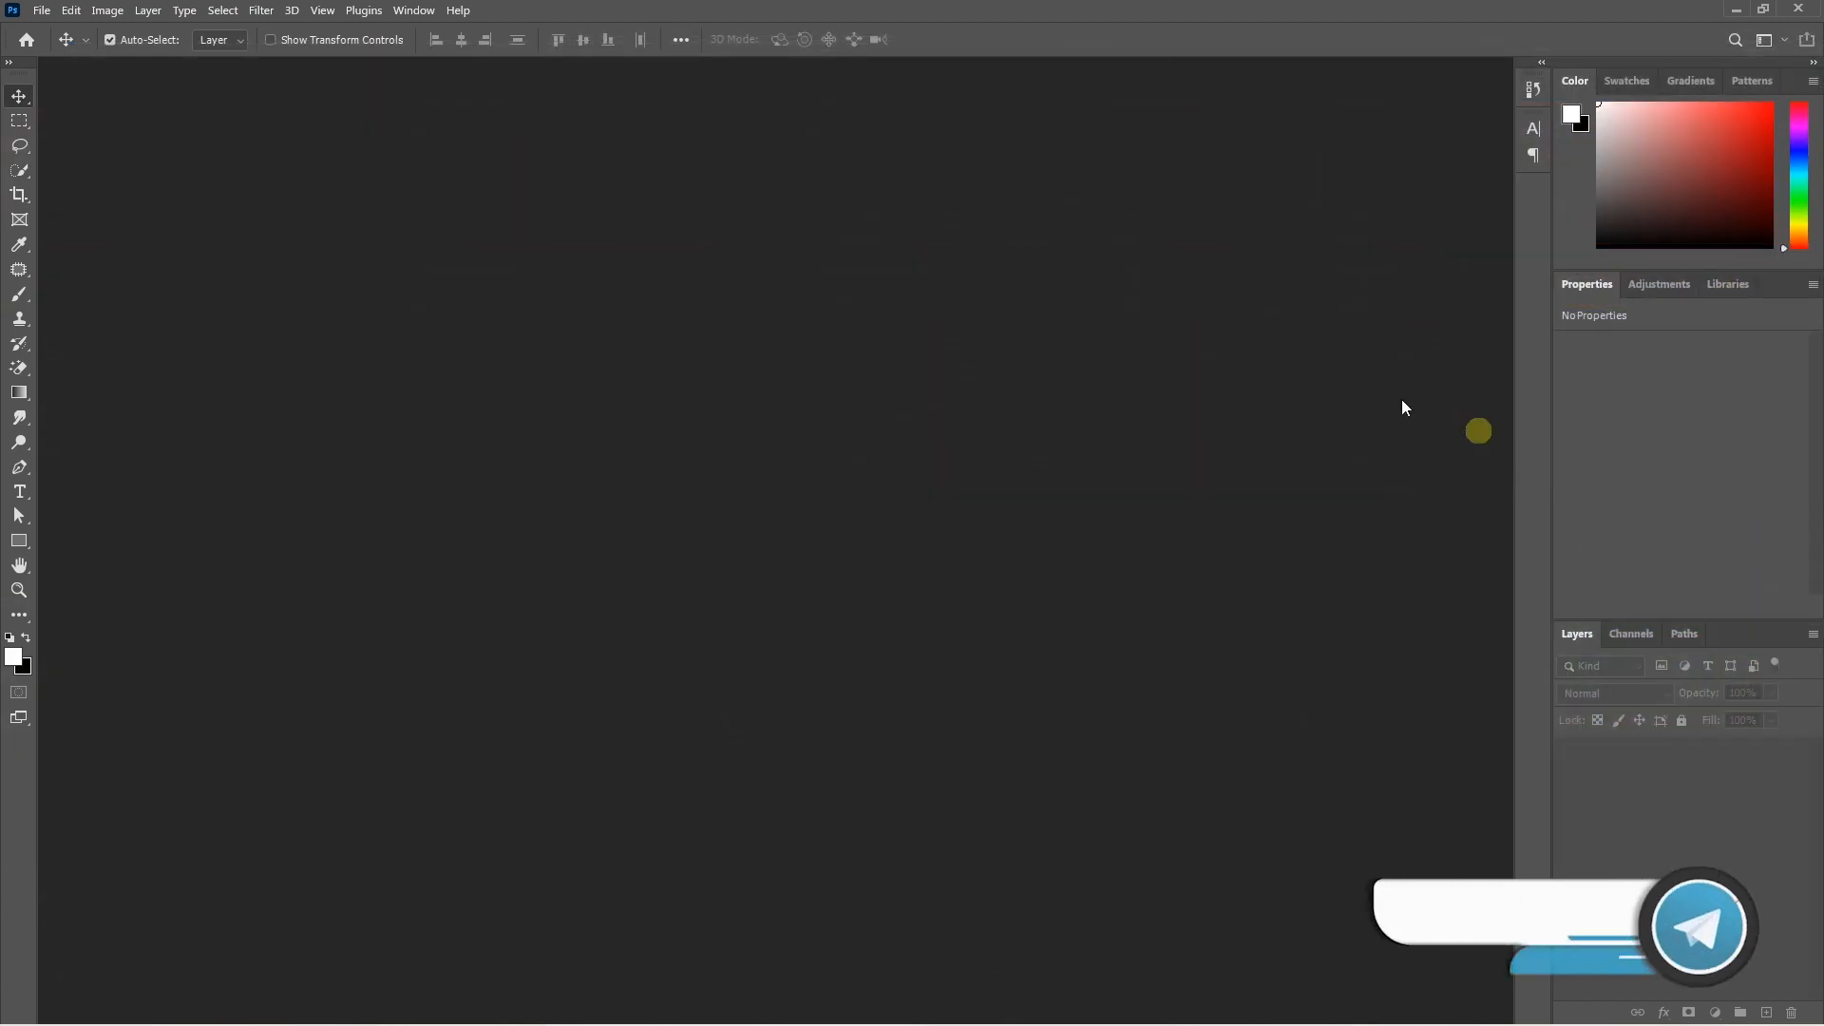
- Create a new document 36 inches wide and 12 inches high at 300 pixels/inch in RGB Color
{"action": "left_click", "coordinate": [53, 15]}
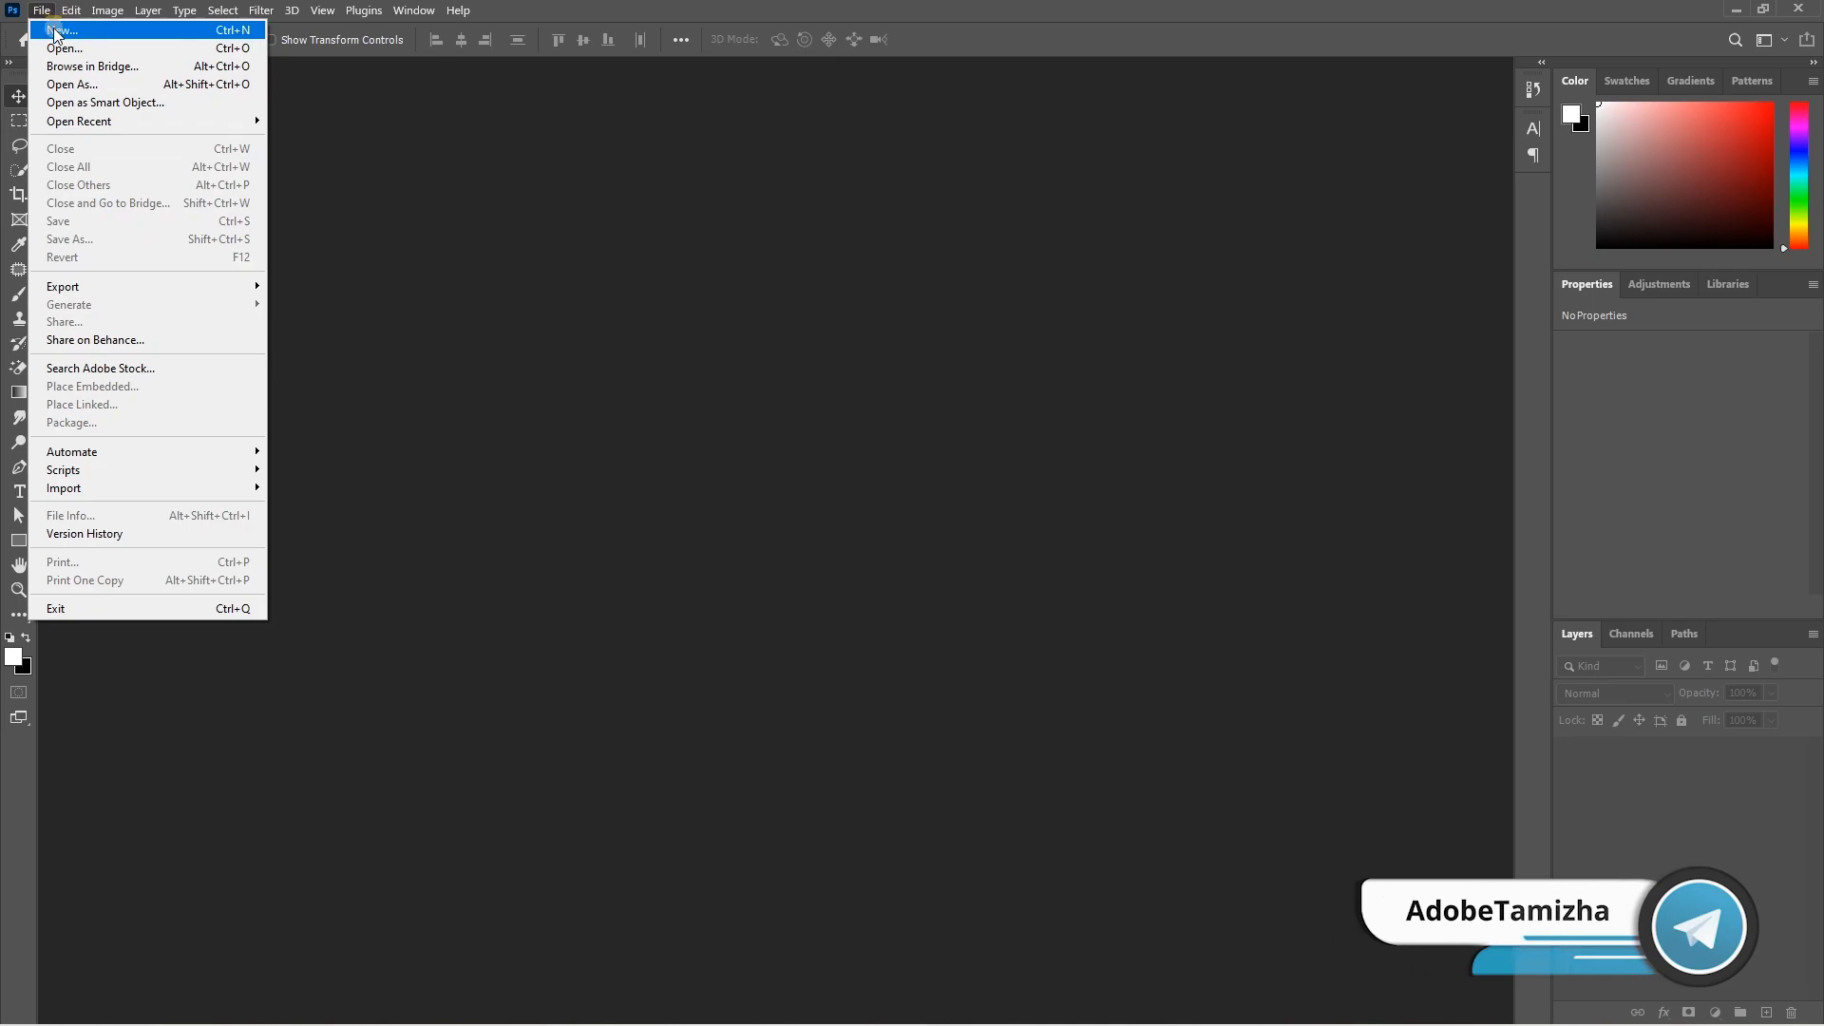
{"action": "left_click", "coordinate": [59, 30]}
{"action": "left_click", "coordinate": [1194, 258]}
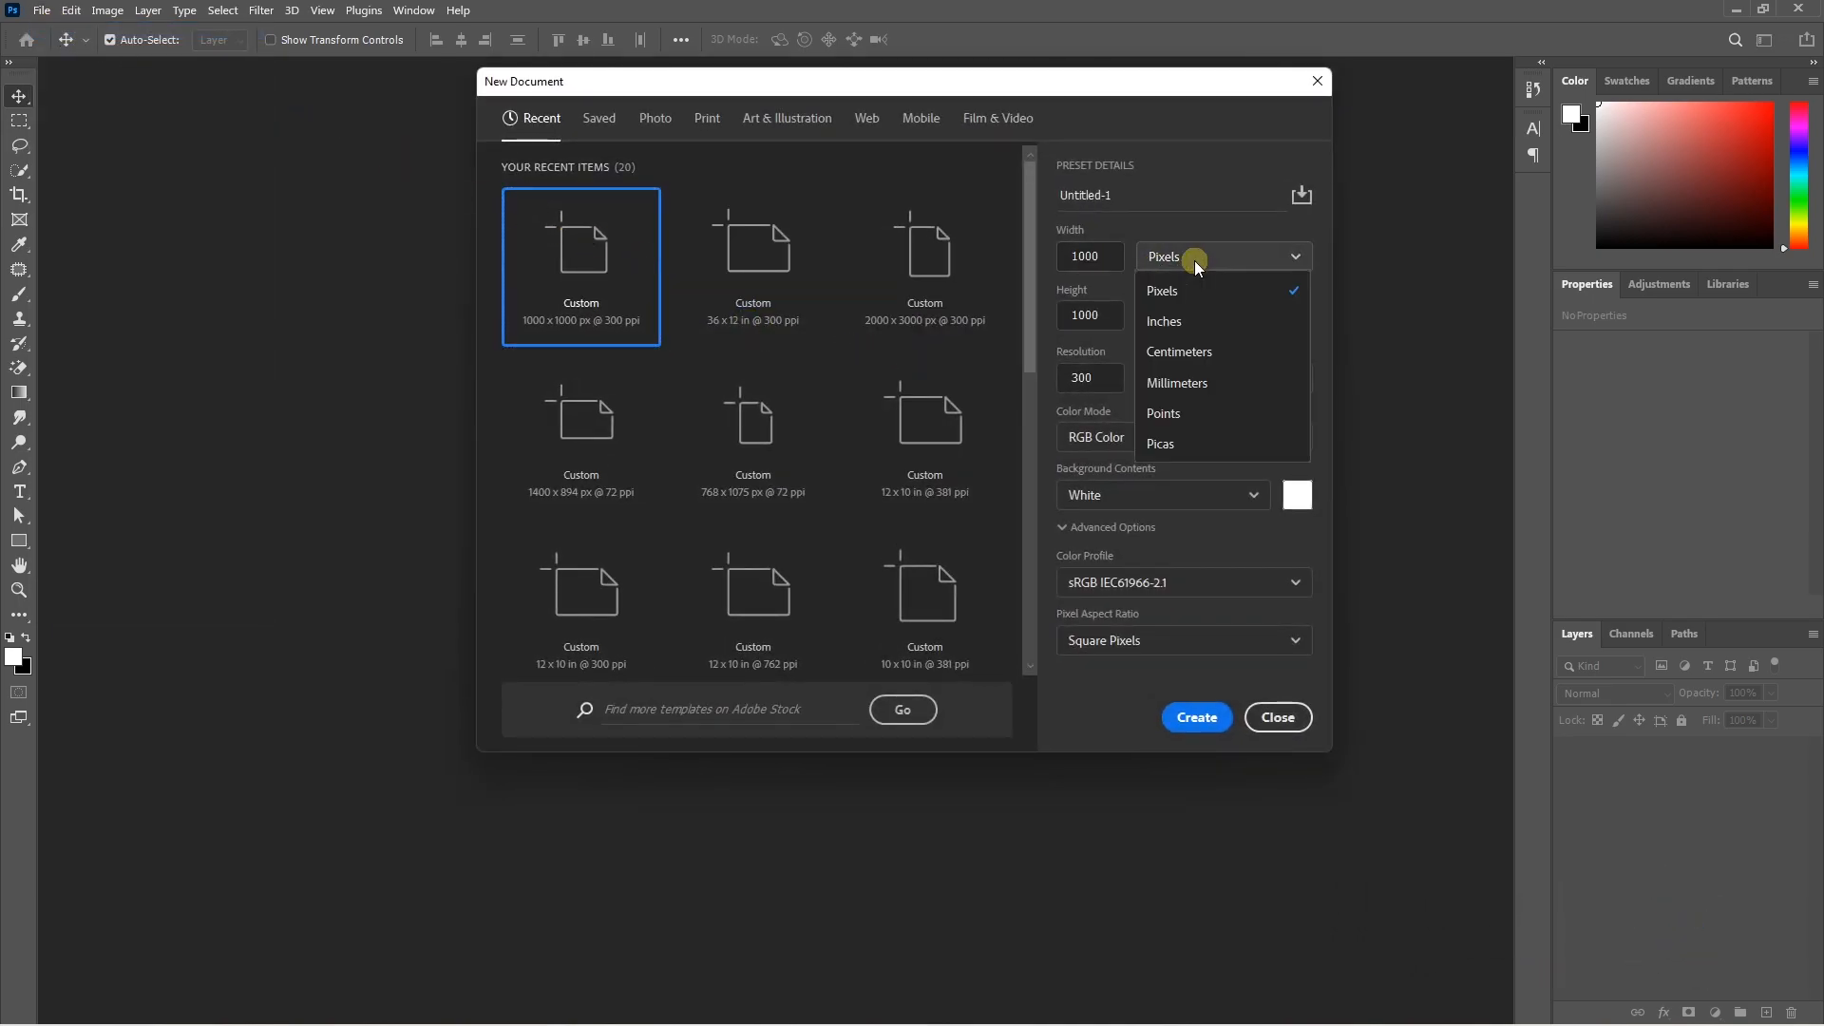
{"action": "left_click", "coordinate": [1189, 314]}
{"action": "left_click", "coordinate": [1058, 252]}
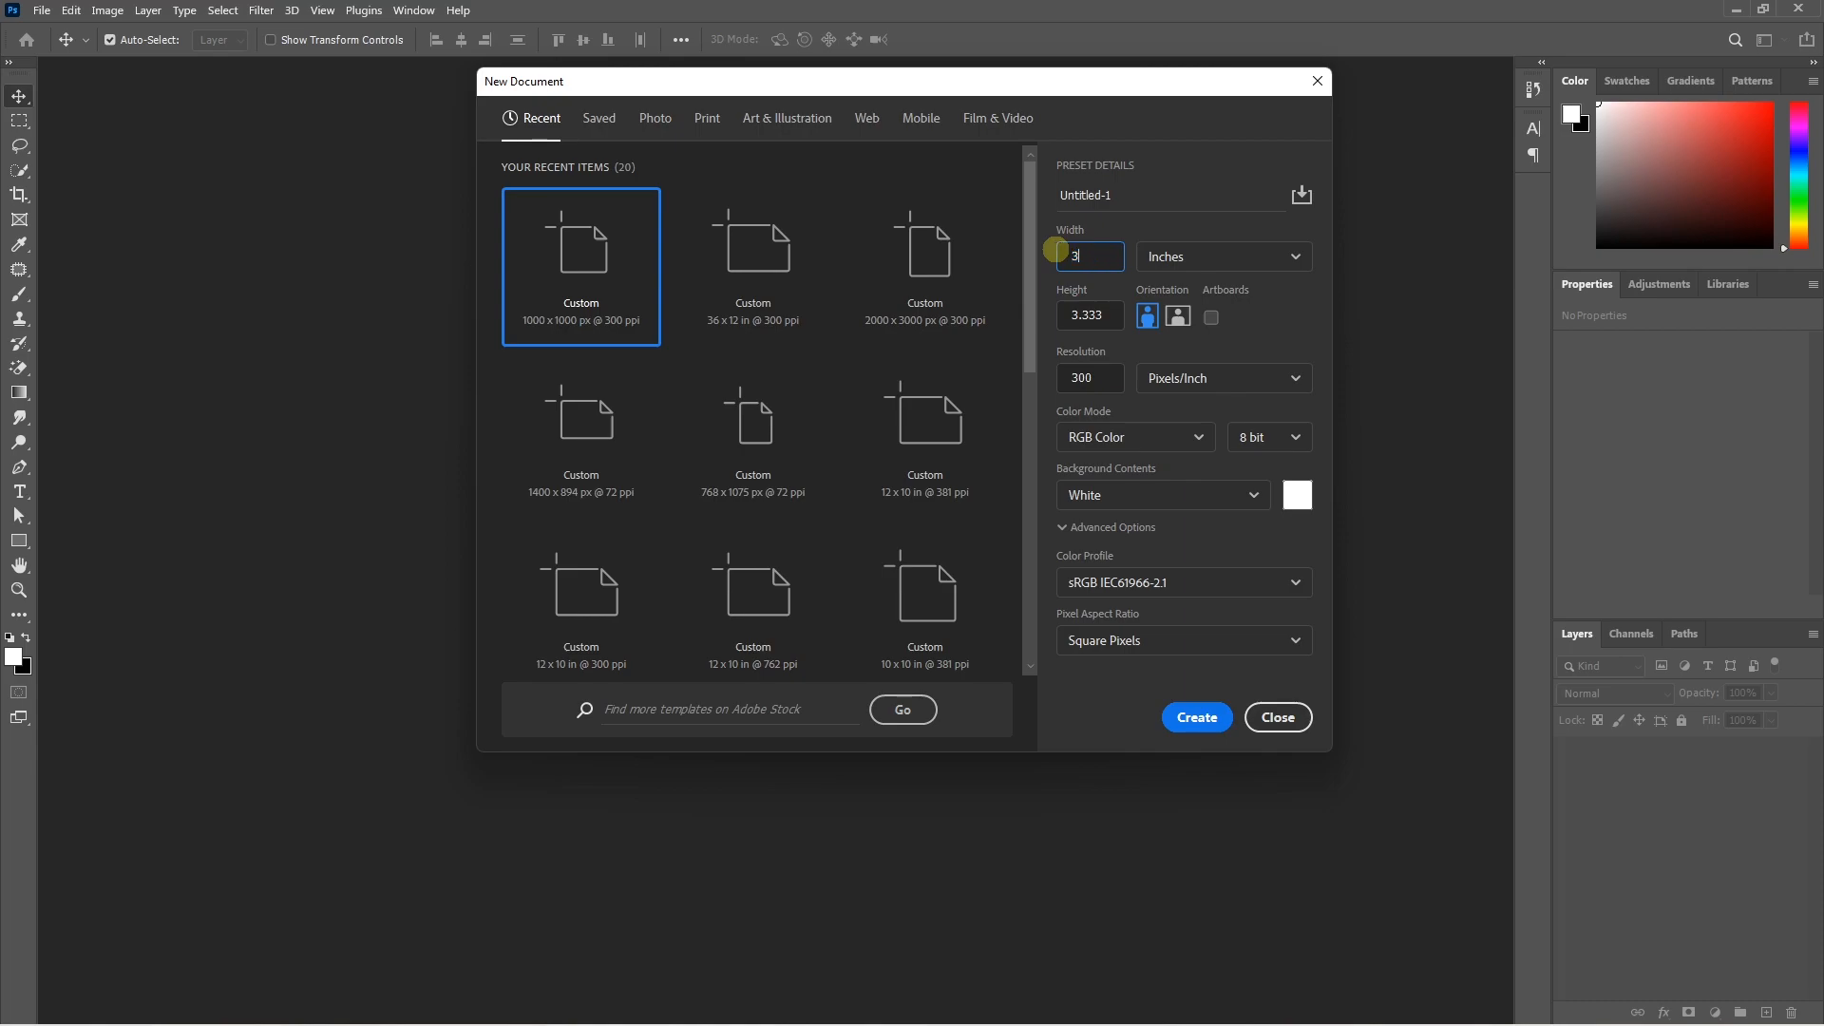
{"action": "key", "text": "Tab"}
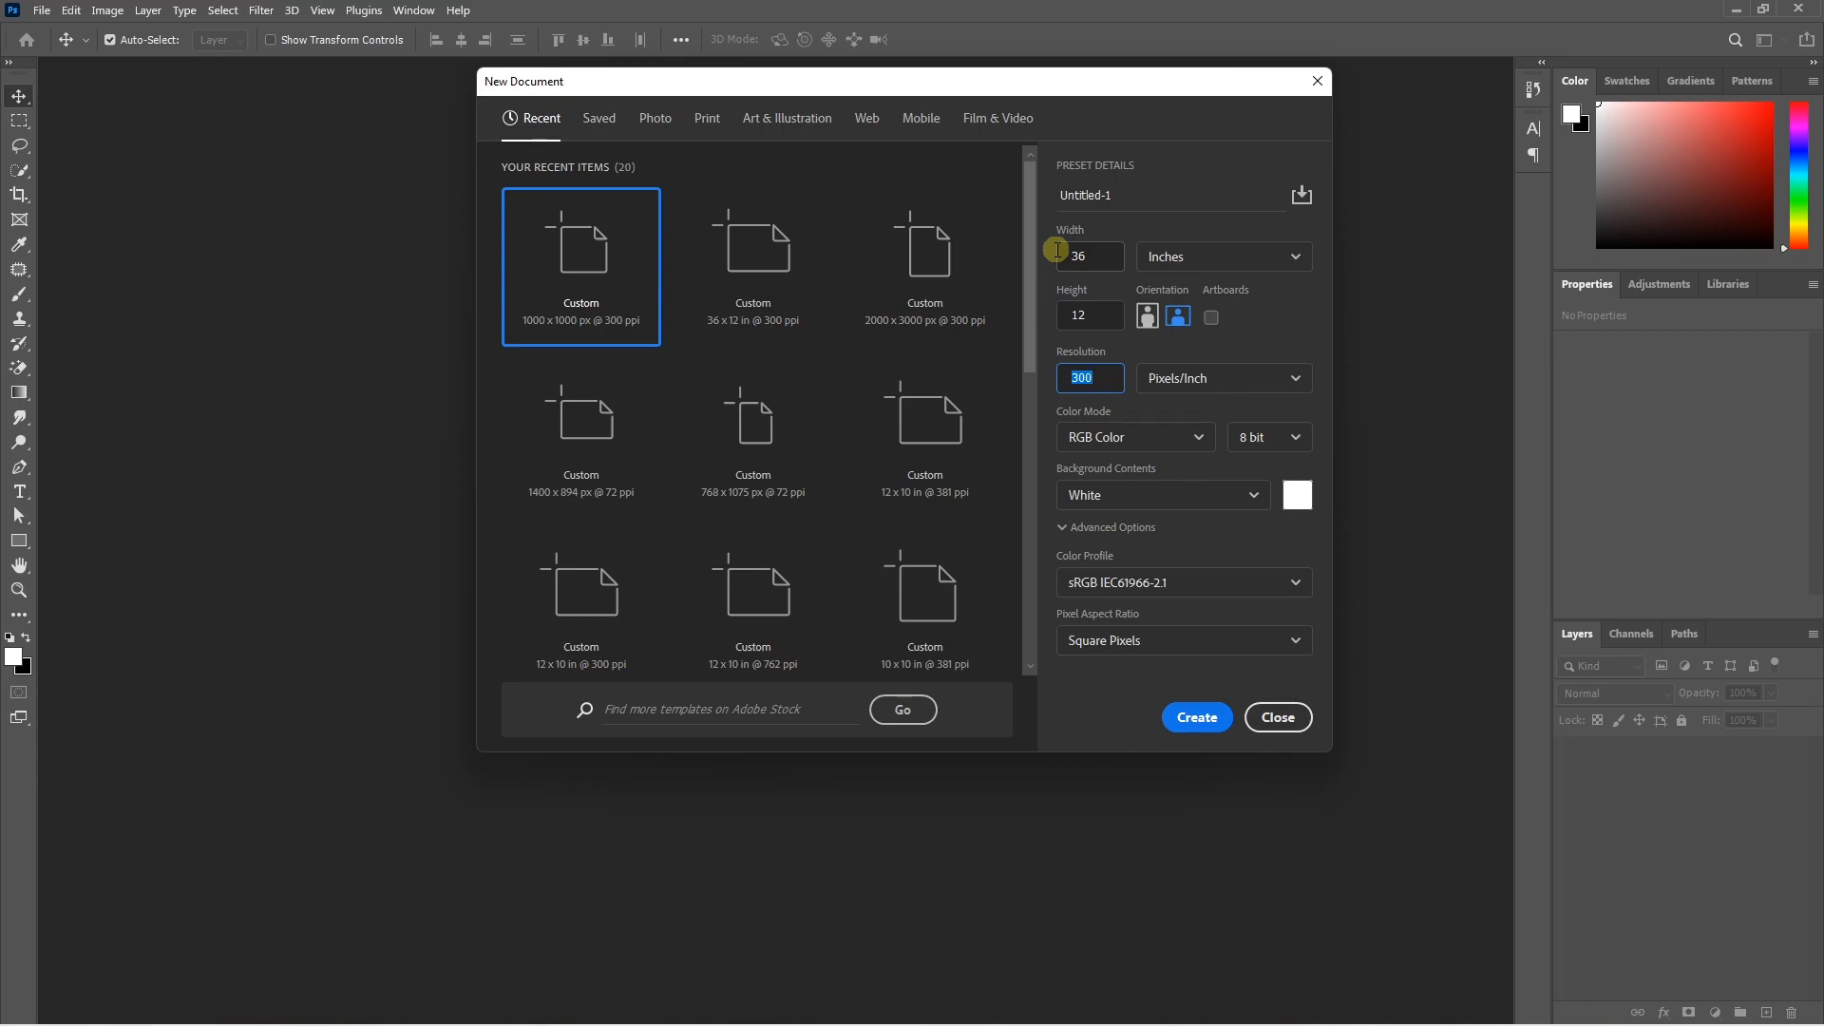
{"action": "left_click", "coordinate": [1197, 719]}
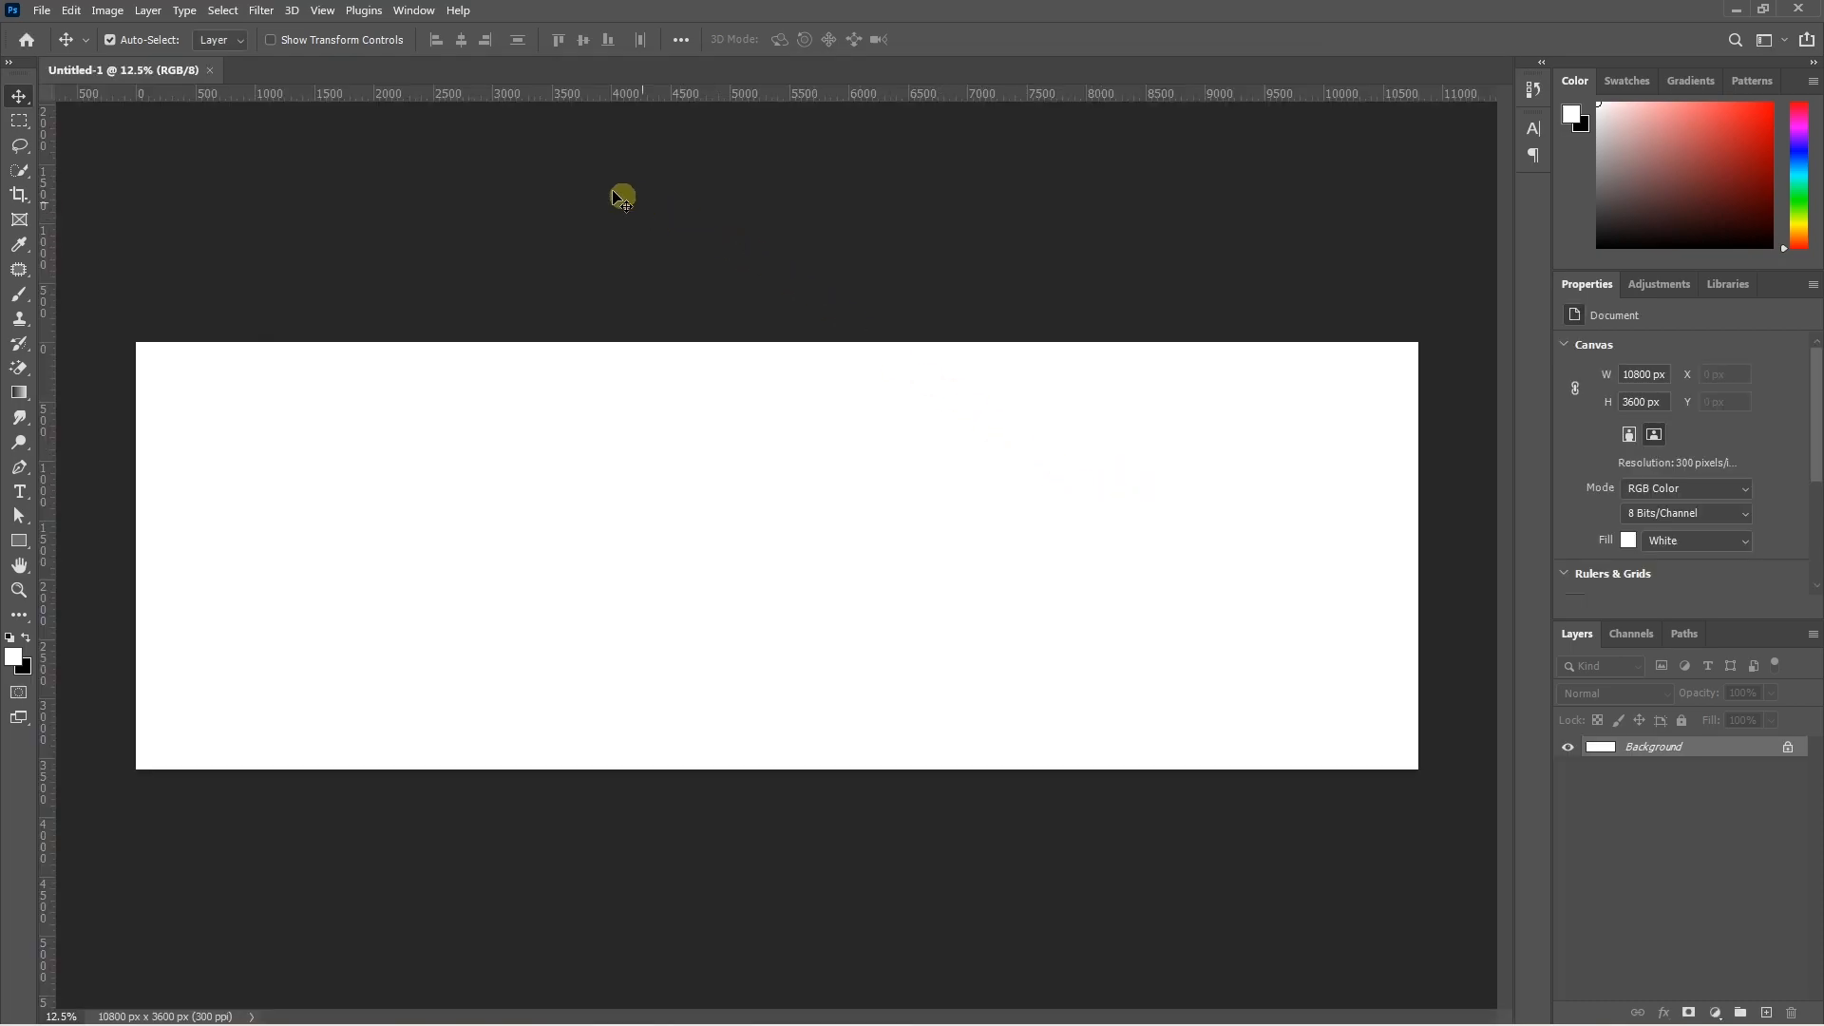
- Add a guide layout with 2 columns and 150 px margins on all four sides
{"action": "left_click", "coordinate": [322, 10]}
{"action": "left_click", "coordinate": [393, 598]}
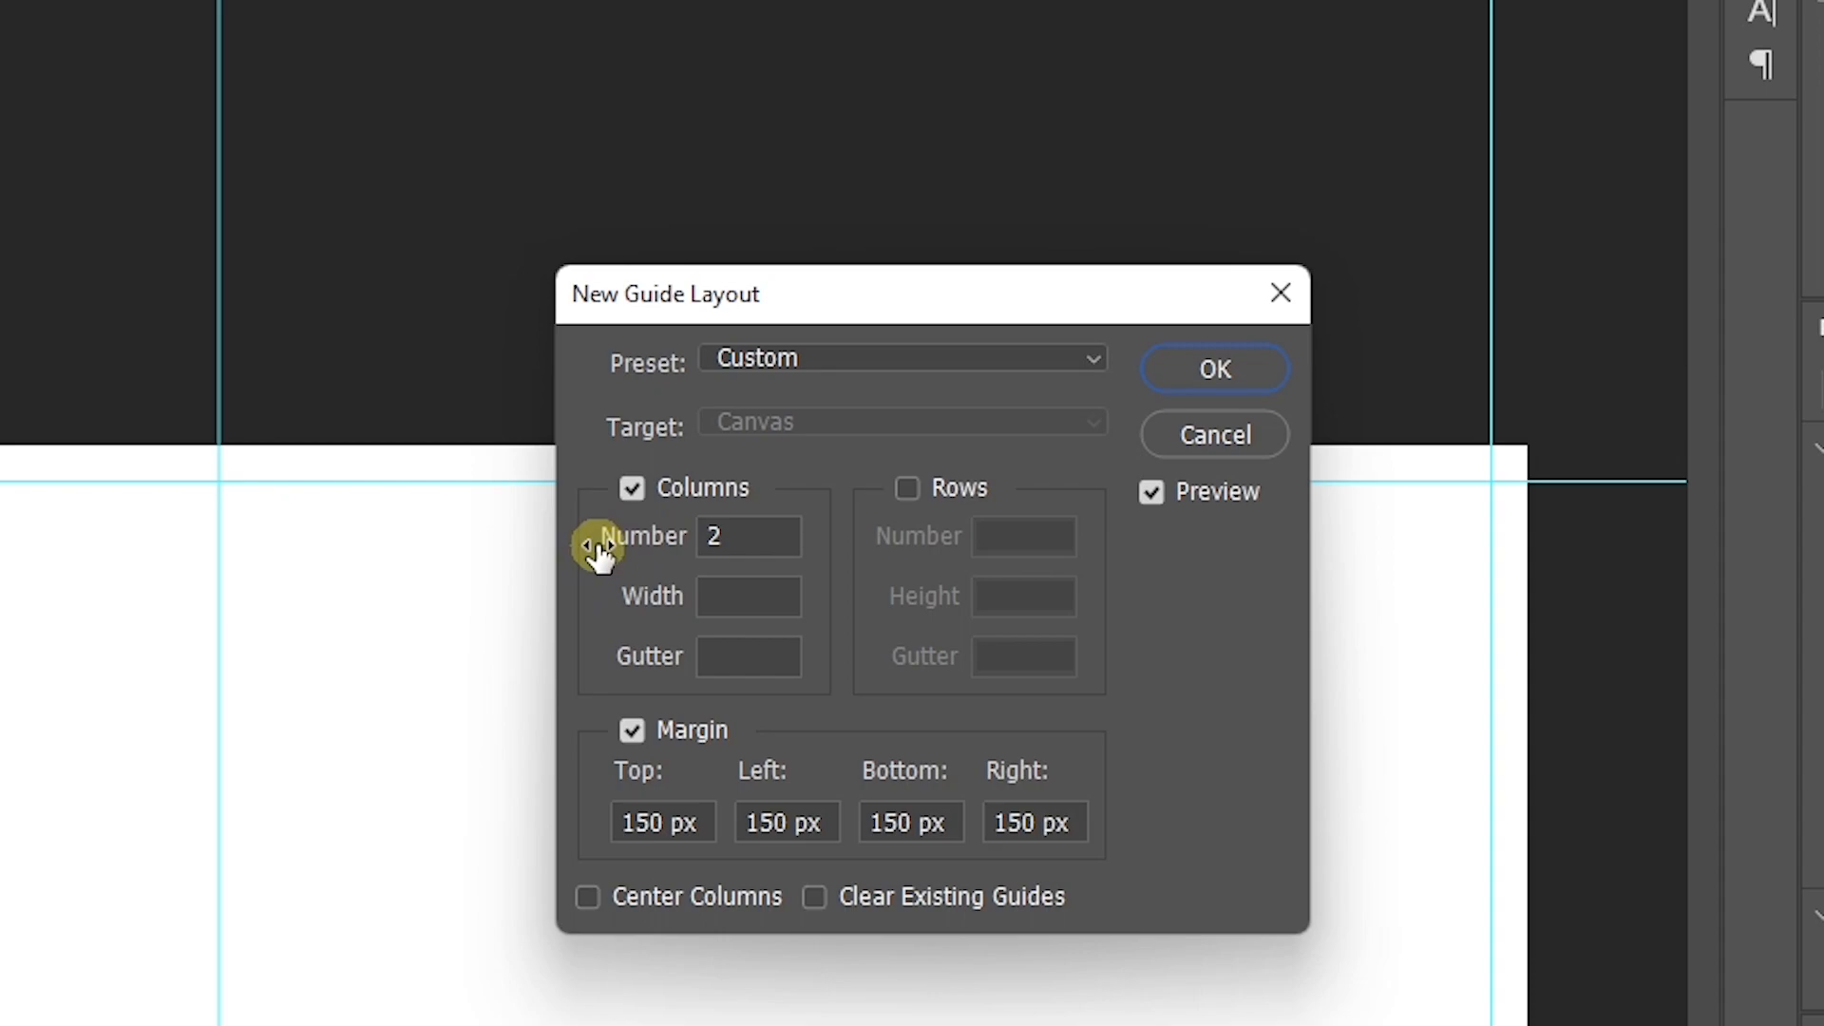
{"action": "double_click", "coordinate": [722, 535]}
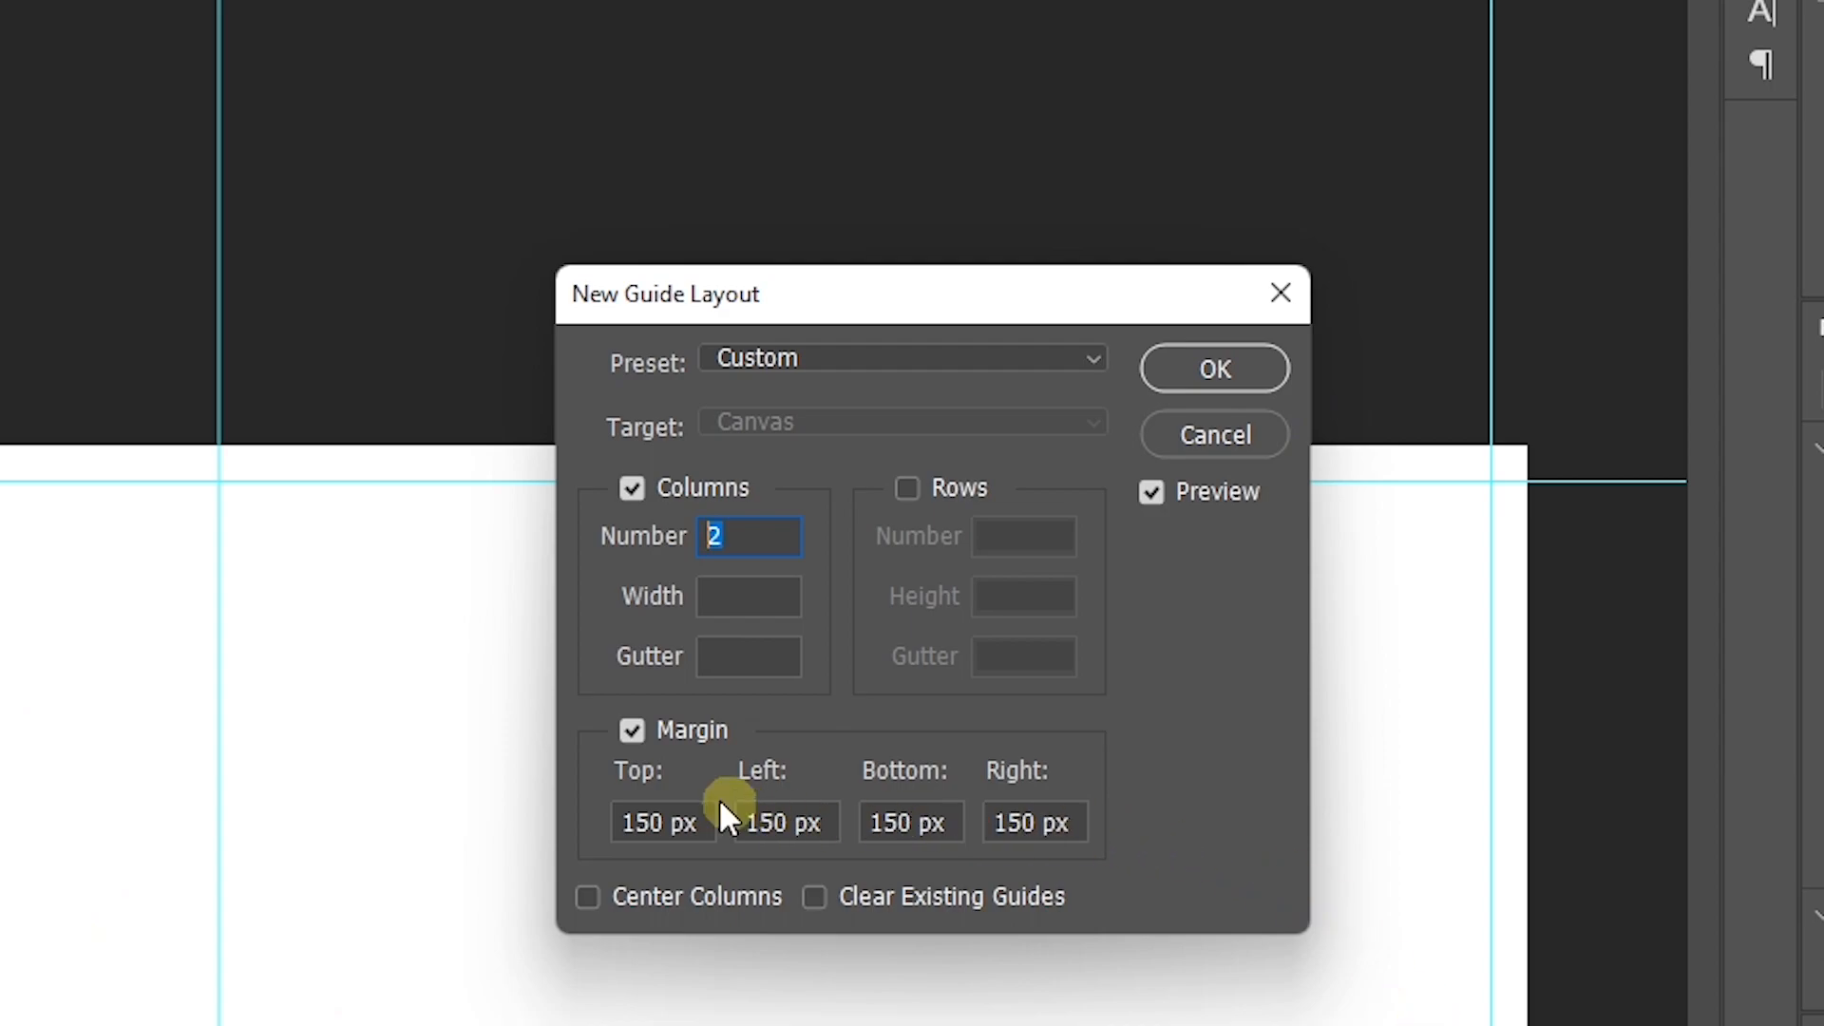
{"action": "left_click_drag", "start_coordinate": [698, 823], "coordinate": [619, 823]}
{"action": "left_click_drag", "start_coordinate": [814, 822], "coordinate": [743, 822]}
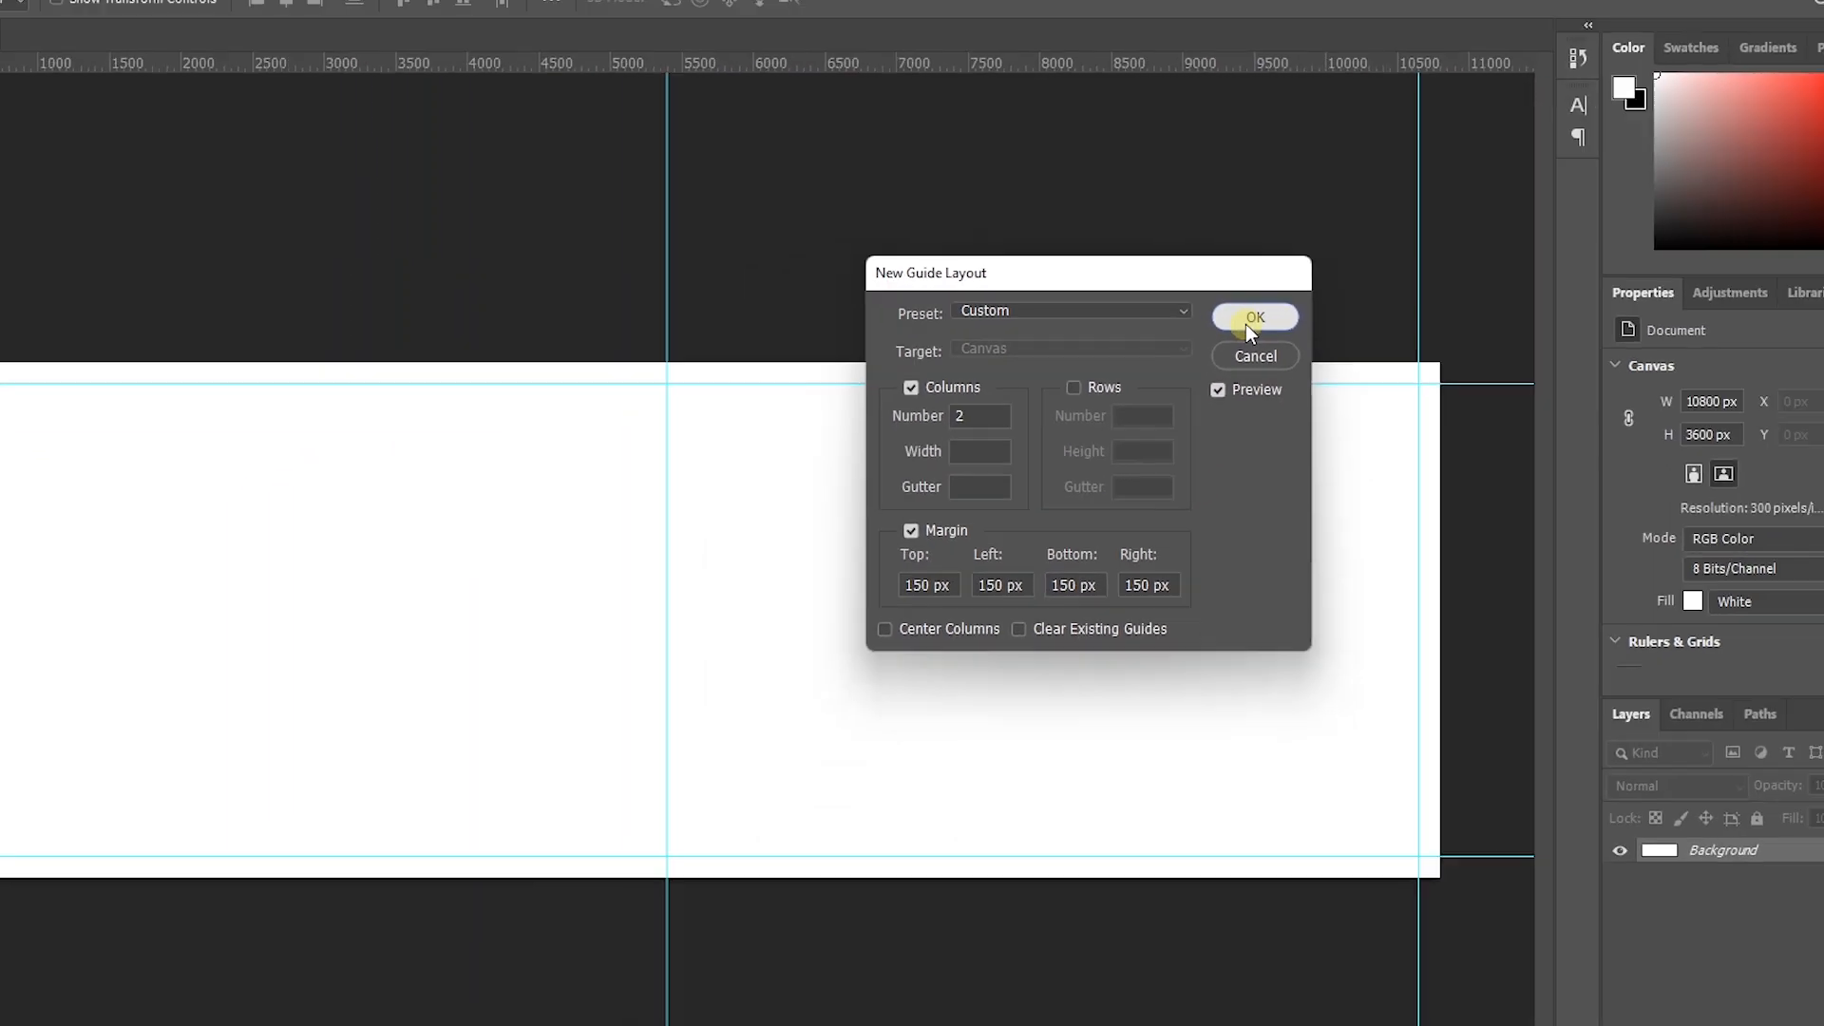
{"action": "left_click", "coordinate": [1211, 371]}
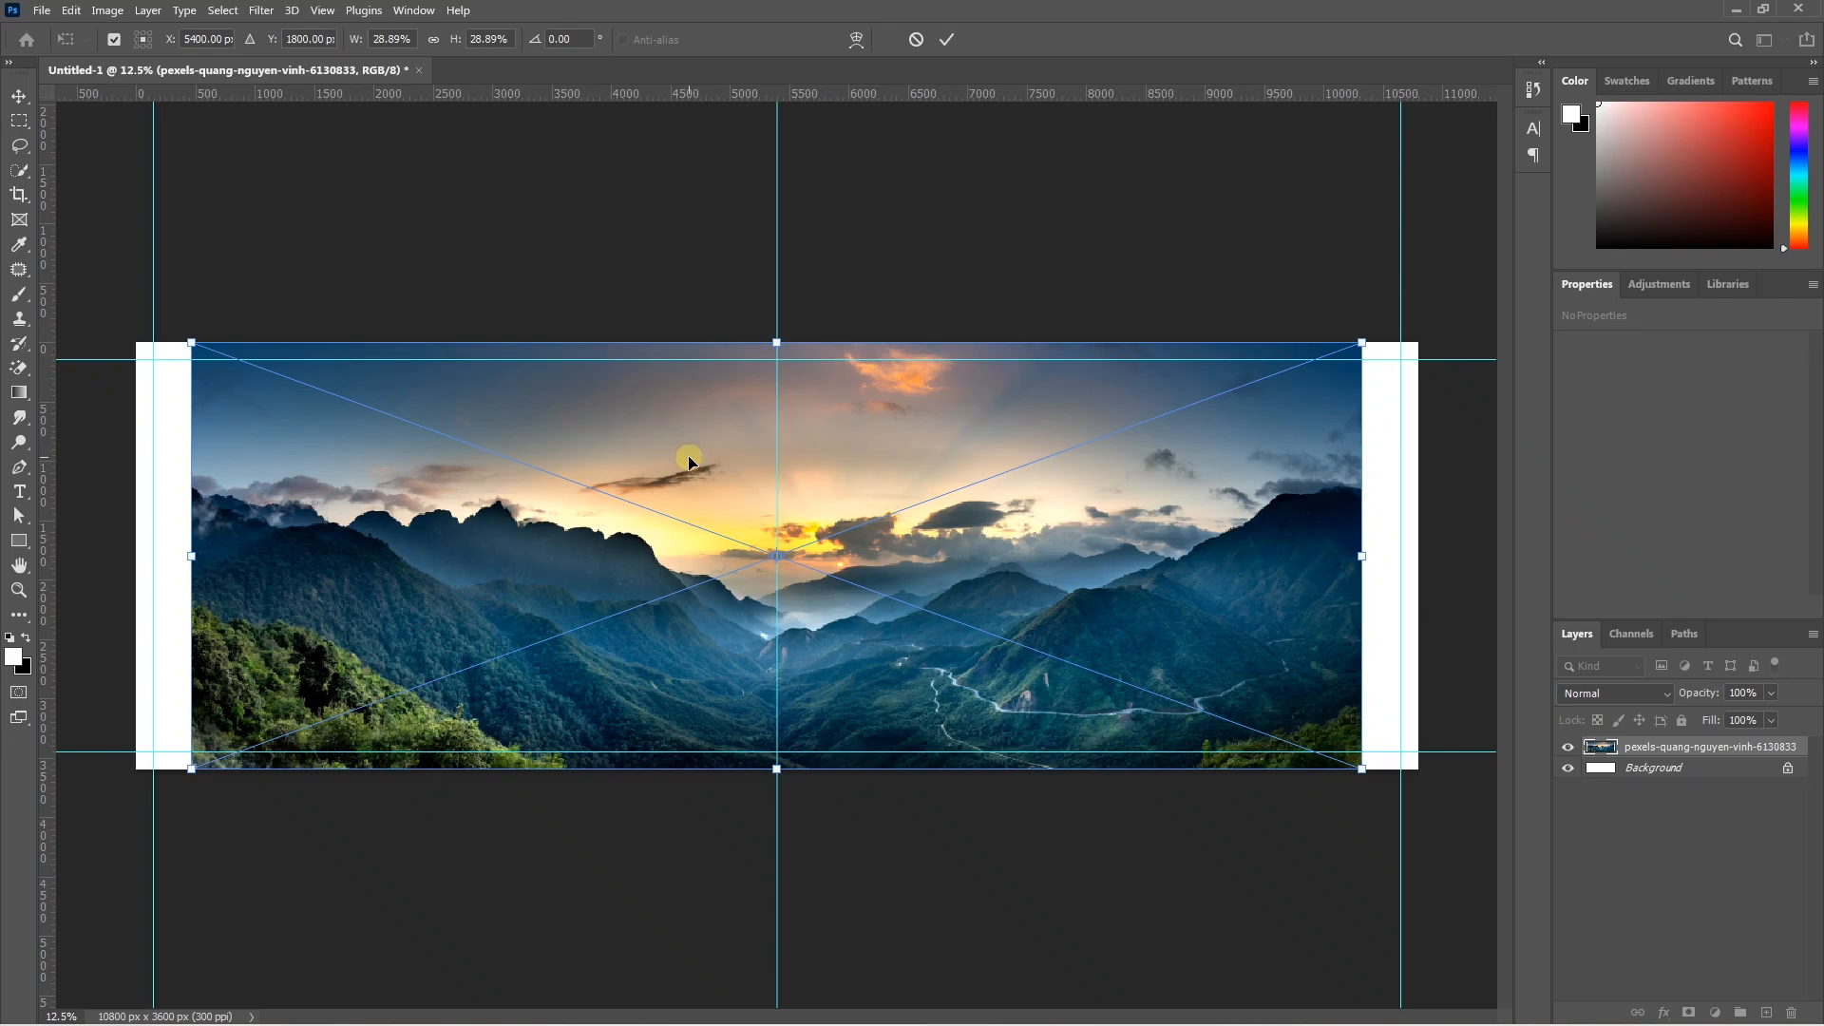
- Scale the placed mountain photo to 31.64% and position it so it covers the whole canvas
{"action": "left_click_drag", "start_coordinate": [689, 463], "coordinate": [680, 462]}
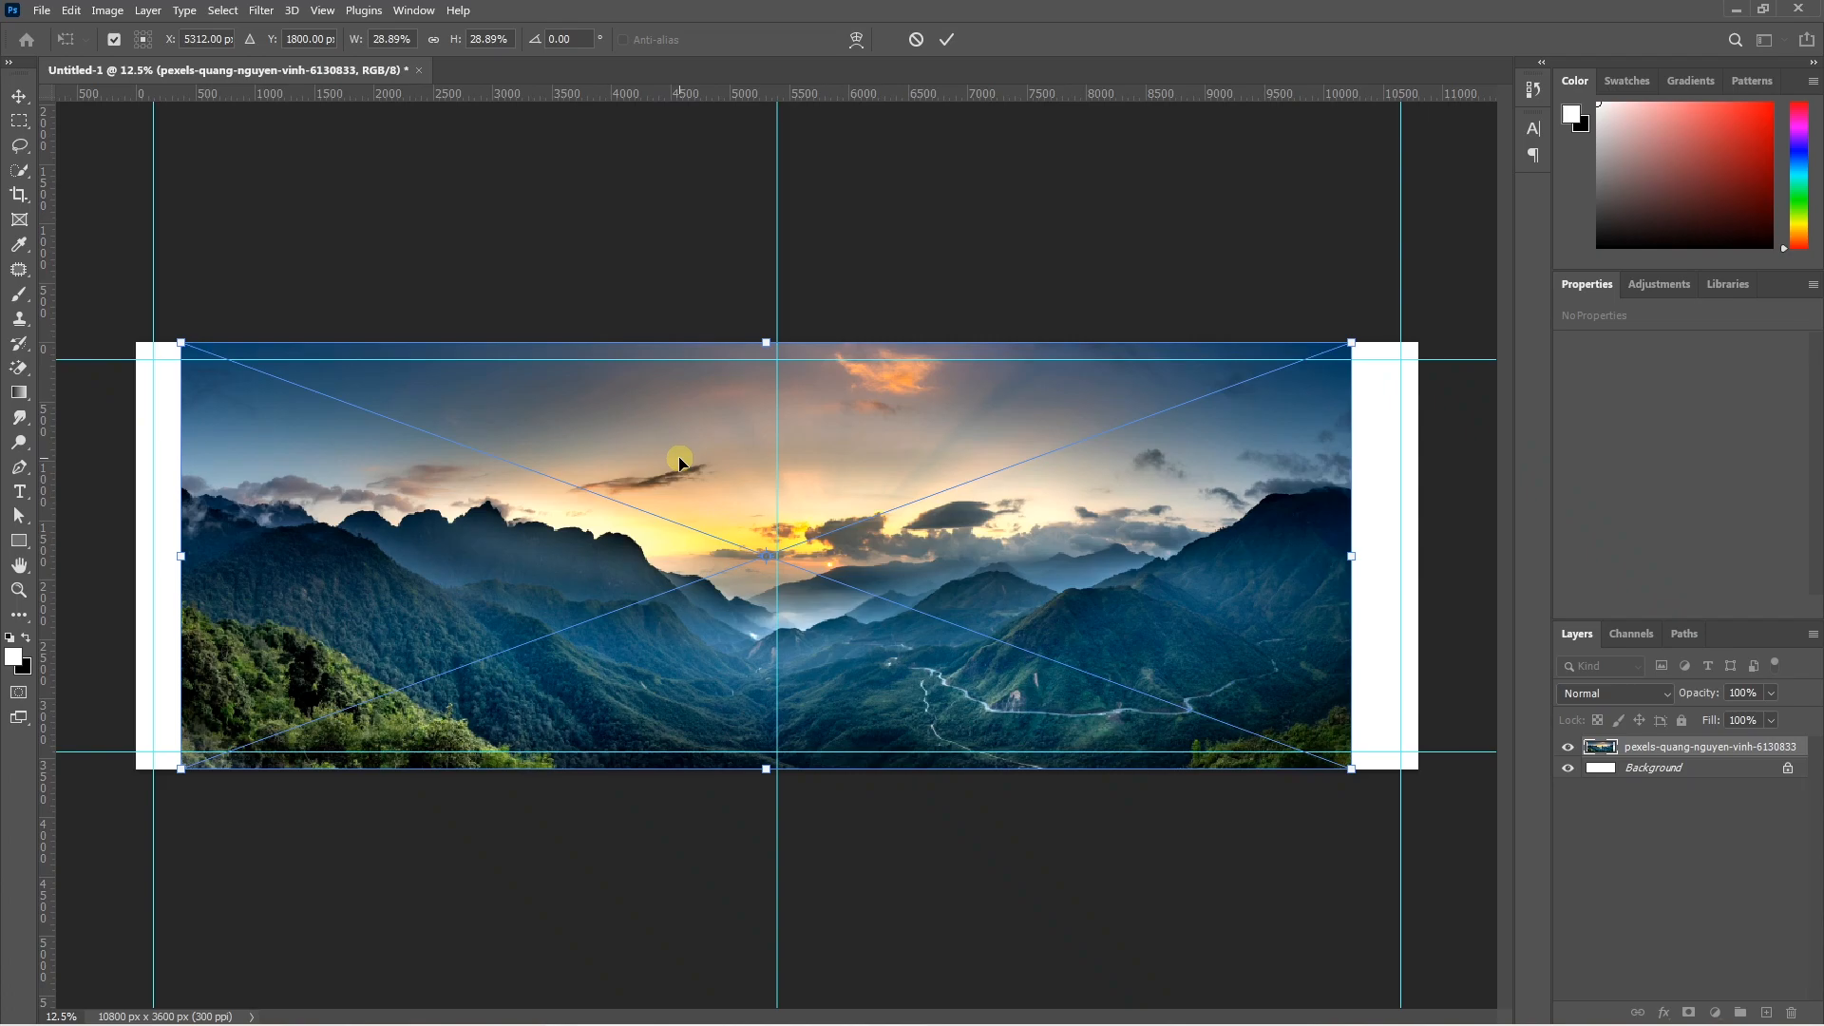
{"action": "left_click_drag", "start_coordinate": [679, 462], "coordinate": [679, 508]}
{"action": "mouse_move", "coordinate": [1309, 557]}
{"action": "left_mouse_down"}
{"action": "mouse_move", "coordinate": [1418, 555]}
{"action": "mouse_move", "coordinate": [1313, 568]}
{"action": "left_mouse_up"}
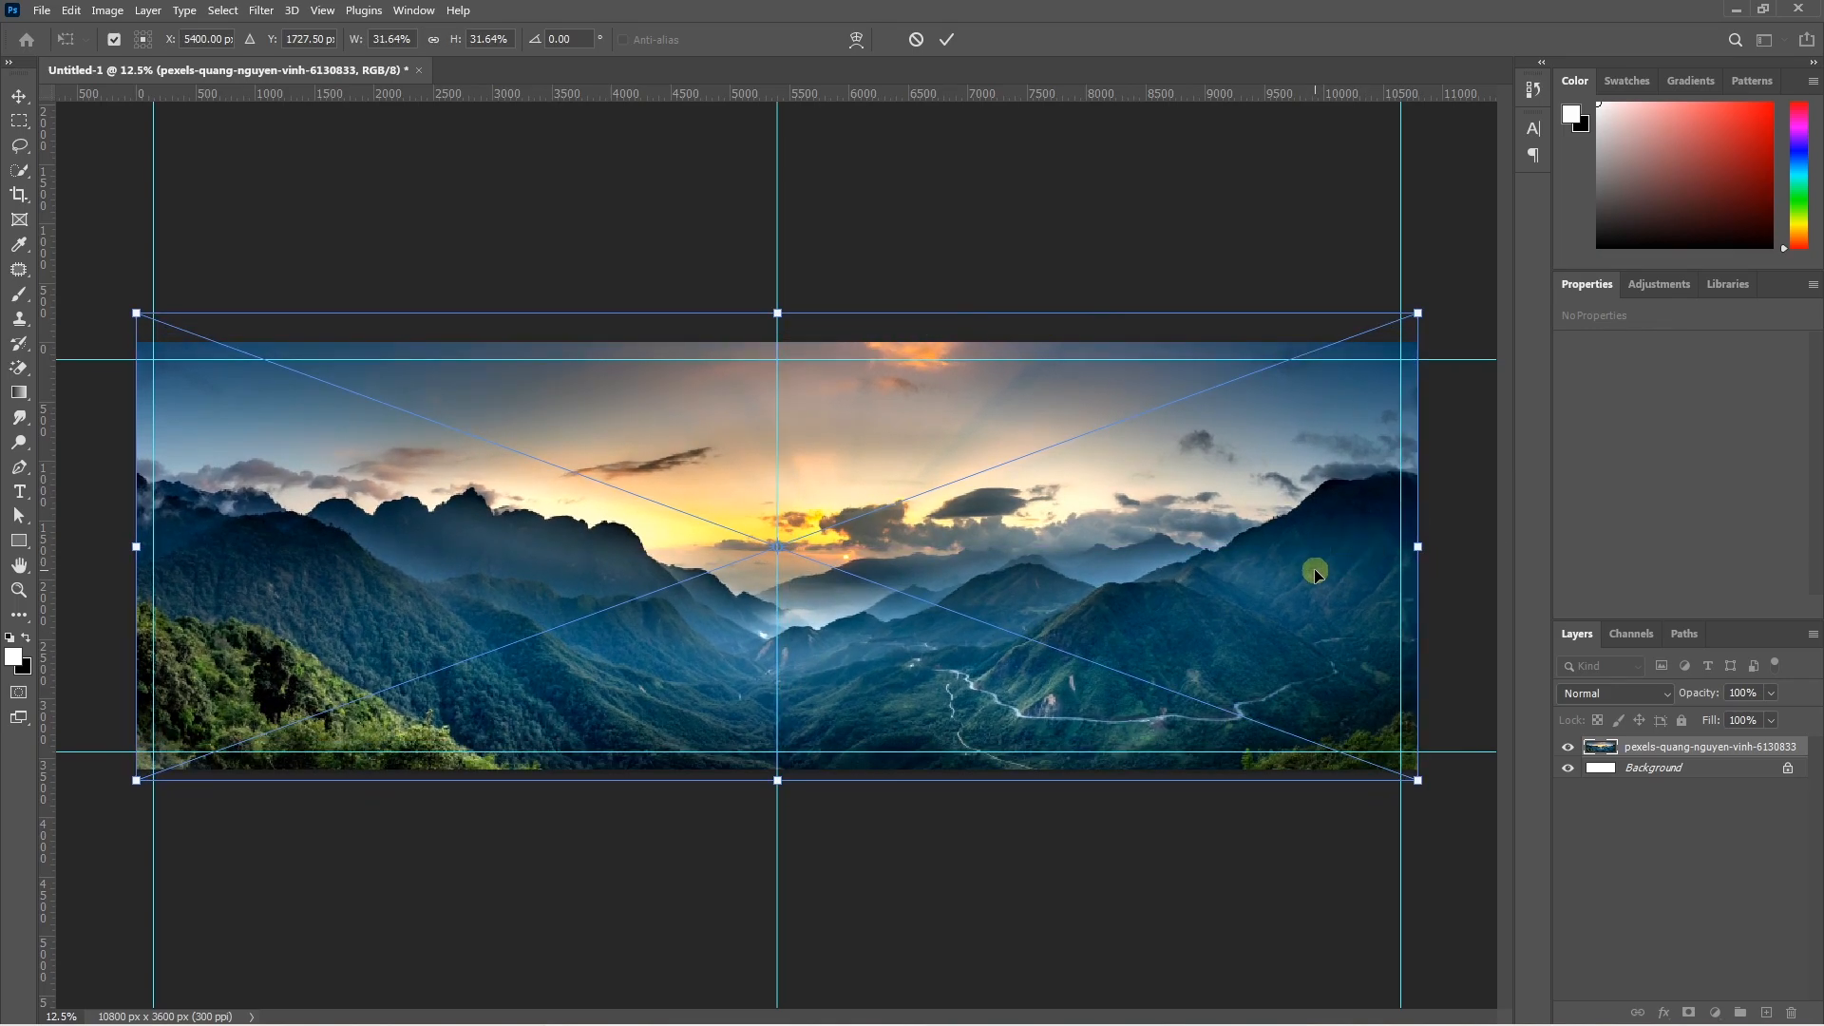
{"action": "key", "text": "Return"}
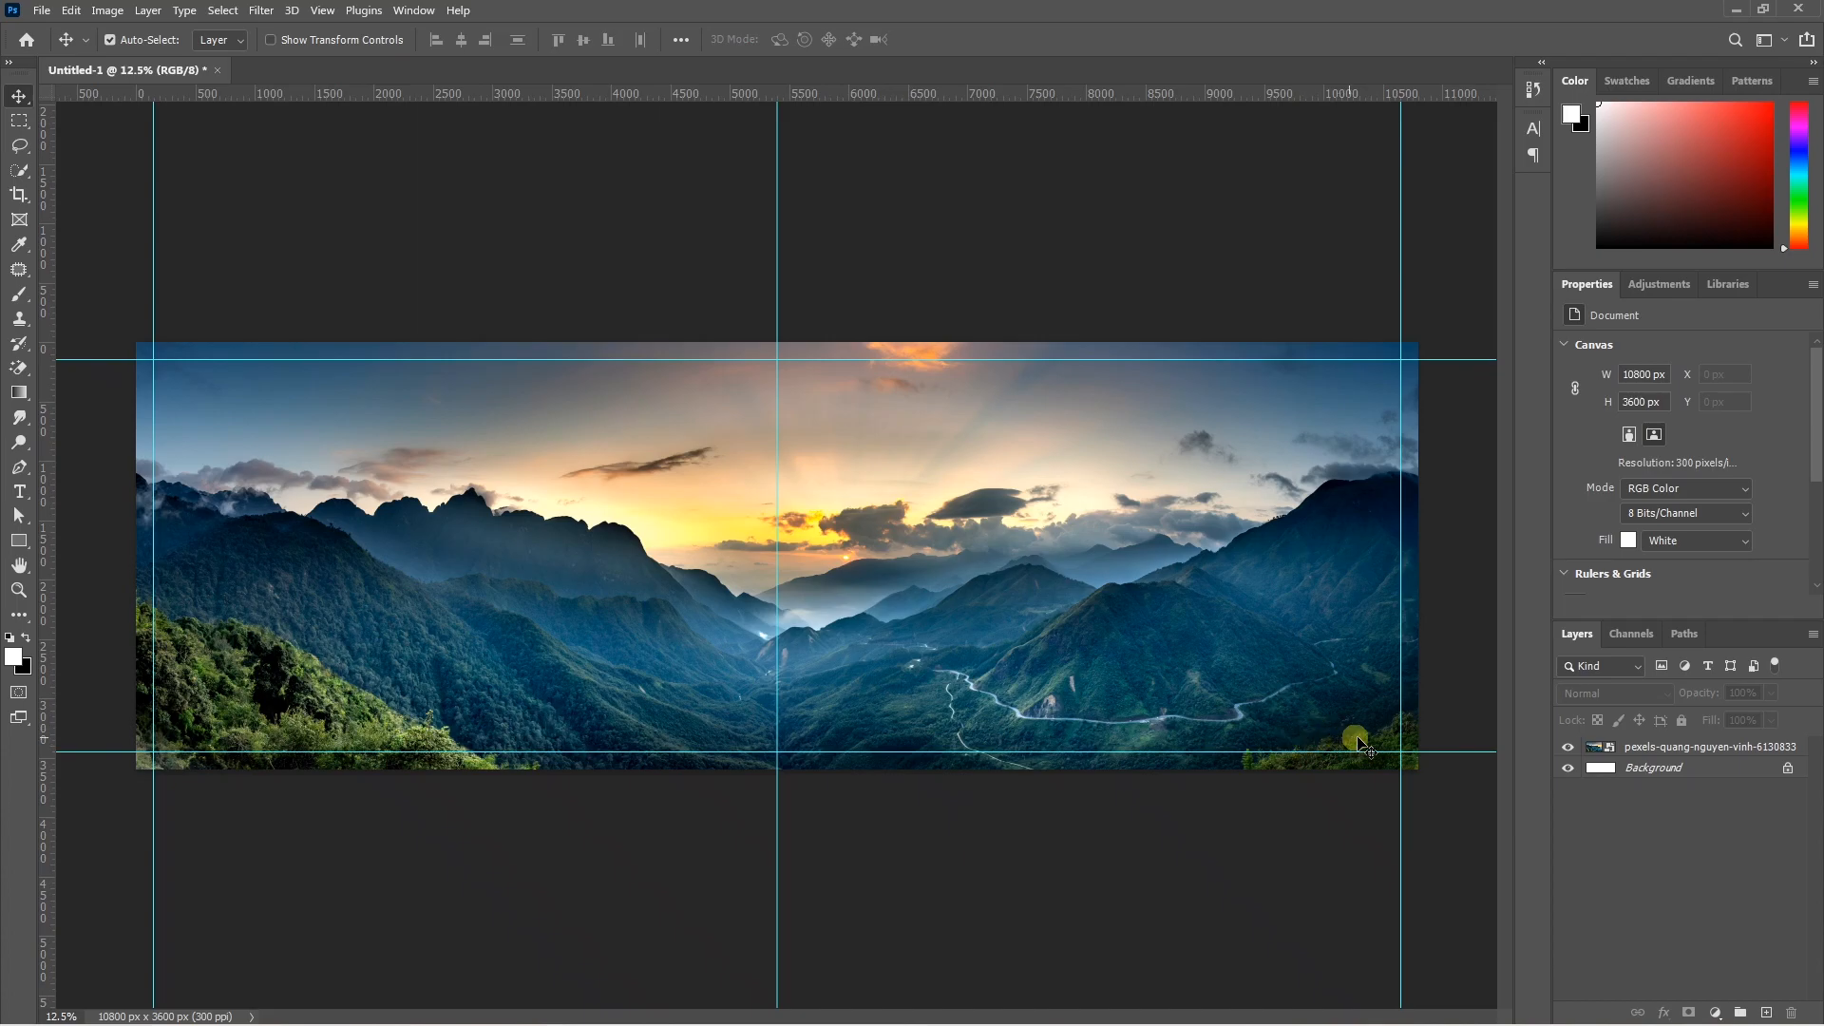
- Open the mountain smart object's contents and replace the lower-right bushes with a lassoed Content-Aware fill, leaving nothing selected
{"action": "double_click", "coordinate": [1597, 751]}
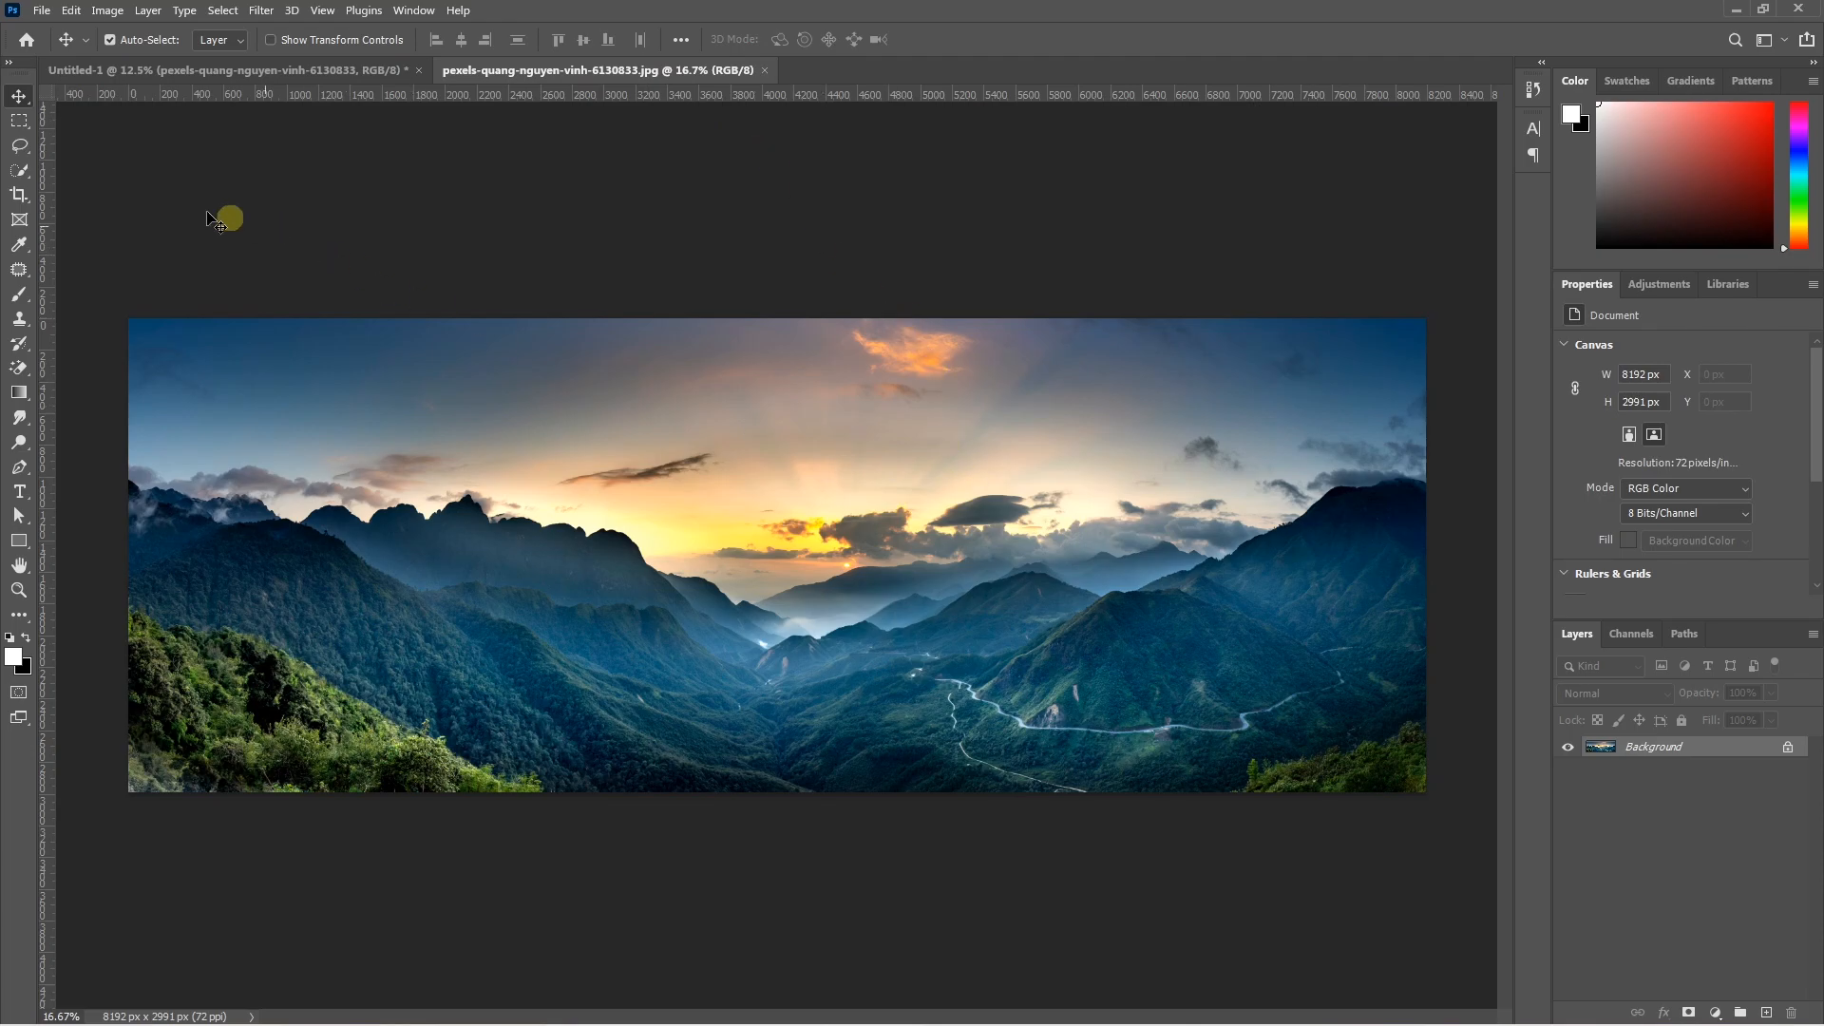
{"action": "left_click", "coordinate": [19, 142]}
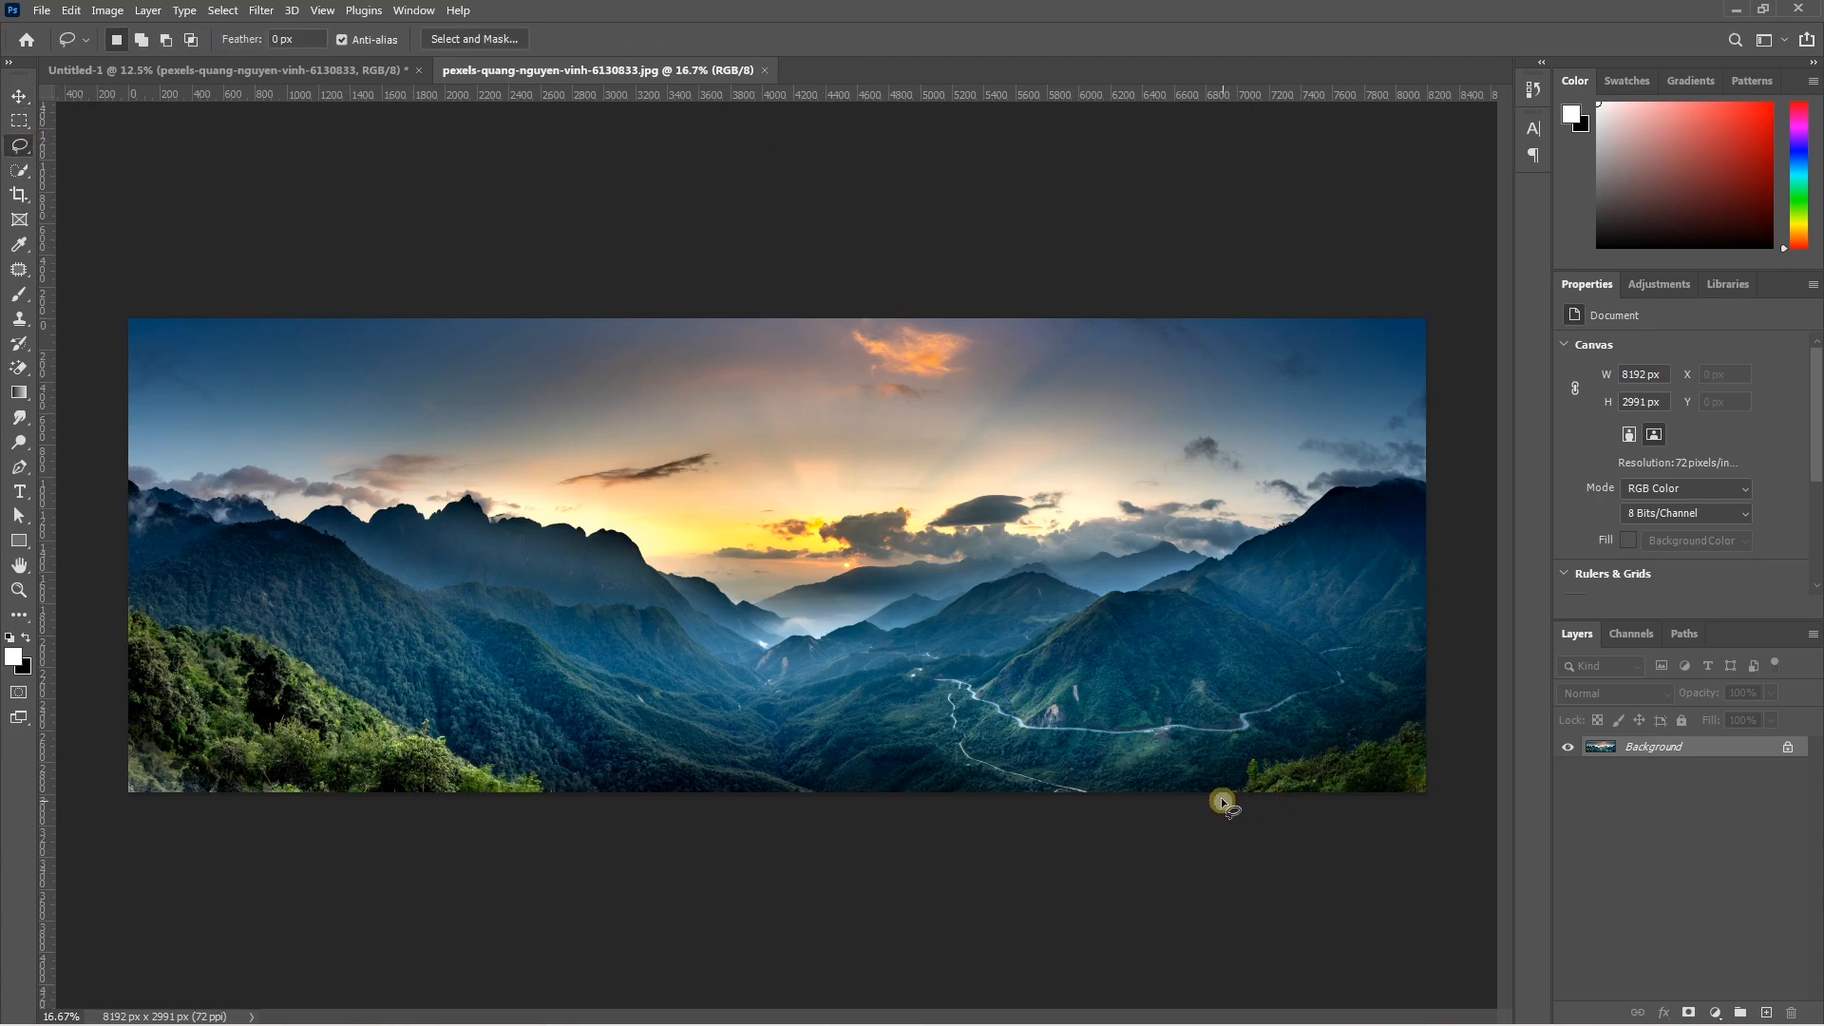
{"action": "left_click_drag", "start_coordinate": [1394, 710], "coordinate": [1300, 859]}
{"action": "key", "text": "shift+BackSpace"}
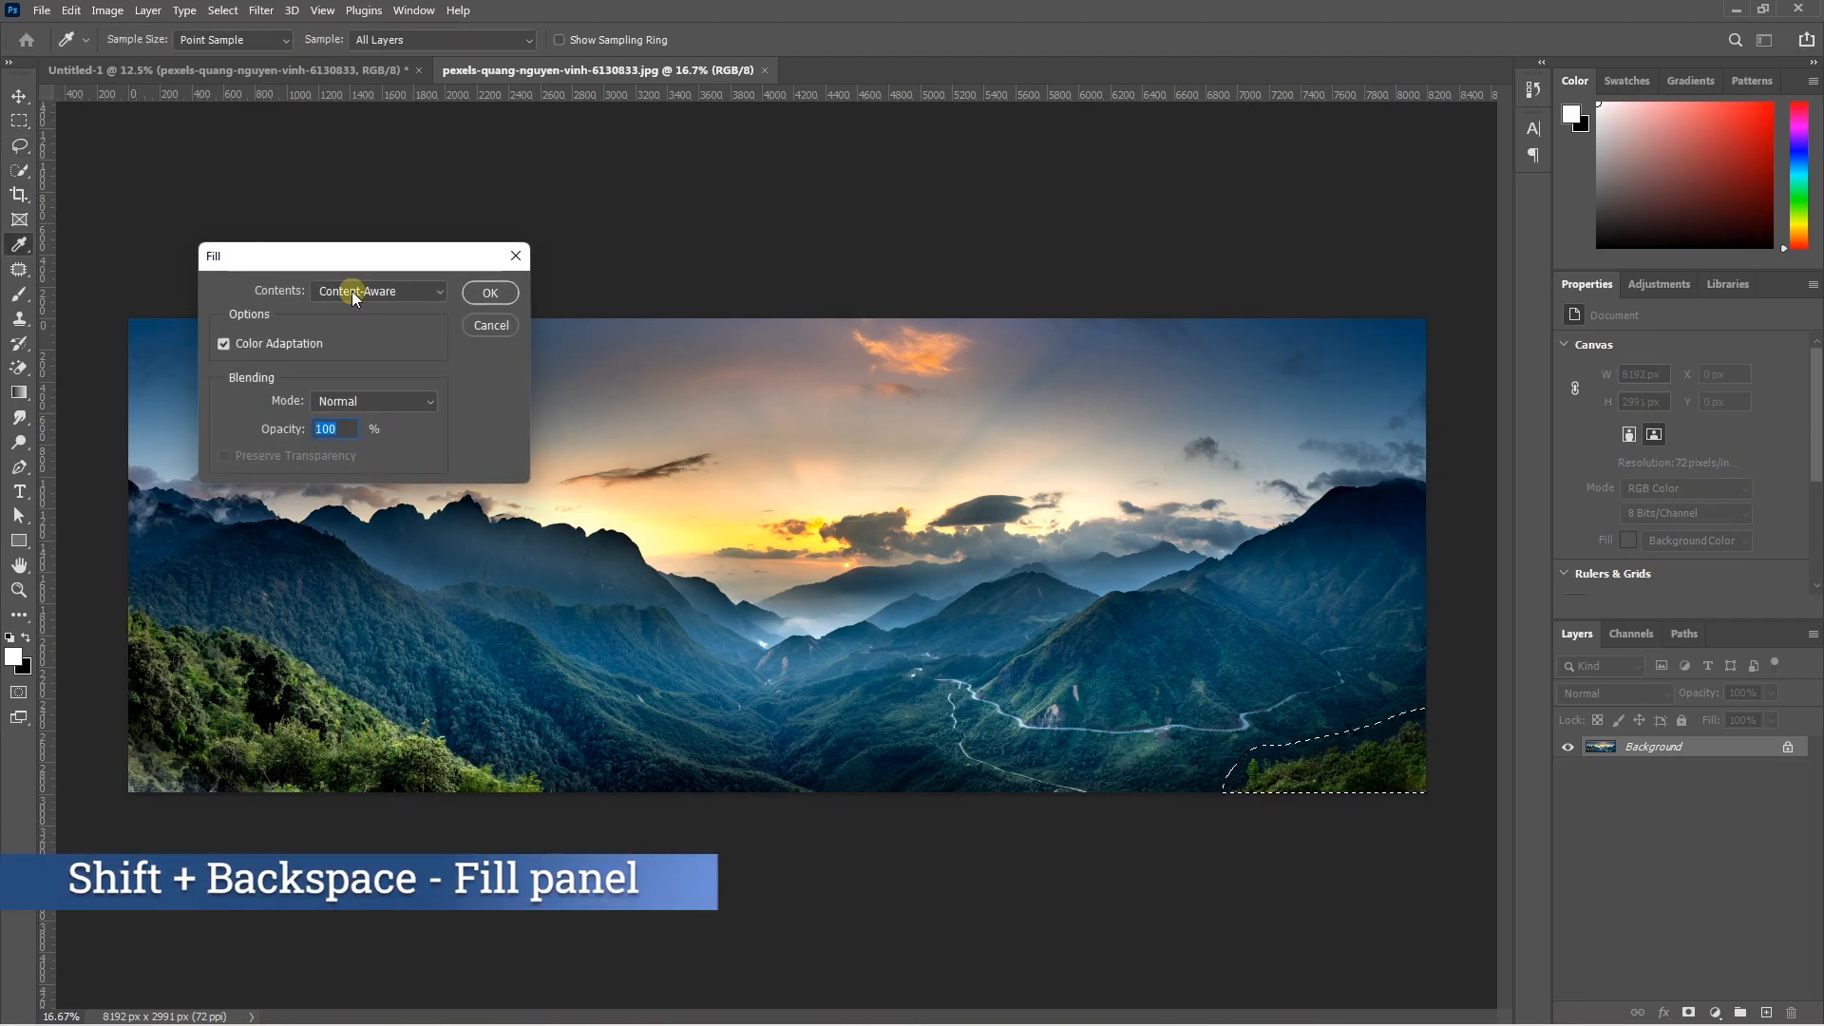
{"action": "left_click", "coordinate": [480, 293]}
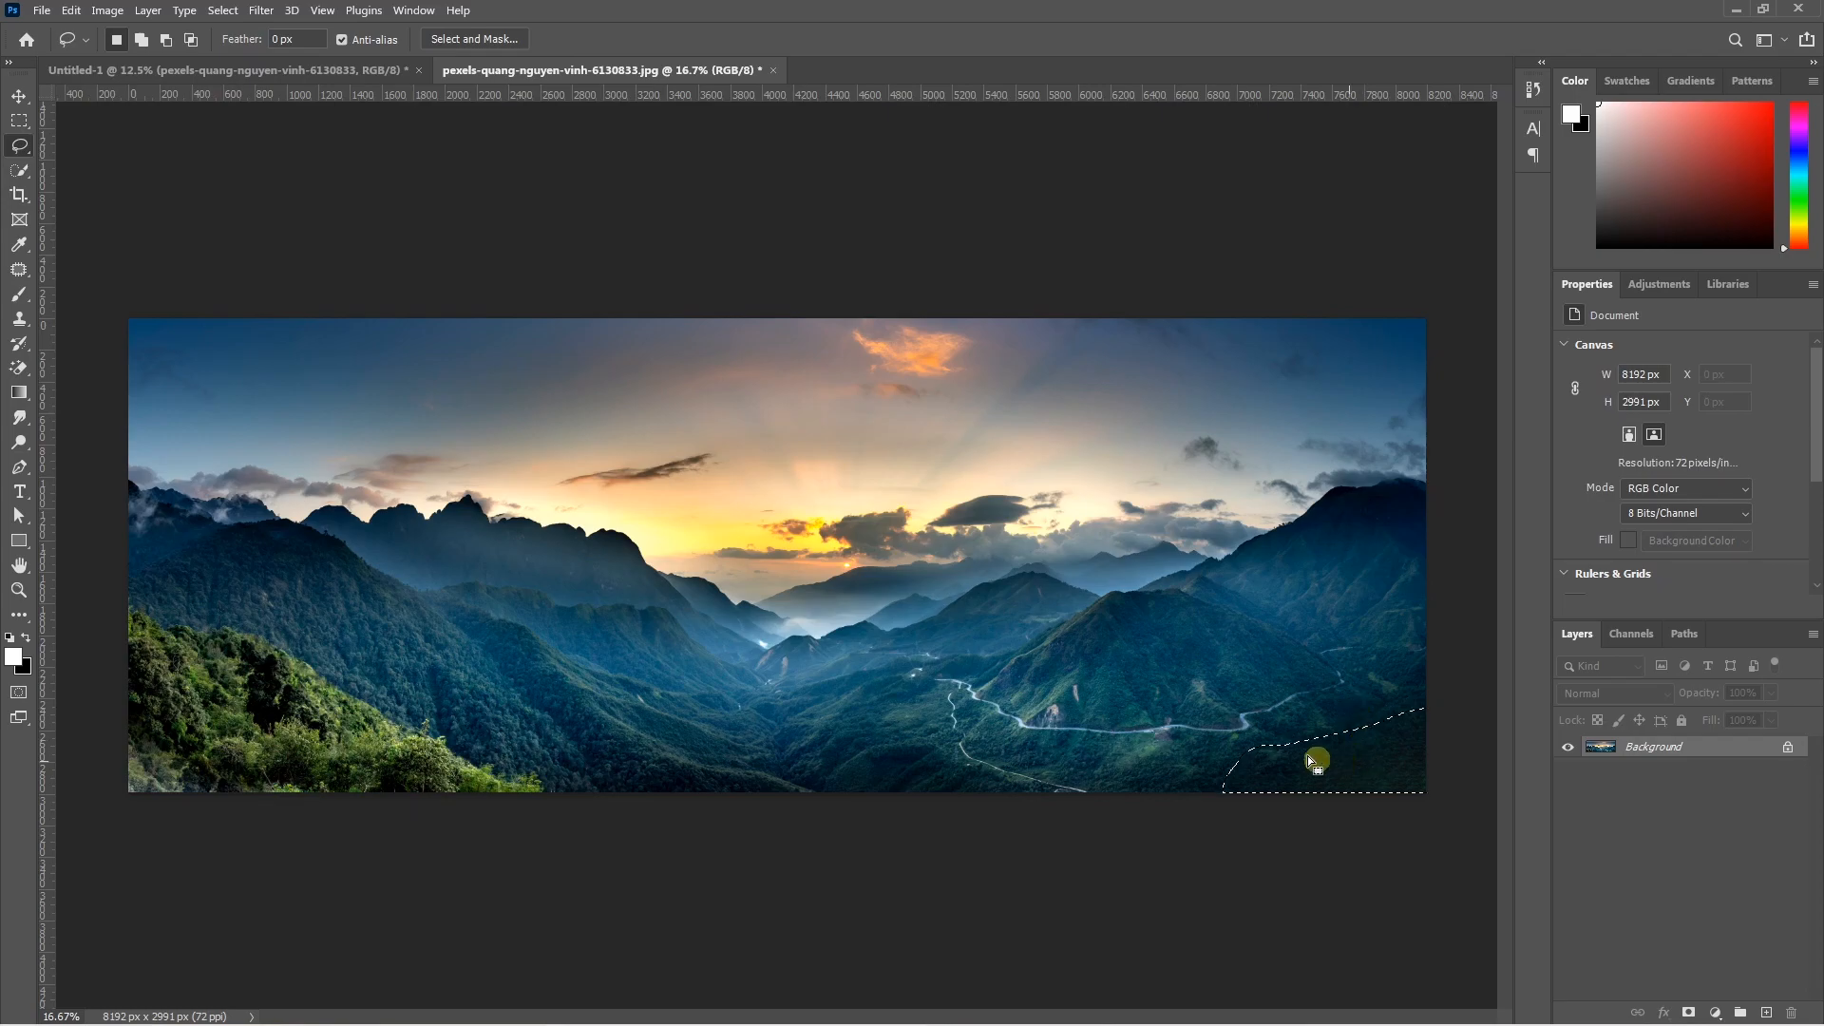
{"action": "key", "text": "ctrl+d"}
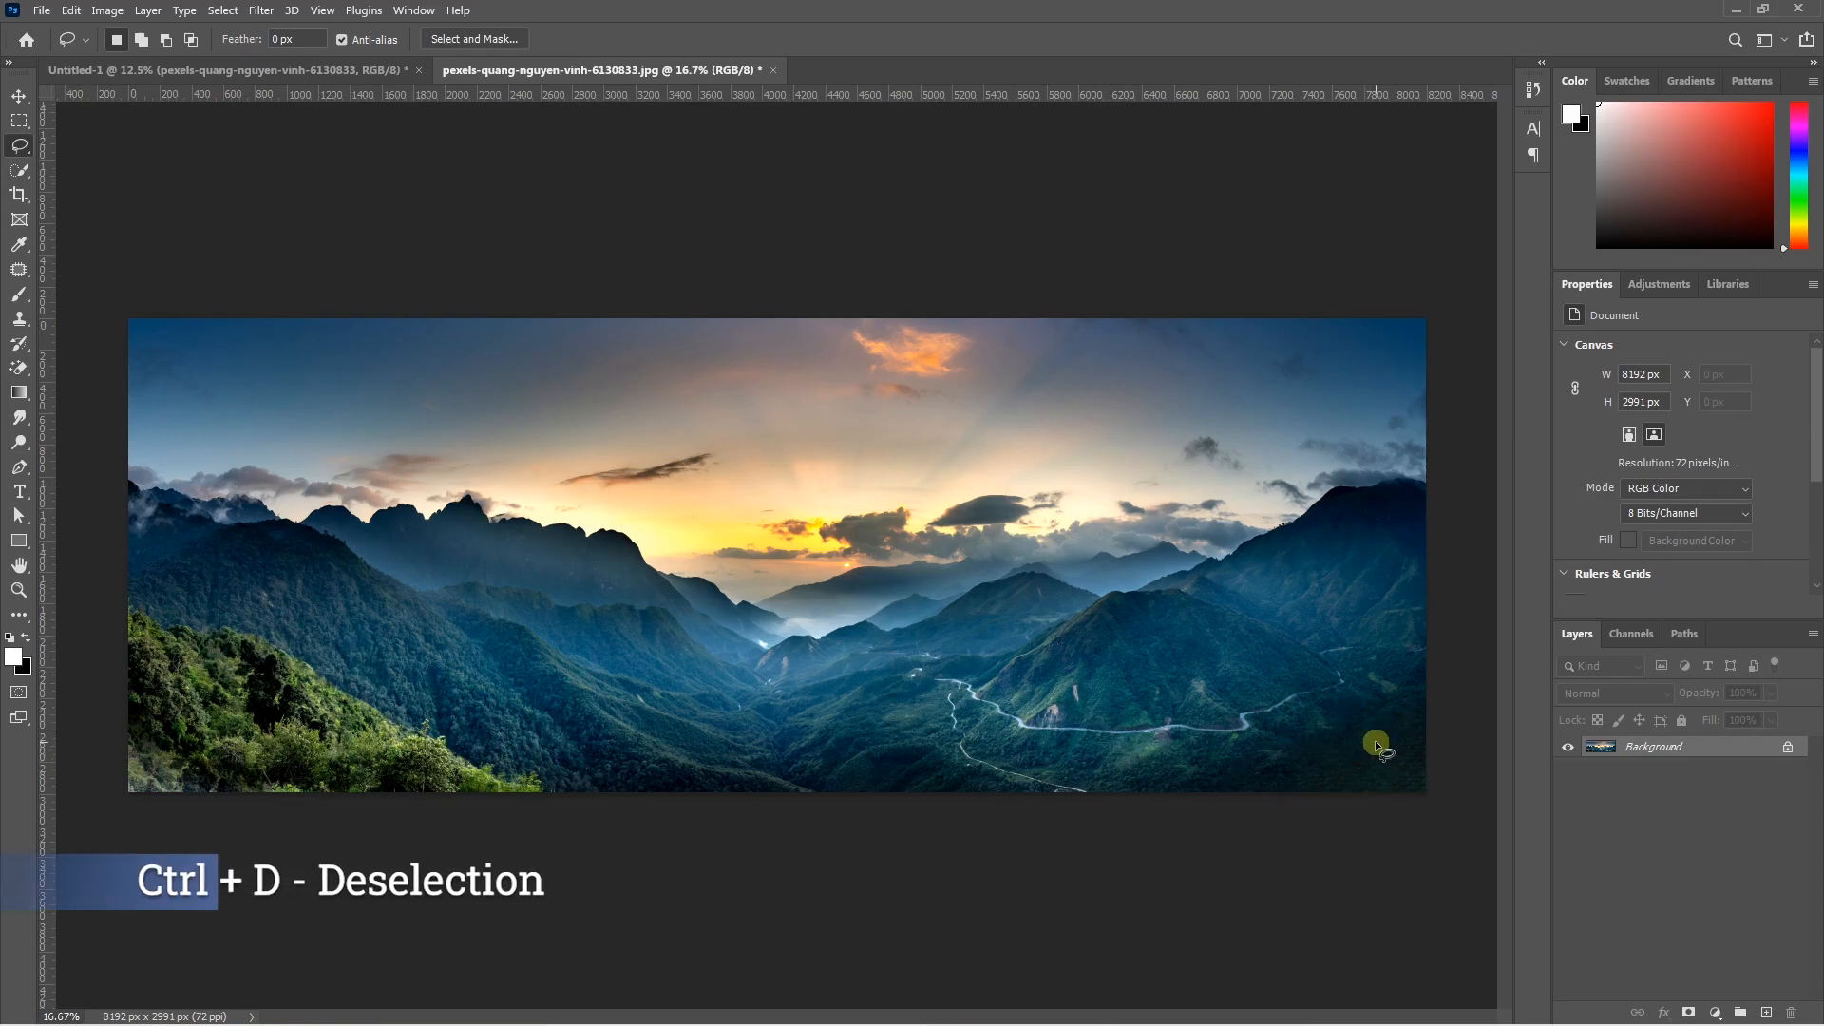
- Save the edited mountain photo as a JPEG at quality 12 and close it to return to the album document
{"action": "key", "text": "ctrl+s"}
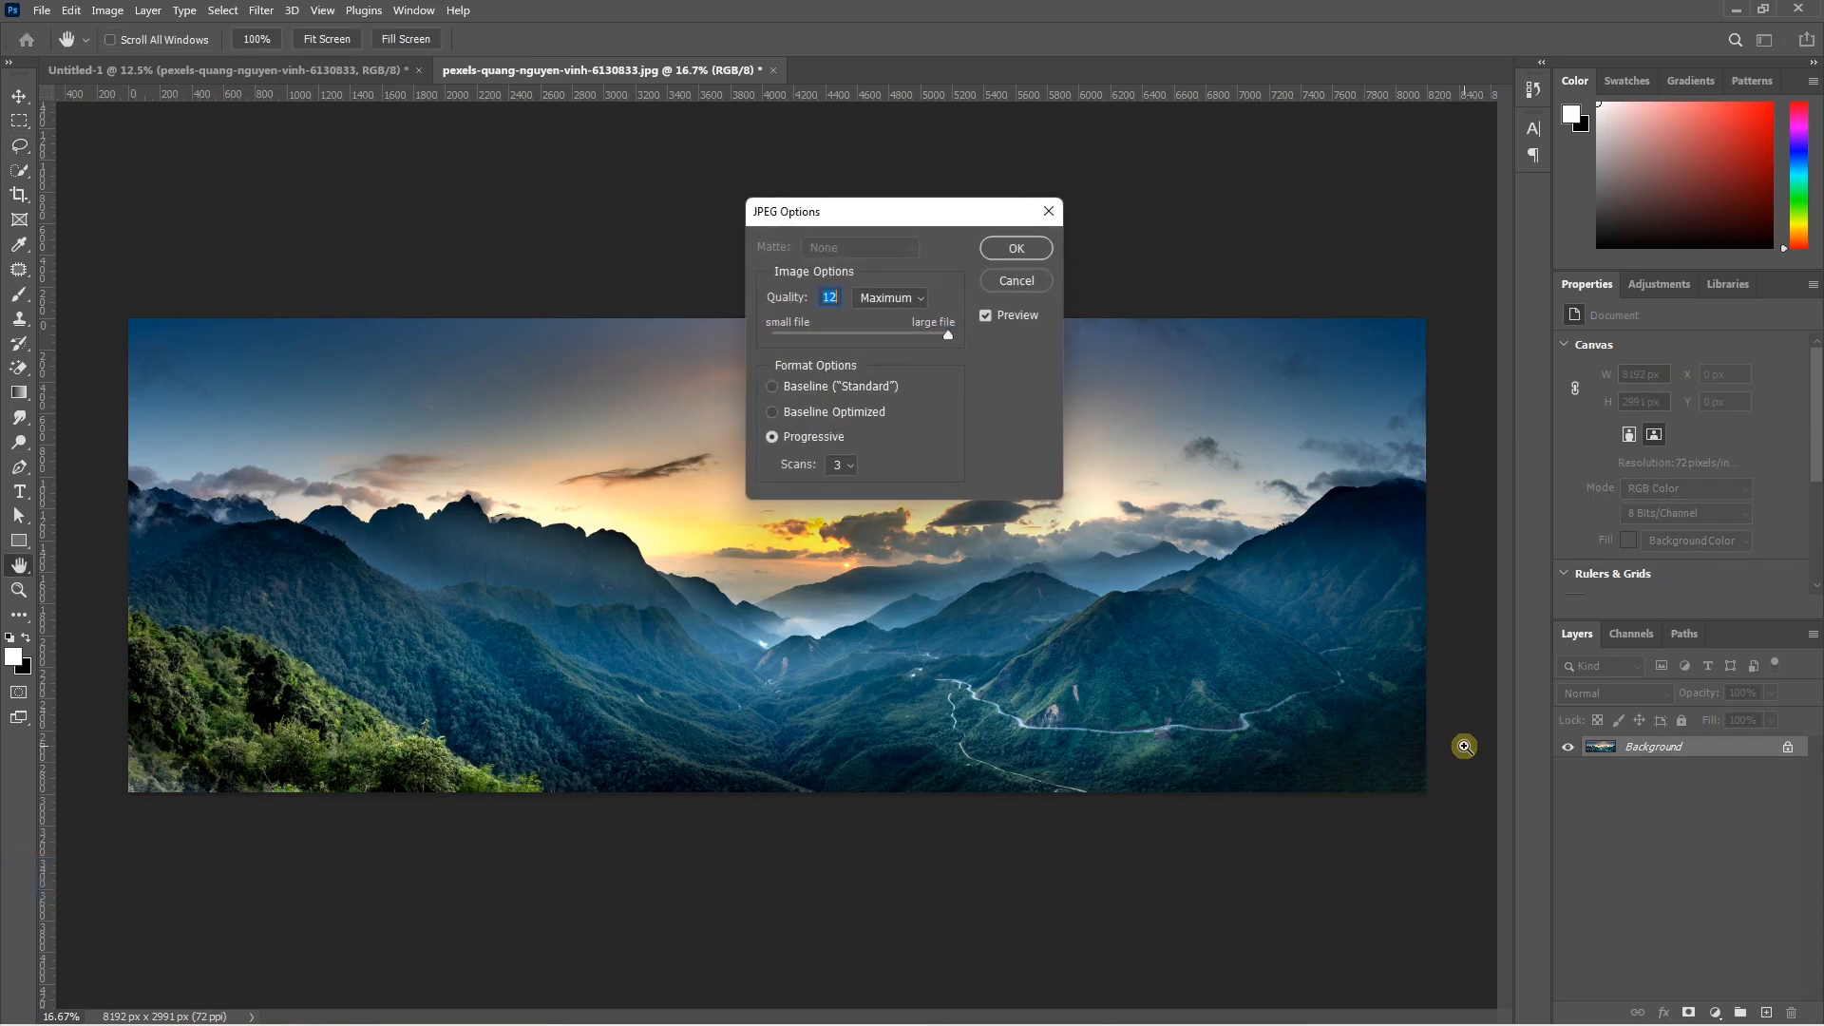
{"action": "left_click", "coordinate": [1035, 251]}
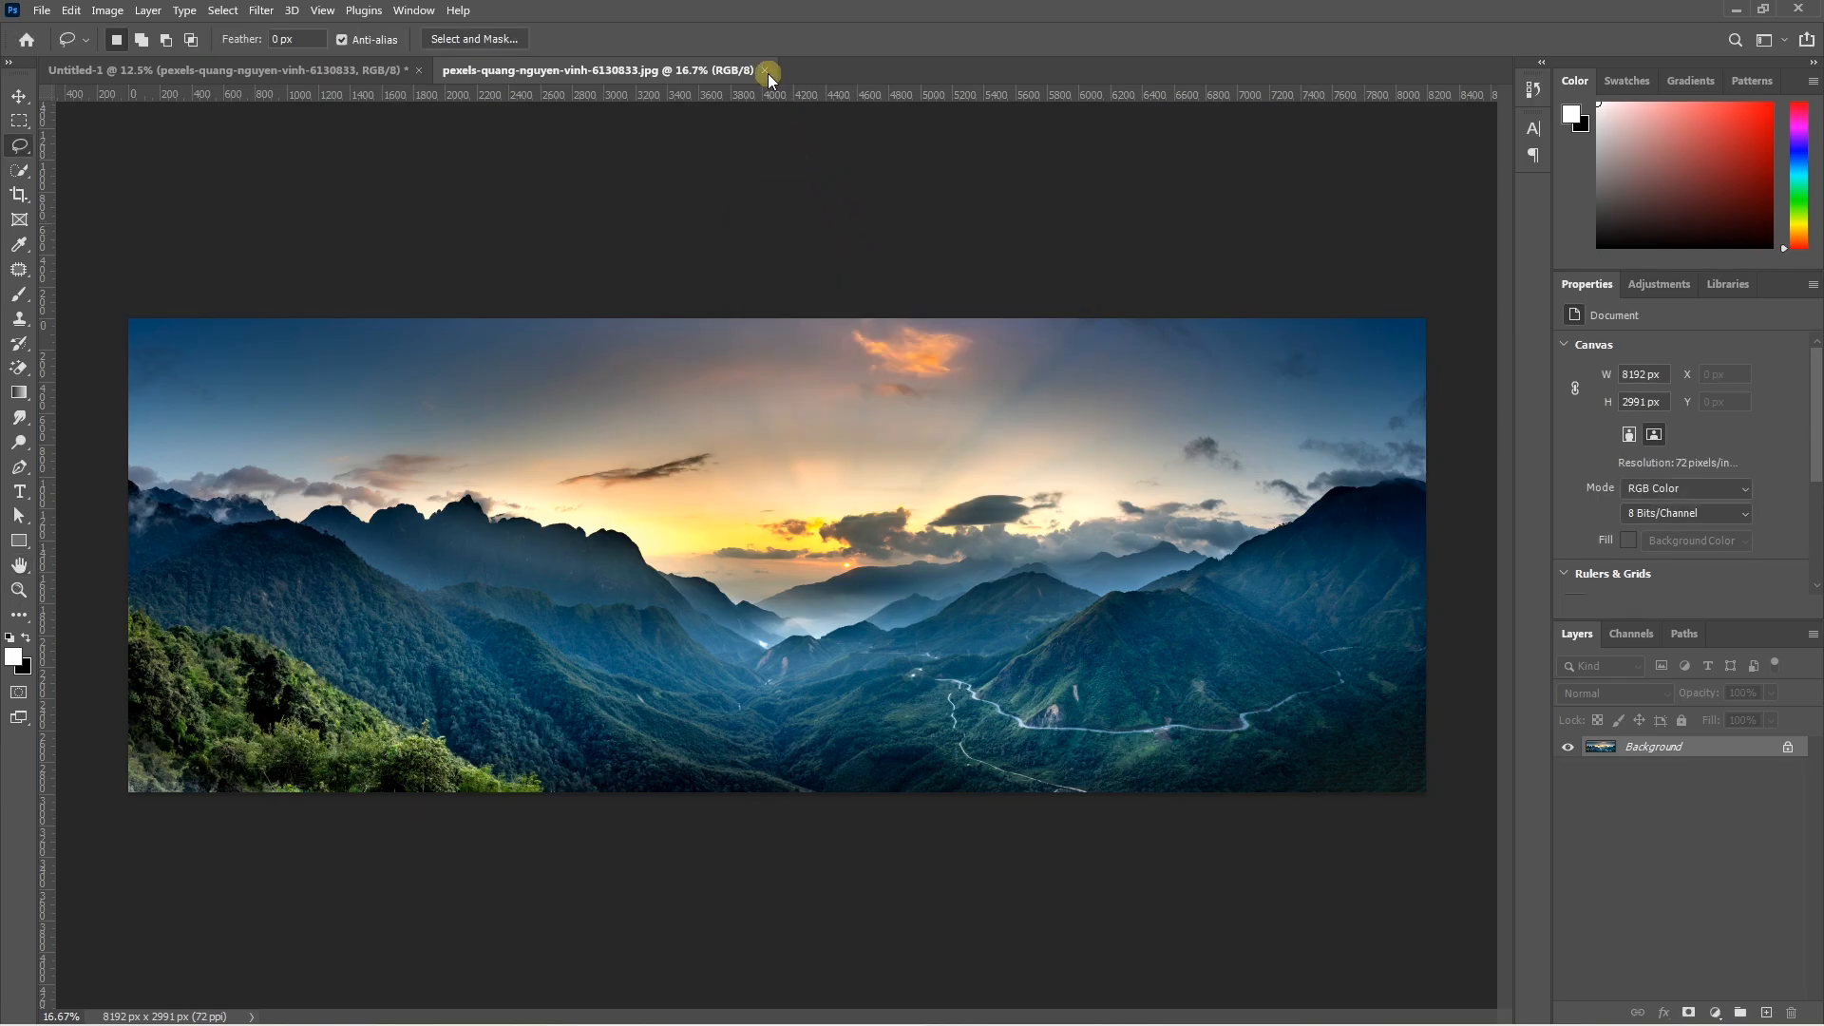
{"action": "left_click", "coordinate": [767, 73]}
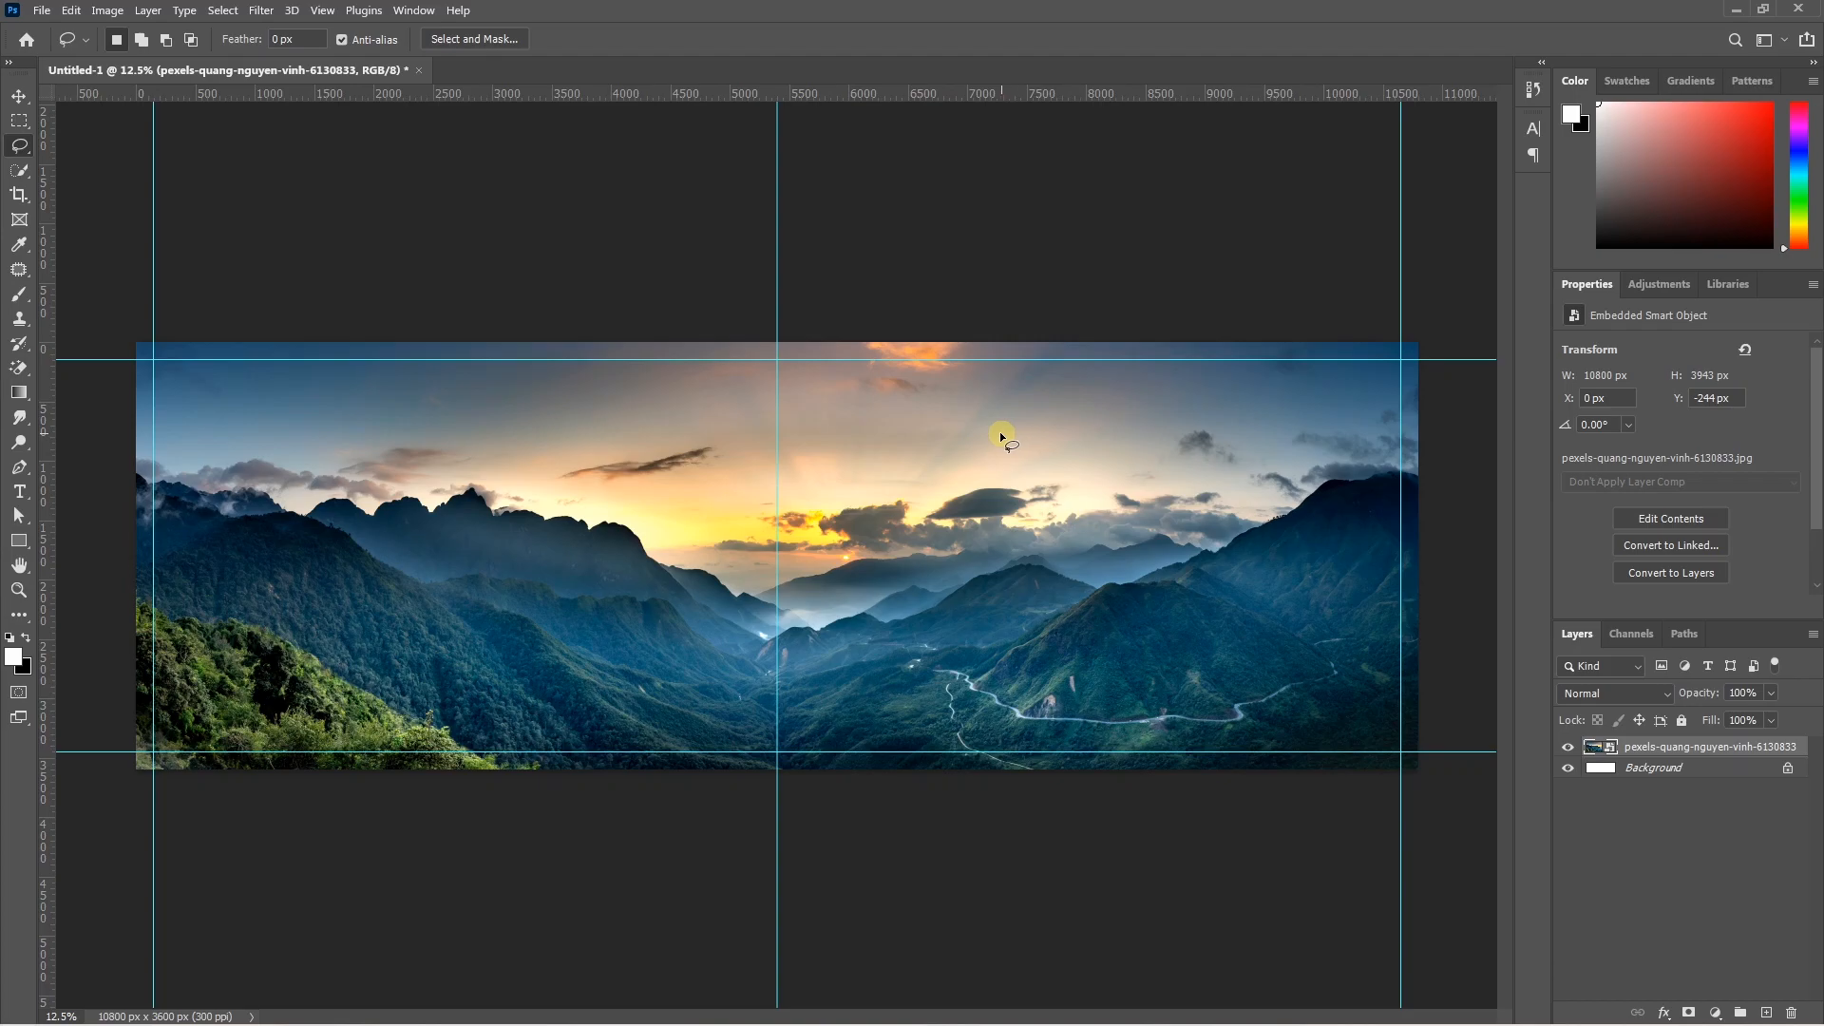
- Apply a Gaussian Blur with a radius of 61.1 pixels to the mountain photo layer
{"action": "left_click", "coordinate": [260, 10]}
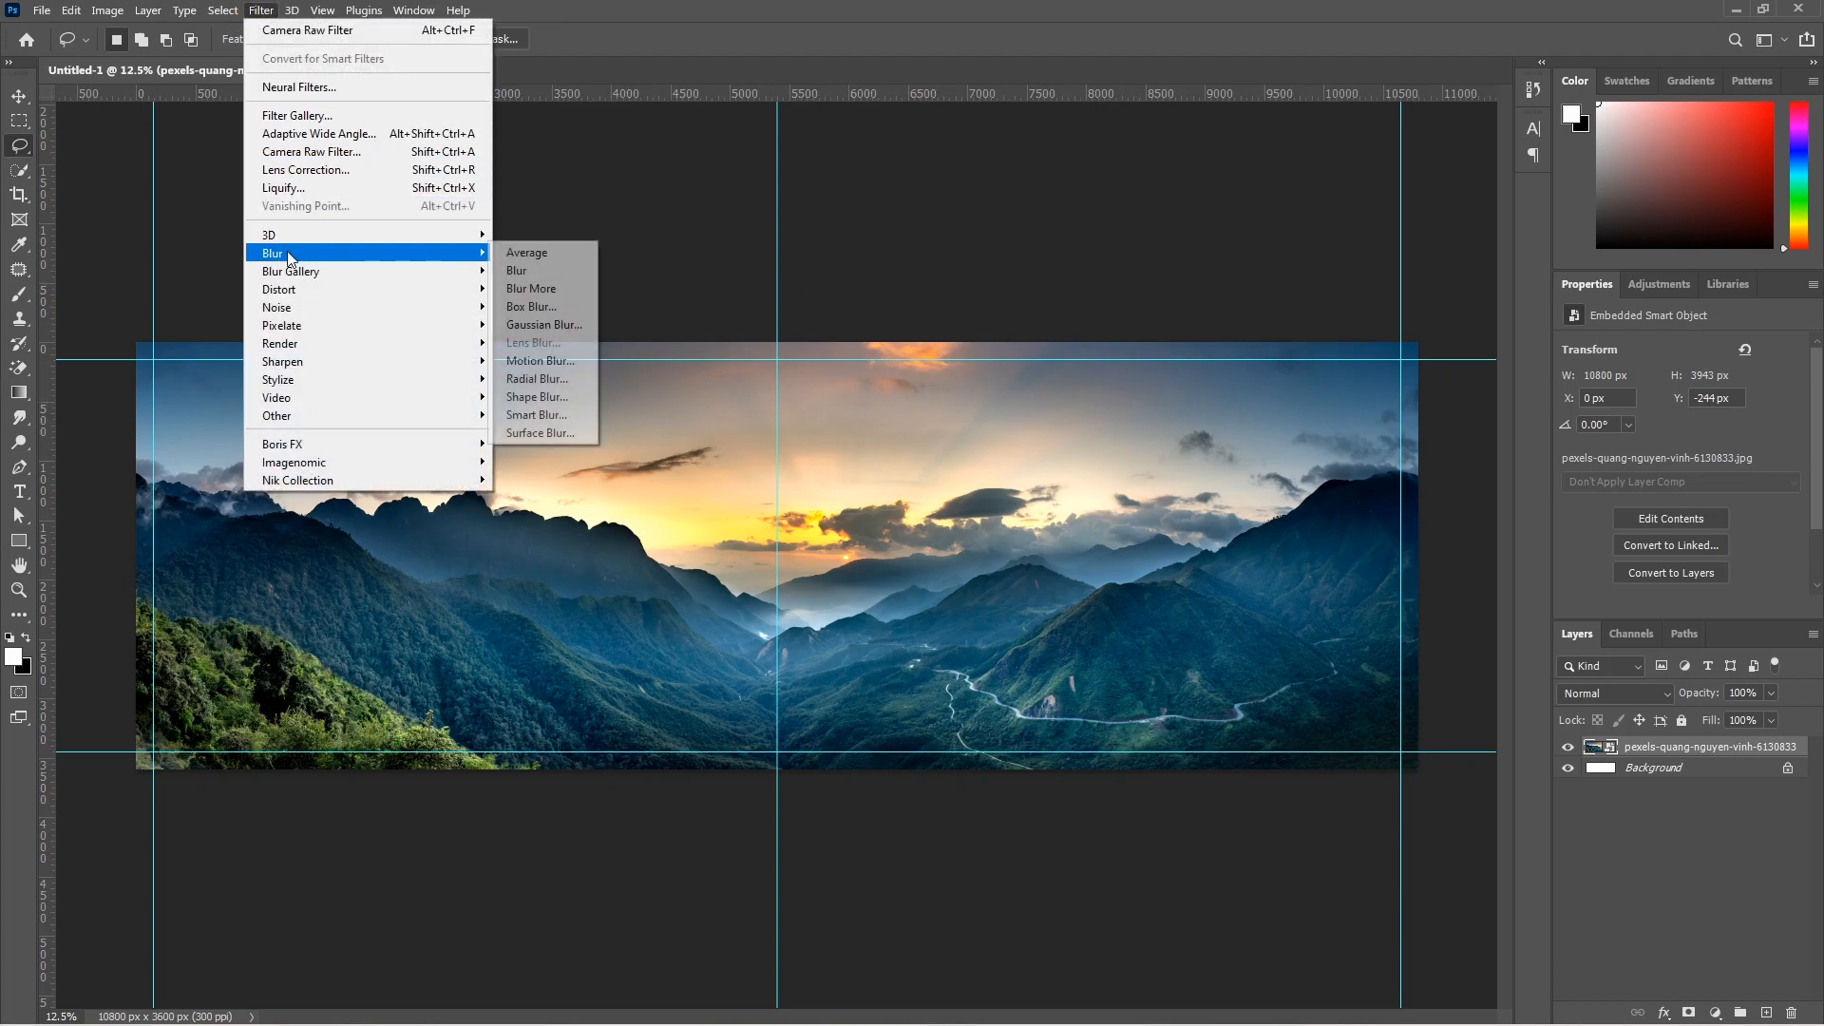
{"action": "mouse_move", "coordinate": [446, 253]}
{"action": "left_click", "coordinate": [532, 326]}
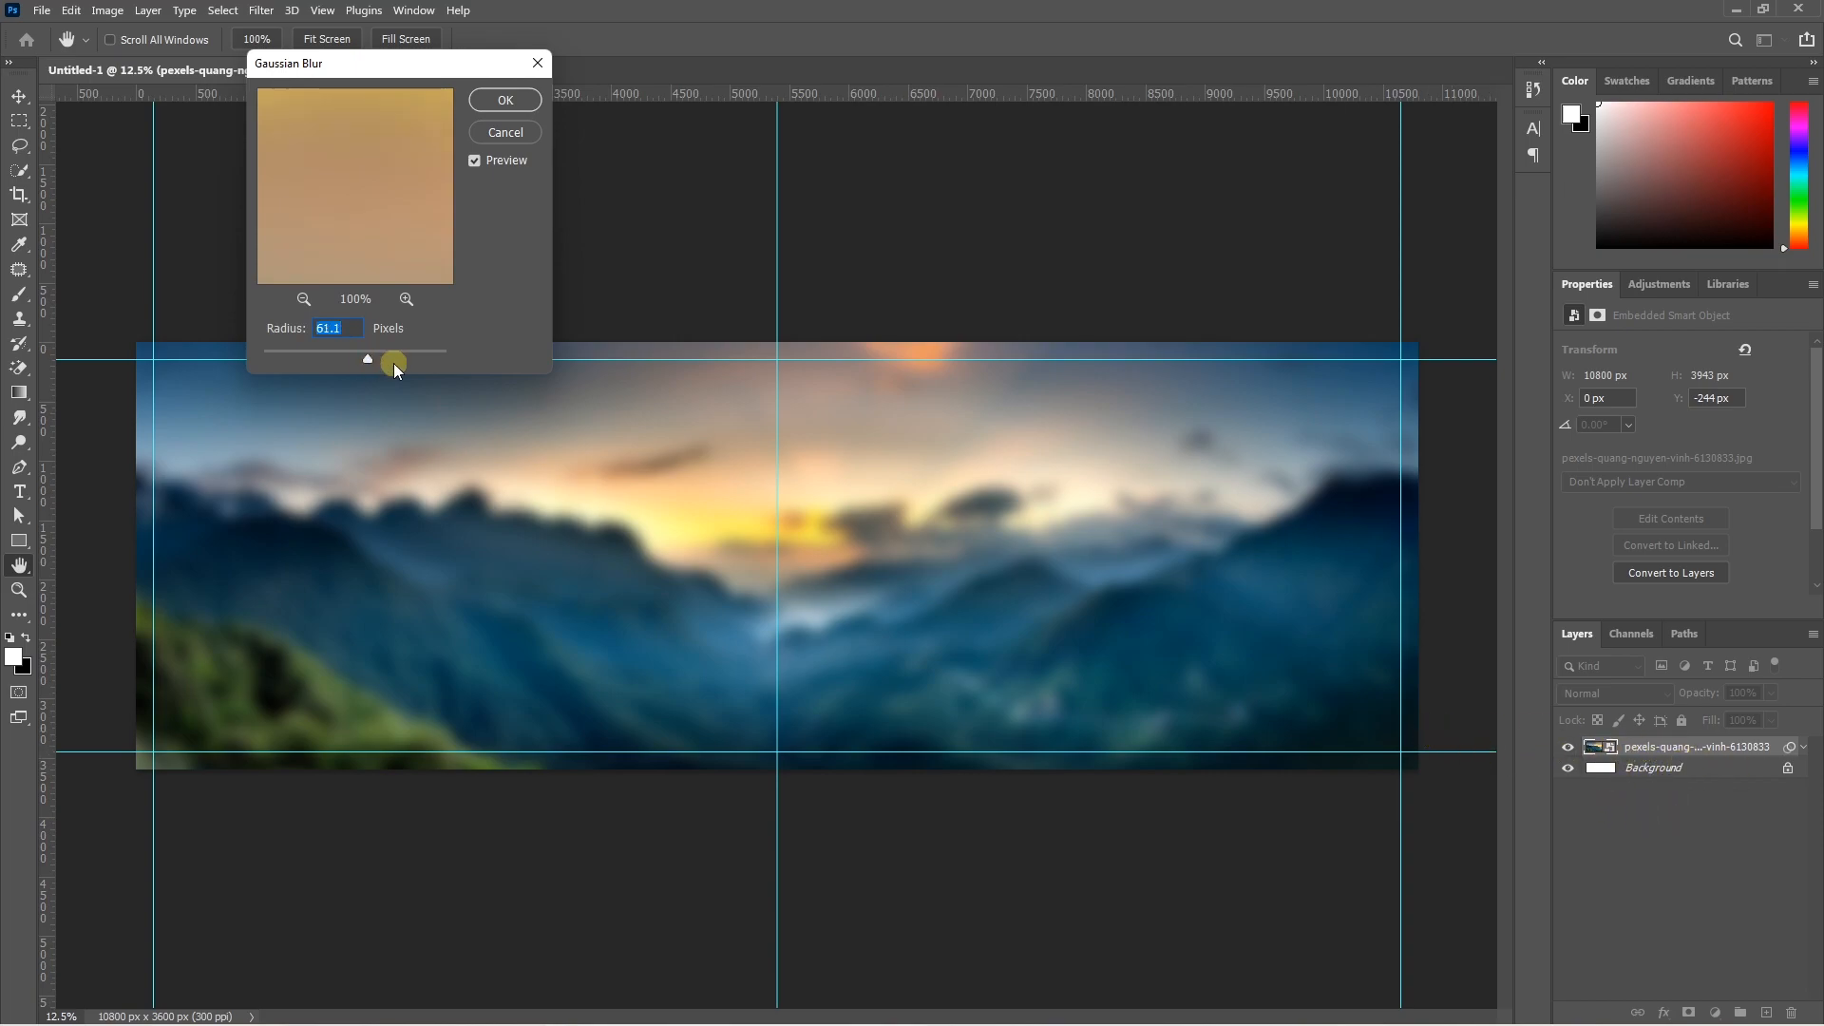
{"action": "left_click", "coordinate": [494, 108]}
- Open pexels-spora-weddings-16128856 from File Explorer as a separate document and automatically select the walking couple
{"action": "key", "text": "alt+Tab"}
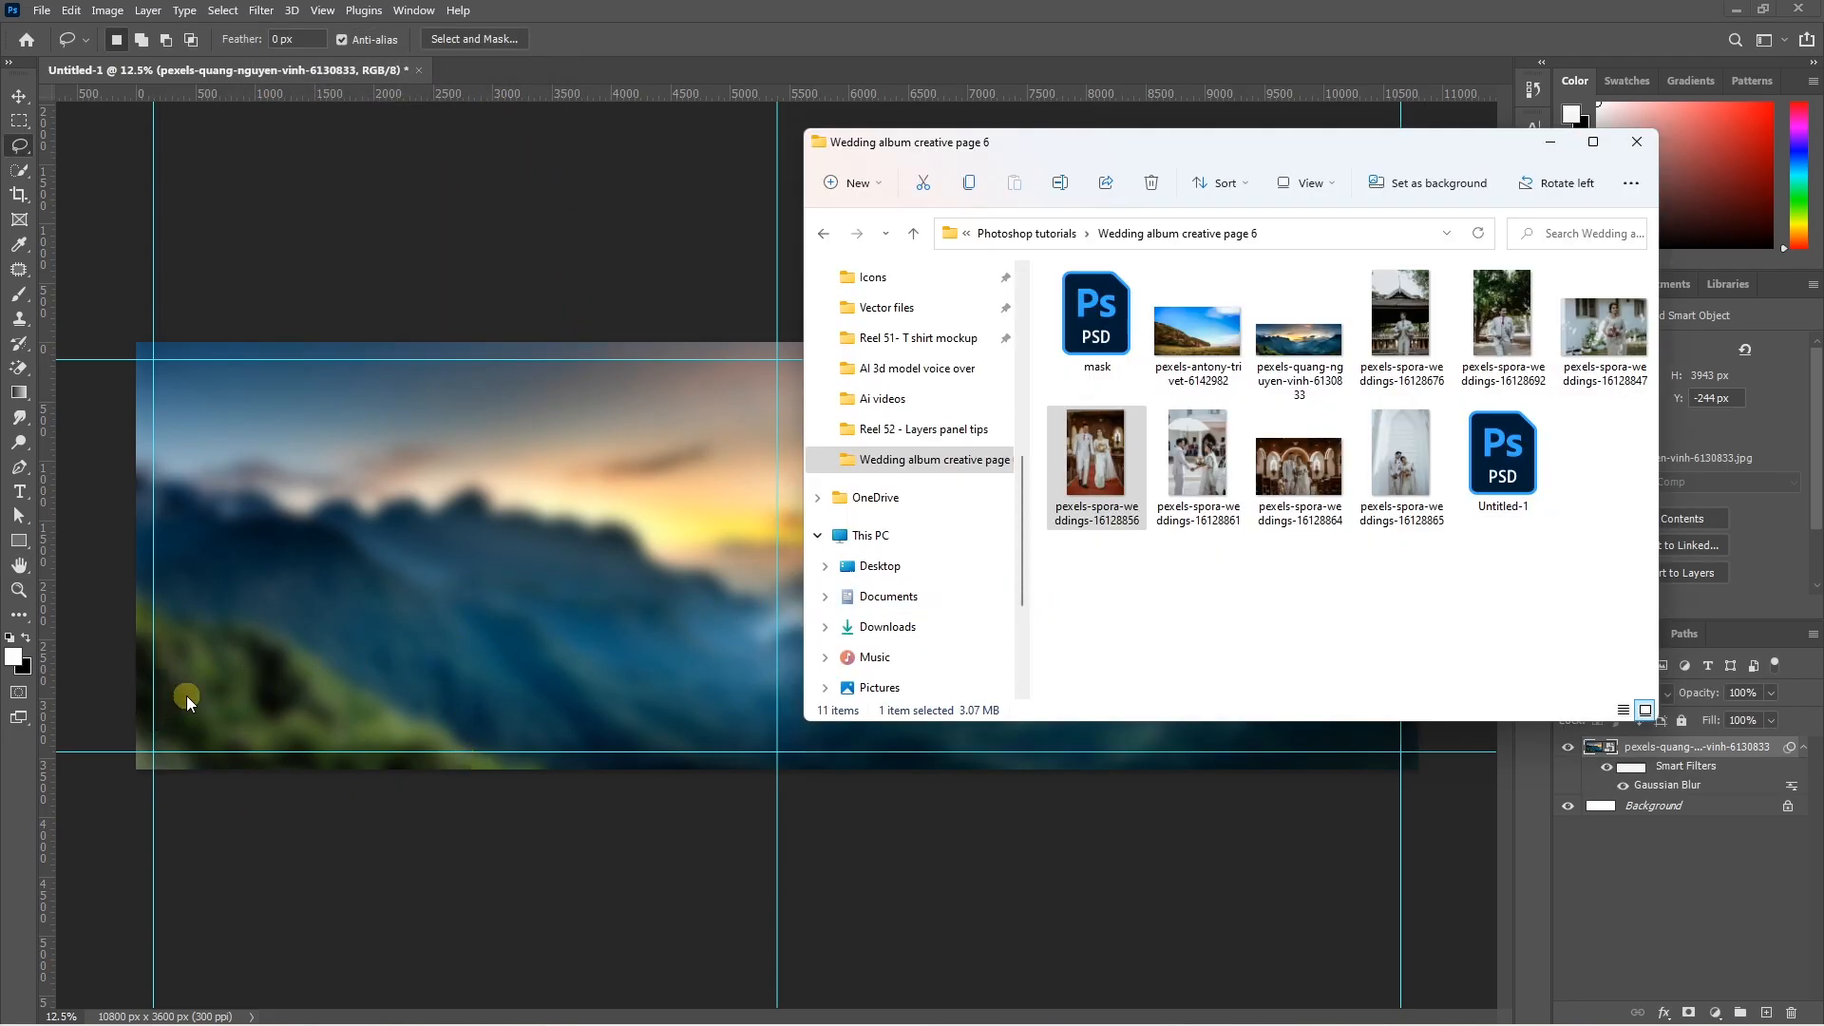
{"action": "left_click_drag", "start_coordinate": [1107, 460], "coordinate": [794, 270]}
{"action": "left_click_drag", "start_coordinate": [669, 64], "coordinate": [662, 59]}
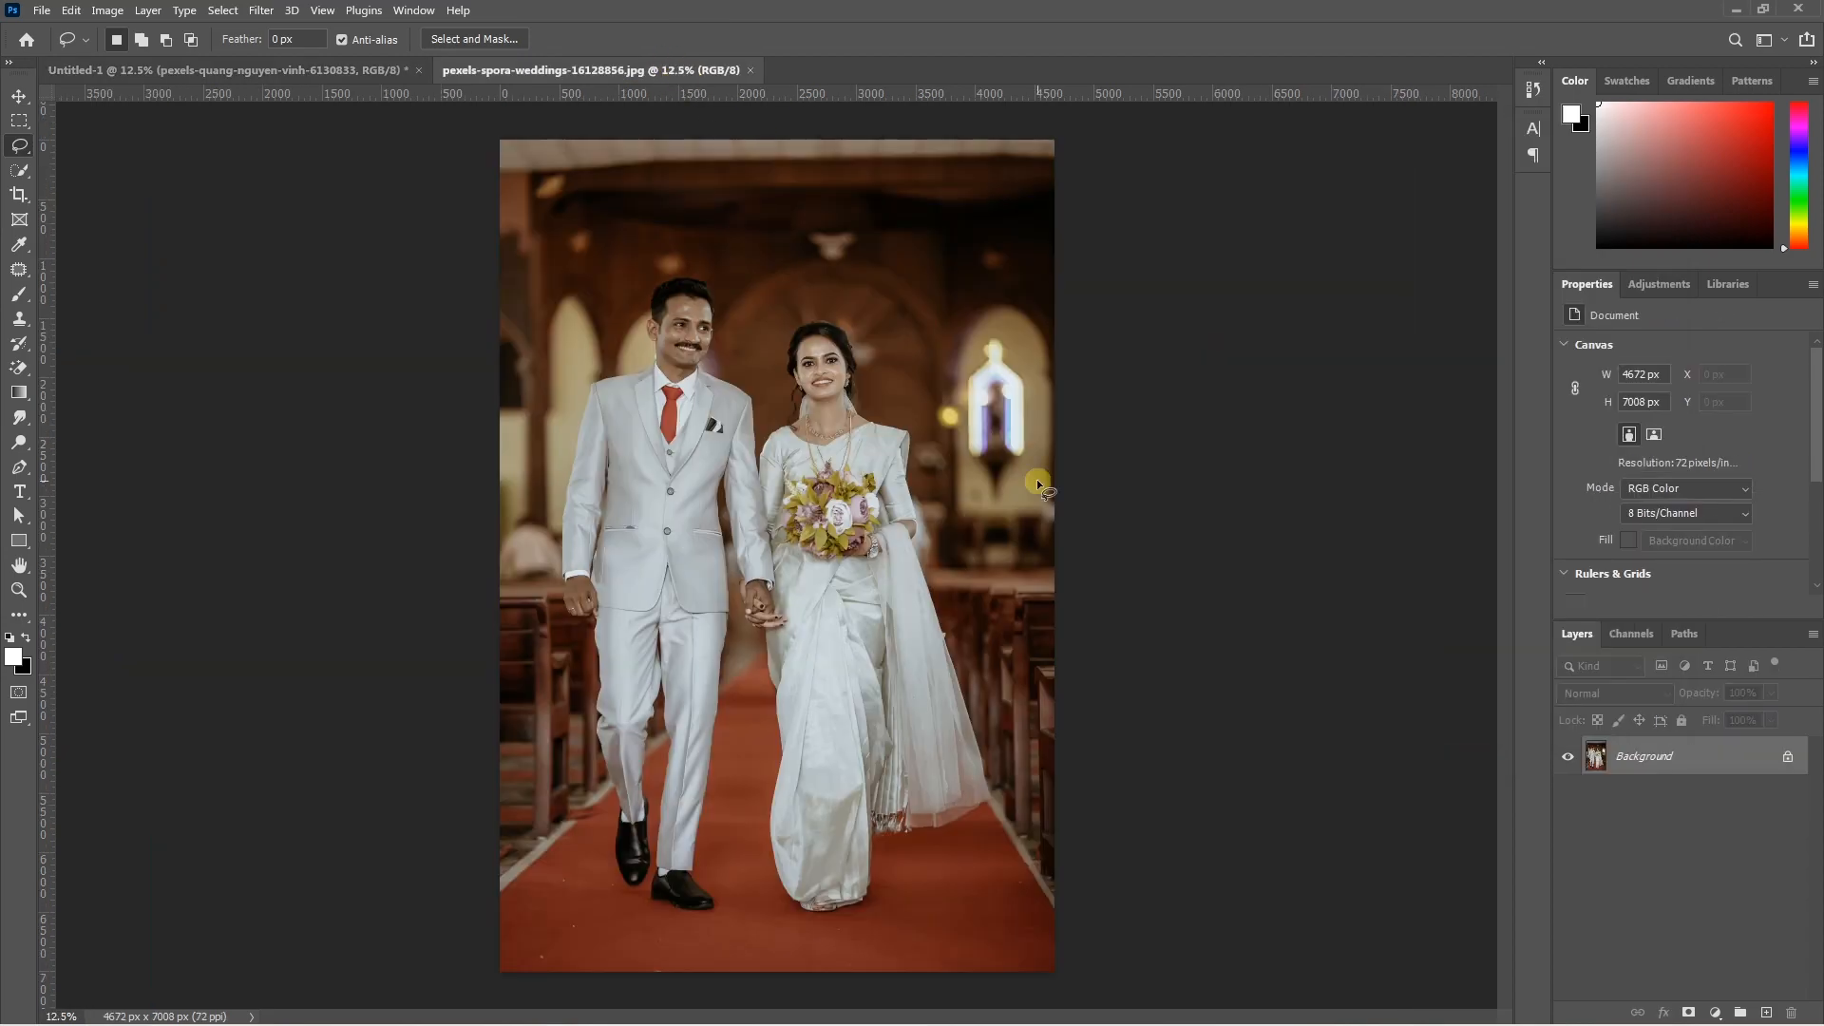
{"action": "left_click", "coordinate": [222, 11]}
{"action": "left_click", "coordinate": [276, 228]}
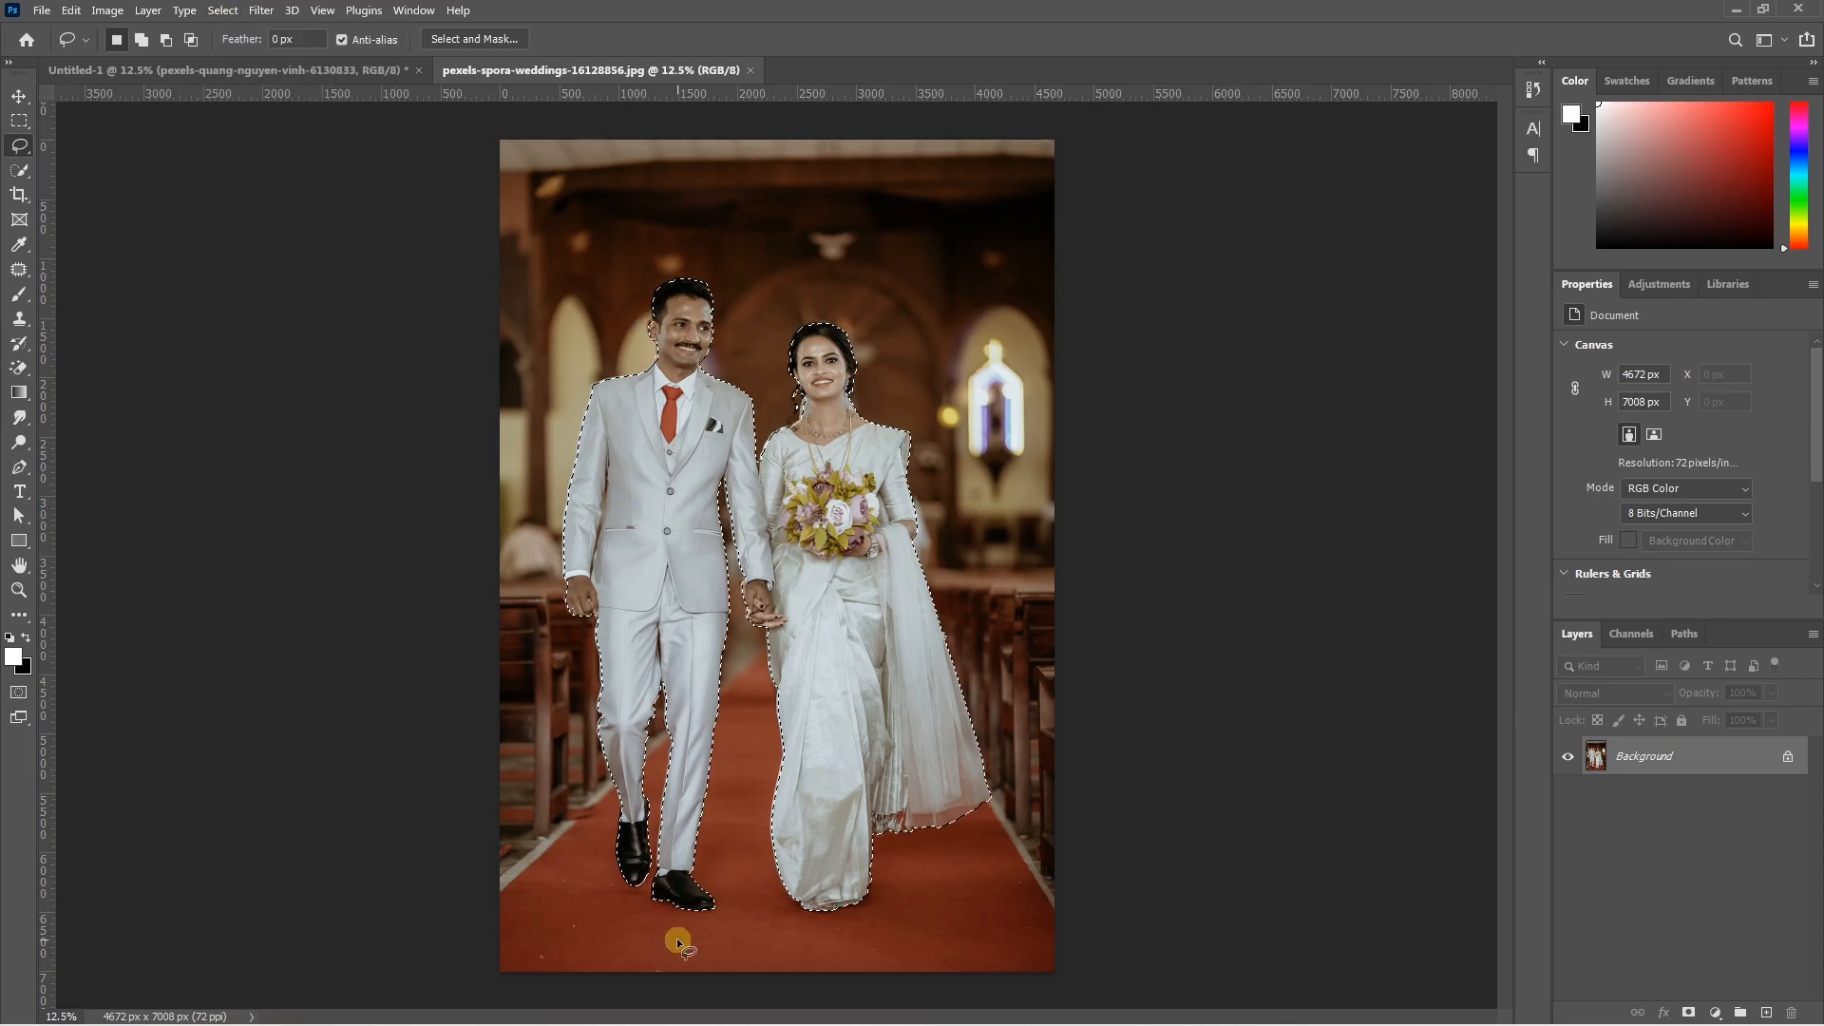
- Set the Lasso to add to the selection, then subtract the background gap between the groom's sleeve and the bride's arm
{"action": "scroll", "coordinate": [677, 941], "scroll_direction": "up", "scroll_amount": 5}
{"action": "scroll", "coordinate": [704, 459], "scroll_direction": "down", "scroll_amount": 3}
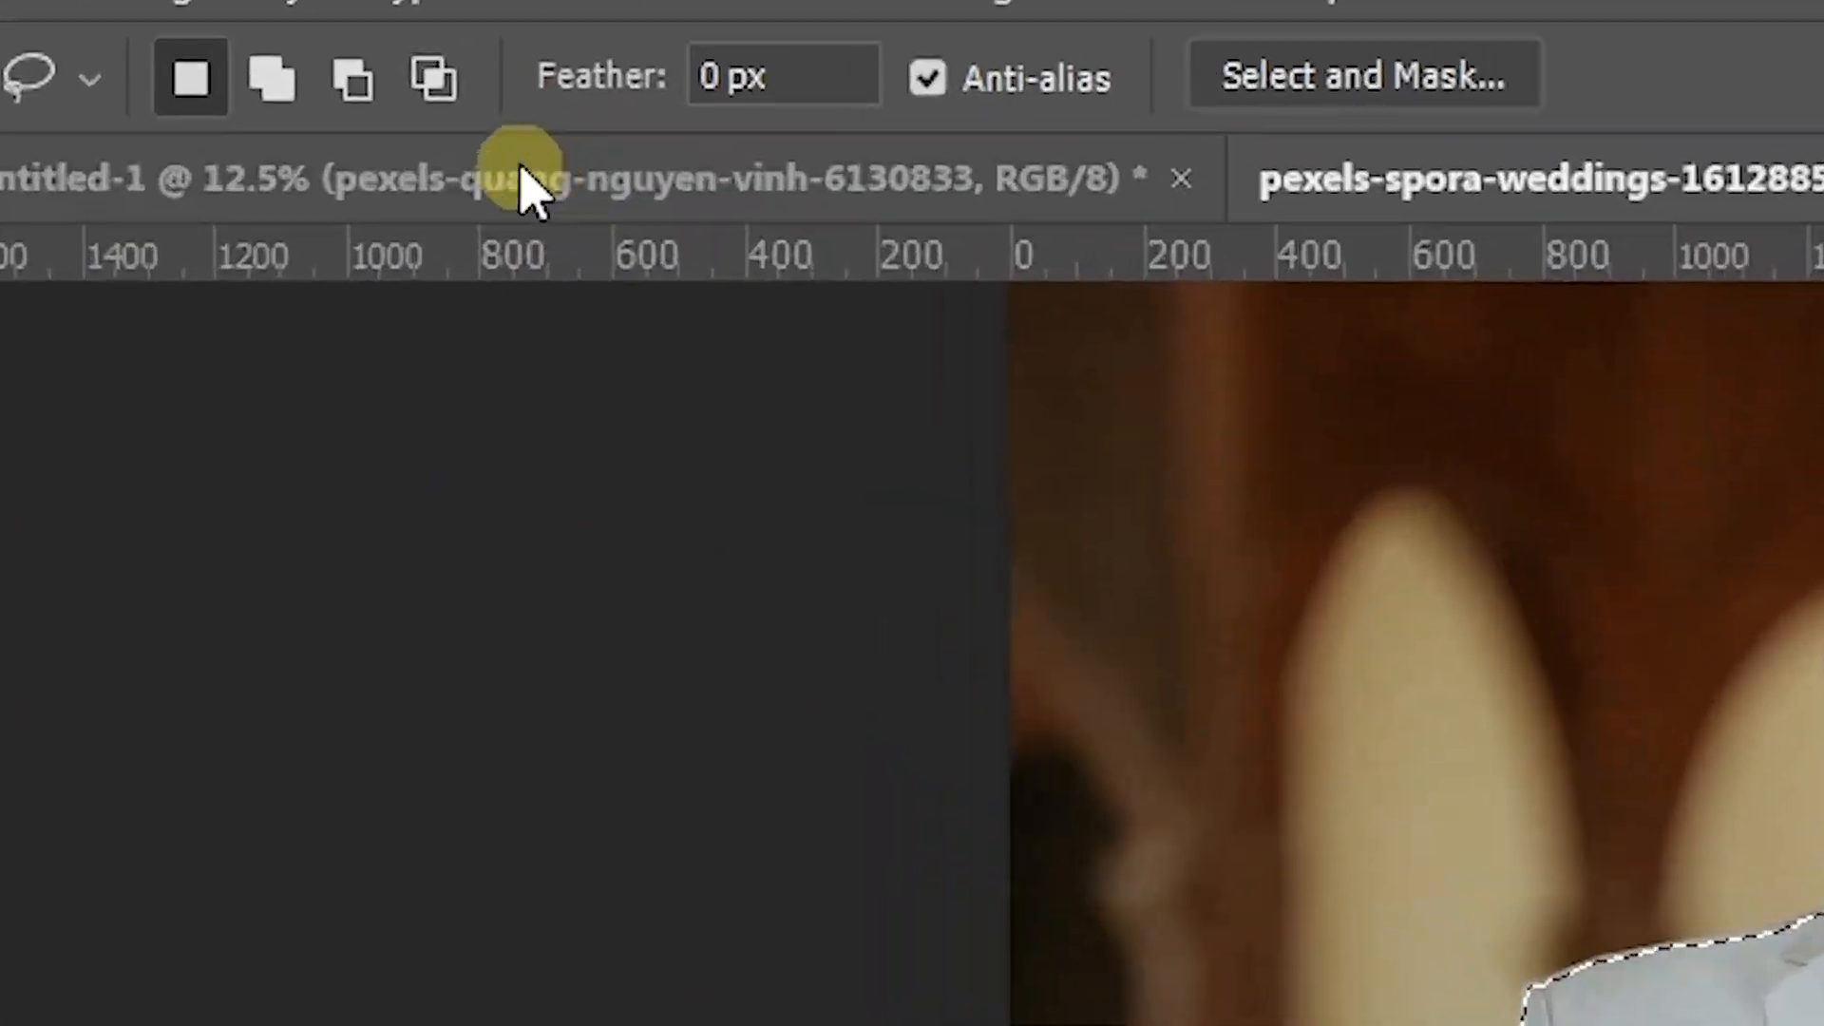
{"action": "left_click", "coordinate": [265, 76]}
{"action": "scroll", "coordinate": [823, 361], "scroll_direction": "up", "scroll_amount": 3}
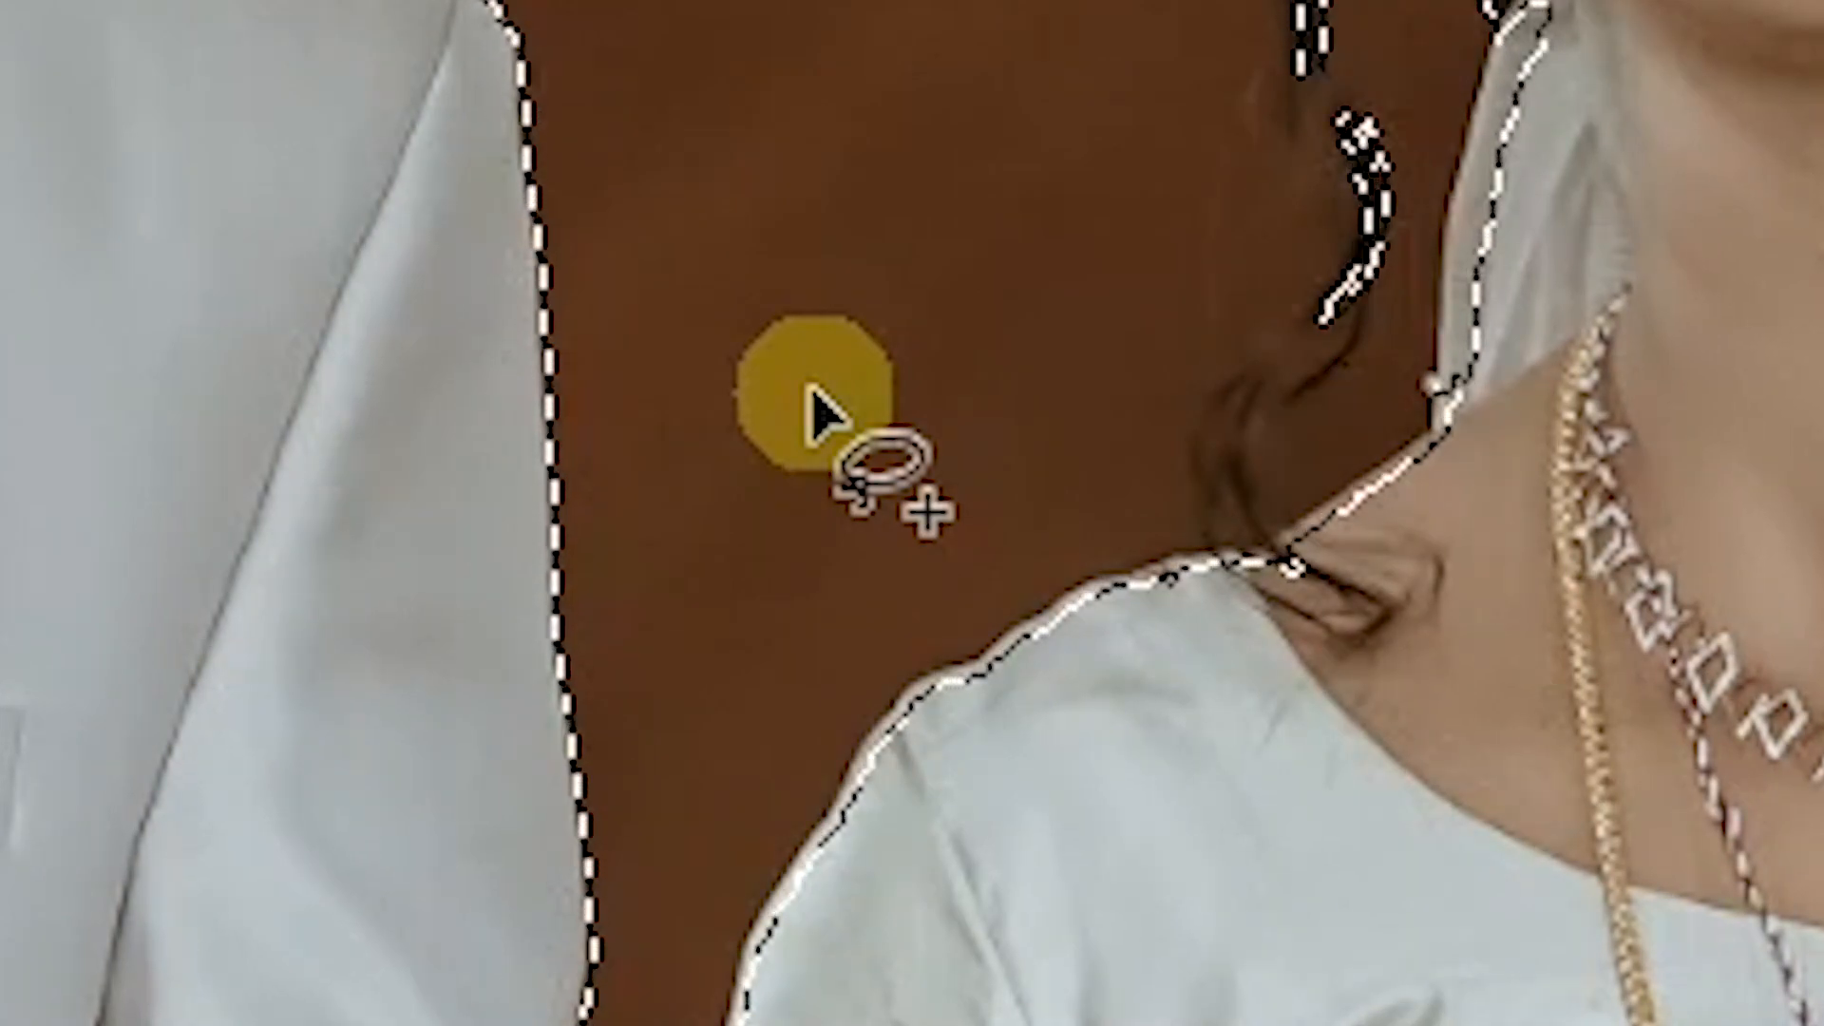
{"action": "key", "text": "alt"}
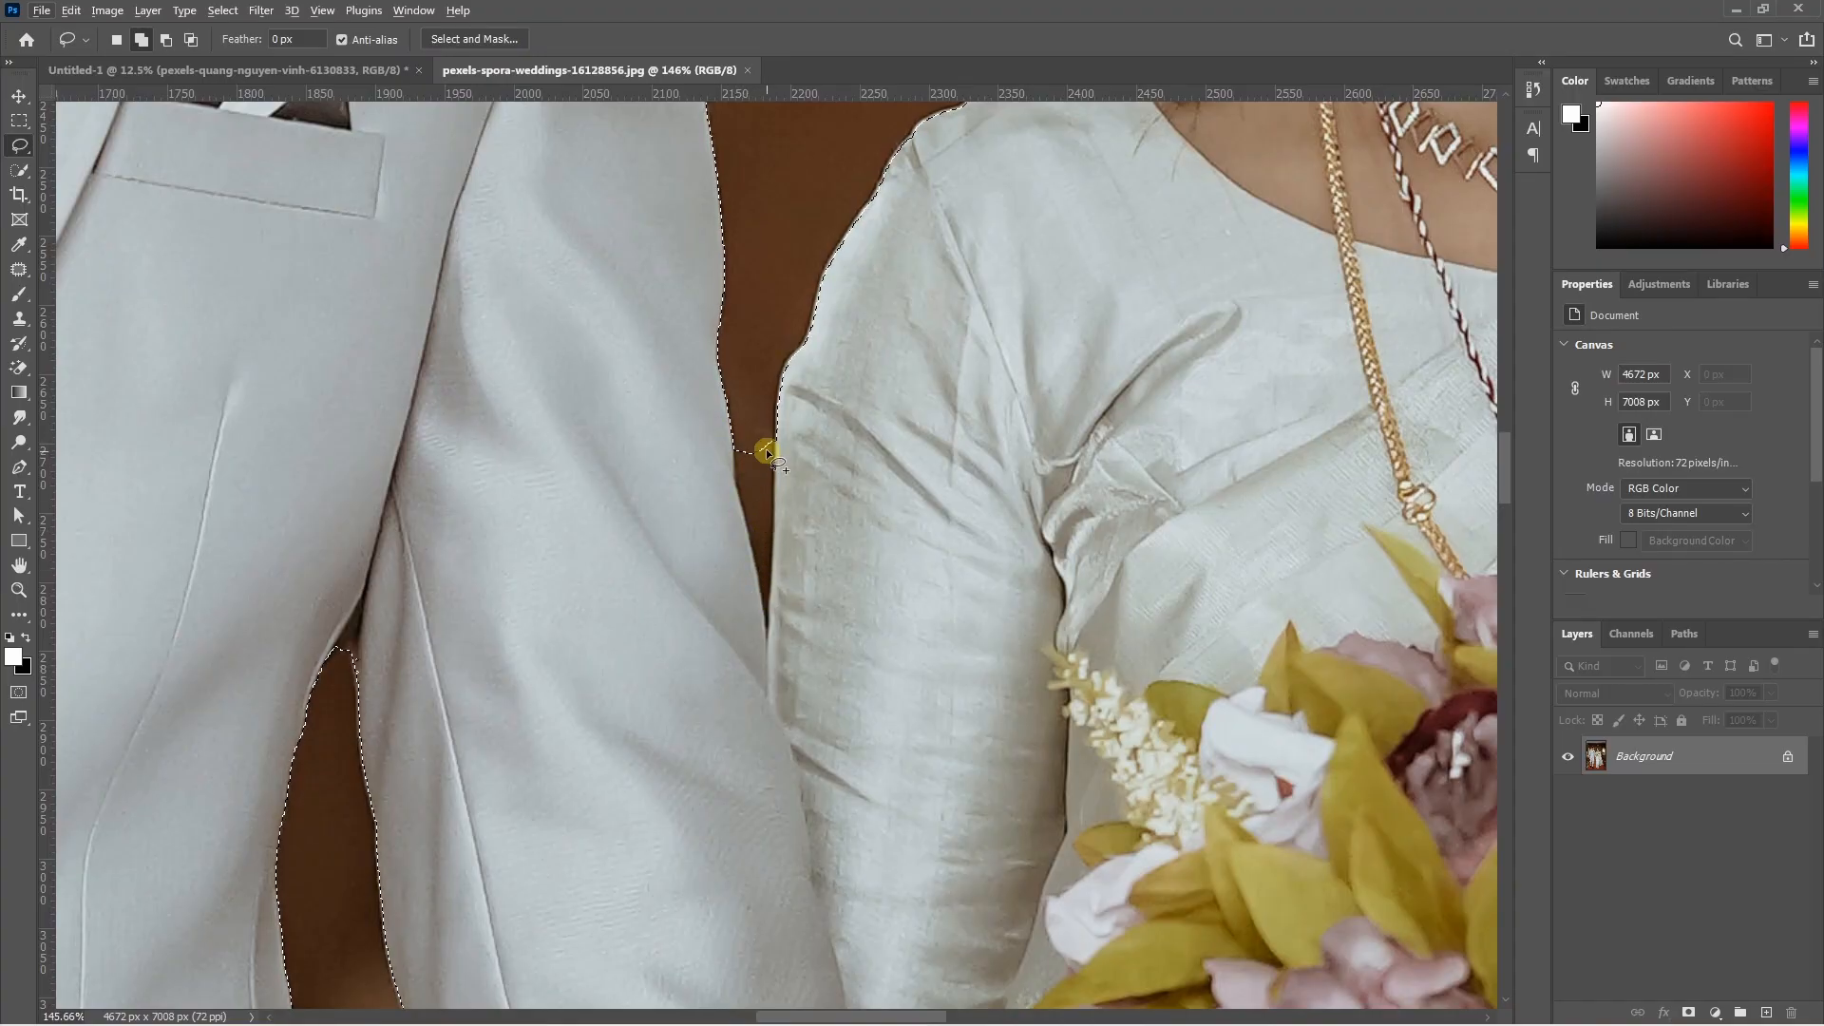
{"action": "mouse_move", "coordinate": [767, 452]}
{"action": "left_mouse_down"}
{"action": "mouse_move", "coordinate": [737, 427]}
{"action": "mouse_move", "coordinate": [732, 461]}
{"action": "left_mouse_up"}
{"action": "key", "text": "alt"}
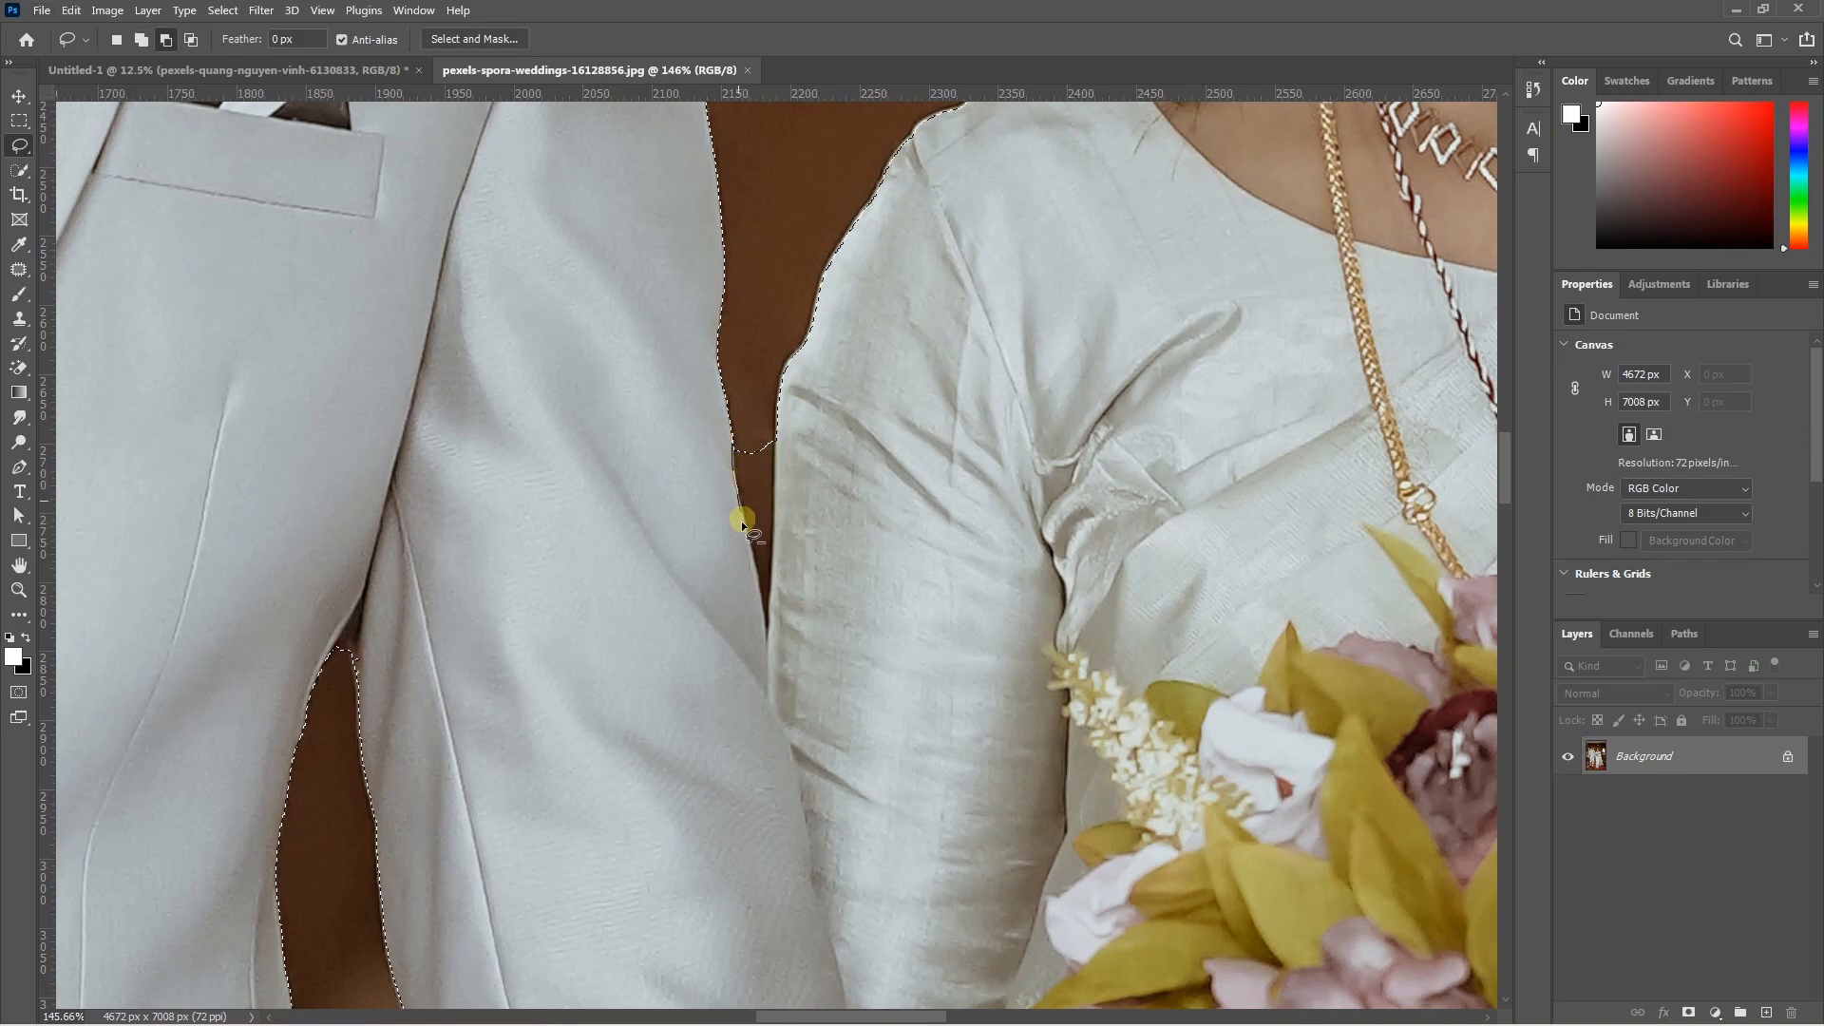
{"action": "mouse_move", "coordinate": [735, 445]}
{"action": "left_mouse_down"}
{"action": "mouse_move", "coordinate": [724, 472]}
{"action": "mouse_move", "coordinate": [717, 395]}
{"action": "left_mouse_up"}
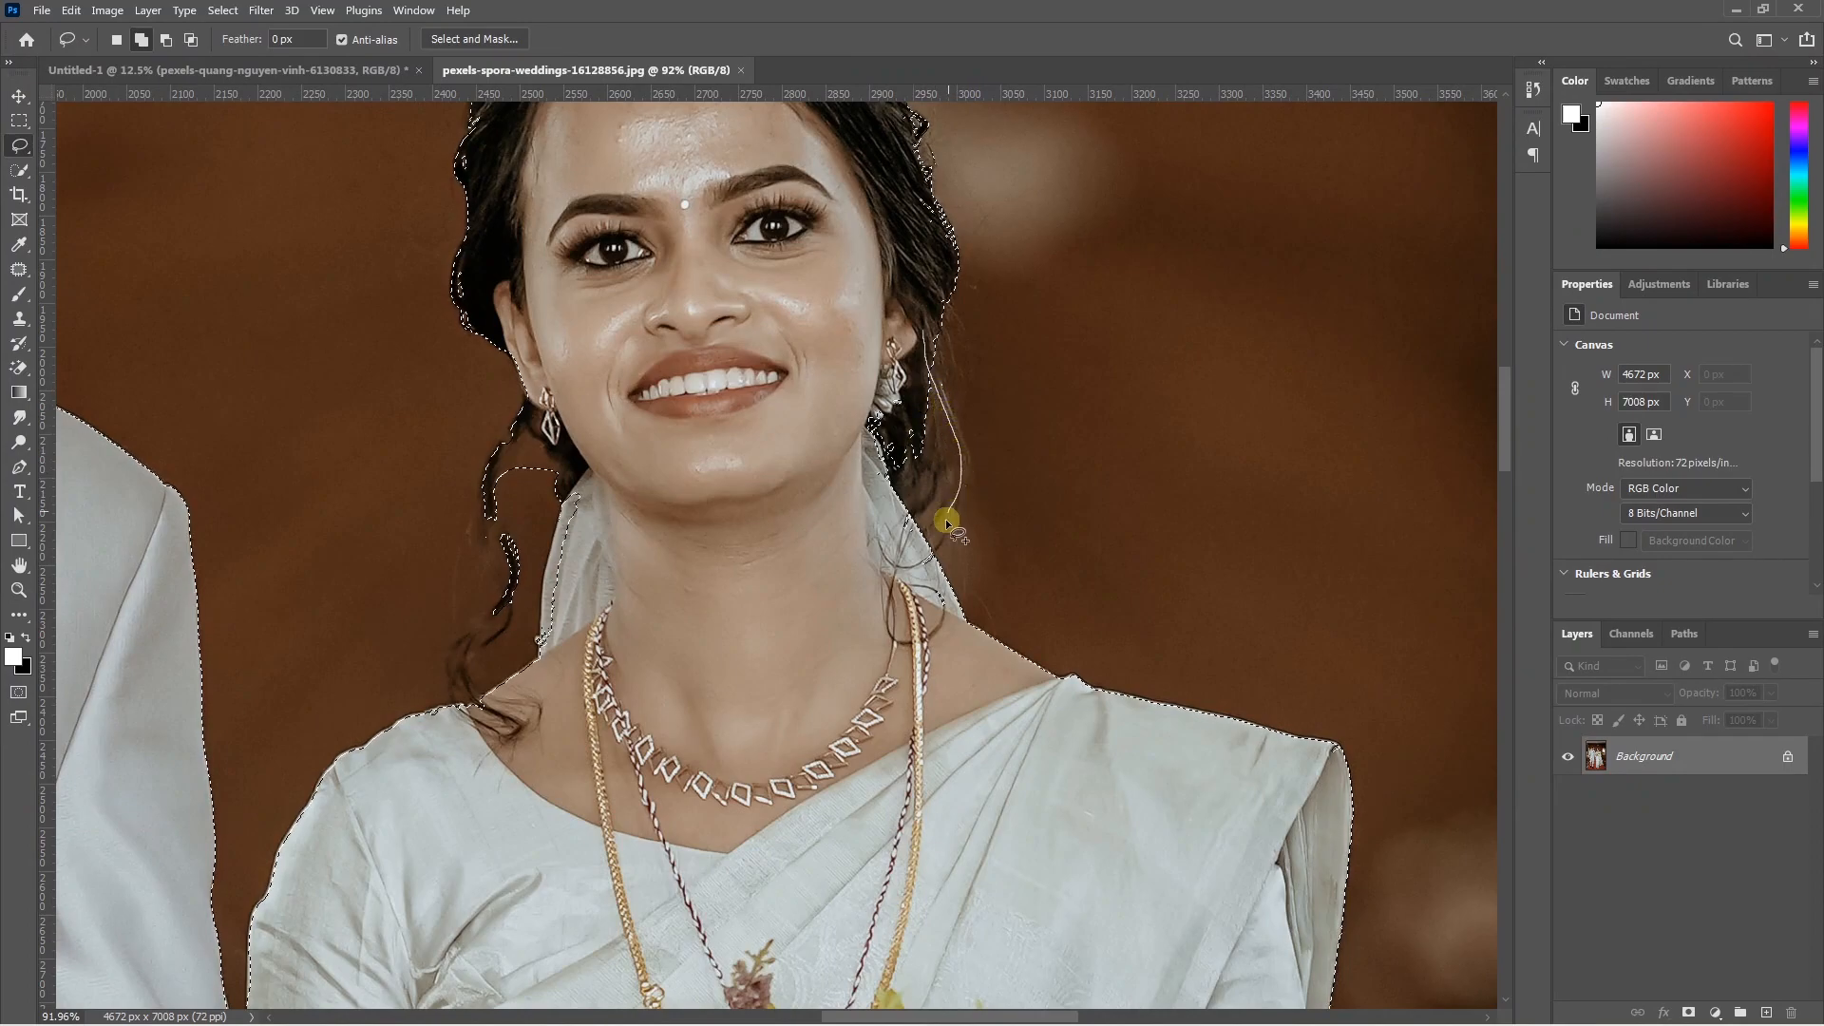
- Lasso the missed hair and veil beside the bride's neck and the clasped hands' fingertips into the selection
{"action": "mouse_move", "coordinate": [926, 562]}
{"action": "left_mouse_down"}
{"action": "mouse_move", "coordinate": [866, 492]}
{"action": "mouse_move", "coordinate": [874, 381]}
{"action": "mouse_move", "coordinate": [920, 336]}
{"action": "left_mouse_up"}
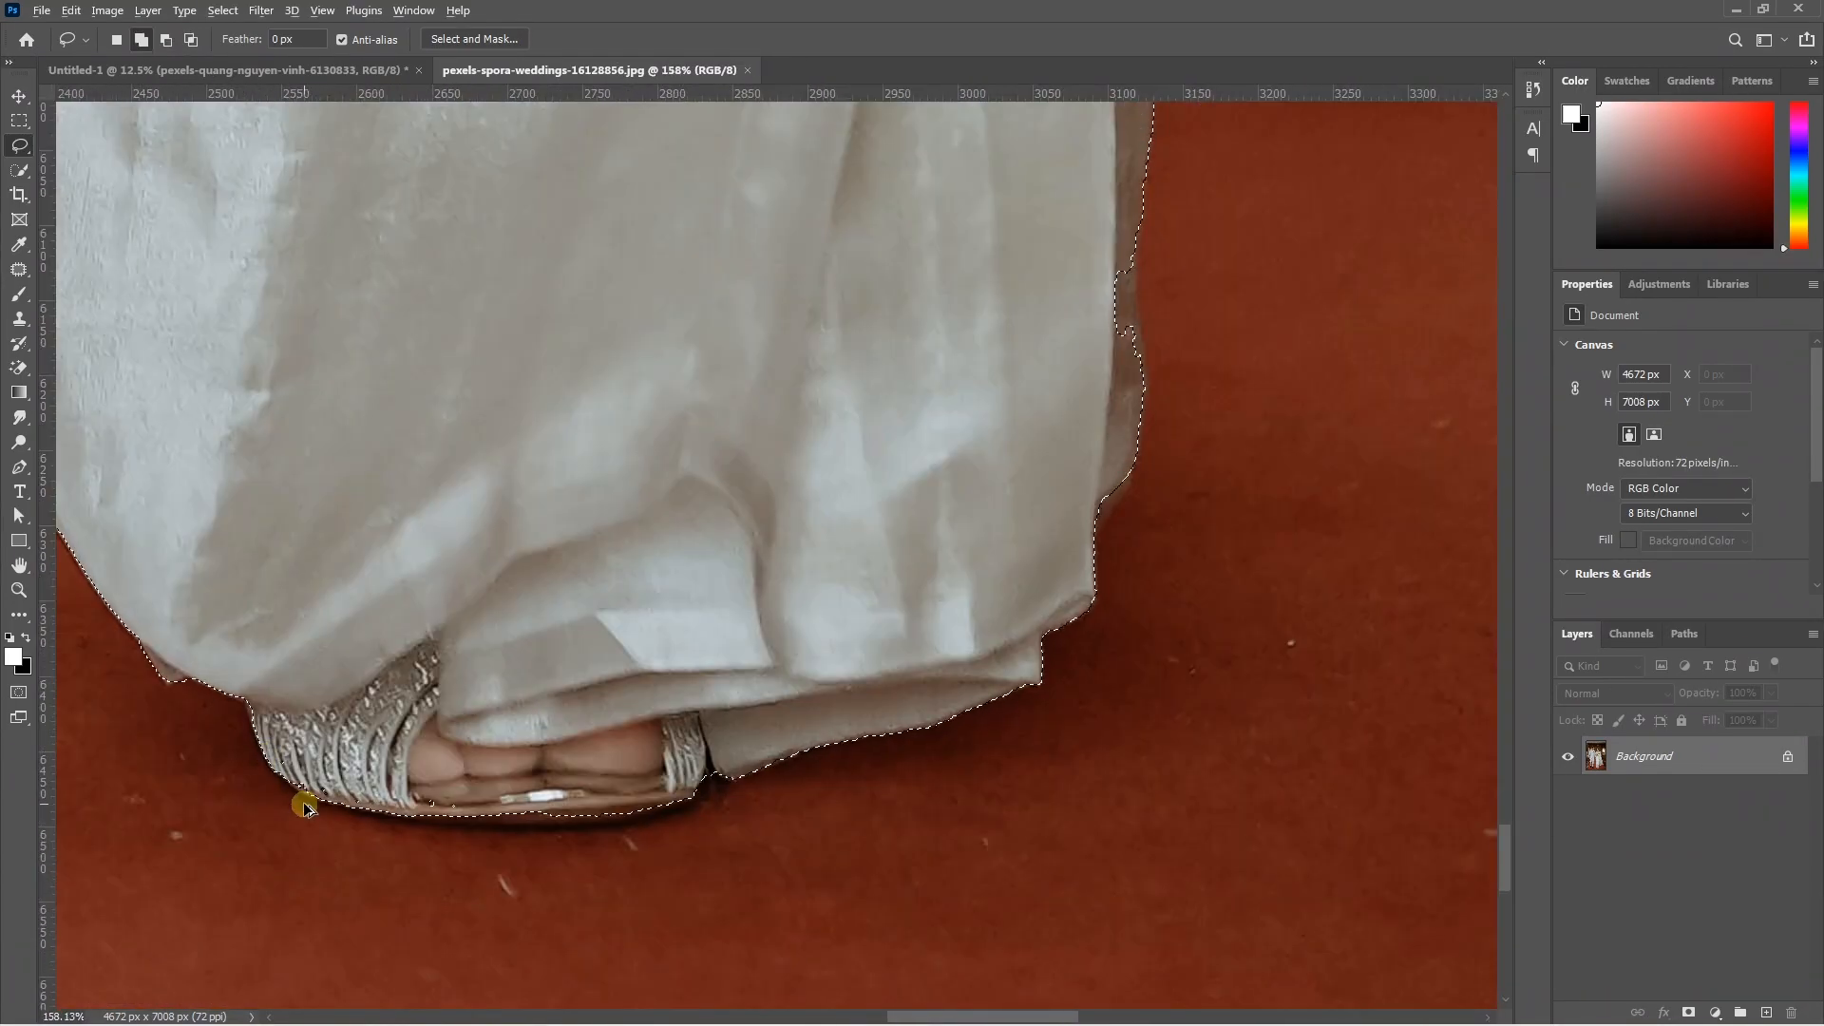
{"action": "scroll", "coordinate": [275, 762], "scroll_direction": "up", "scroll_amount": 3}
{"action": "scroll", "coordinate": [372, 804], "scroll_direction": "up", "scroll_amount": 3}
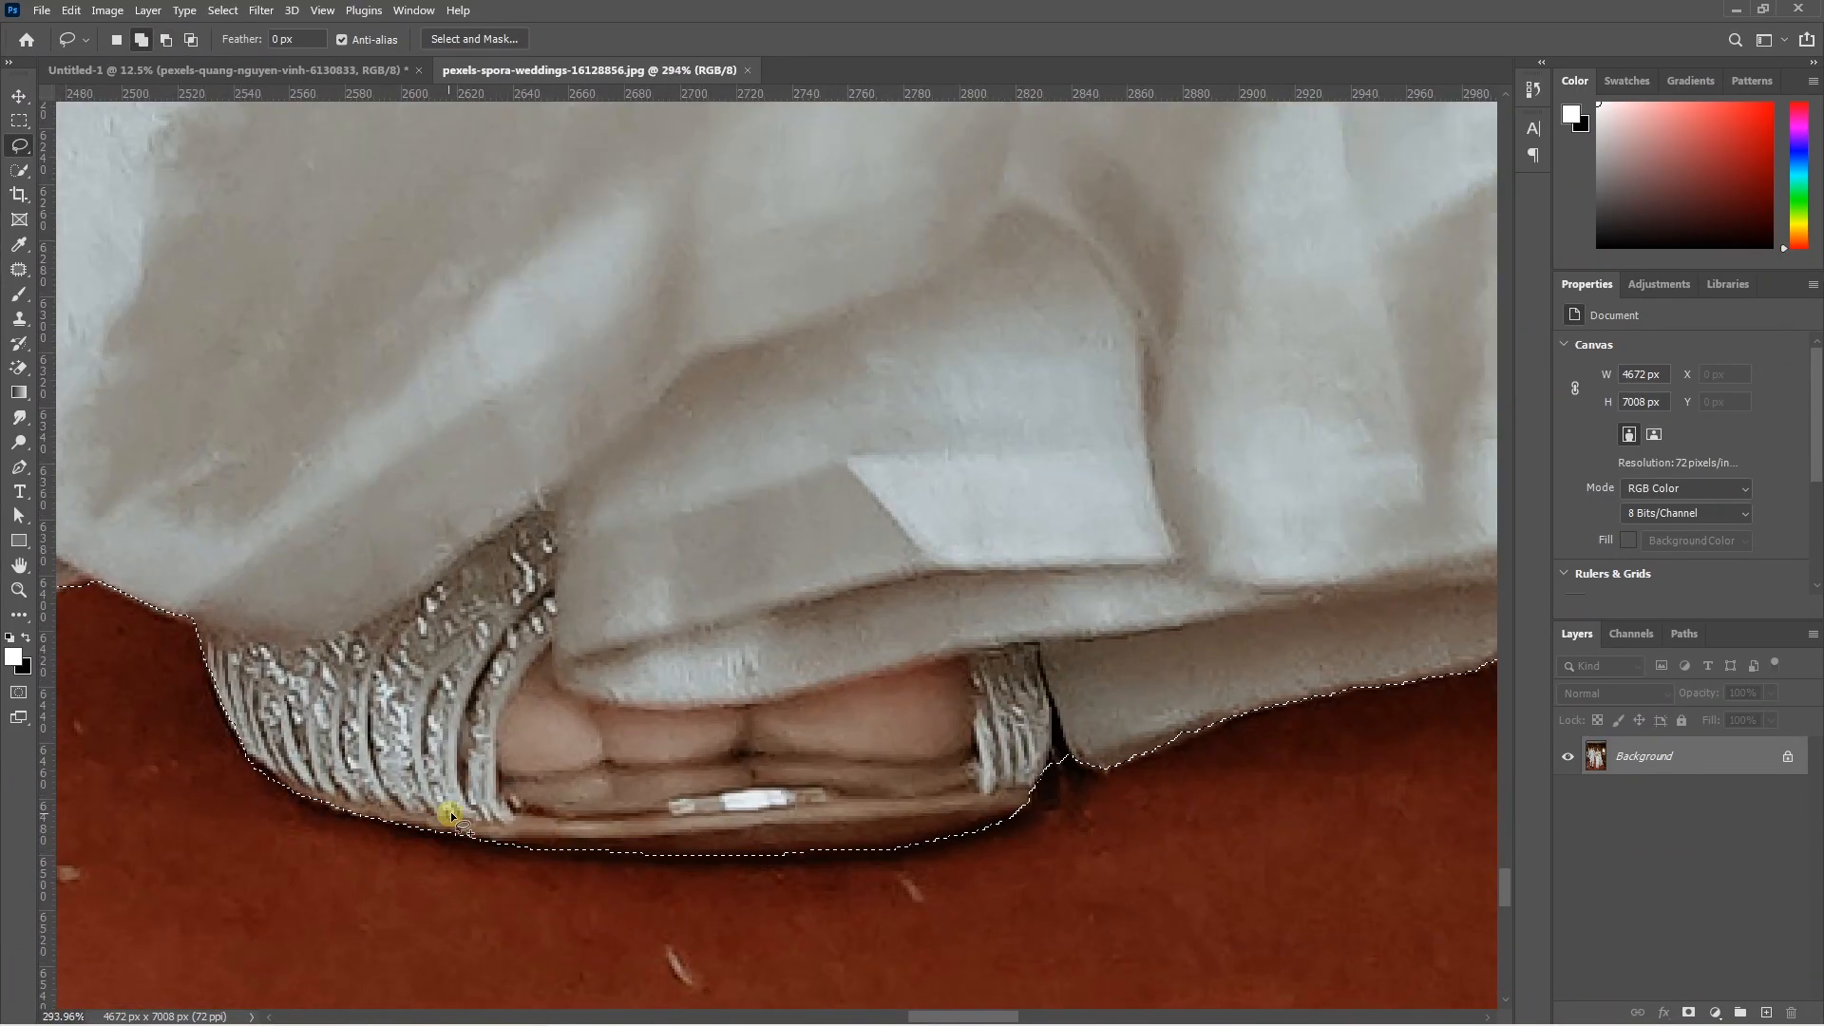
{"action": "scroll", "coordinate": [855, 718], "scroll_direction": "up", "scroll_amount": 4}
{"action": "scroll", "coordinate": [860, 712], "scroll_direction": "down", "scroll_amount": 6}
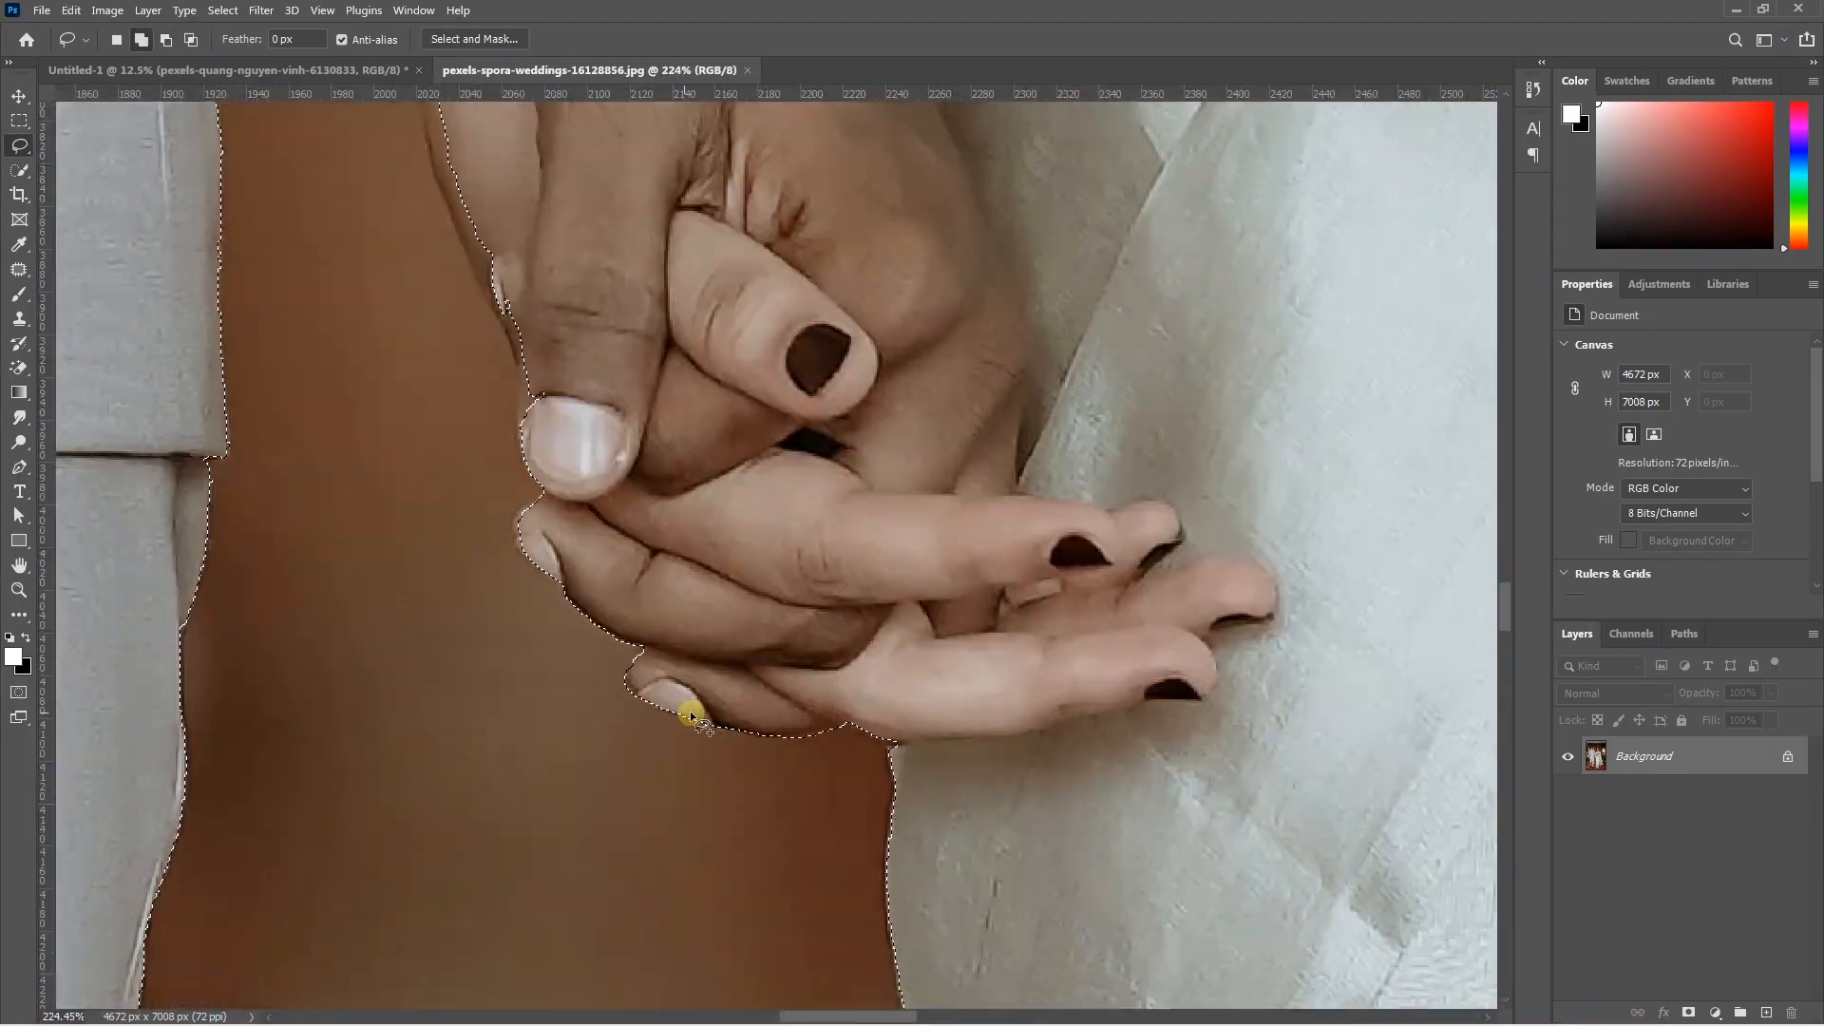
{"action": "left_click_drag", "start_coordinate": [639, 658], "coordinate": [511, 439]}
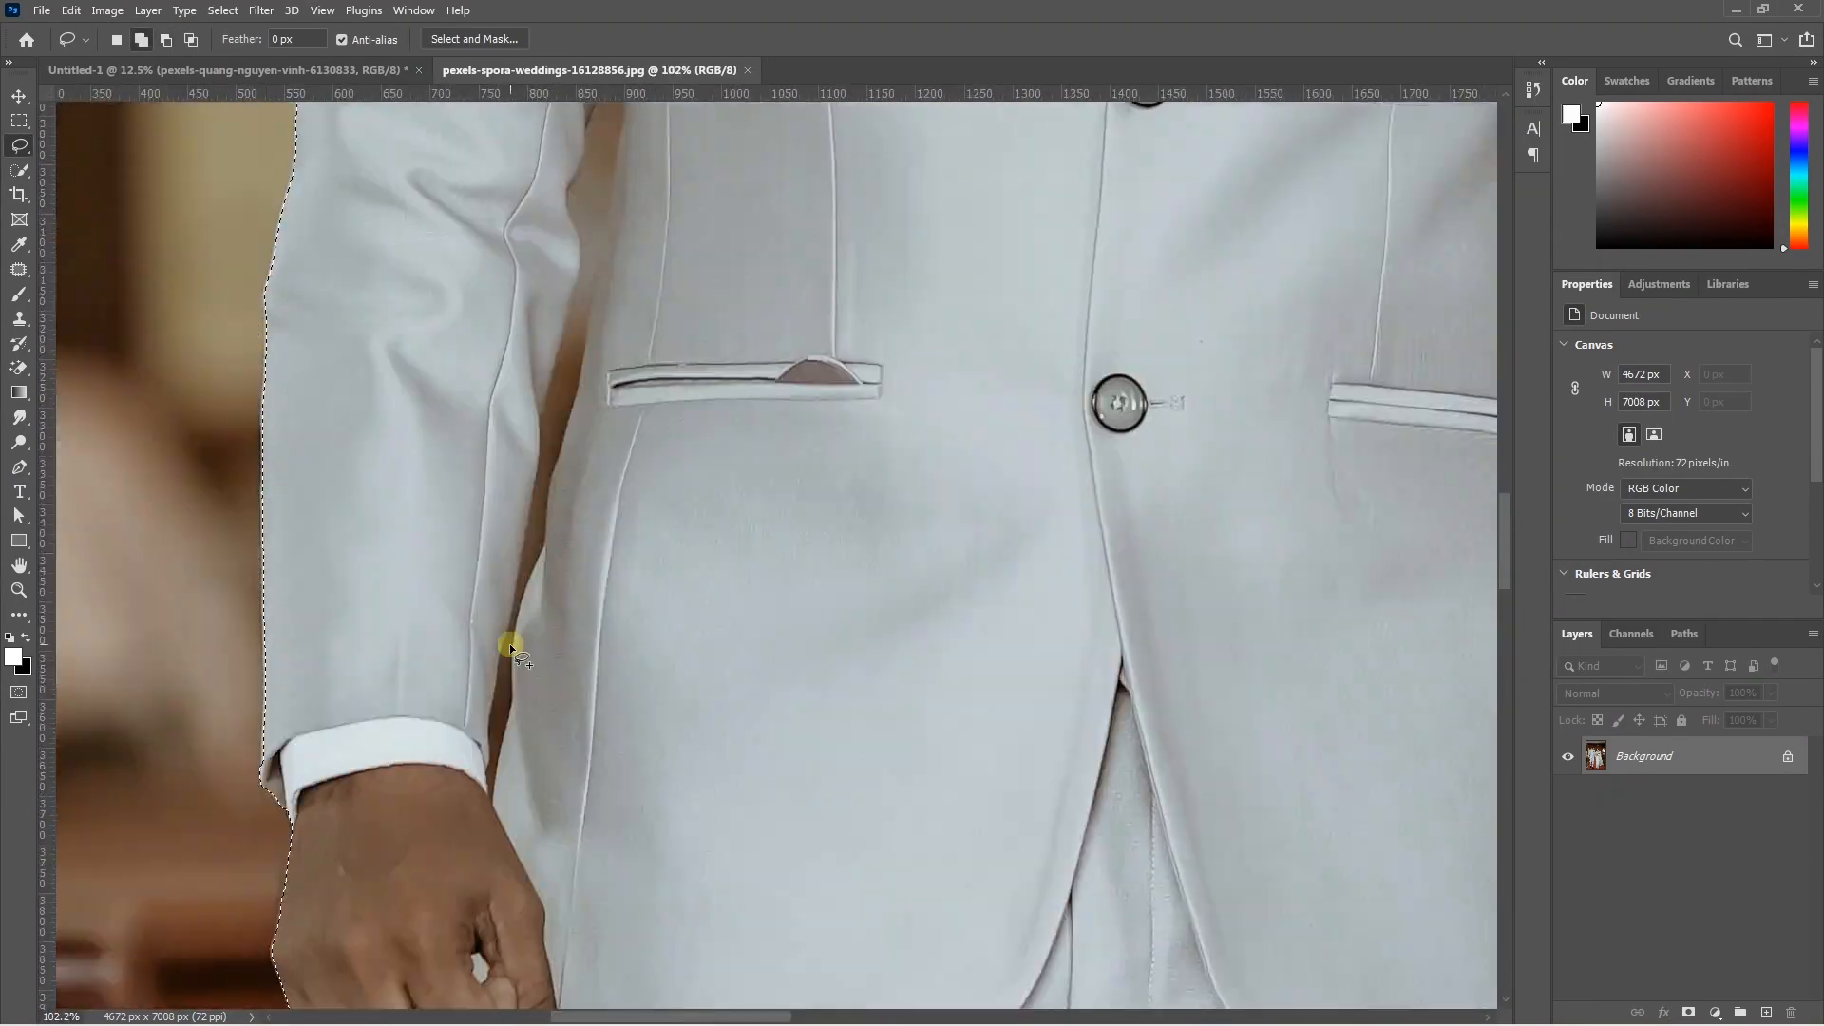
- Correct the selection along the narrow background gap between the groom's arm and his jacket with the Lasso
{"action": "scroll", "coordinate": [509, 643], "scroll_direction": "up", "scroll_amount": 2}
{"action": "left_click_drag", "start_coordinate": [522, 625], "coordinate": [601, 420]}
{"action": "scroll", "coordinate": [522, 627], "scroll_direction": "up", "scroll_amount": 3}
{"action": "scroll", "coordinate": [570, 665], "scroll_direction": "up", "scroll_amount": 4}
{"action": "left_click_drag", "start_coordinate": [598, 727], "coordinate": [656, 724]}
{"action": "scroll", "coordinate": [627, 722], "scroll_direction": "down", "scroll_amount": 4}
{"action": "mouse_move", "coordinate": [684, 367]}
{"action": "left_mouse_down"}
{"action": "mouse_move", "coordinate": [590, 781]}
{"action": "mouse_move", "coordinate": [708, 370]}
{"action": "left_mouse_up"}
{"action": "left_click_drag", "start_coordinate": [575, 547], "coordinate": [613, 751]}
- Add the missed heel and sole edge of the groom's planted shoe to the selection with the Lasso
{"action": "scroll", "coordinate": [608, 570], "scroll_direction": "down", "scroll_amount": 5}
{"action": "left_click_drag", "start_coordinate": [751, 285], "coordinate": [703, 807]}
{"action": "left_click_drag", "start_coordinate": [950, 380], "coordinate": [456, 836]}
{"action": "scroll", "coordinate": [988, 464], "scroll_direction": "down", "scroll_amount": 5}
{"action": "left_click_drag", "start_coordinate": [1050, 855], "coordinate": [1036, 620]}
{"action": "scroll", "coordinate": [1054, 627], "scroll_direction": "down", "scroll_amount": 1}
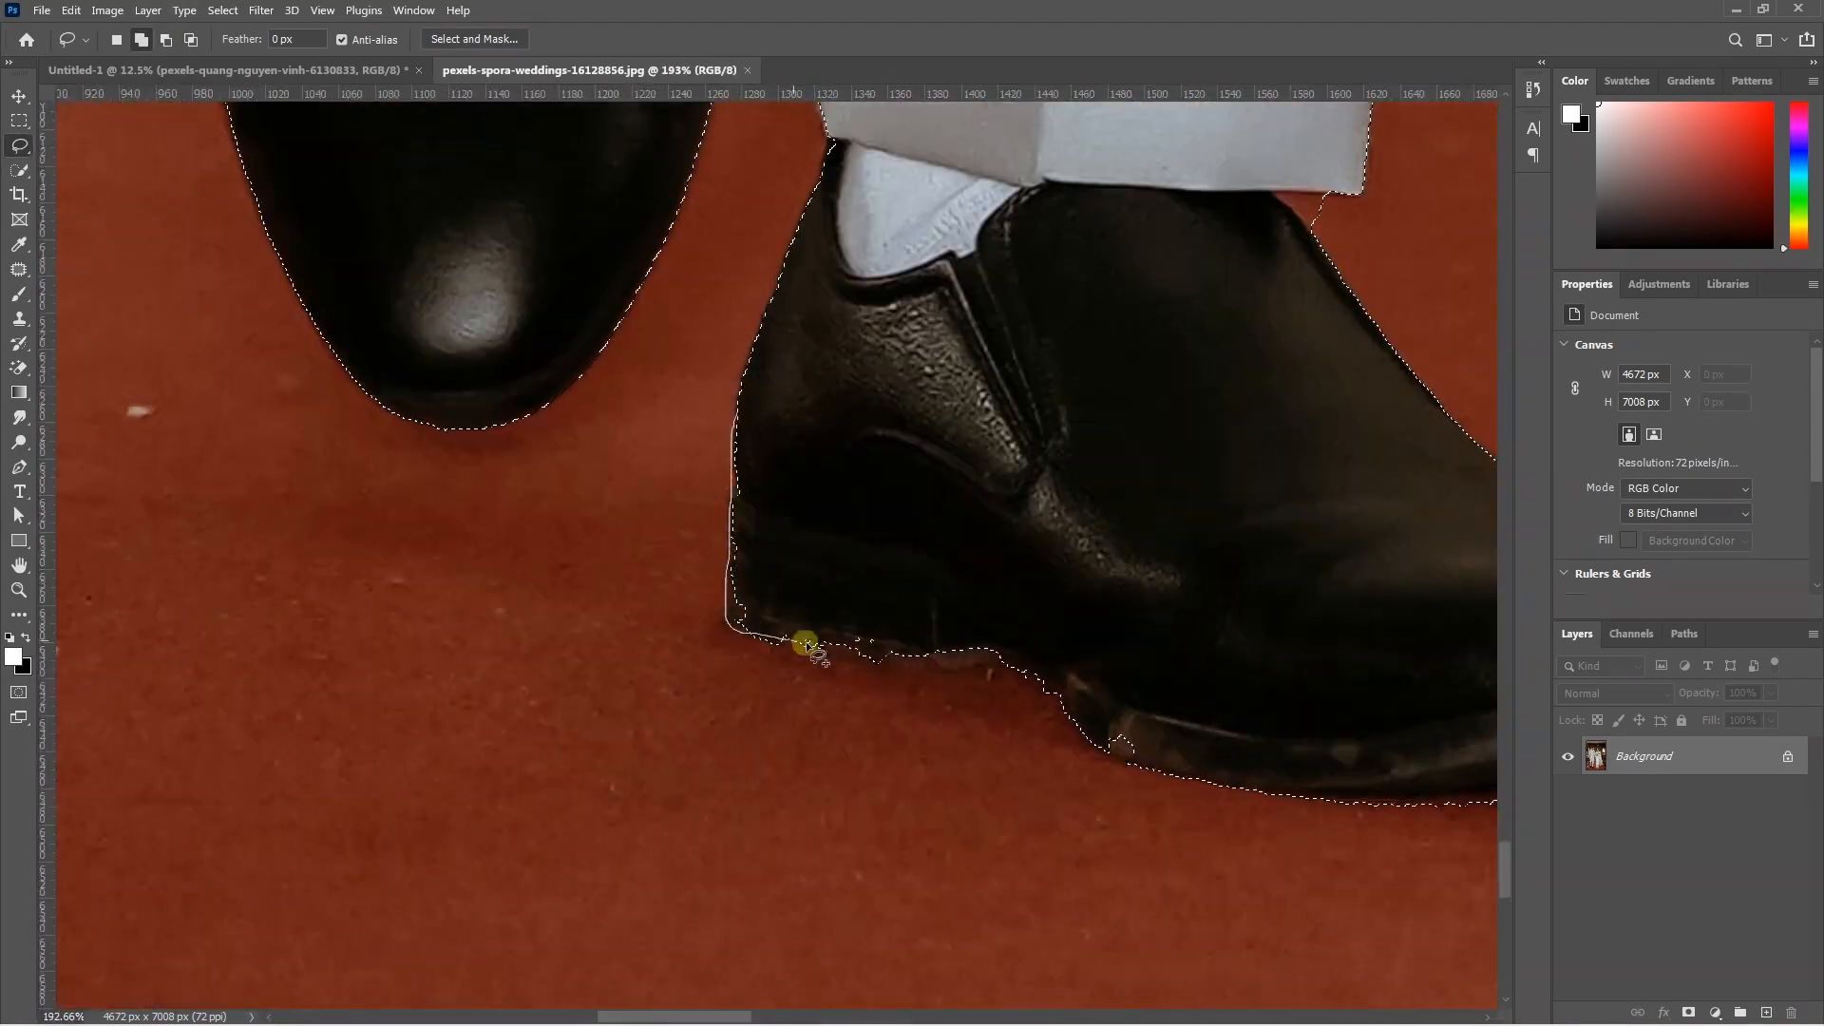
{"action": "scroll", "coordinate": [950, 668], "scroll_direction": "up", "scroll_amount": 3}
- Subtract the strip of red carpet beneath the front sole of the groom's planted shoe from the selection
{"action": "scroll", "coordinate": [950, 667], "scroll_direction": "down", "scroll_amount": 8}
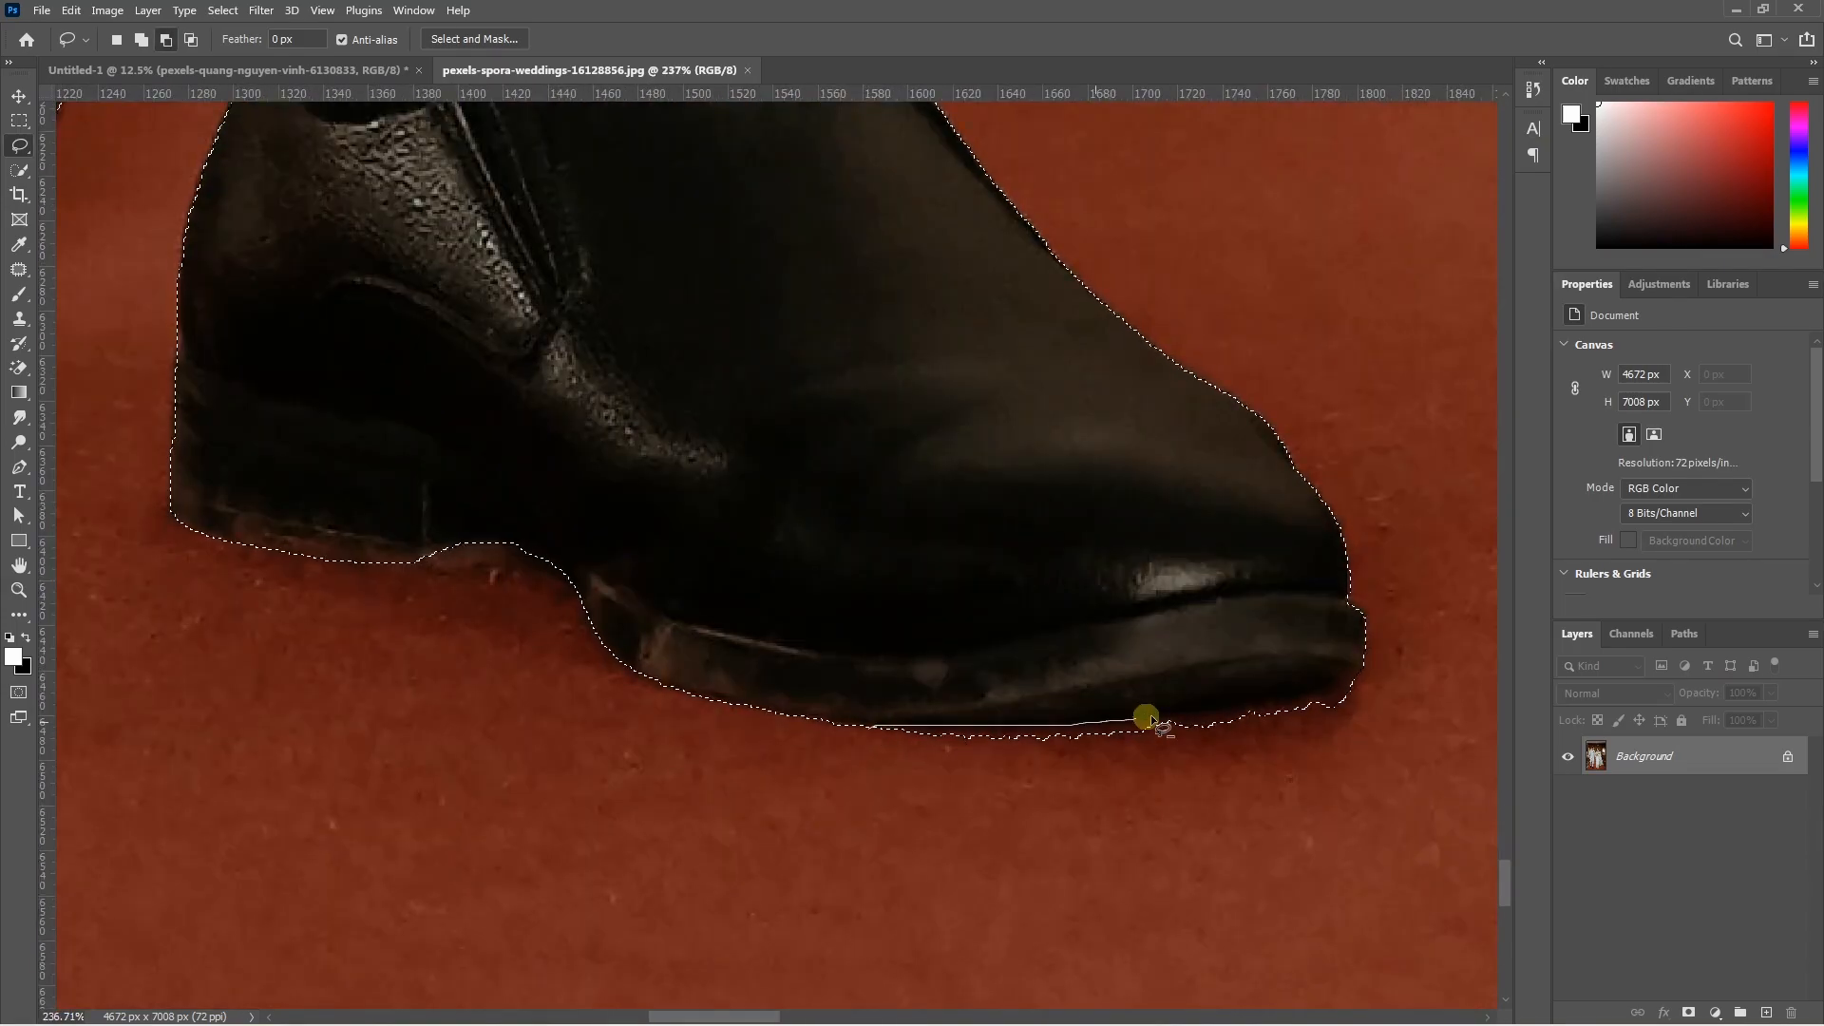
{"action": "scroll", "coordinate": [826, 336], "scroll_direction": "up", "scroll_amount": 8}
{"action": "scroll", "coordinate": [874, 499], "scroll_direction": "down", "scroll_amount": 7}
{"action": "scroll", "coordinate": [860, 584], "scroll_direction": "up", "scroll_amount": 8}
{"action": "scroll", "coordinate": [319, 454], "scroll_direction": "up", "scroll_amount": 1}
{"action": "scroll", "coordinate": [436, 762], "scroll_direction": "down", "scroll_amount": 7}
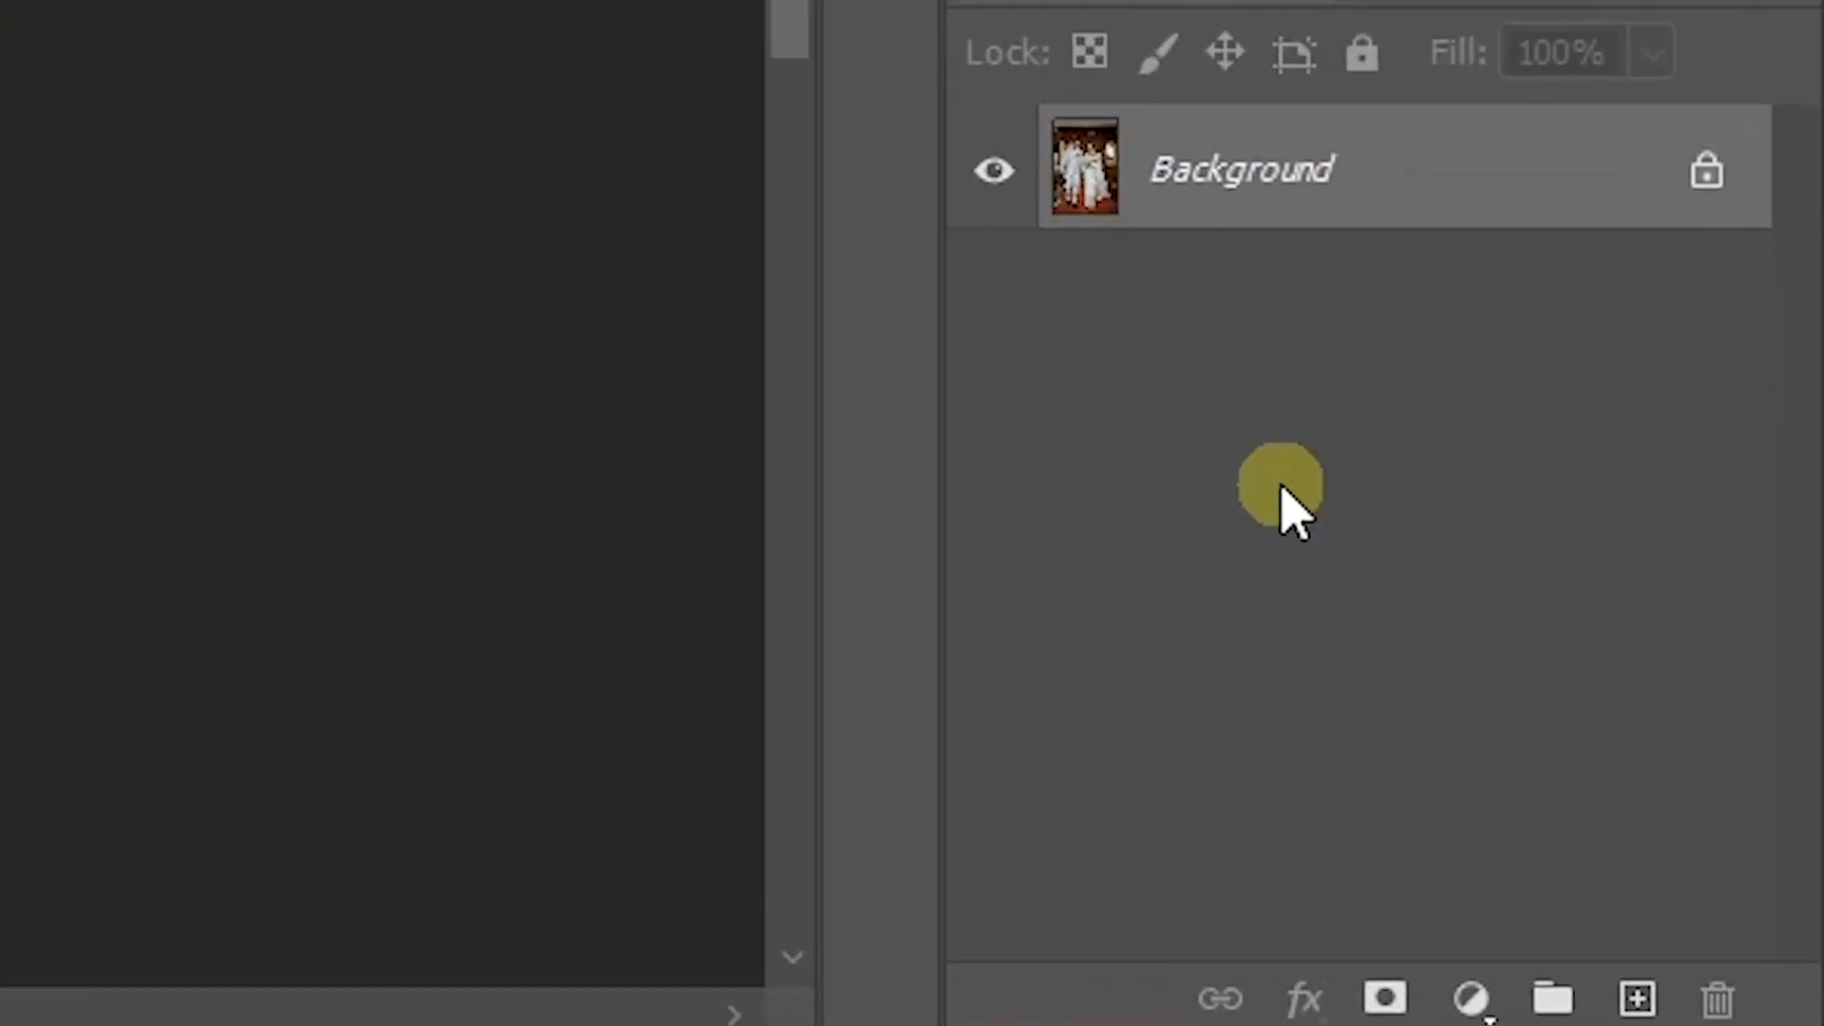
- Mask the couple from the selection with a 1.5 px feather and convert the masked layer to a Smart Object
{"action": "left_click", "coordinate": [1384, 997]}
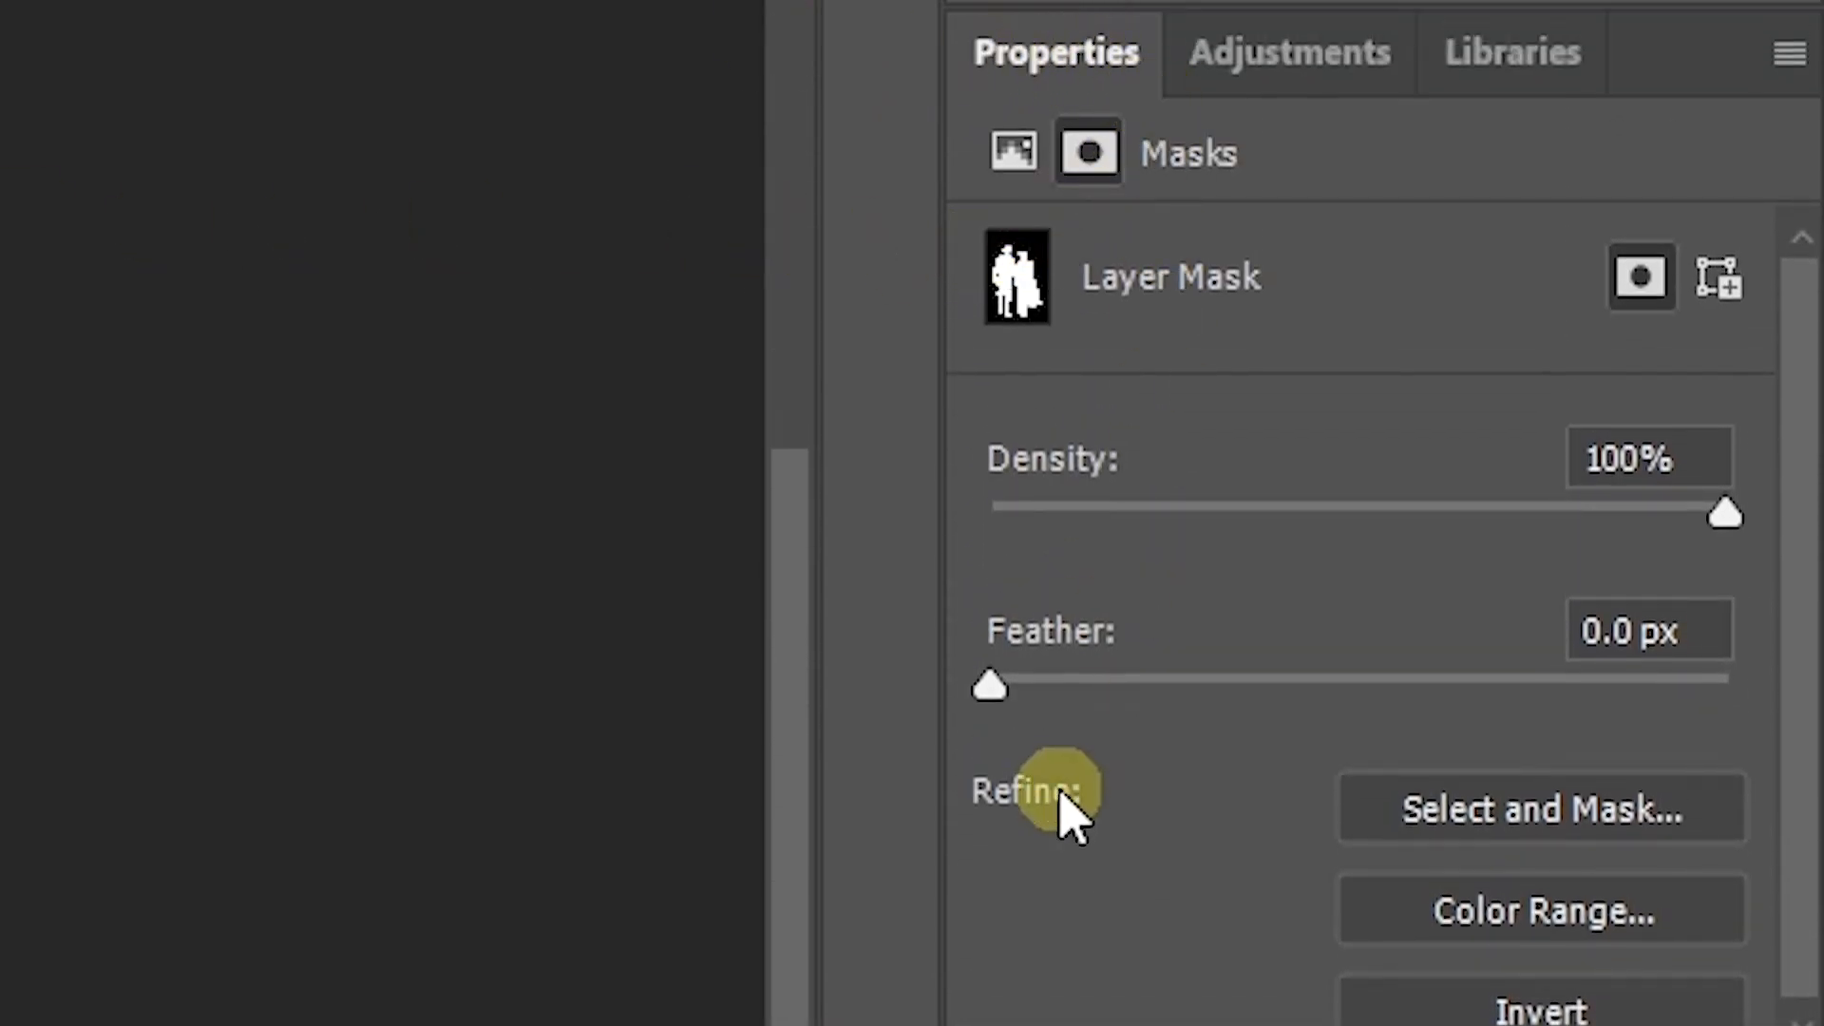
{"action": "left_click_drag", "start_coordinate": [989, 684], "coordinate": [1050, 699]}
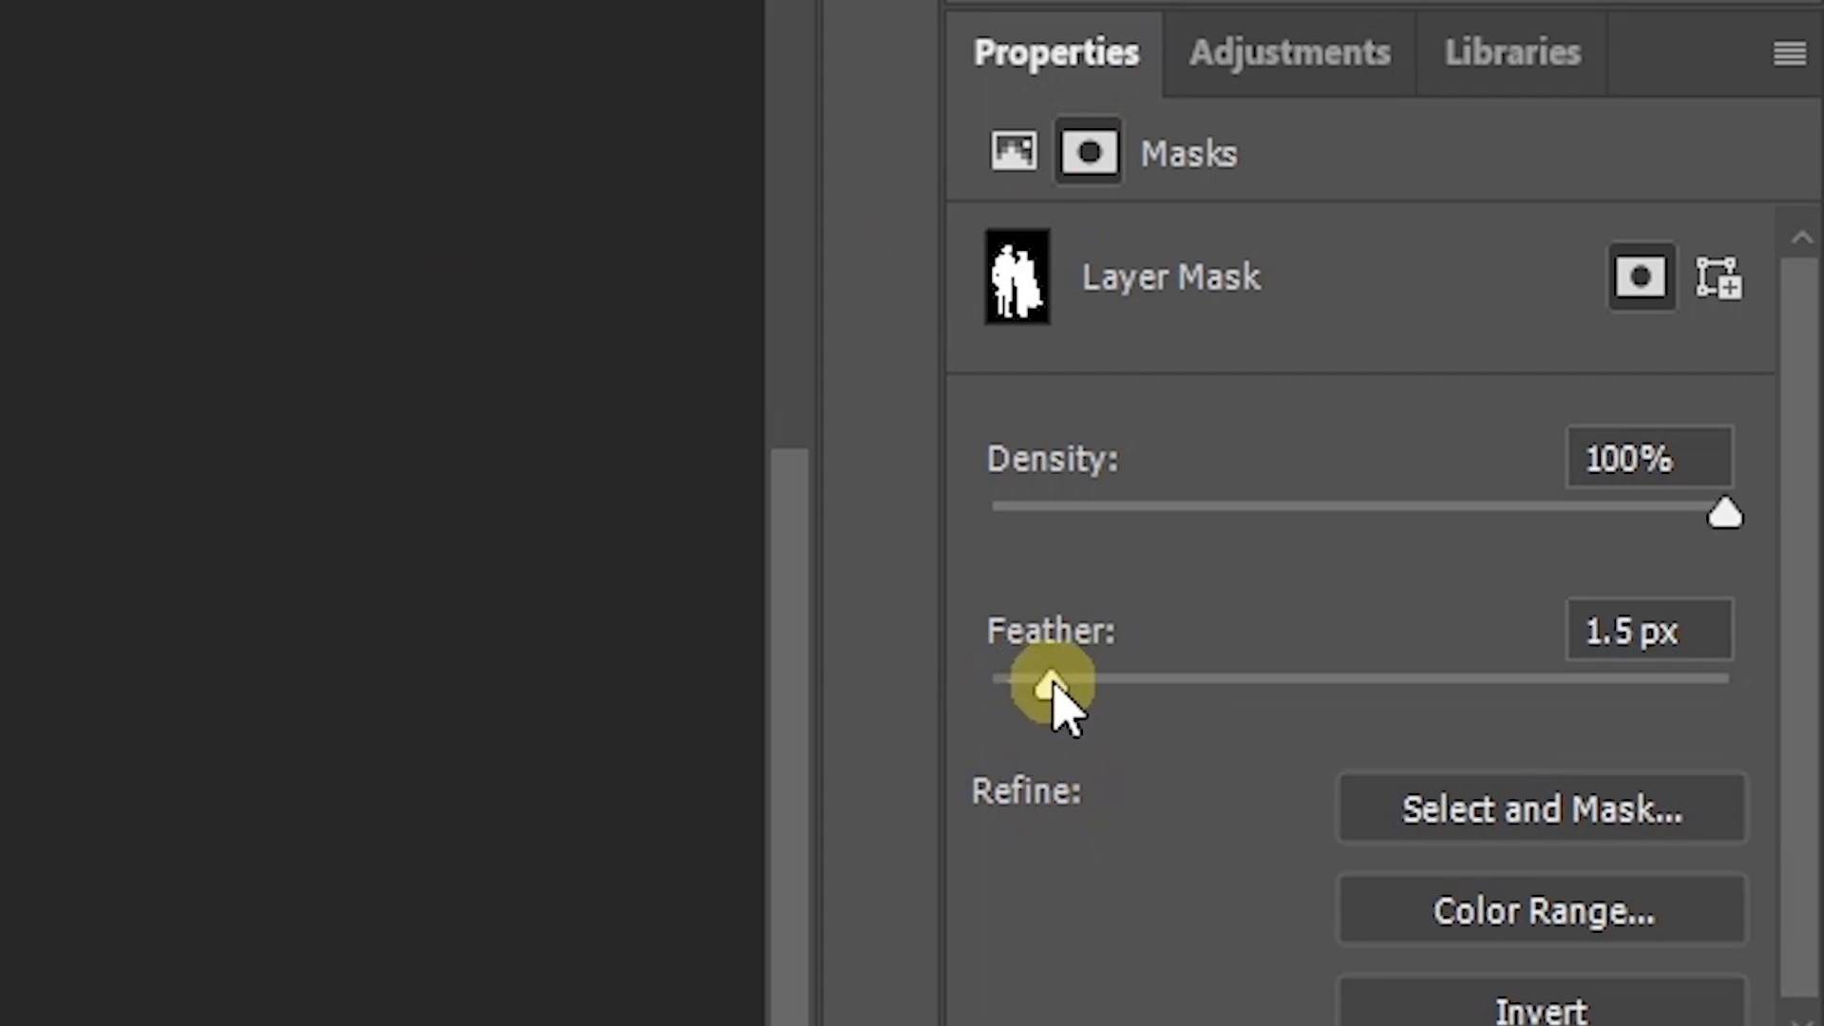
{"action": "right_click", "coordinate": [1670, 772]}
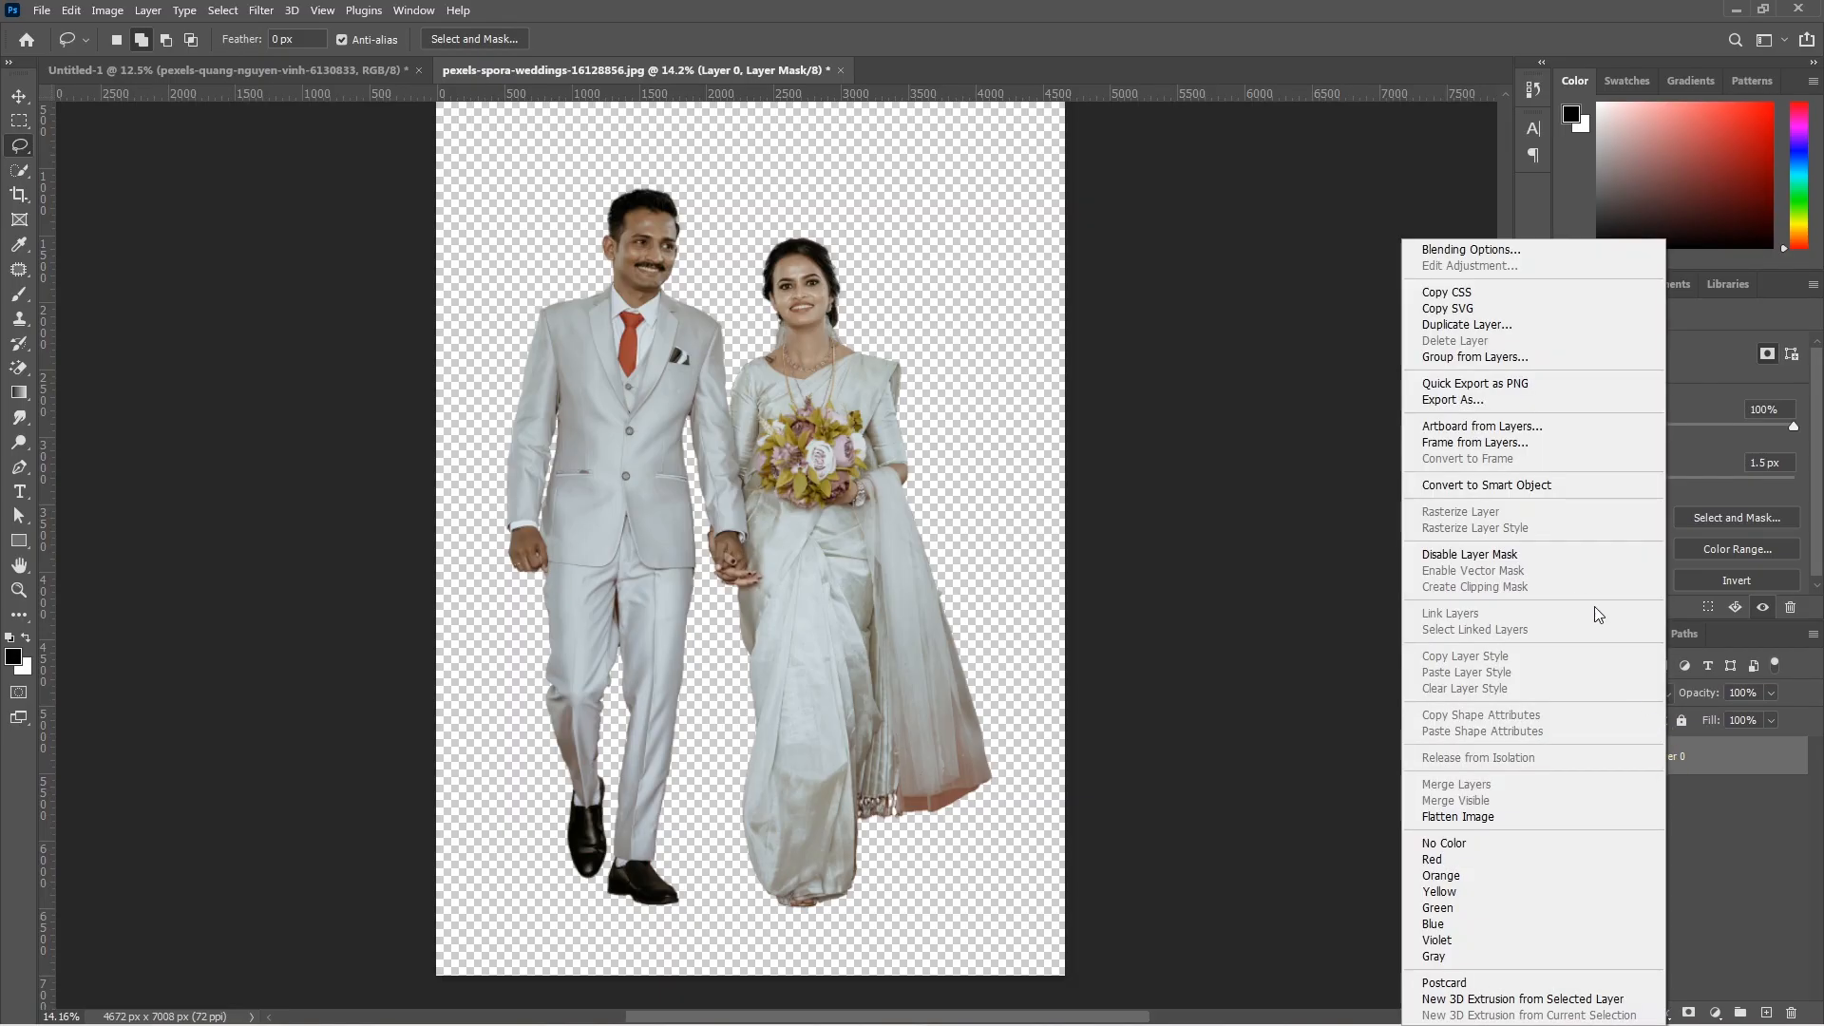
{"action": "left_click", "coordinate": [1515, 485]}
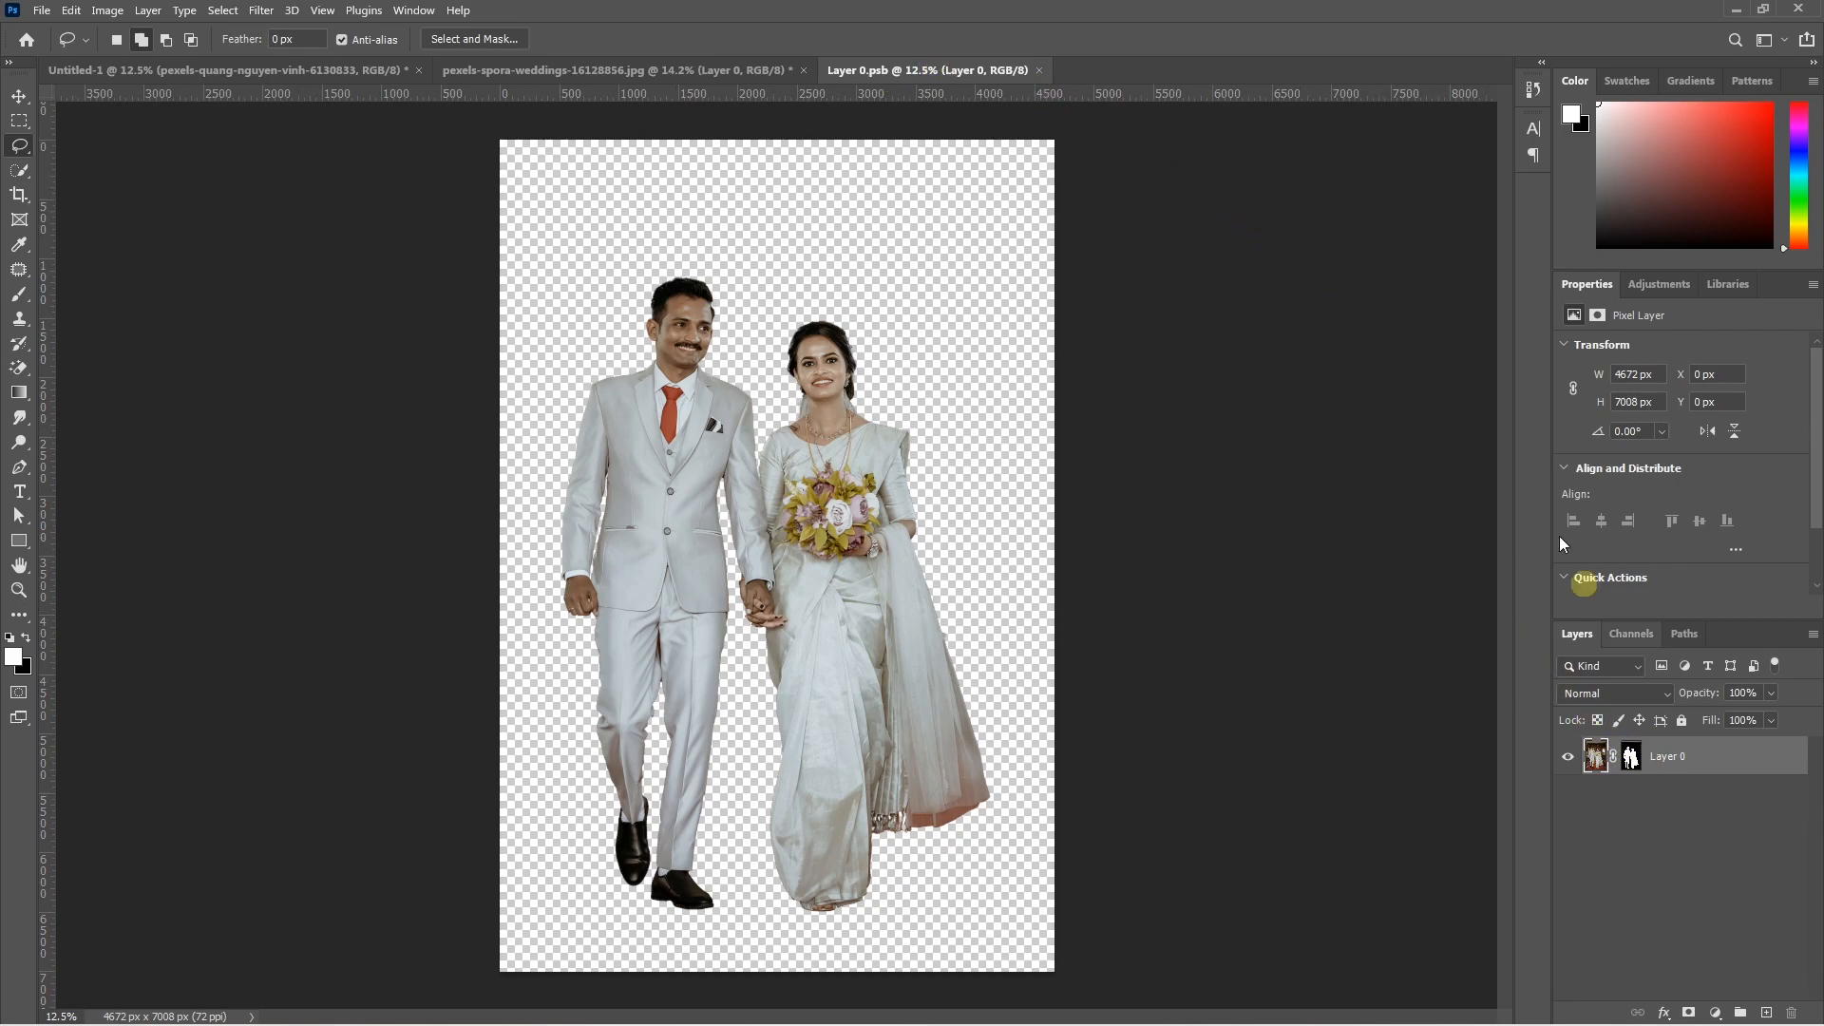
{"action": "key", "text": "ctrl+w"}
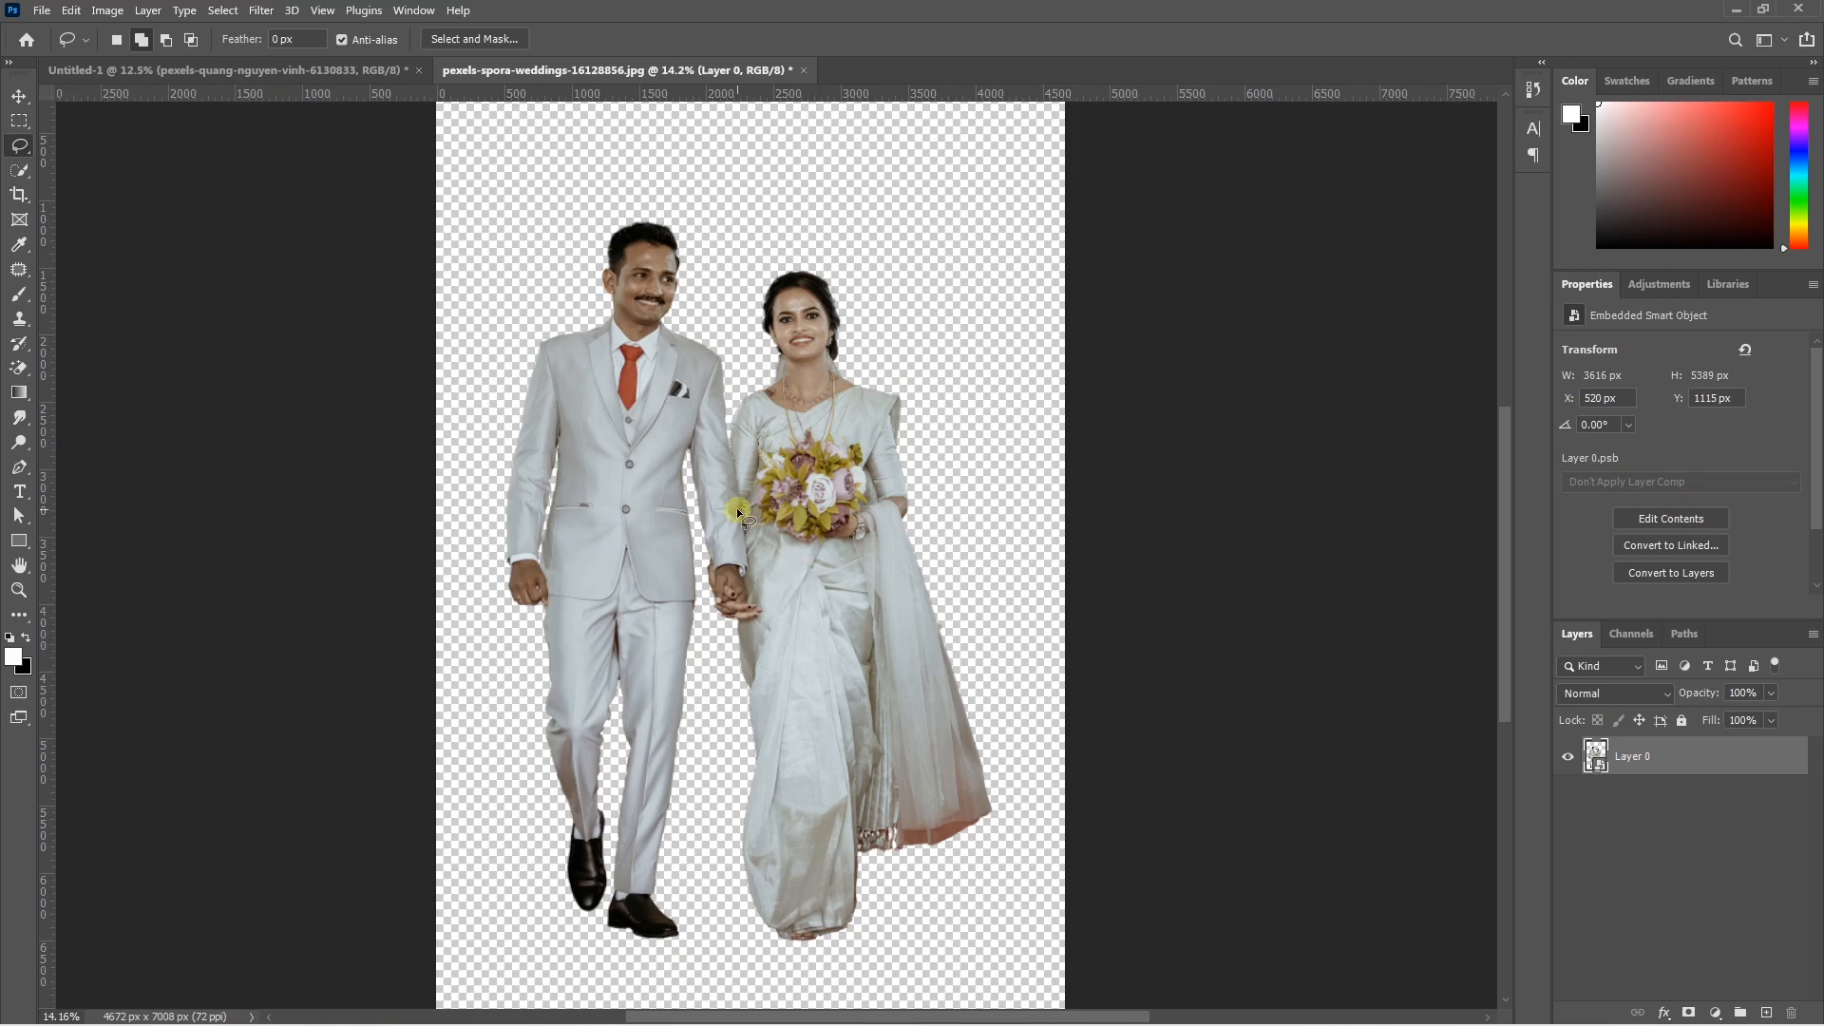
- Move the cut-out couple into Untitled-1 and scale it down to stand between the guides at the left end of the page
{"action": "key", "text": "v"}
{"action": "left_click_drag", "start_coordinate": [744, 488], "coordinate": [680, 619]}
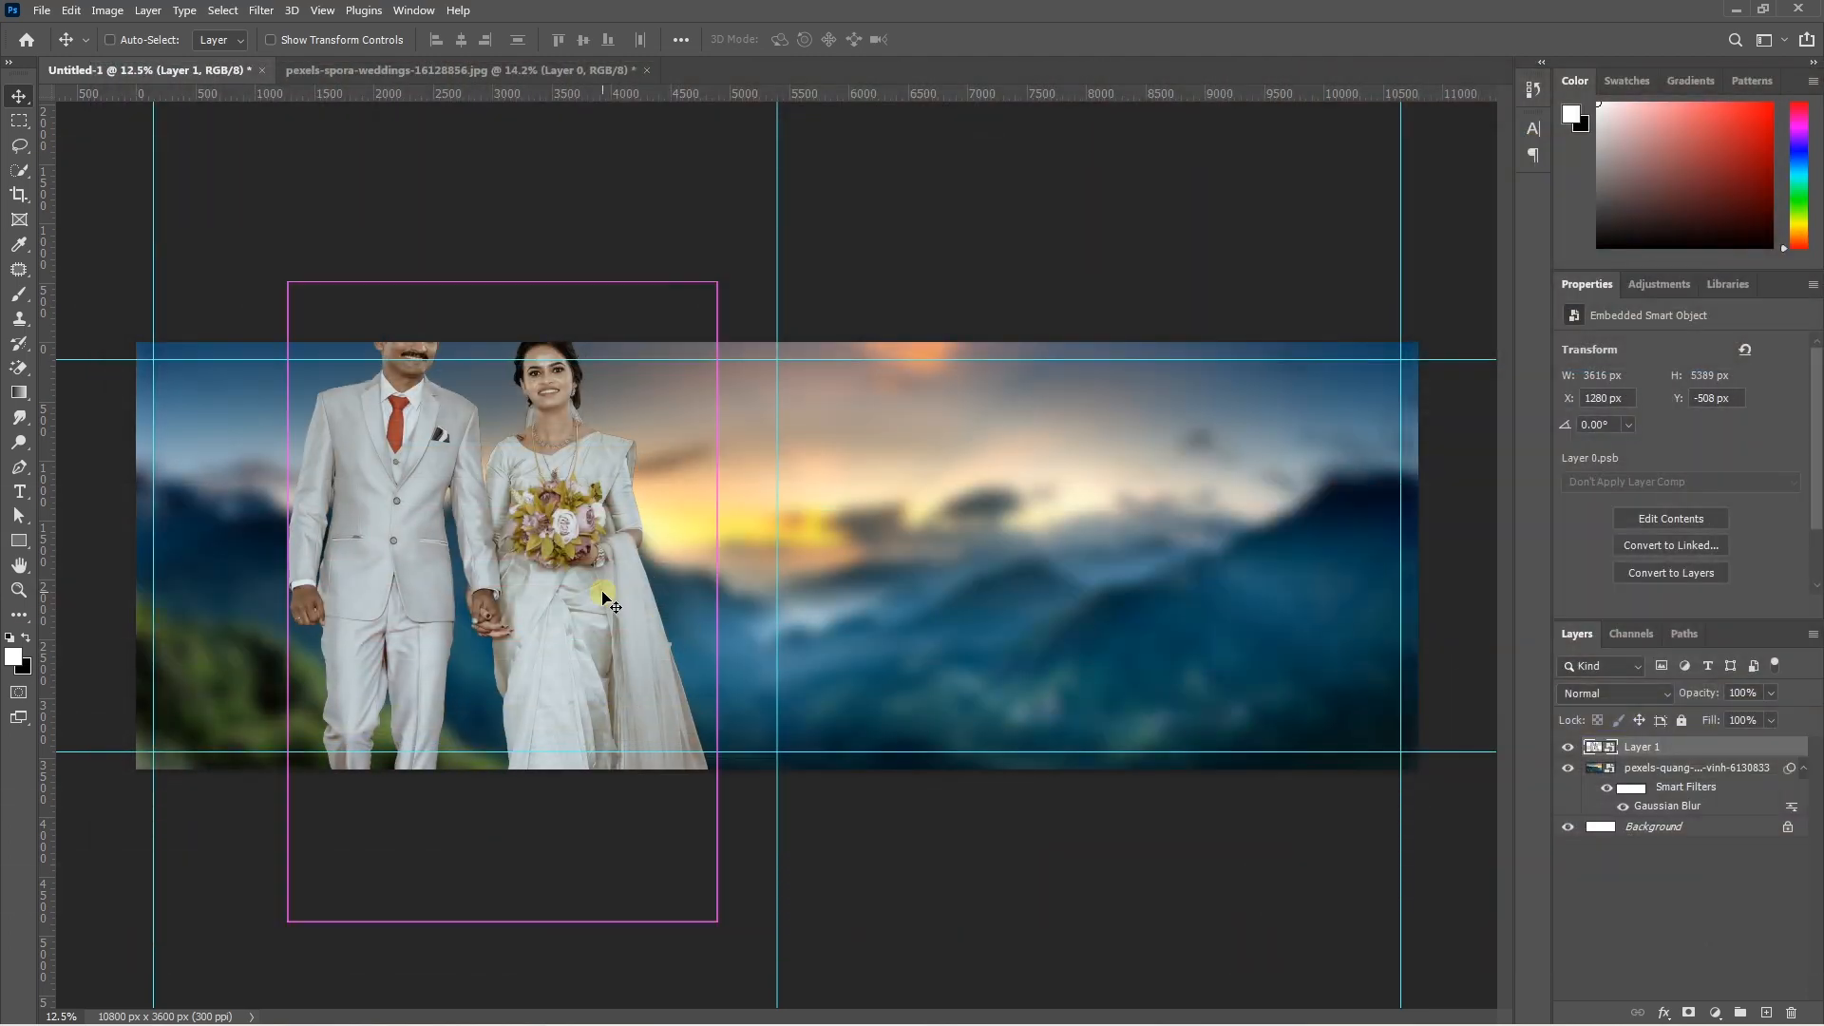
{"action": "key", "text": "ctrl+t"}
{"action": "left_click_drag", "start_coordinate": [506, 152], "coordinate": [504, 330]}
{"action": "left_click_drag", "start_coordinate": [595, 570], "coordinate": [433, 553]}
{"action": "left_click_drag", "start_coordinate": [342, 312], "coordinate": [342, 279]}
{"action": "left_click_drag", "start_coordinate": [410, 532], "coordinate": [415, 522]}
{"action": "left_click_drag", "start_coordinate": [346, 269], "coordinate": [345, 275]}
{"action": "key", "text": "Return"}
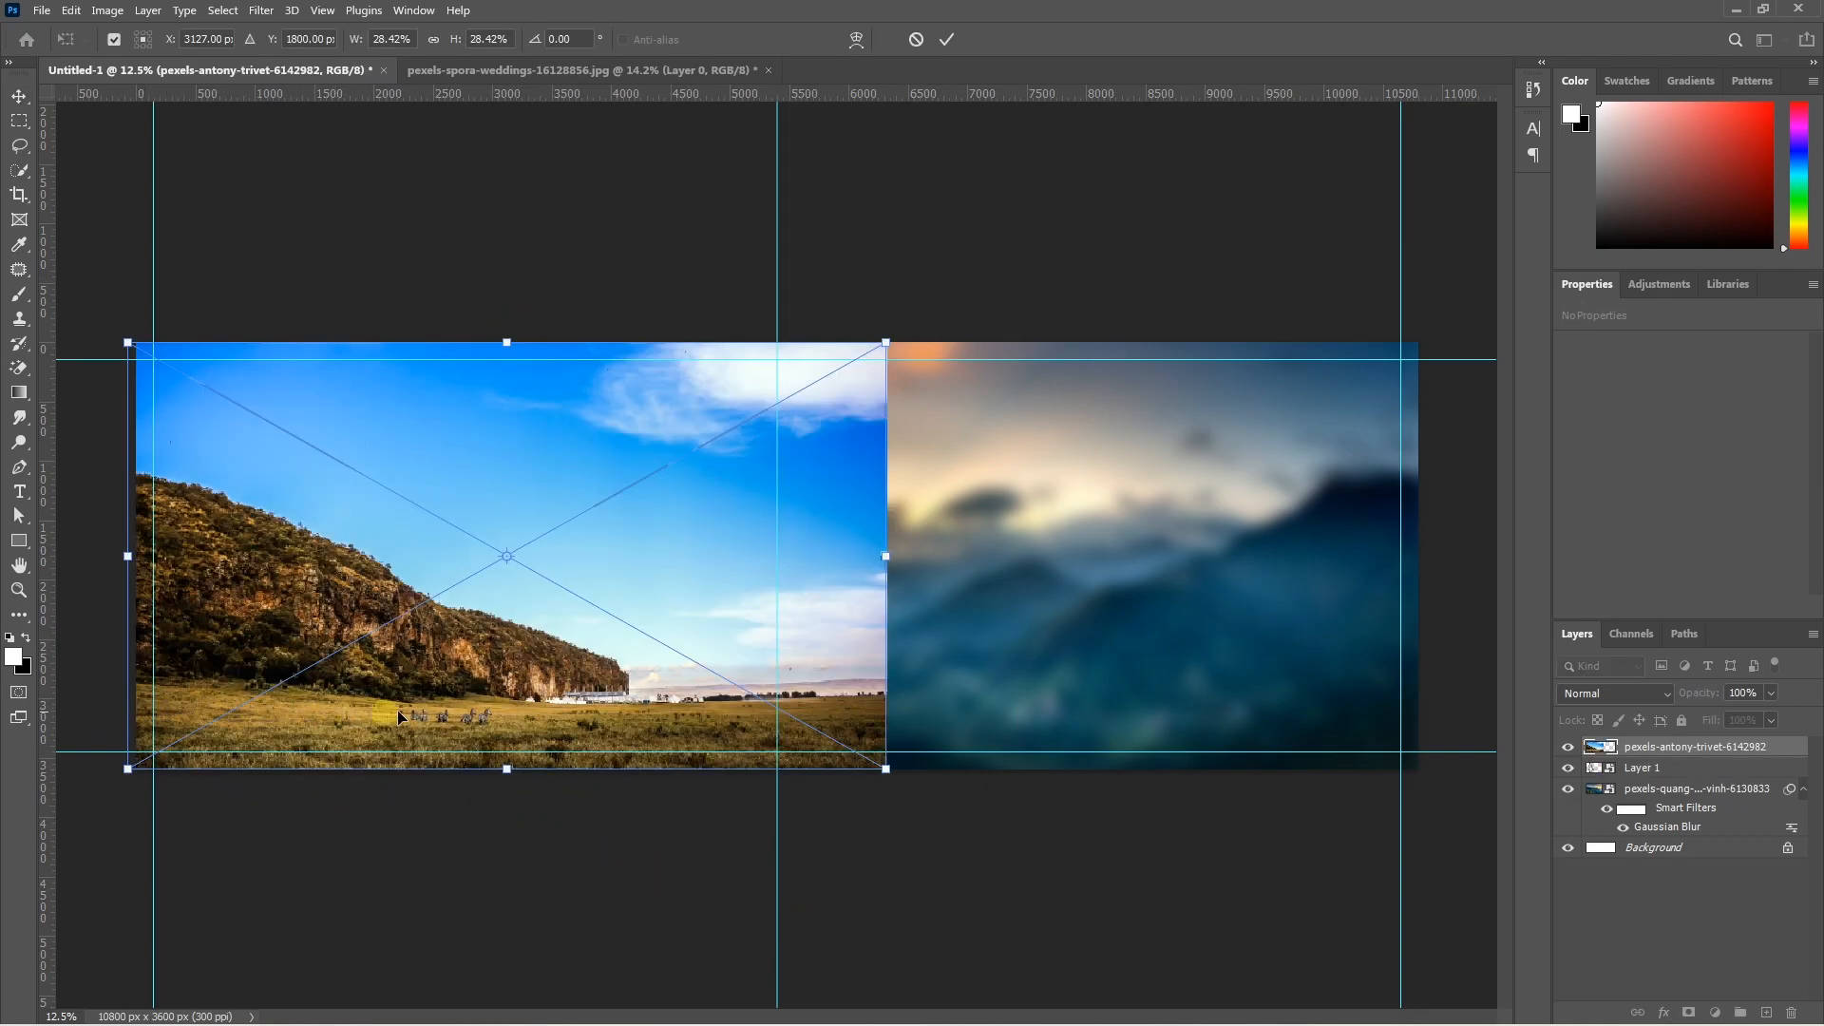
- Enlarge the placed pexels-antony-trivet-6142982 photo to about 7339 px wide and move its layer below the couple
{"action": "left_click_drag", "start_coordinate": [889, 340], "coordinate": [1002, 290]}
{"action": "key", "text": "Return"}
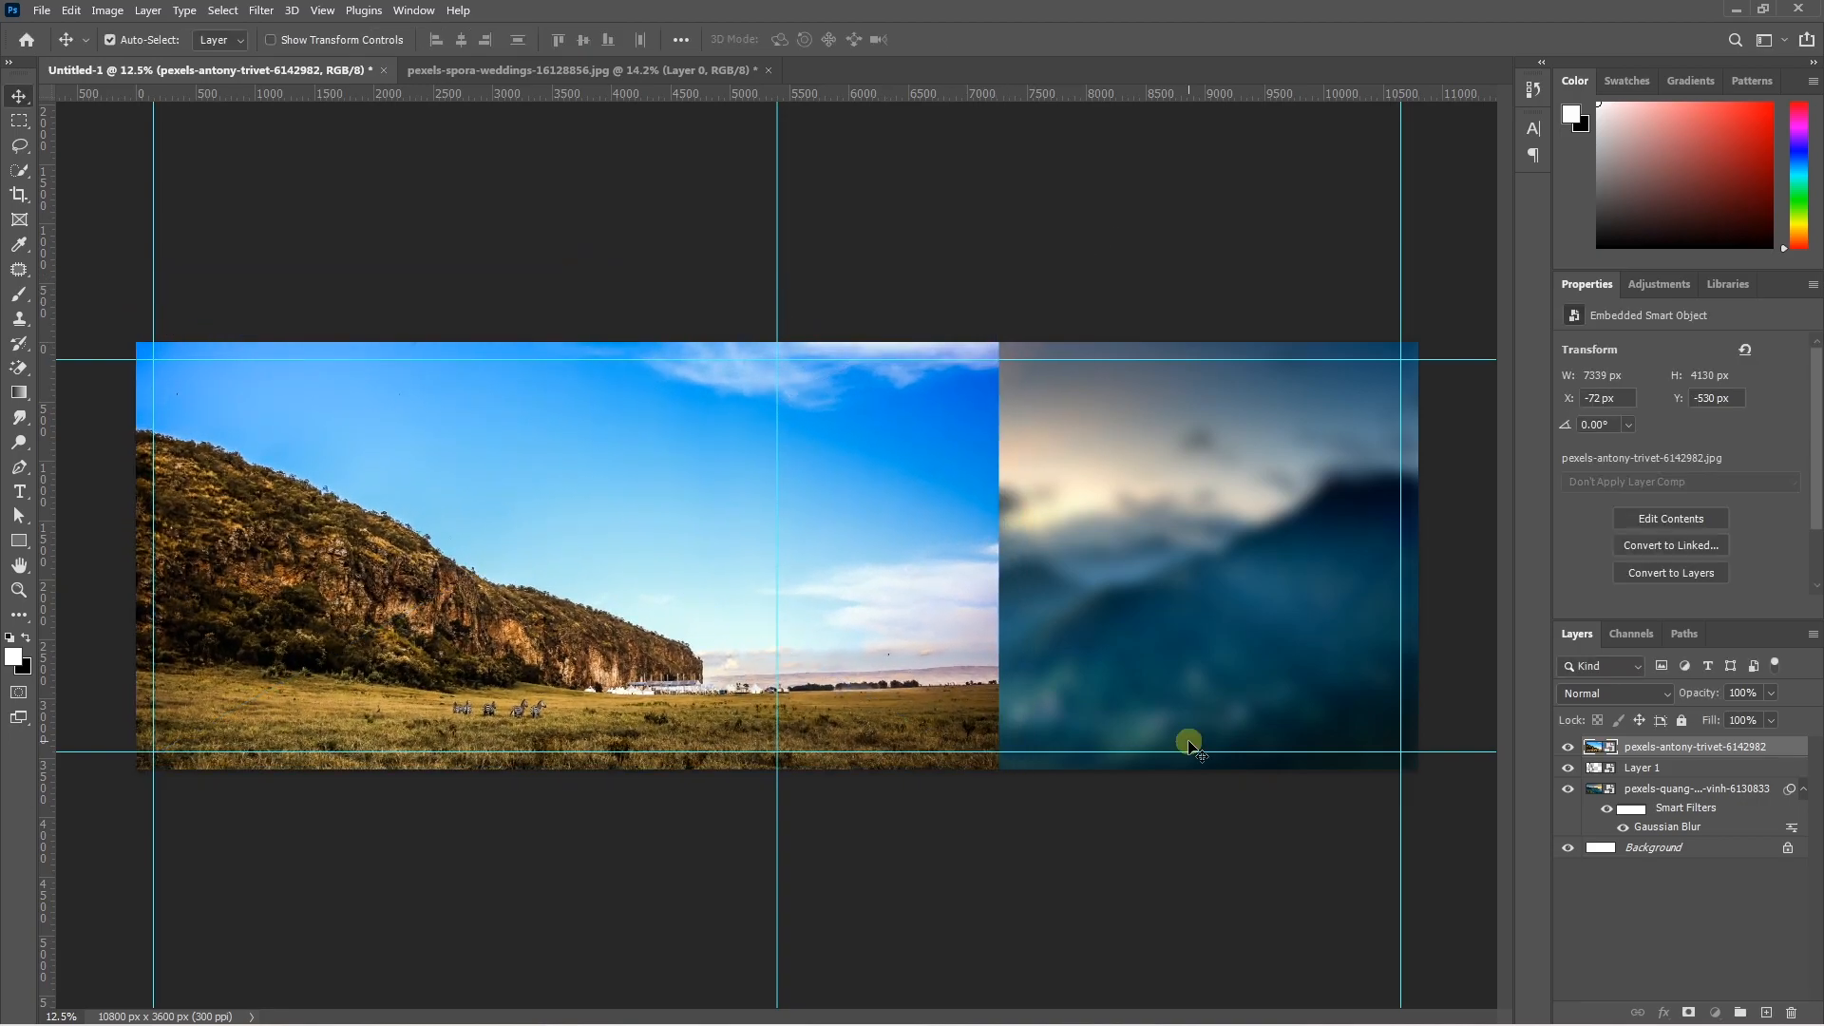
{"action": "left_click_drag", "start_coordinate": [1672, 747], "coordinate": [1674, 777]}
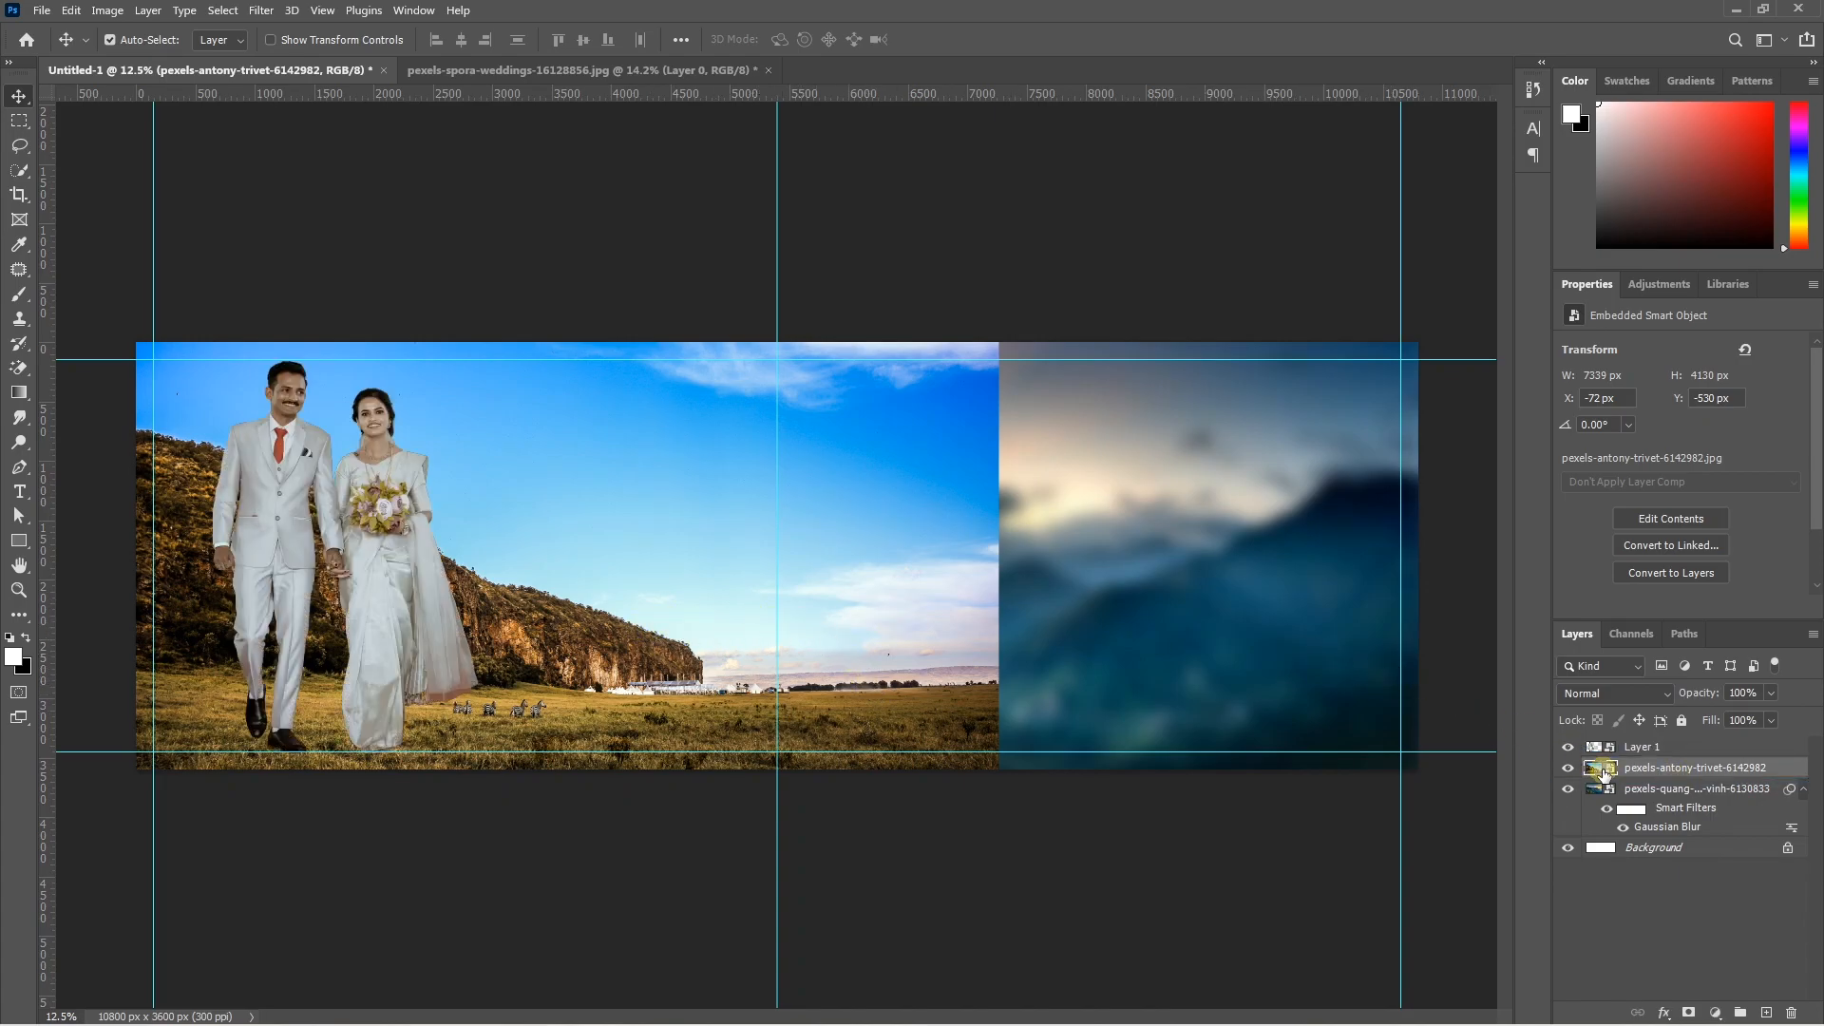
- Clone out the zebras in the contents of the pexels-antony-trivet Smart Object with the Clone Stamp, then save and close them
{"action": "double_click", "coordinate": [1601, 767]}
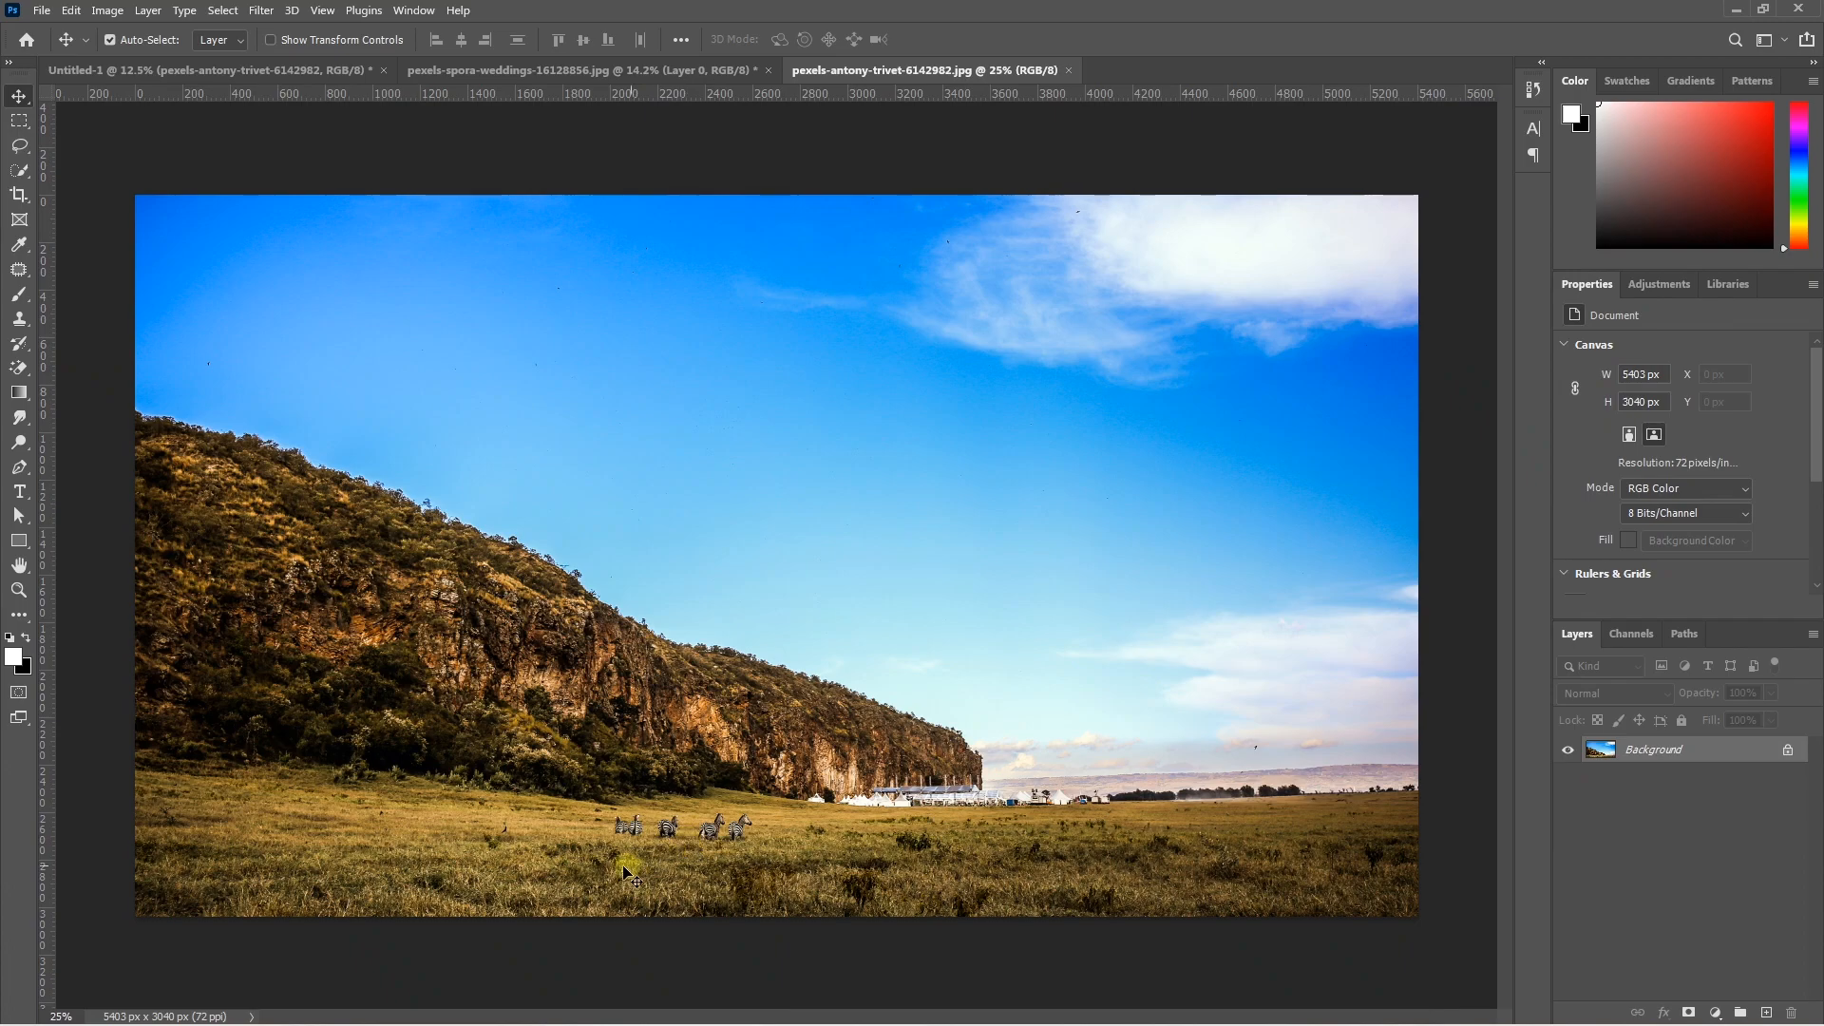
{"action": "scroll", "coordinate": [618, 874], "scroll_direction": "up", "scroll_amount": 5}
{"action": "key", "text": "s"}
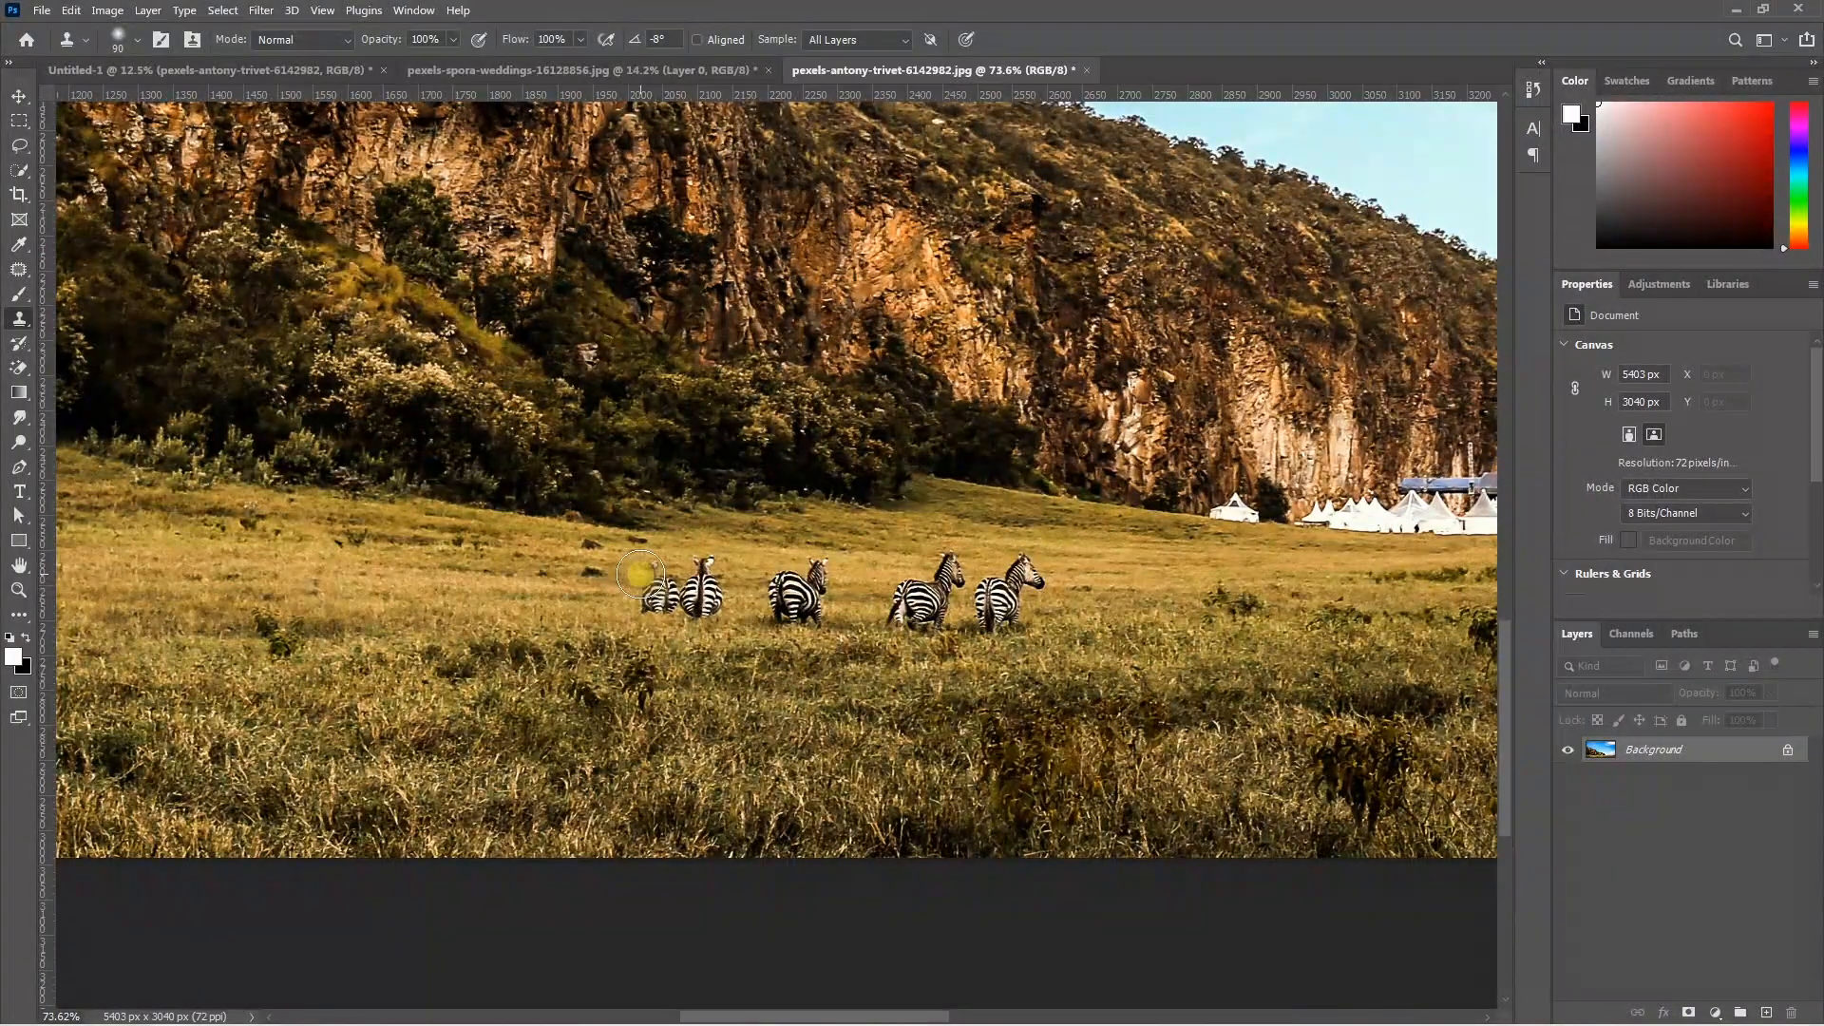
{"action": "mouse_move", "coordinate": [644, 573]}
{"action": "left_mouse_down"}
{"action": "mouse_move", "coordinate": [665, 609]}
{"action": "mouse_move", "coordinate": [669, 570]}
{"action": "mouse_move", "coordinate": [685, 606]}
{"action": "mouse_move", "coordinate": [710, 569]}
{"action": "mouse_move", "coordinate": [718, 607]}
{"action": "mouse_move", "coordinate": [728, 588]}
{"action": "mouse_move", "coordinate": [458, 604]}
{"action": "mouse_move", "coordinate": [782, 580]}
{"action": "mouse_move", "coordinate": [781, 619]}
{"action": "mouse_move", "coordinate": [793, 576]}
{"action": "mouse_move", "coordinate": [800, 604]}
{"action": "mouse_move", "coordinate": [838, 609]}
{"action": "mouse_move", "coordinate": [904, 588]}
{"action": "mouse_move", "coordinate": [911, 624]}
{"action": "mouse_move", "coordinate": [948, 558]}
{"action": "mouse_move", "coordinate": [963, 608]}
{"action": "mouse_move", "coordinate": [997, 565]}
{"action": "mouse_move", "coordinate": [990, 624]}
{"action": "mouse_move", "coordinate": [1034, 579]}
{"action": "left_mouse_up"}
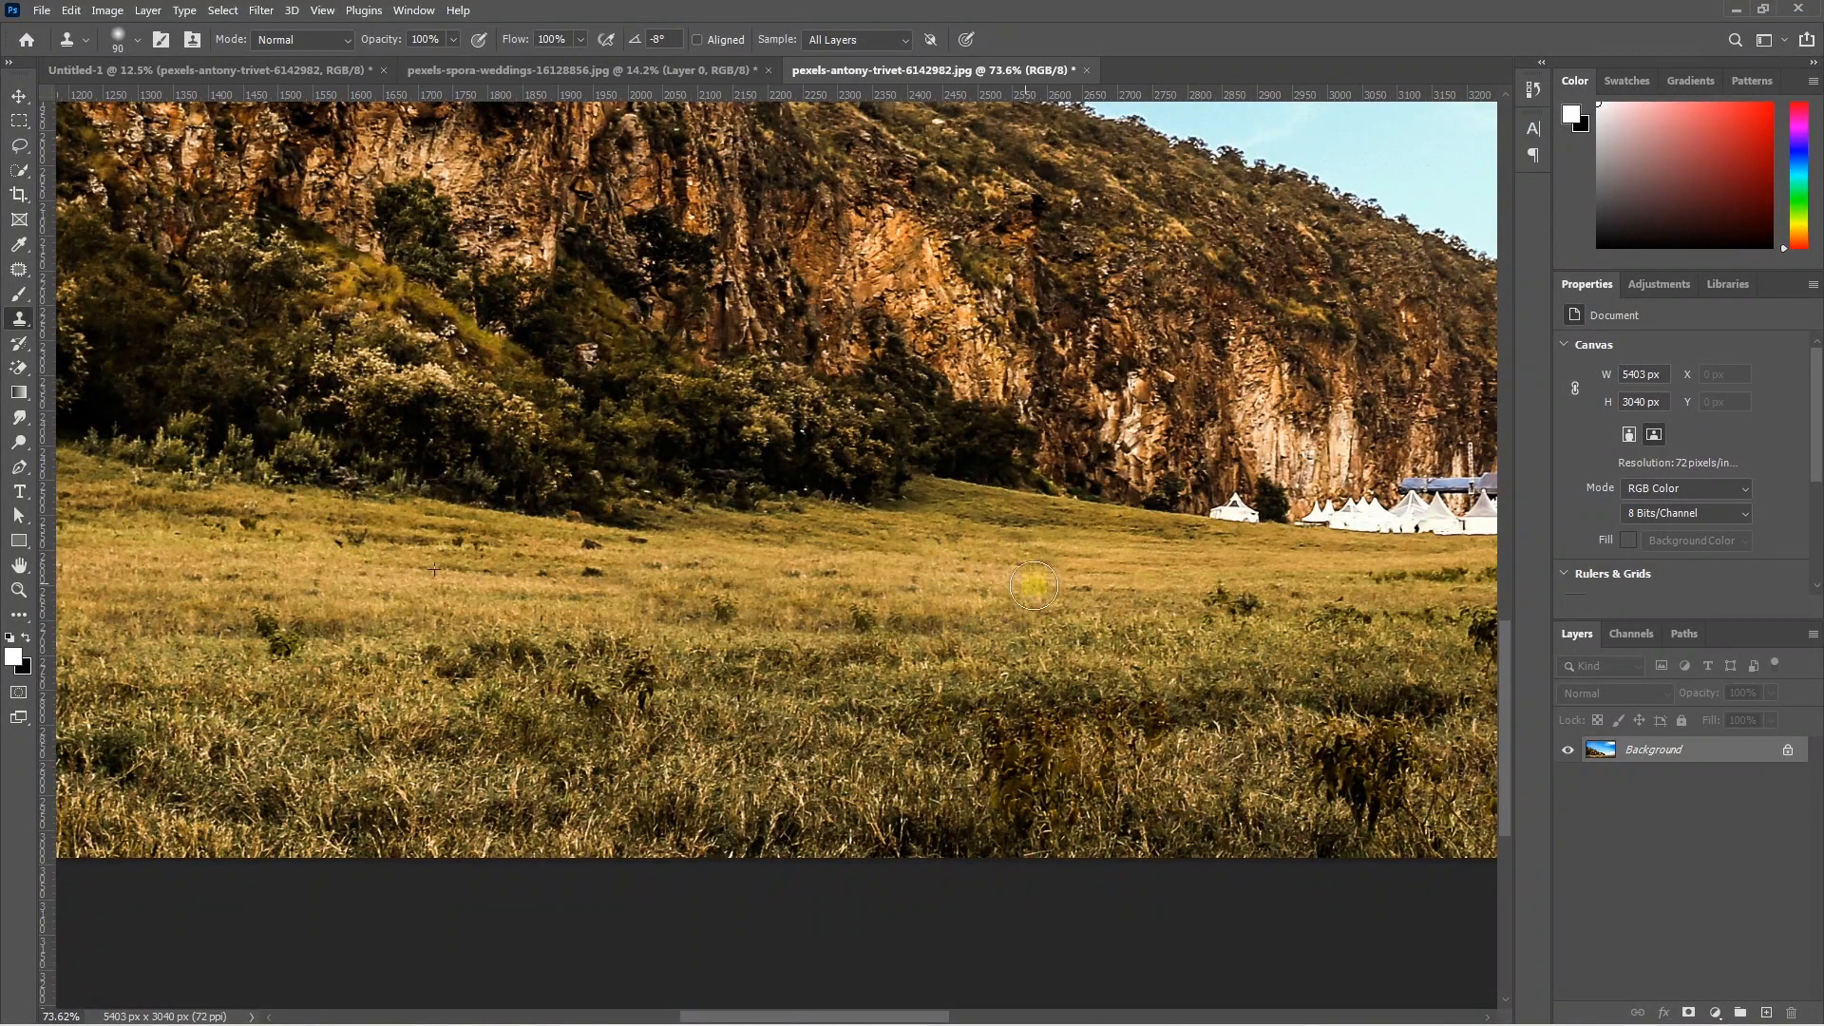
{"action": "key", "text": "ctrl+s"}
{"action": "left_click", "coordinate": [1014, 247]}
{"action": "left_click", "coordinate": [1086, 71]}
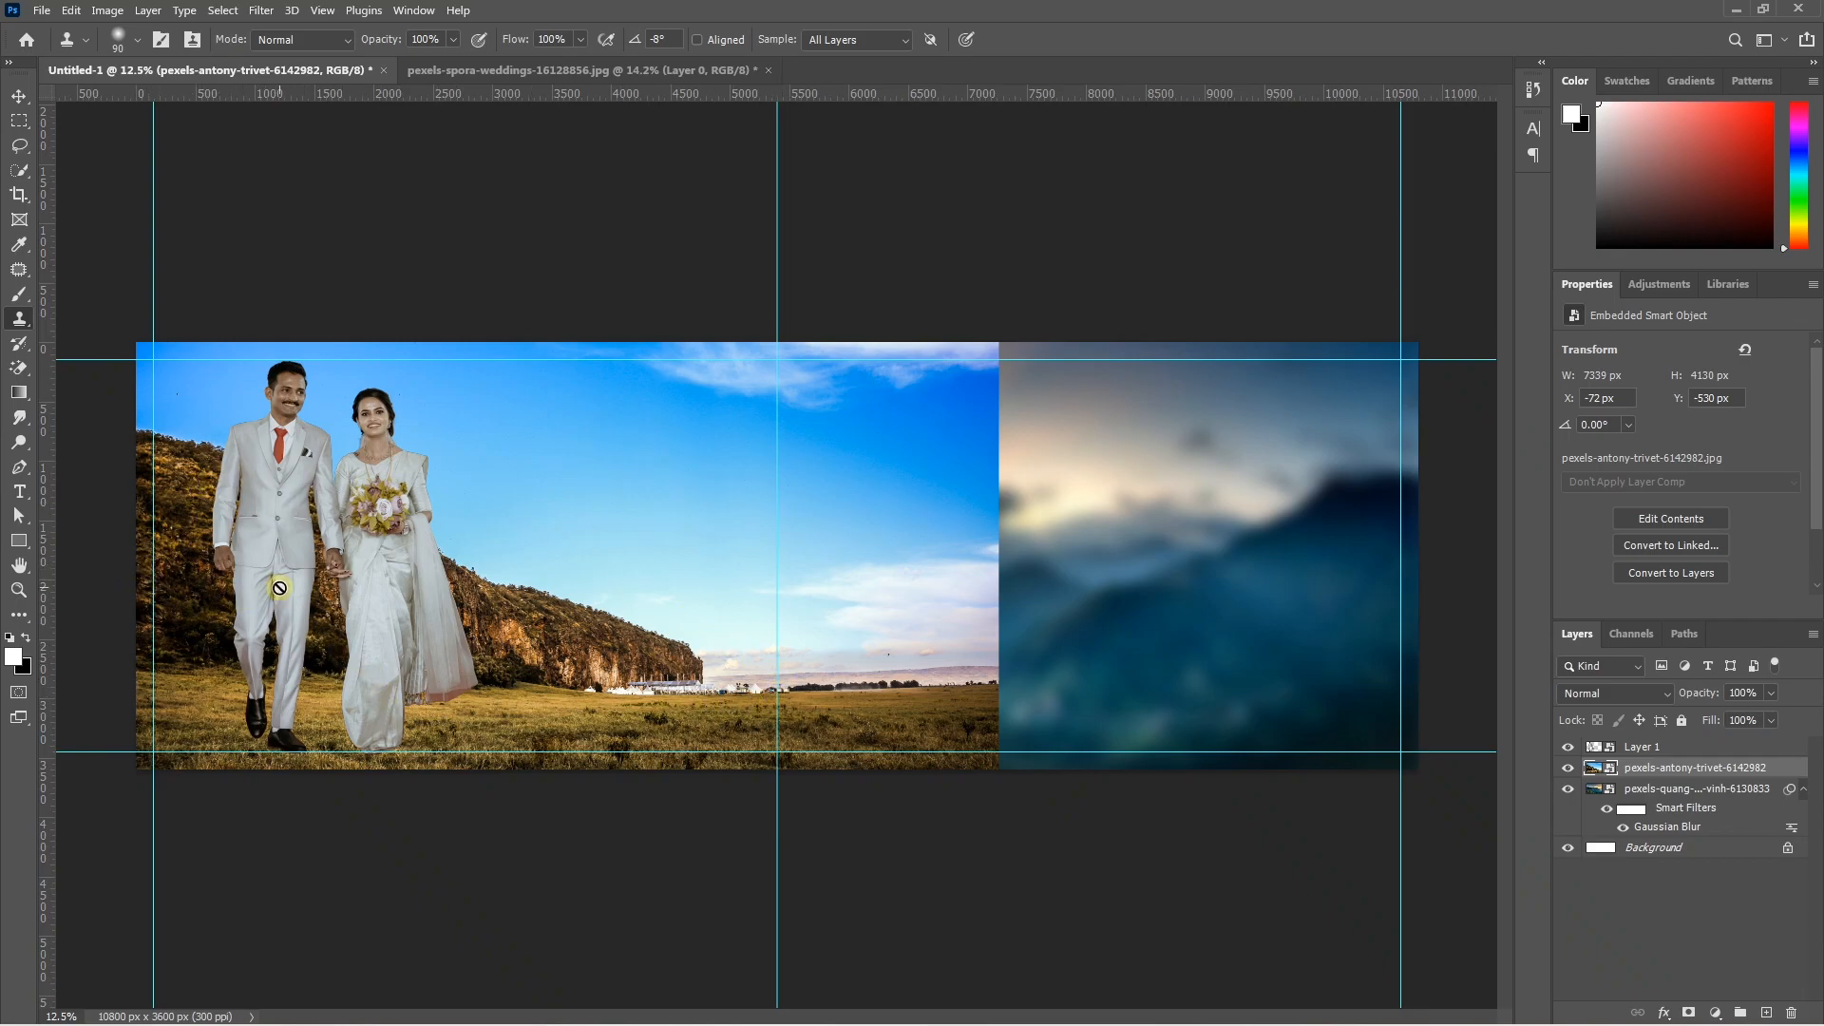
- Add a black mask to the pexels-antony-trivet layer and paint white to reveal the grass around the couple's feet
{"action": "left_click", "coordinate": [1688, 1012], "text": "alt"}
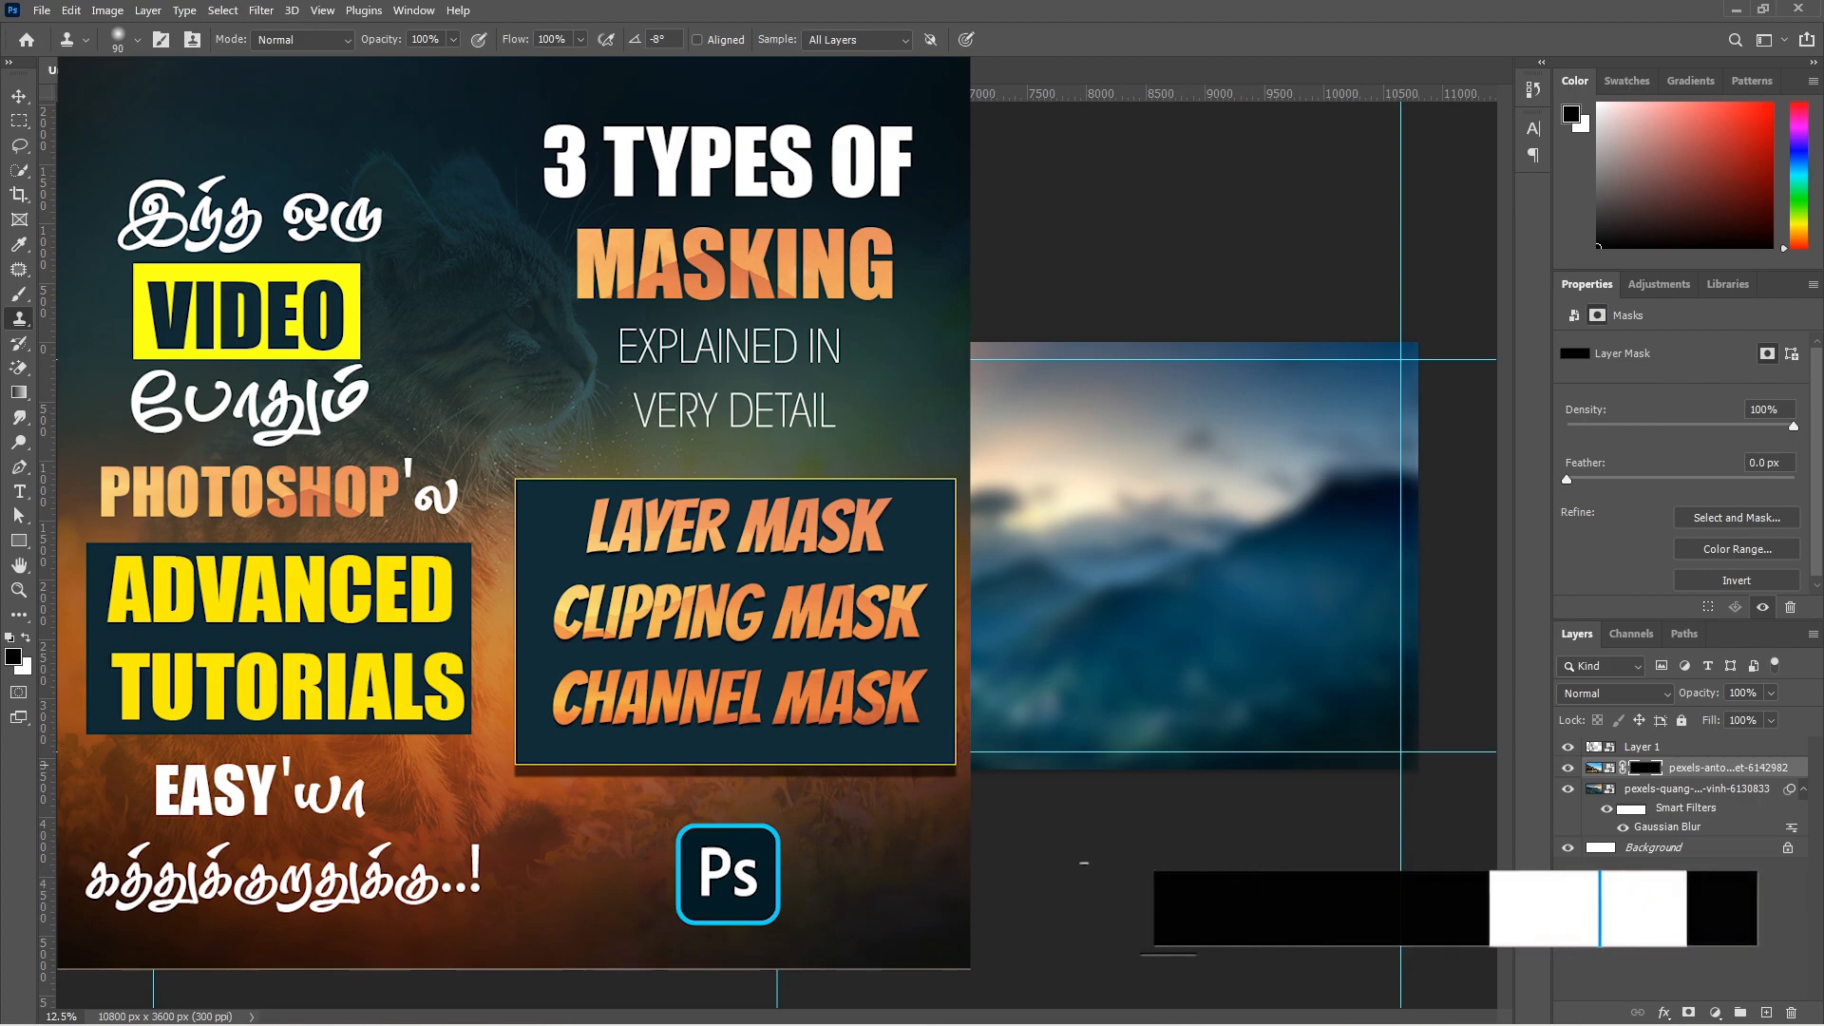
{"action": "key", "text": "b"}
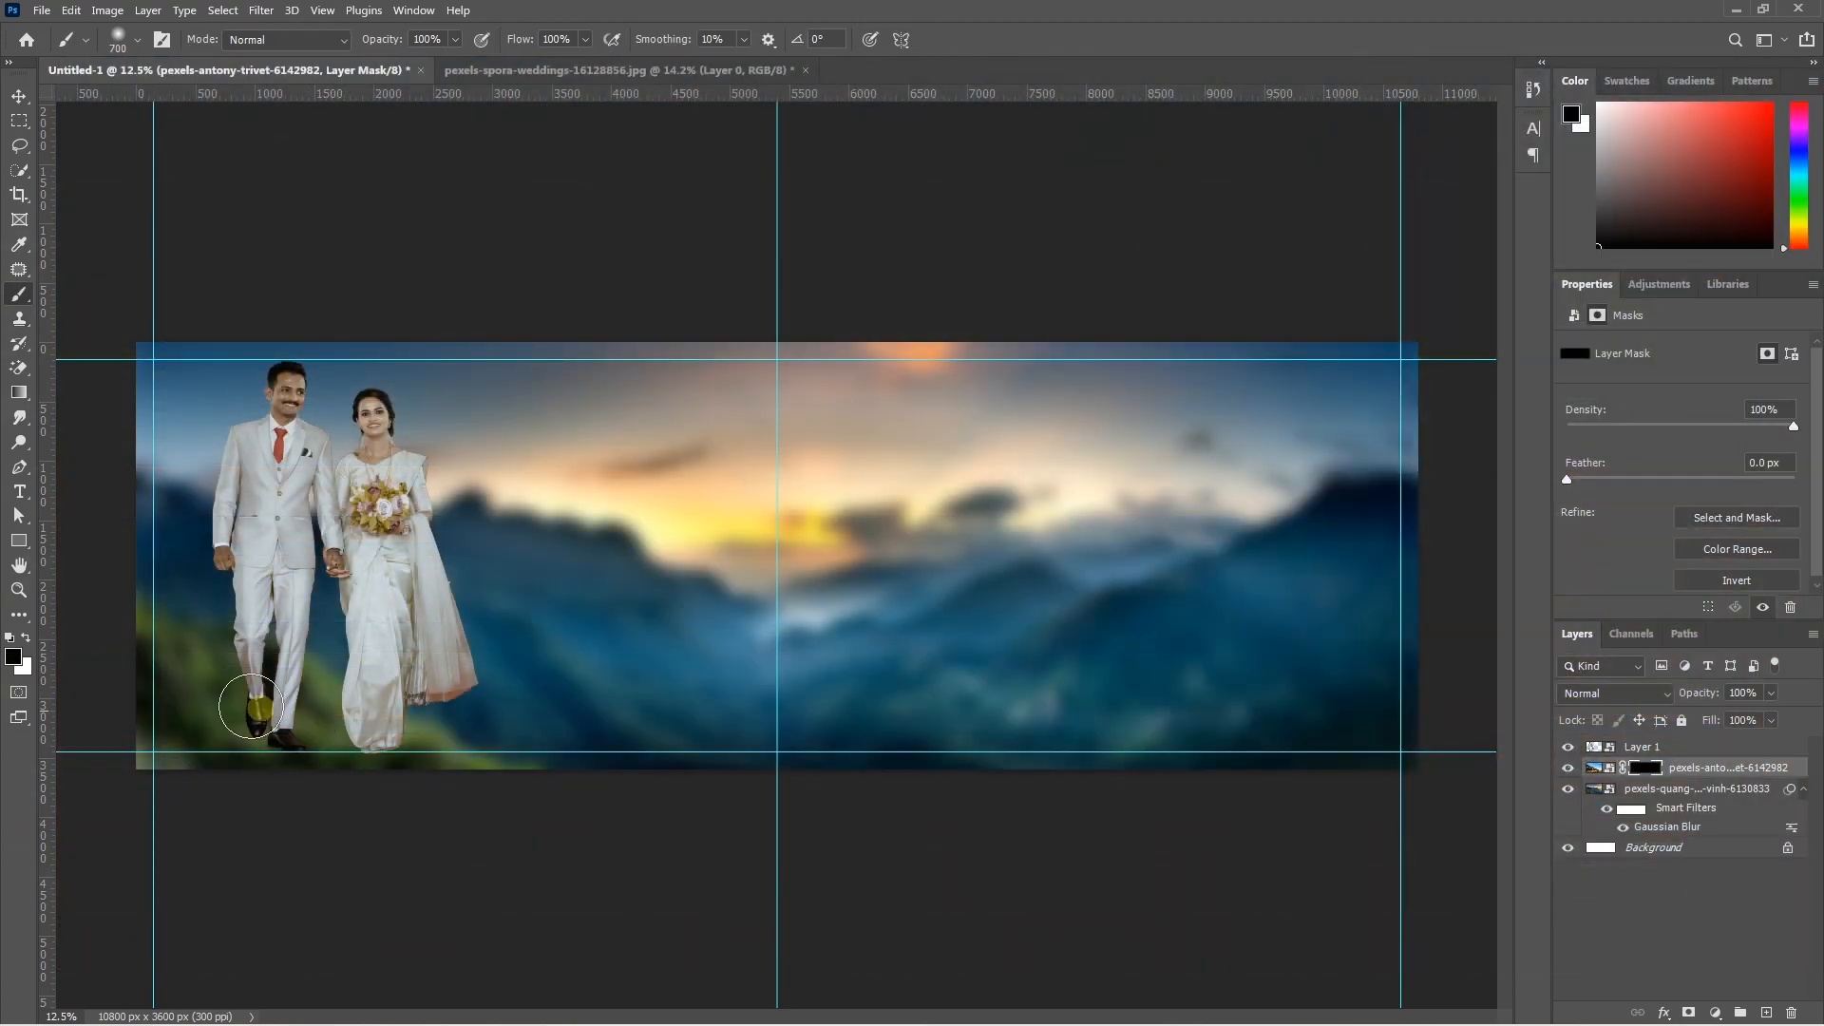
{"action": "left_click", "coordinate": [24, 638]}
{"action": "mouse_move", "coordinate": [220, 712]}
{"action": "left_mouse_down"}
{"action": "mouse_move", "coordinate": [221, 765]}
{"action": "mouse_move", "coordinate": [137, 757]}
{"action": "mouse_move", "coordinate": [399, 756]}
{"action": "mouse_move", "coordinate": [95, 729]}
{"action": "mouse_move", "coordinate": [403, 798]}
{"action": "mouse_move", "coordinate": [476, 746]}
{"action": "mouse_move", "coordinate": [432, 757]}
{"action": "left_mouse_up"}
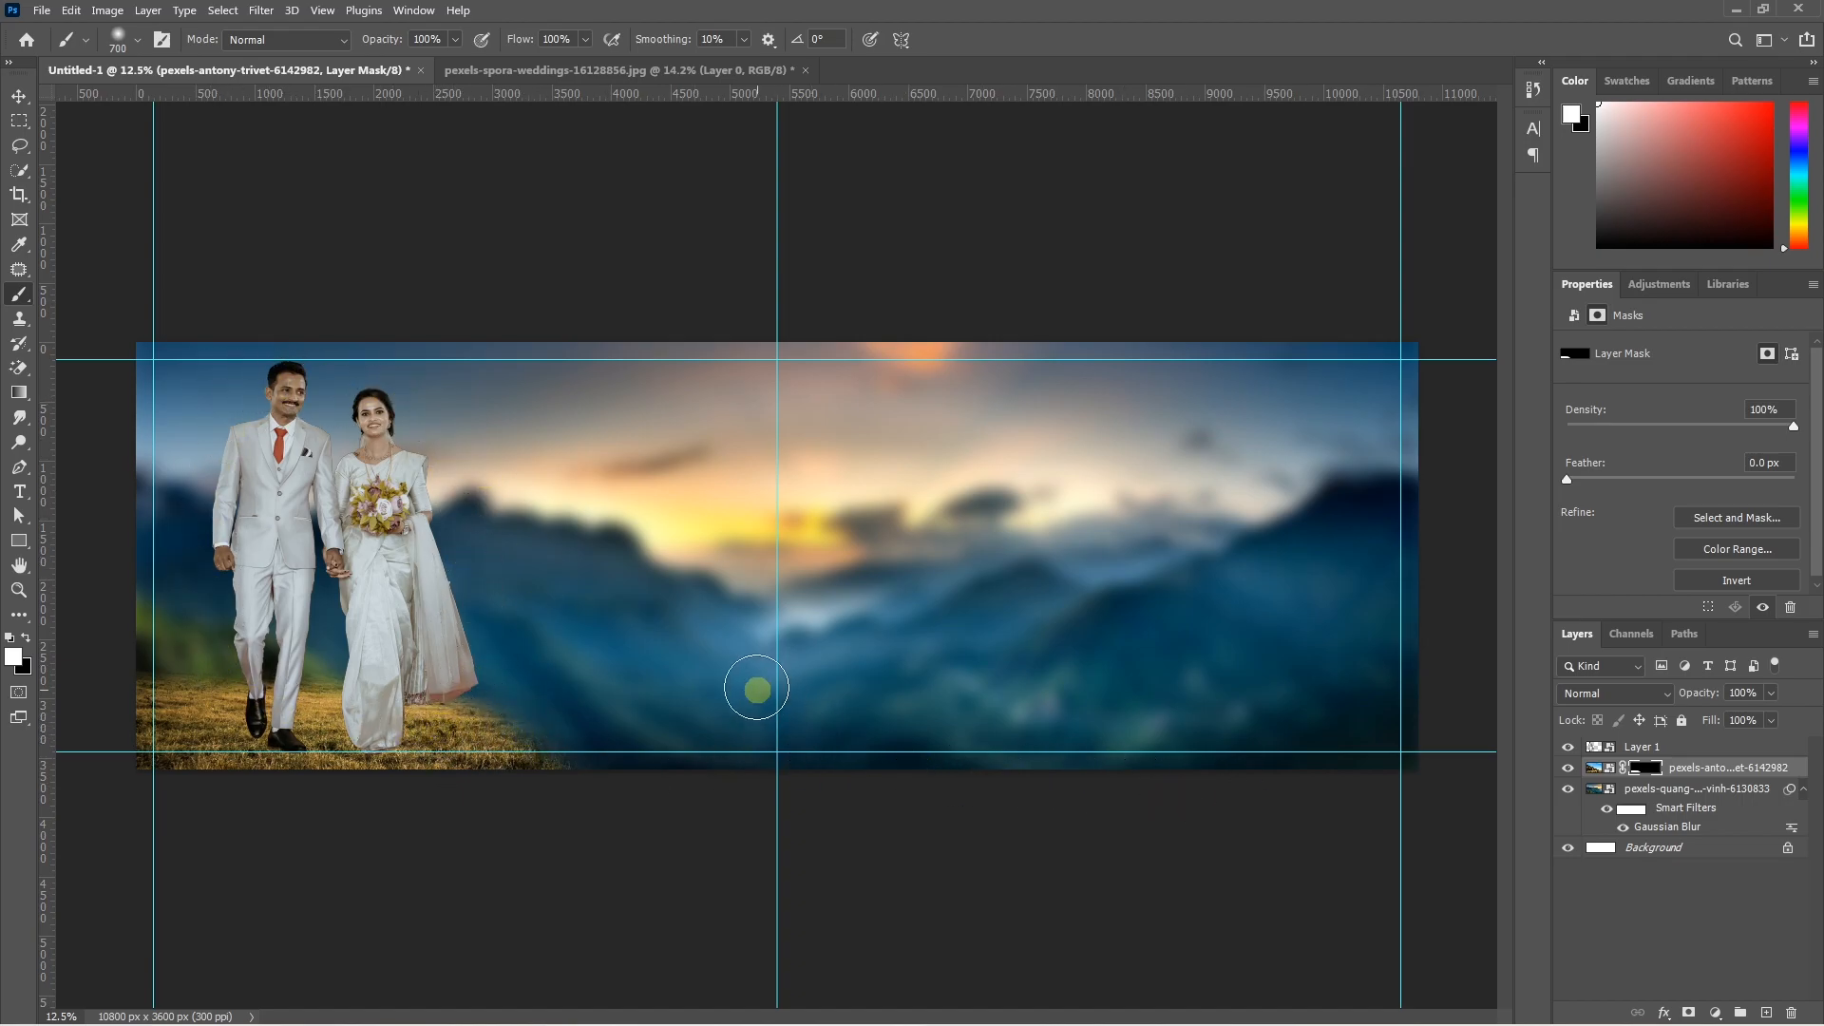
- Paint black with an 800 px brush on the Gaussian Blur filter mask to sharpen the mountains behind the groom
{"action": "left_click", "coordinate": [1631, 809]}
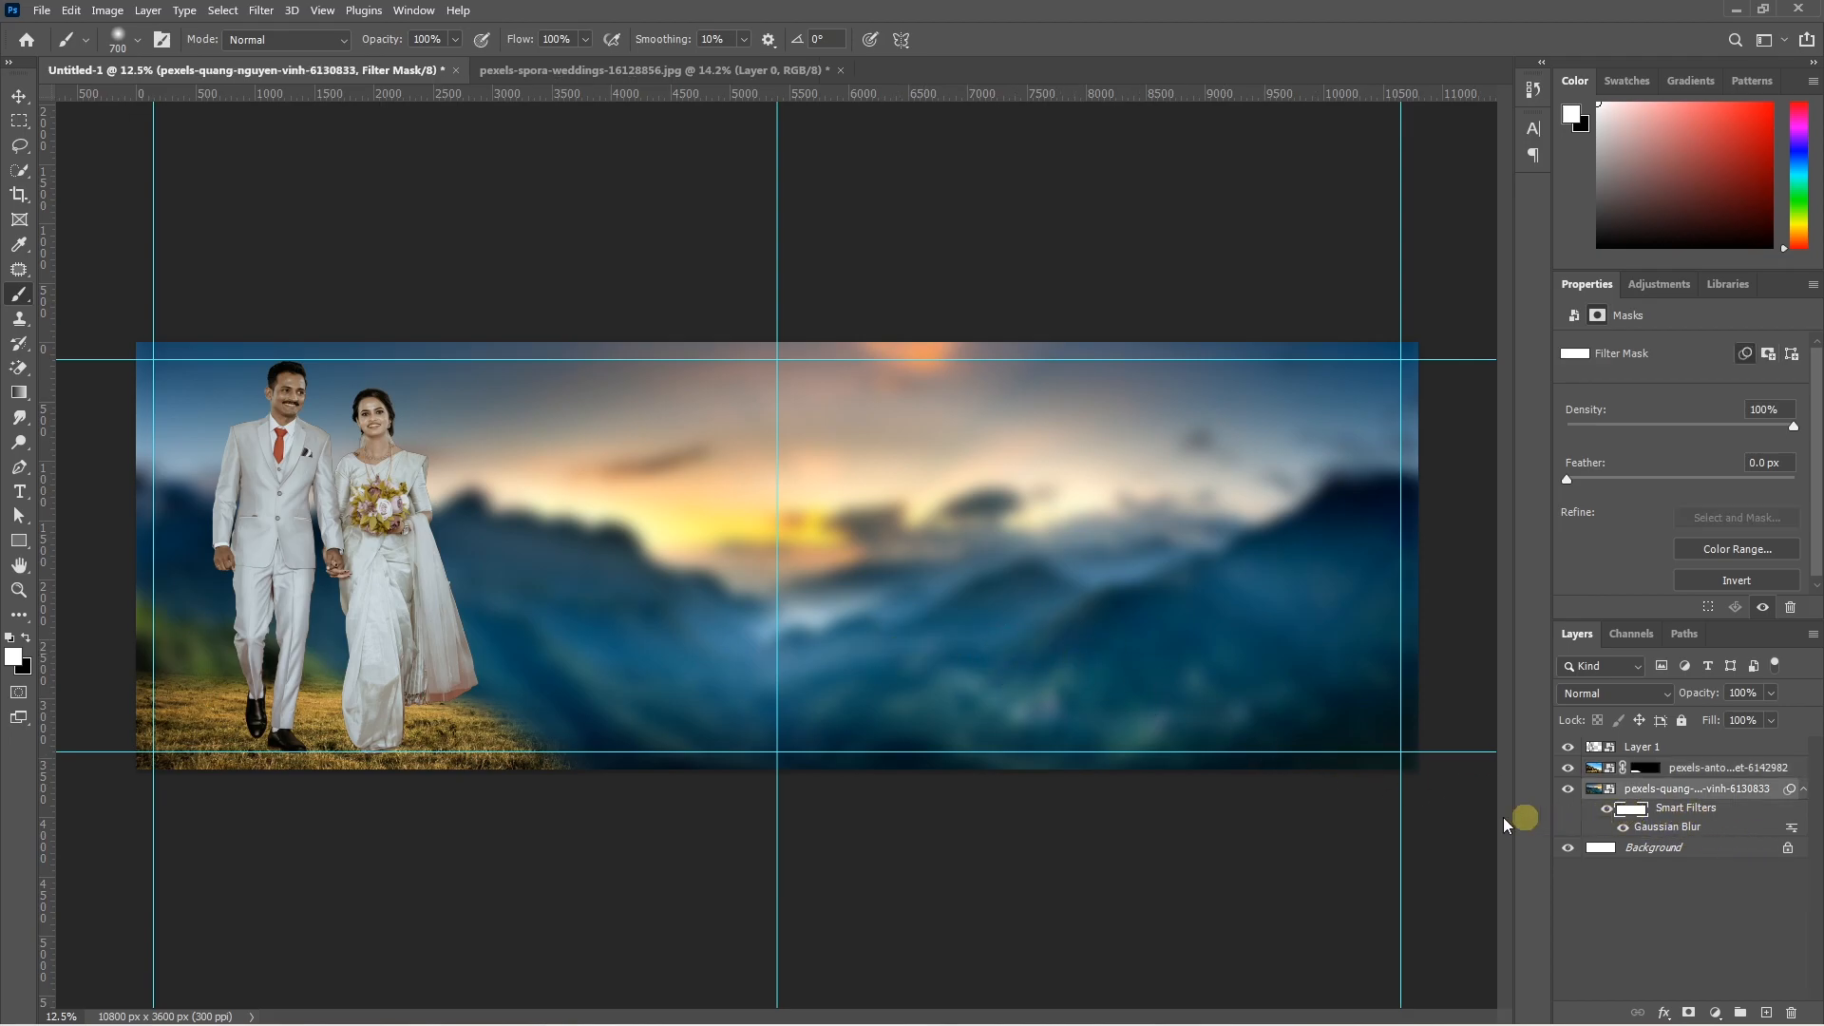
{"action": "key", "text": "bracketright"}
{"action": "mouse_move", "coordinate": [234, 599]}
{"action": "left_mouse_down"}
{"action": "mouse_move", "coordinate": [161, 413]}
{"action": "mouse_move", "coordinate": [158, 348]}
{"action": "mouse_move", "coordinate": [153, 719]}
{"action": "mouse_move", "coordinate": [208, 537]}
{"action": "left_mouse_up"}
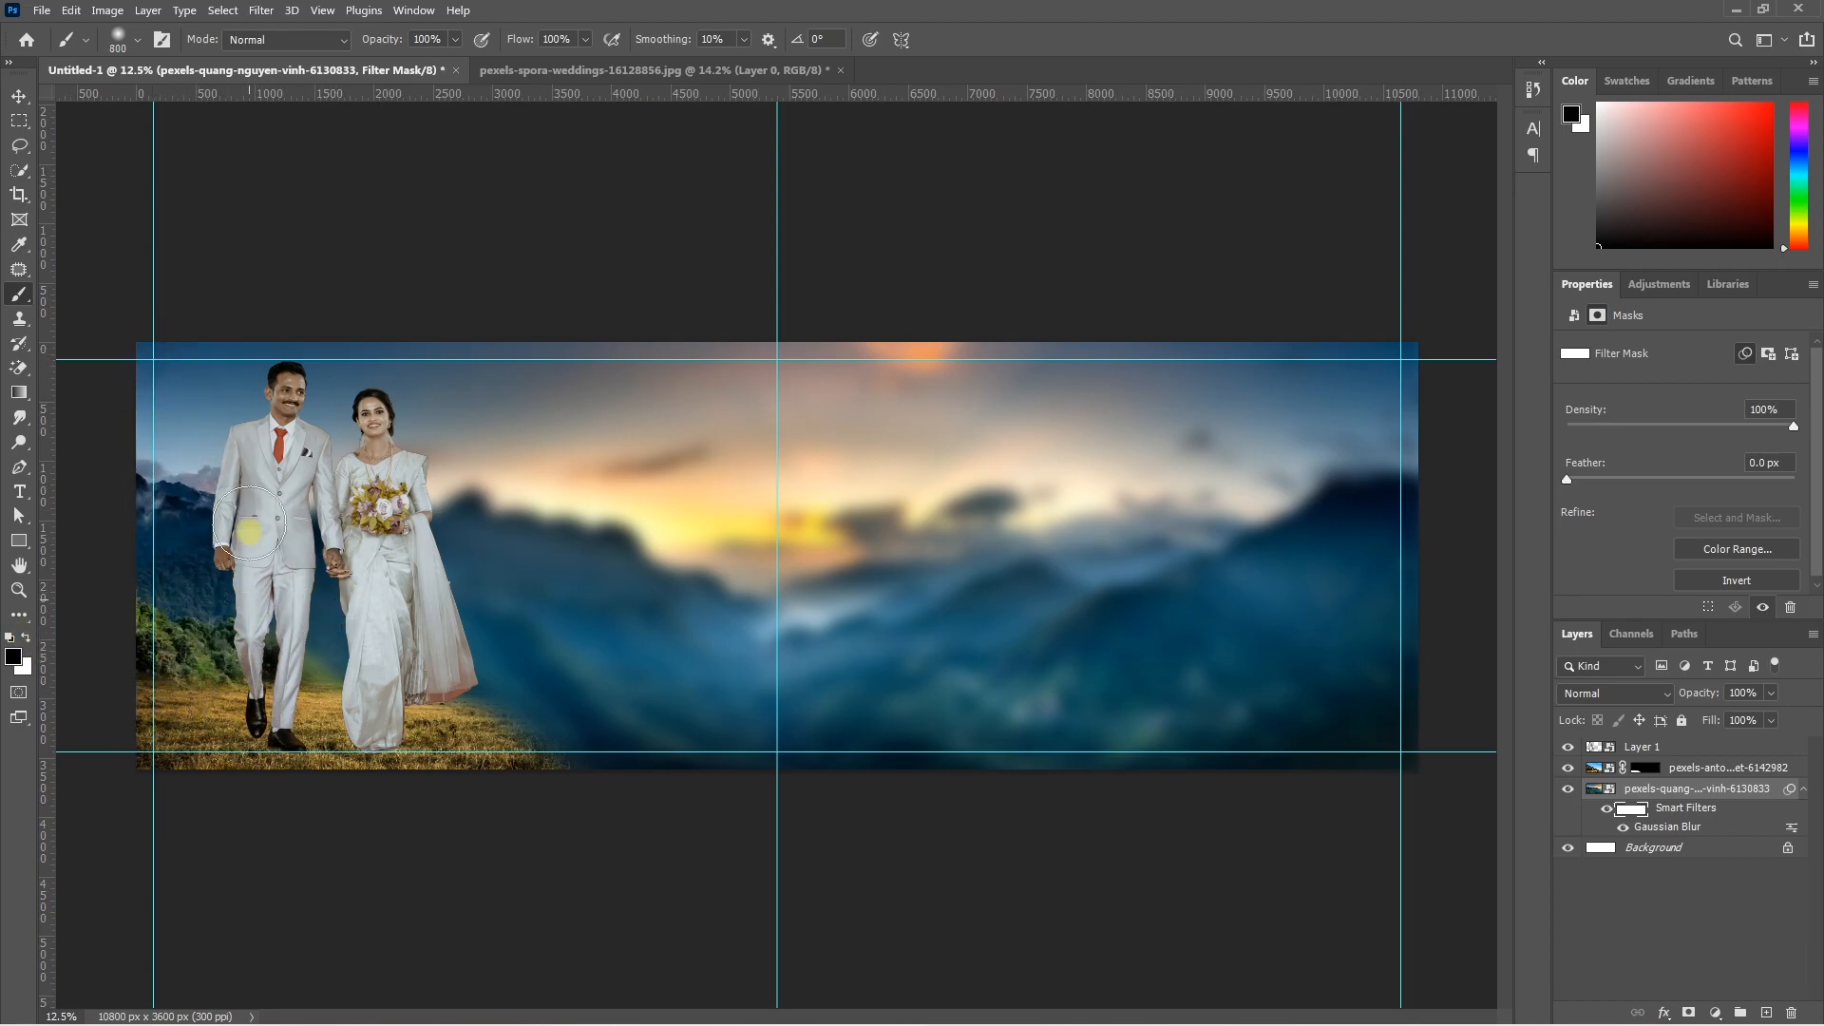
- Paint white on the pexels-antony-trivet layer mask to extend the grass up towards the bushes beside the groom
{"action": "key", "text": "alt+bracketright"}
{"action": "key", "text": "x"}
{"action": "mouse_move", "coordinate": [164, 646]}
{"action": "left_mouse_down"}
{"action": "mouse_move", "coordinate": [266, 660]}
{"action": "mouse_move", "coordinate": [176, 661]}
{"action": "mouse_move", "coordinate": [278, 759]}
{"action": "mouse_move", "coordinate": [181, 720]}
{"action": "mouse_move", "coordinate": [199, 682]}
{"action": "mouse_move", "coordinate": [154, 663]}
{"action": "mouse_move", "coordinate": [185, 699]}
{"action": "left_mouse_up"}
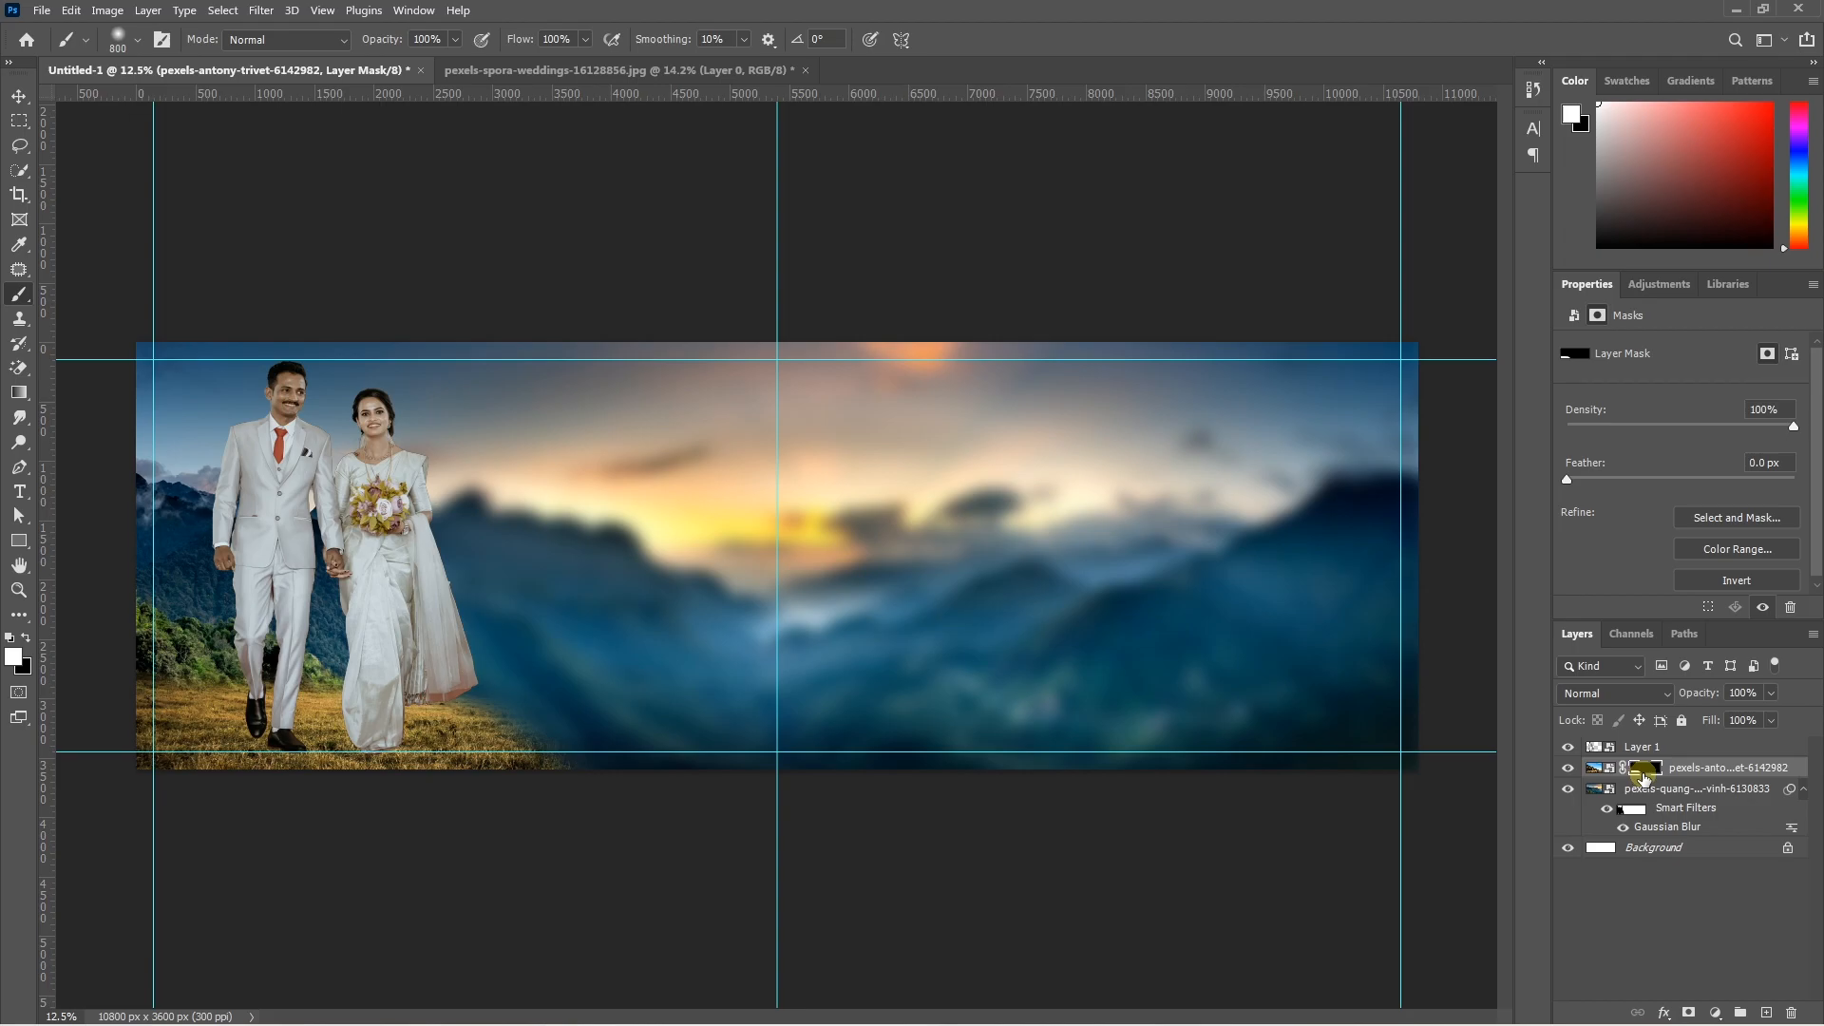
{"action": "left_click", "coordinate": [1597, 767]}
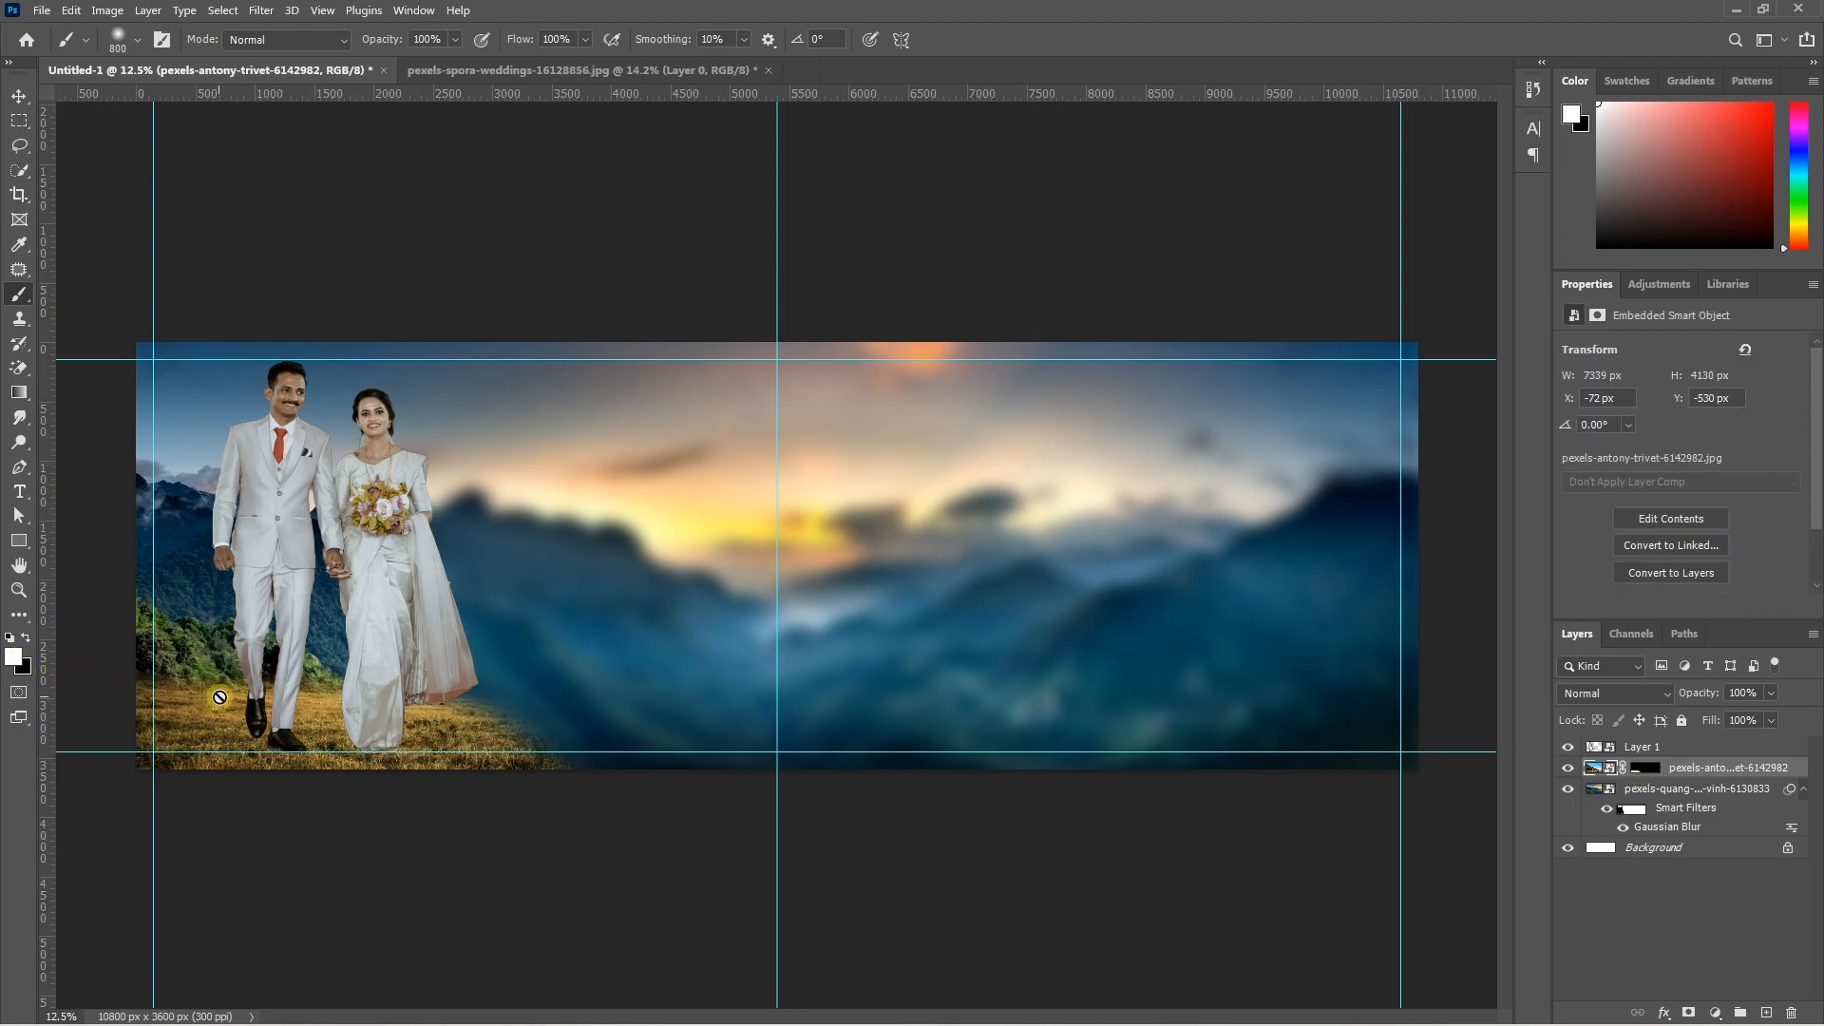
{"action": "key", "text": "ctrl+backslash"}
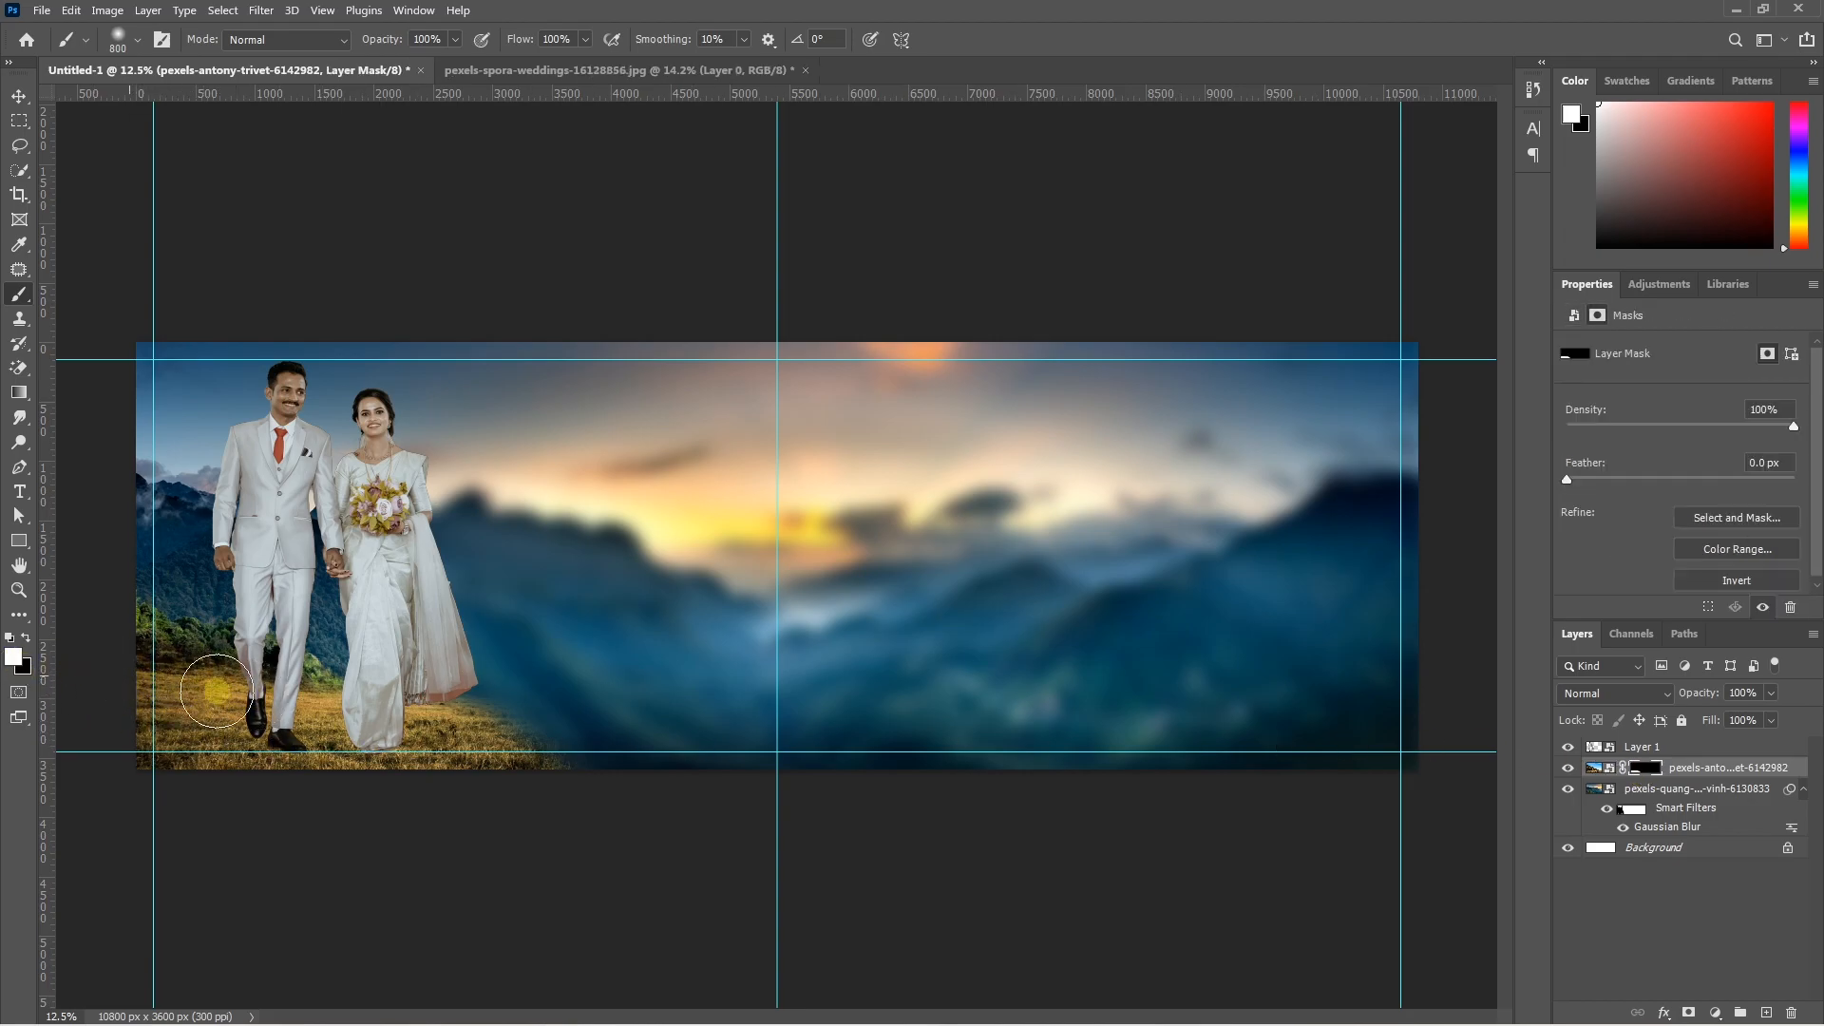
- Hide the guides for a clear view of the couple's feet on the grass
{"action": "key", "text": "v"}
{"action": "scroll", "coordinate": [318, 775], "scroll_direction": "up", "scroll_amount": 5}
{"action": "left_click_drag", "start_coordinate": [247, 827], "coordinate": [403, 737]}
{"action": "scroll", "coordinate": [403, 737], "scroll_direction": "up", "scroll_amount": 3}
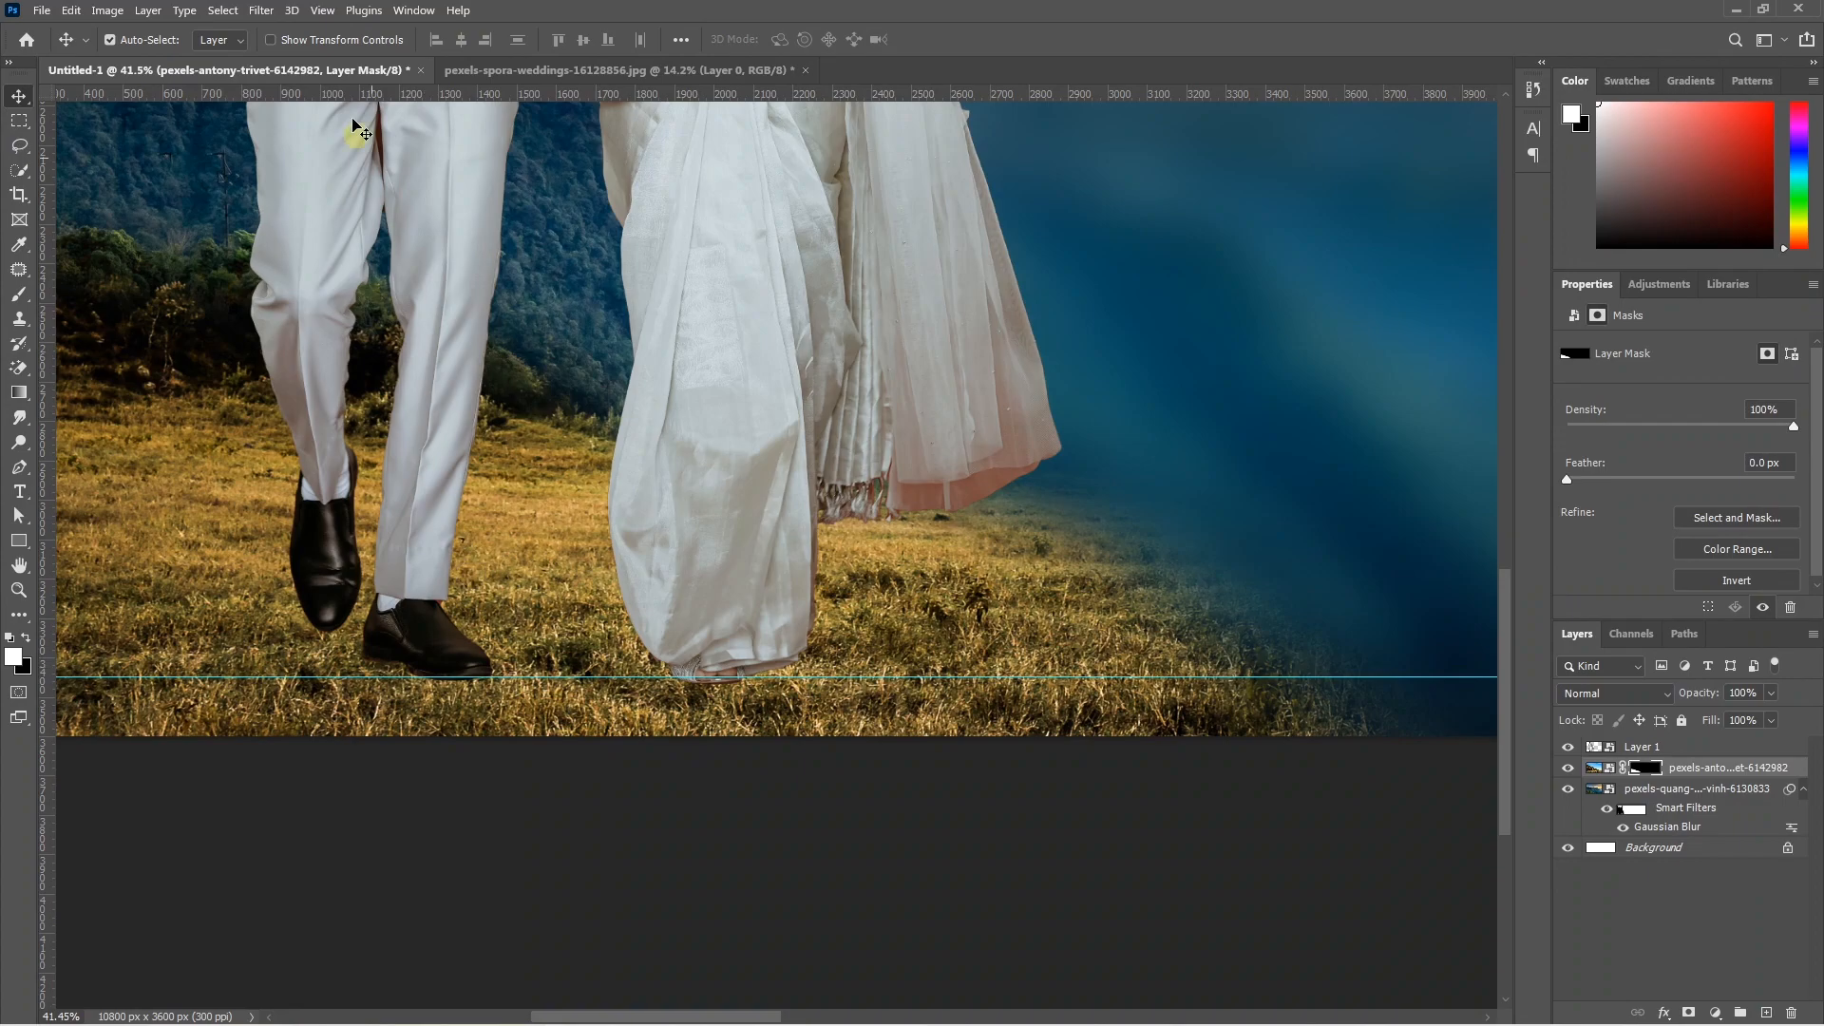
{"action": "left_click", "coordinate": [323, 14]}
{"action": "mouse_move", "coordinate": [429, 408]}
{"action": "left_click", "coordinate": [563, 476]}
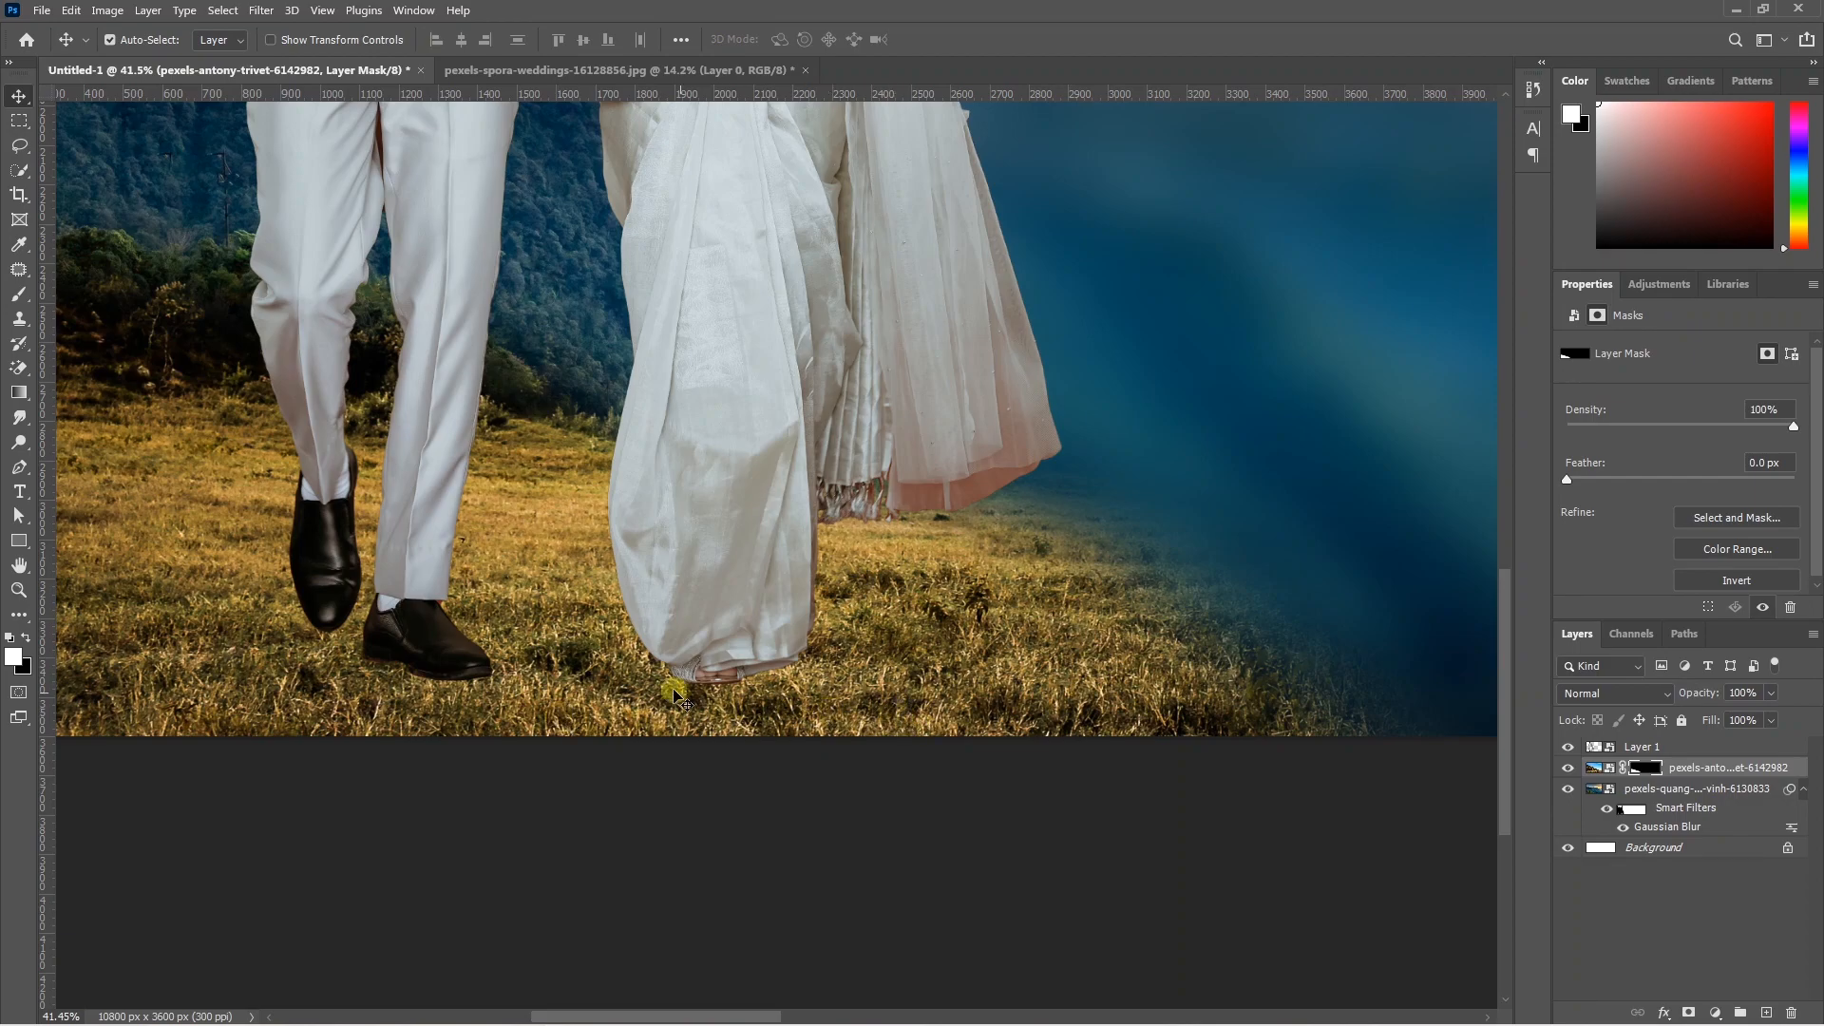
- Set the soft brush to paint black and flatten its tip into a thin horizontal ellipse
{"action": "key", "text": "b"}
{"action": "key", "text": "x"}
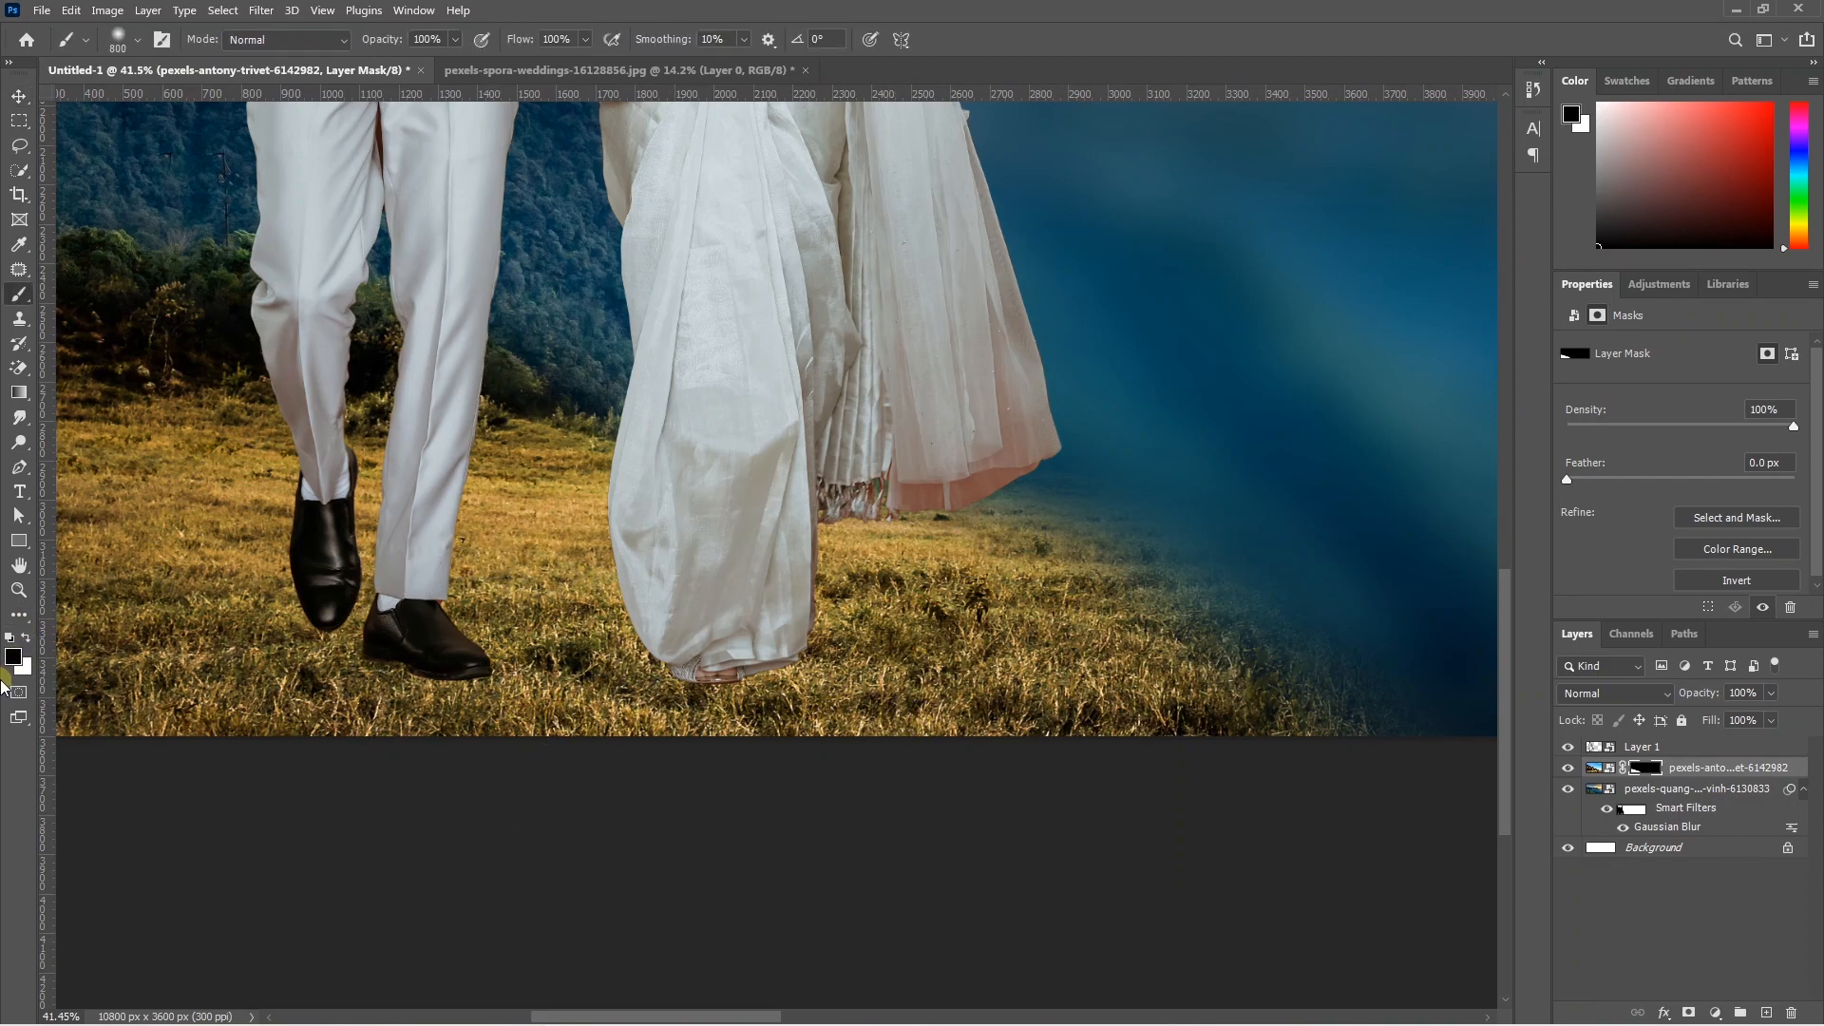
{"action": "left_click", "coordinate": [138, 40]}
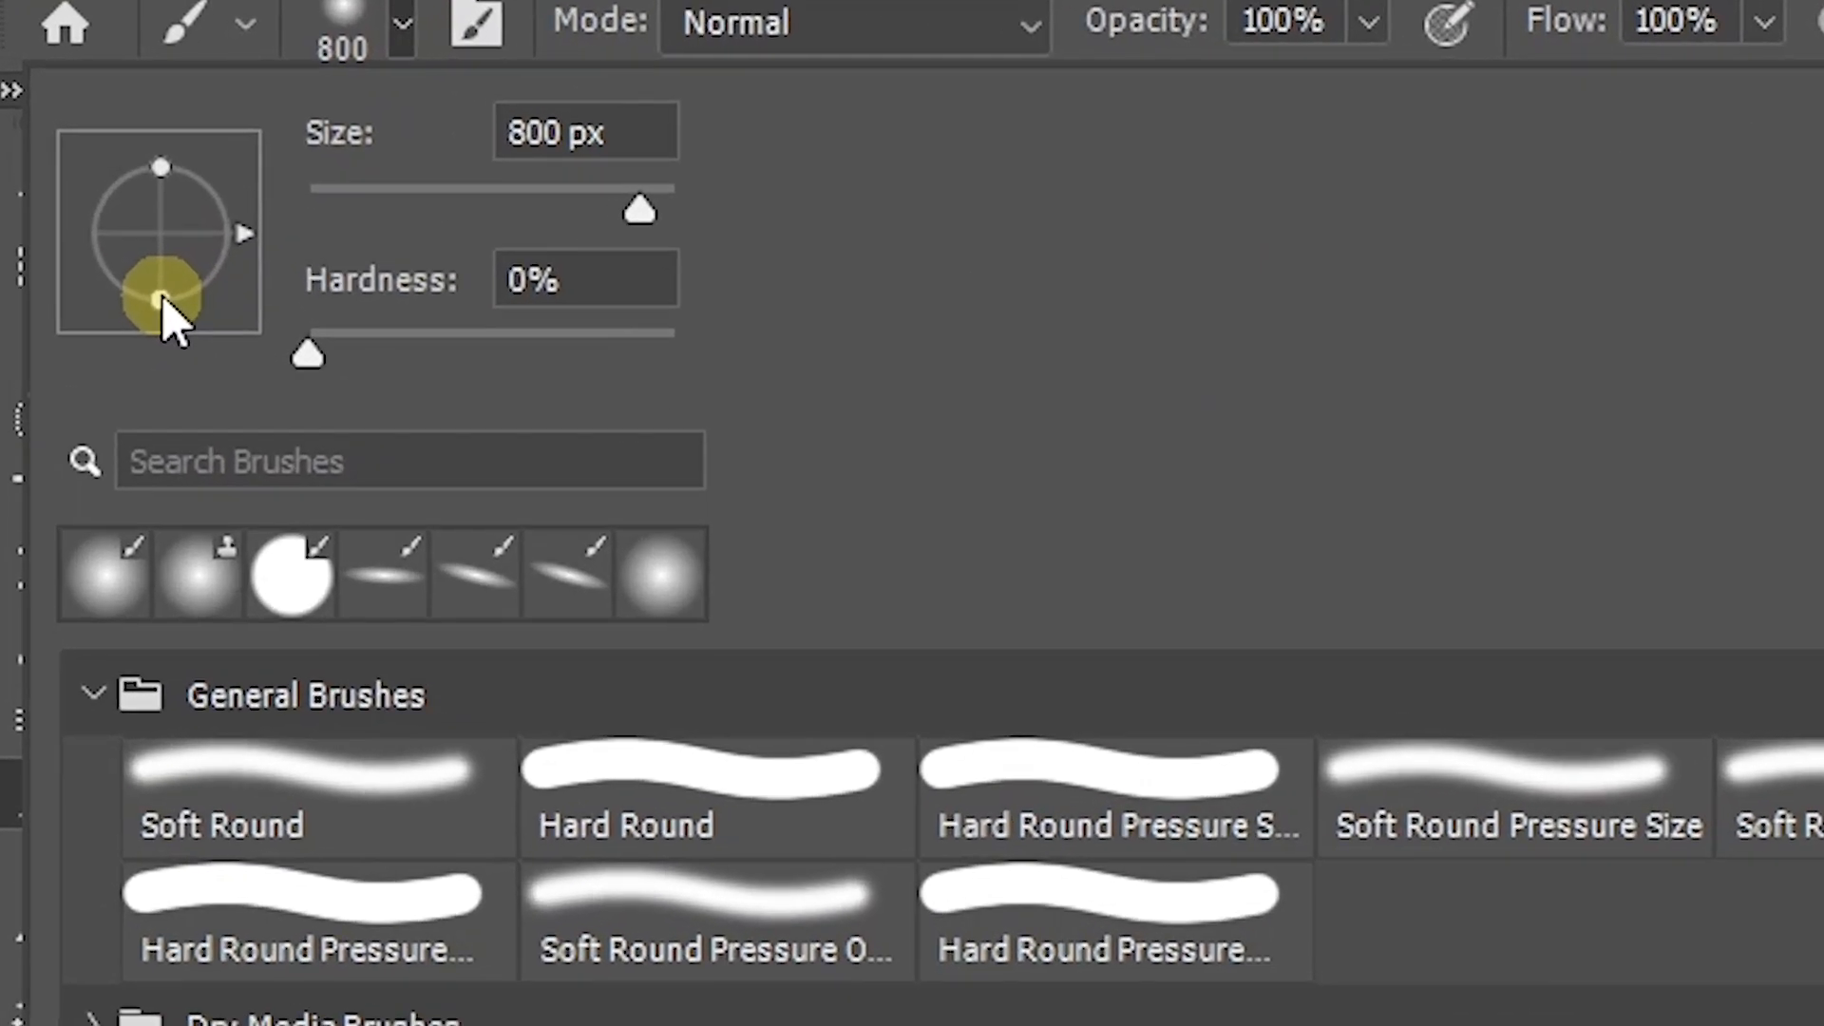
{"action": "left_click_drag", "start_coordinate": [58, 131], "coordinate": [58, 128]}
{"action": "mouse_move", "coordinate": [160, 289]}
{"action": "left_mouse_down"}
{"action": "mouse_move", "coordinate": [176, 282]}
{"action": "mouse_move", "coordinate": [163, 265]}
{"action": "left_mouse_up"}
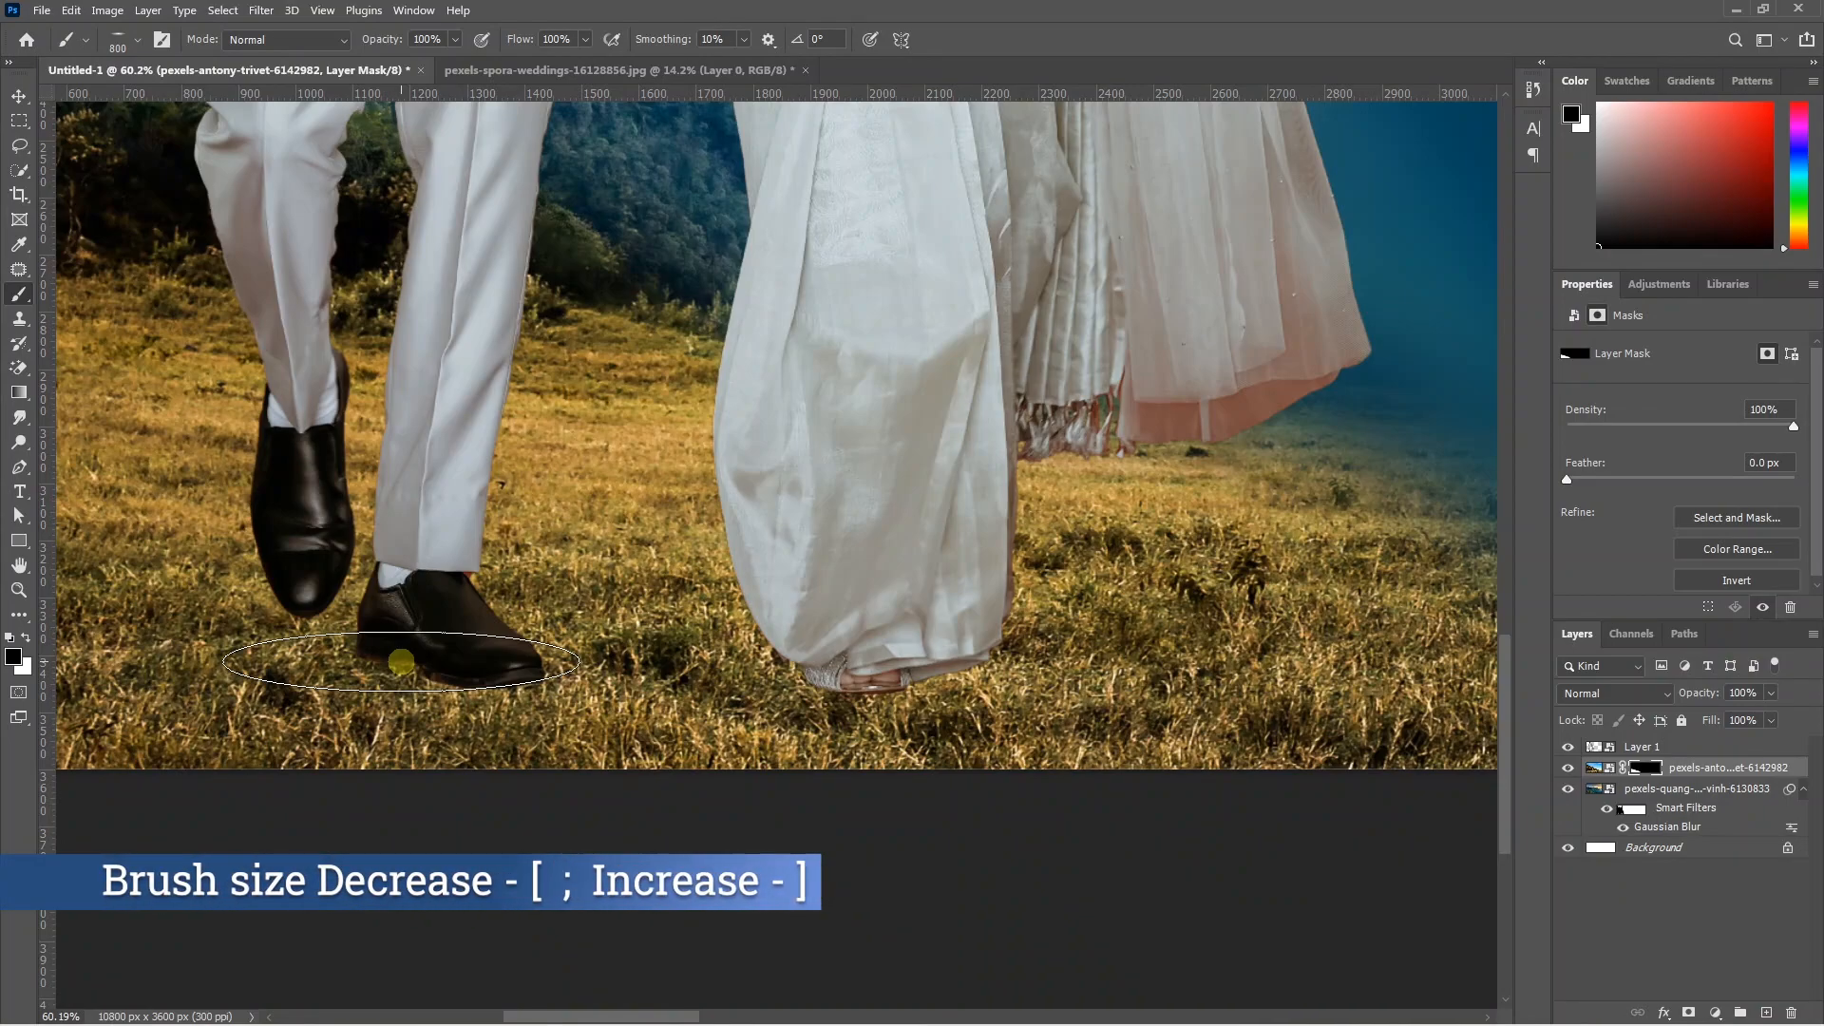
- Set the flattened brush to 500 px and tilt its tip to -11° to match the groom's front shoe
{"action": "key", "text": "bracketleft"}
{"action": "key", "text": "bracketleft"}
{"action": "key", "text": "bracketleft"}
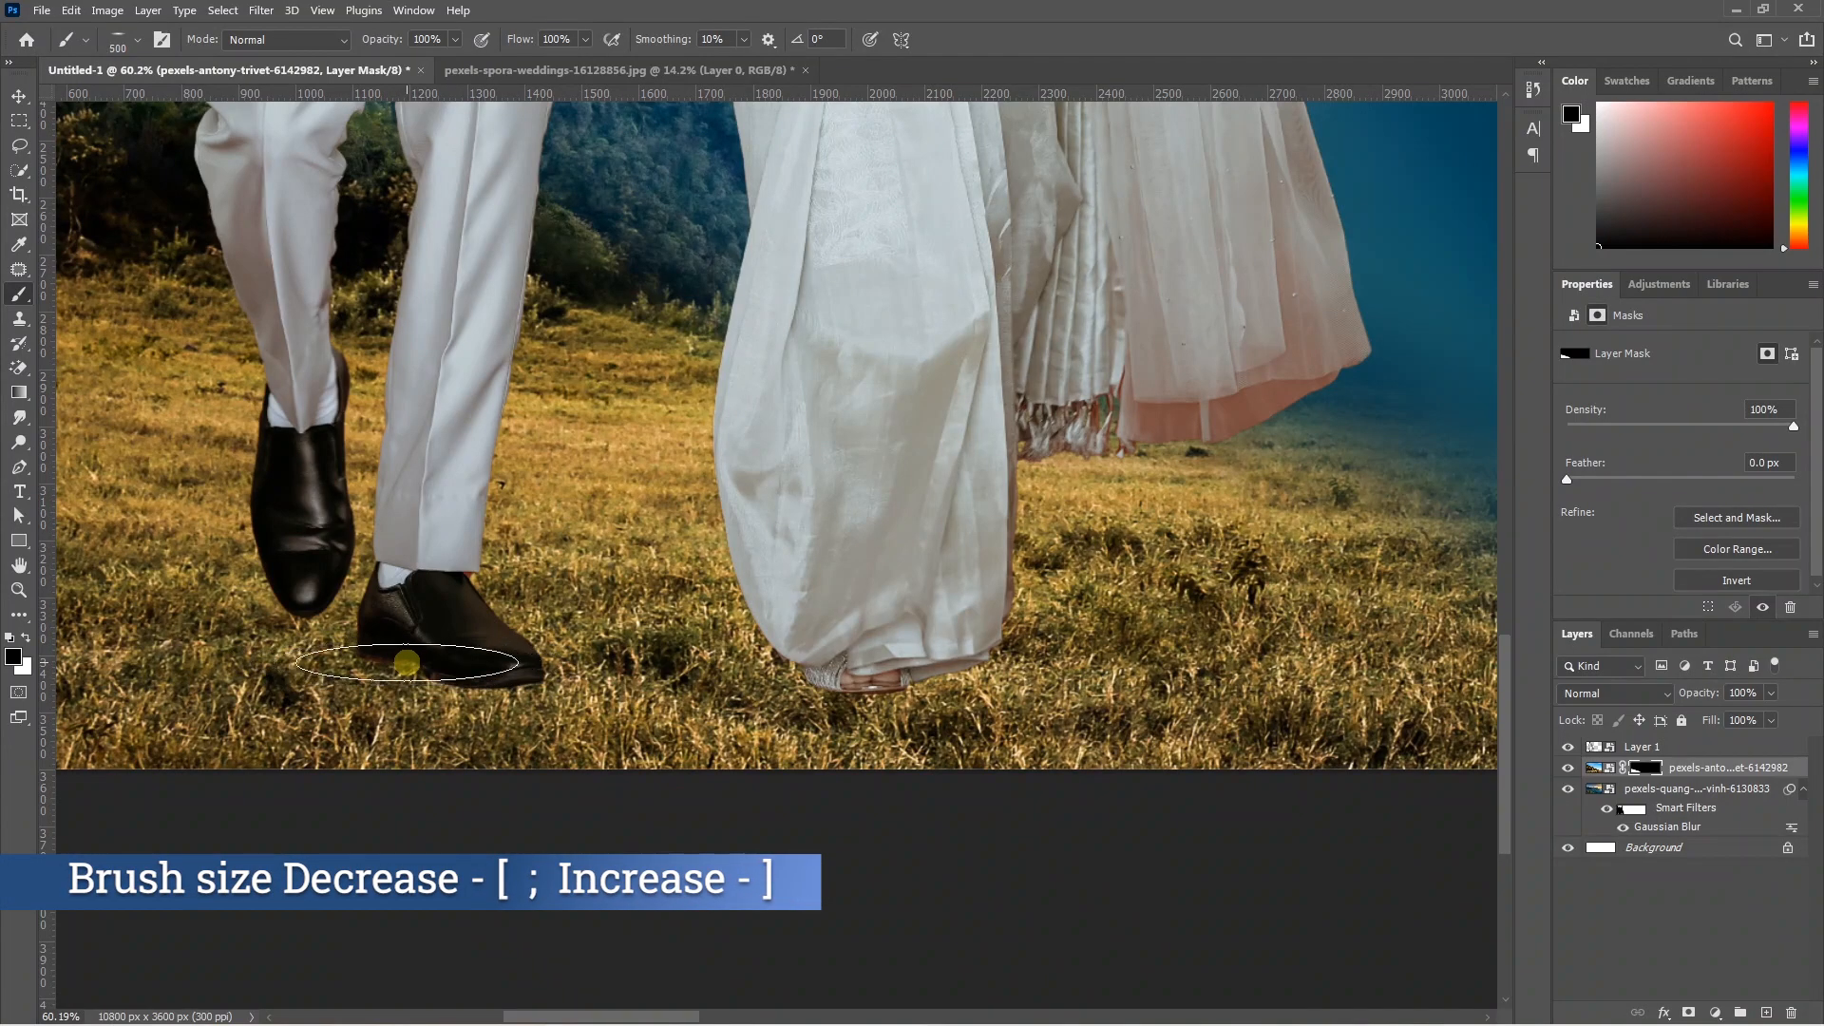
{"action": "key", "text": "bracketright"}
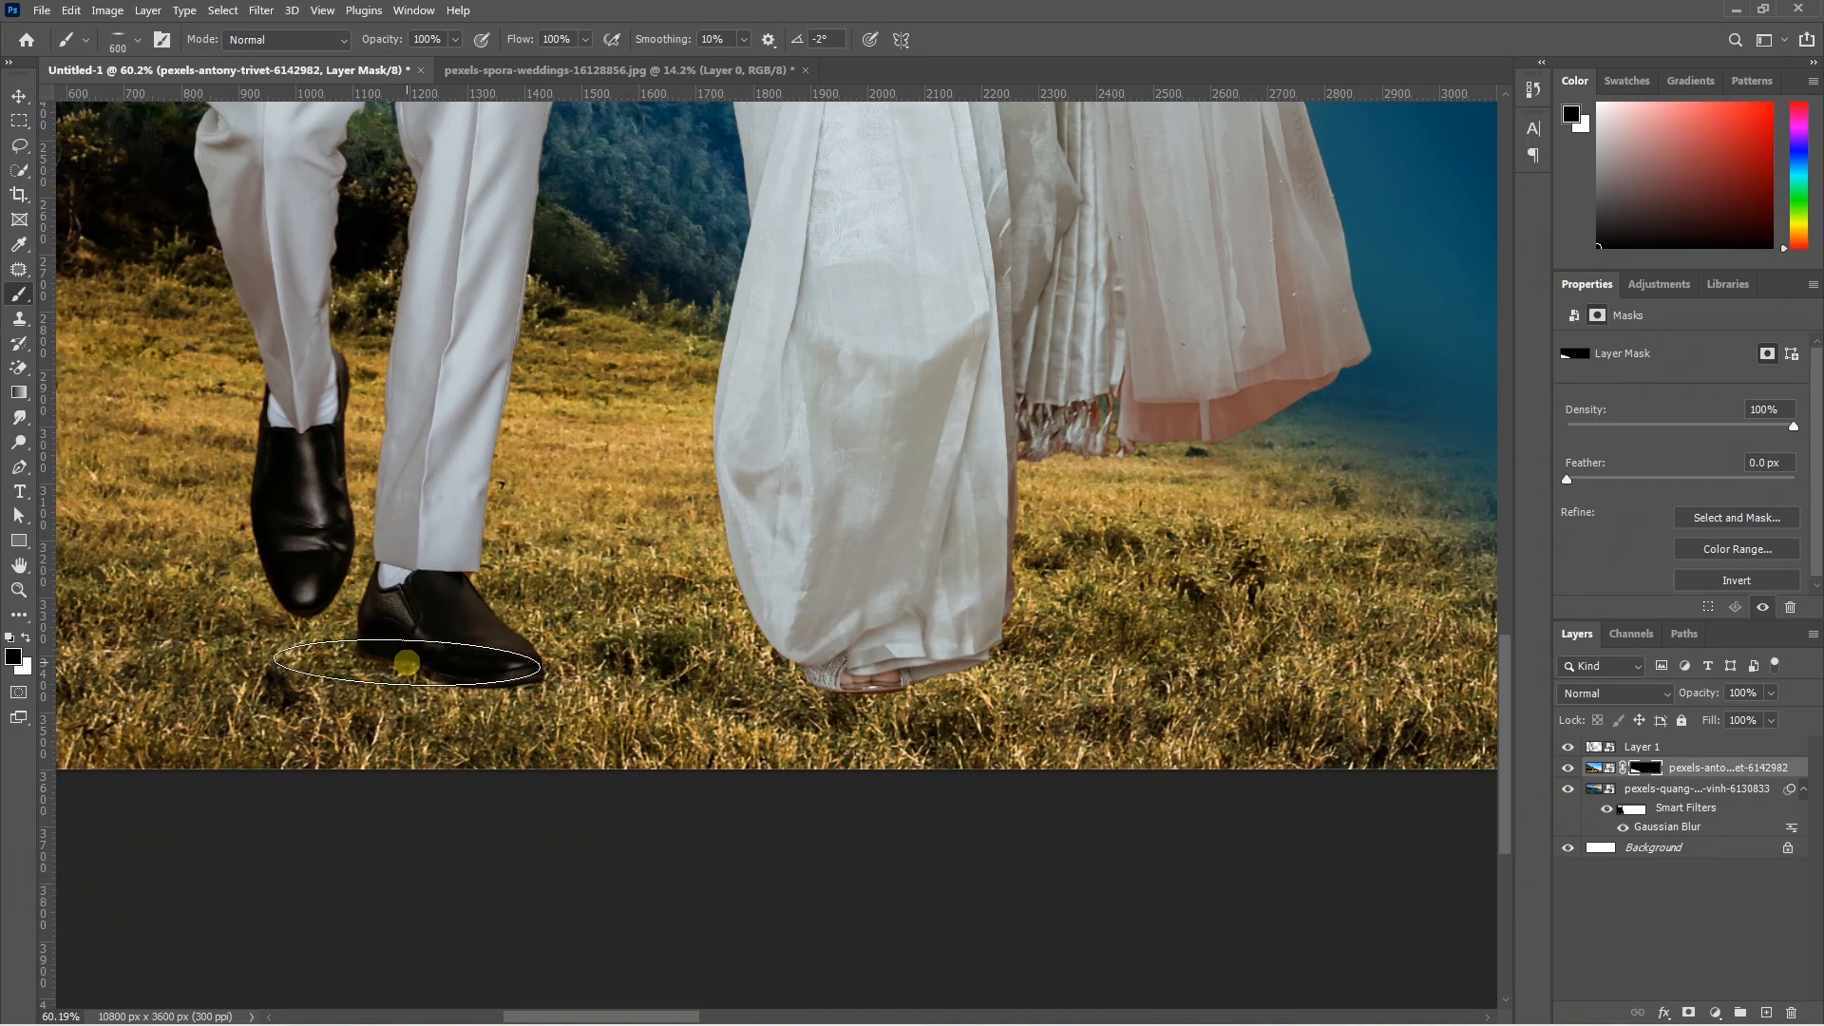
{"action": "key", "text": "Right"}
{"action": "key", "text": "Right"}
{"action": "key", "text": "Right"}
{"action": "key", "text": "Right"}
{"action": "key", "text": "Right"}
{"action": "key", "text": "Right"}
{"action": "key", "text": "Right"}
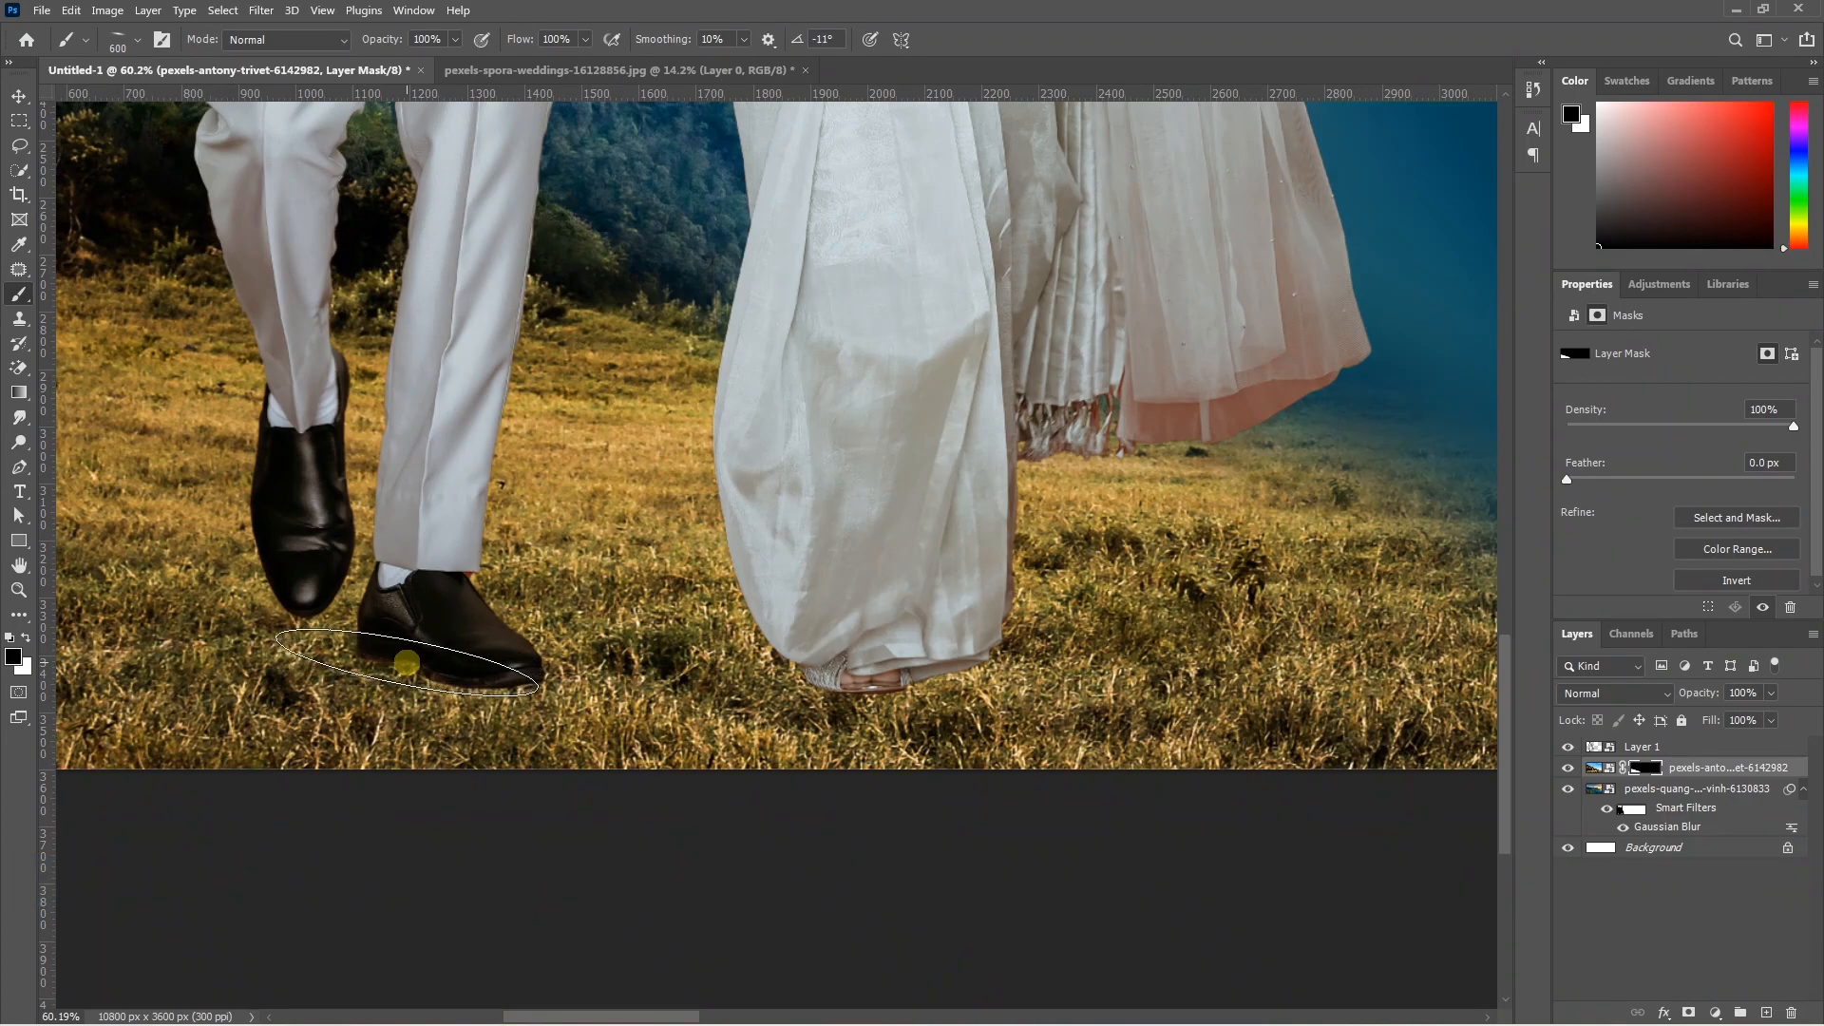
{"action": "key", "text": "bracketleft"}
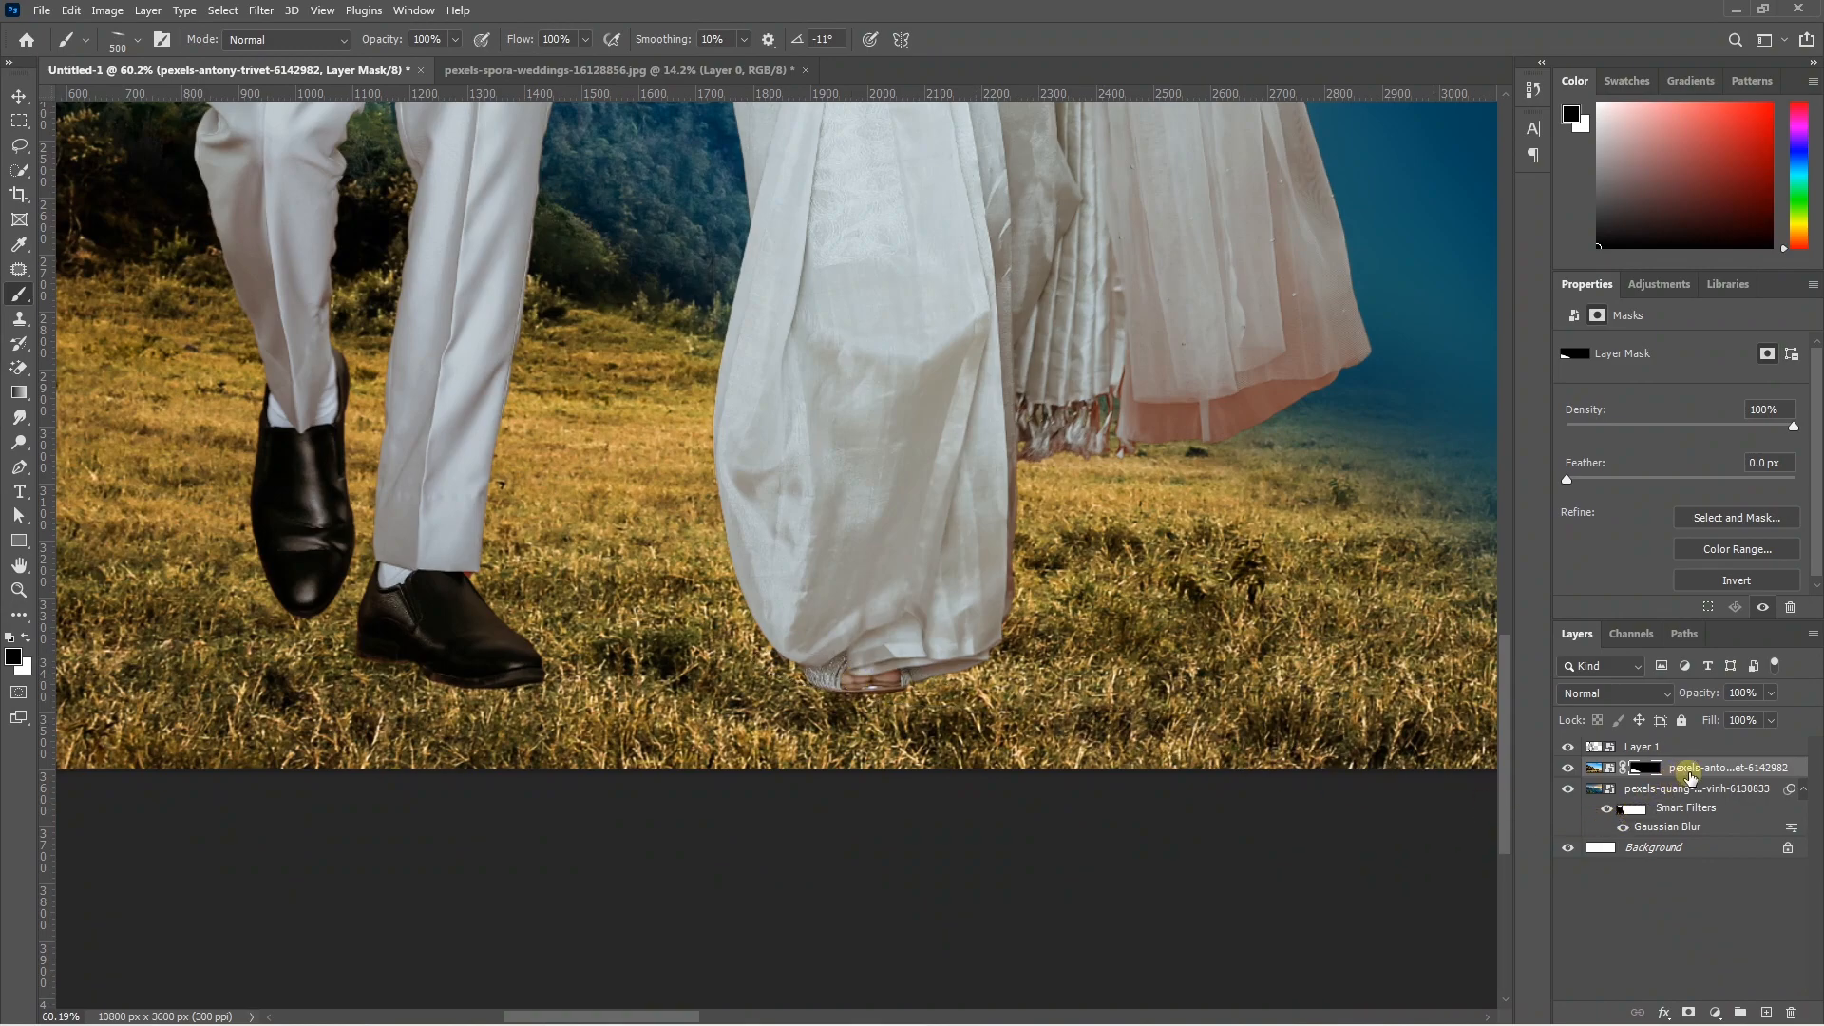
- Add a new layer named "shadows" between the couple and the grass, with black as the painting colour
{"action": "left_click", "coordinate": [1764, 1012]}
{"action": "key", "text": "x"}
{"action": "double_click", "coordinate": [1642, 767]}
{"action": "type", "text": "shadows"}
{"action": "key", "text": "Return"}
{"action": "key", "text": "x"}
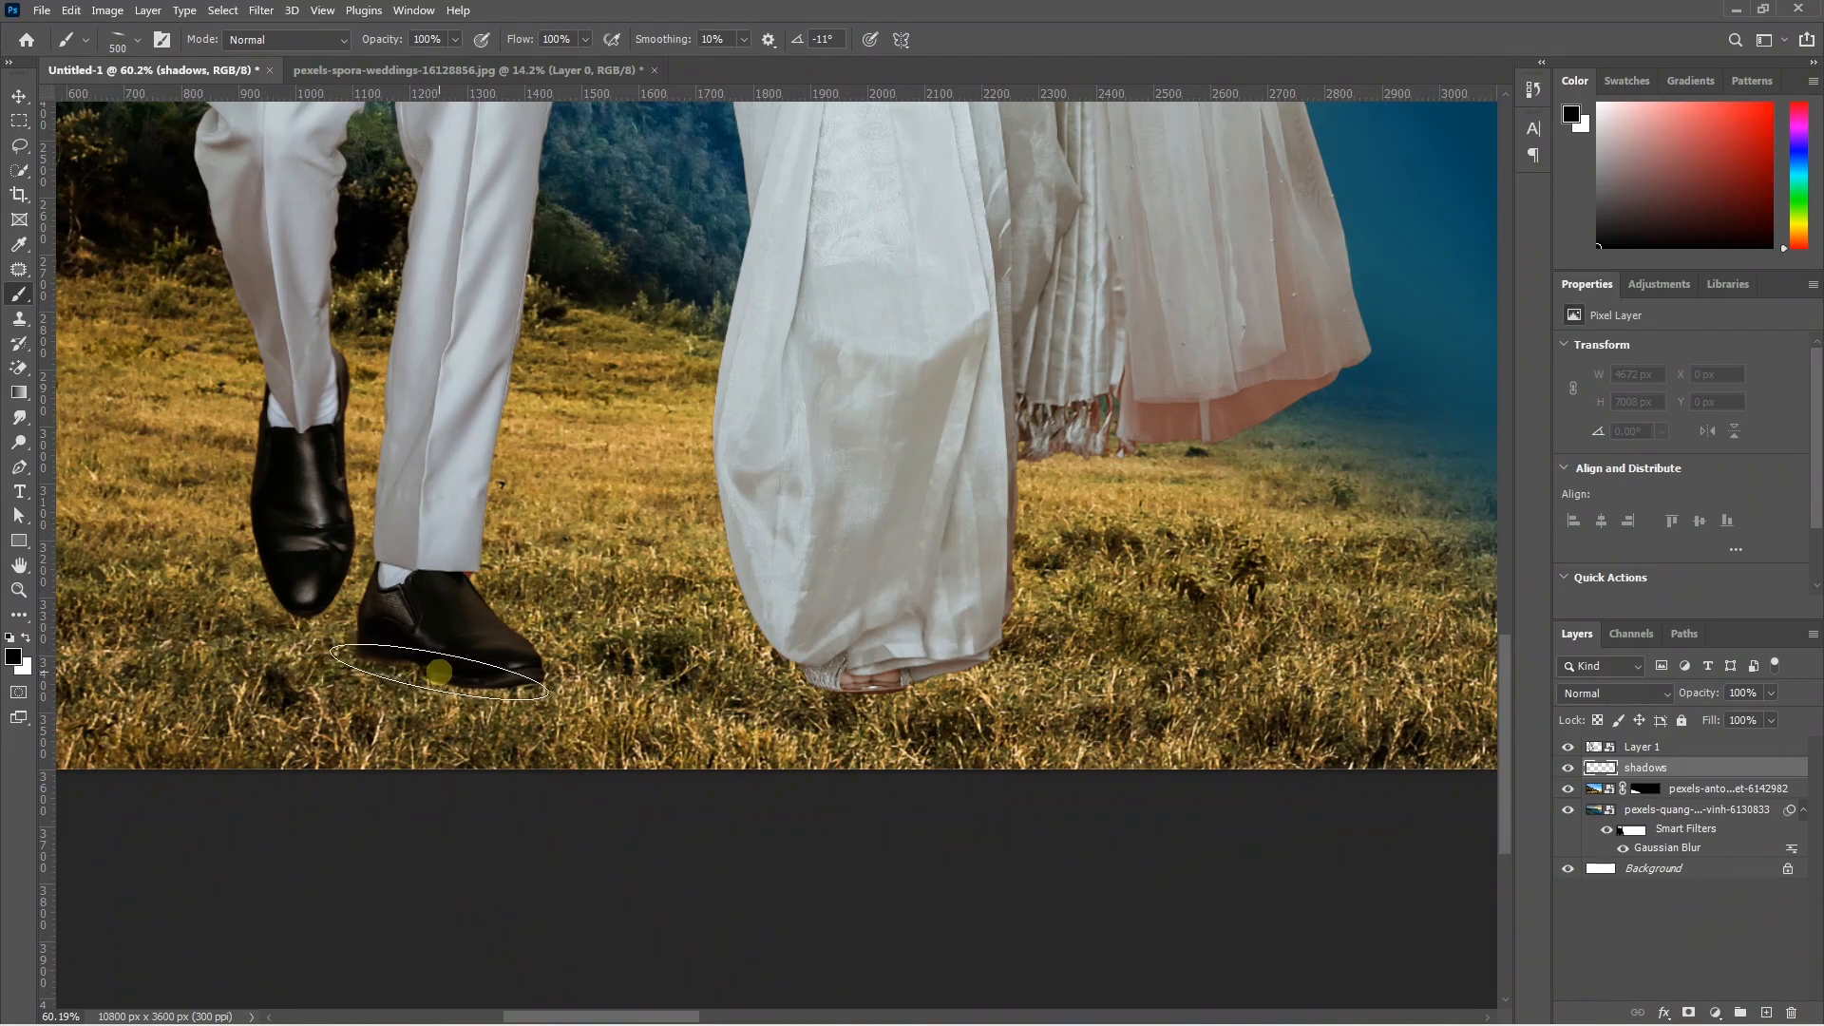
- Paint a black contact shadow under the groom's planted shoe and set the brush angle to -1°
{"action": "left_click", "coordinate": [439, 671]}
{"action": "left_click", "coordinate": [442, 673]}
{"action": "key", "text": "Left"}
{"action": "key", "text": "Left"}
{"action": "key", "text": "Left"}
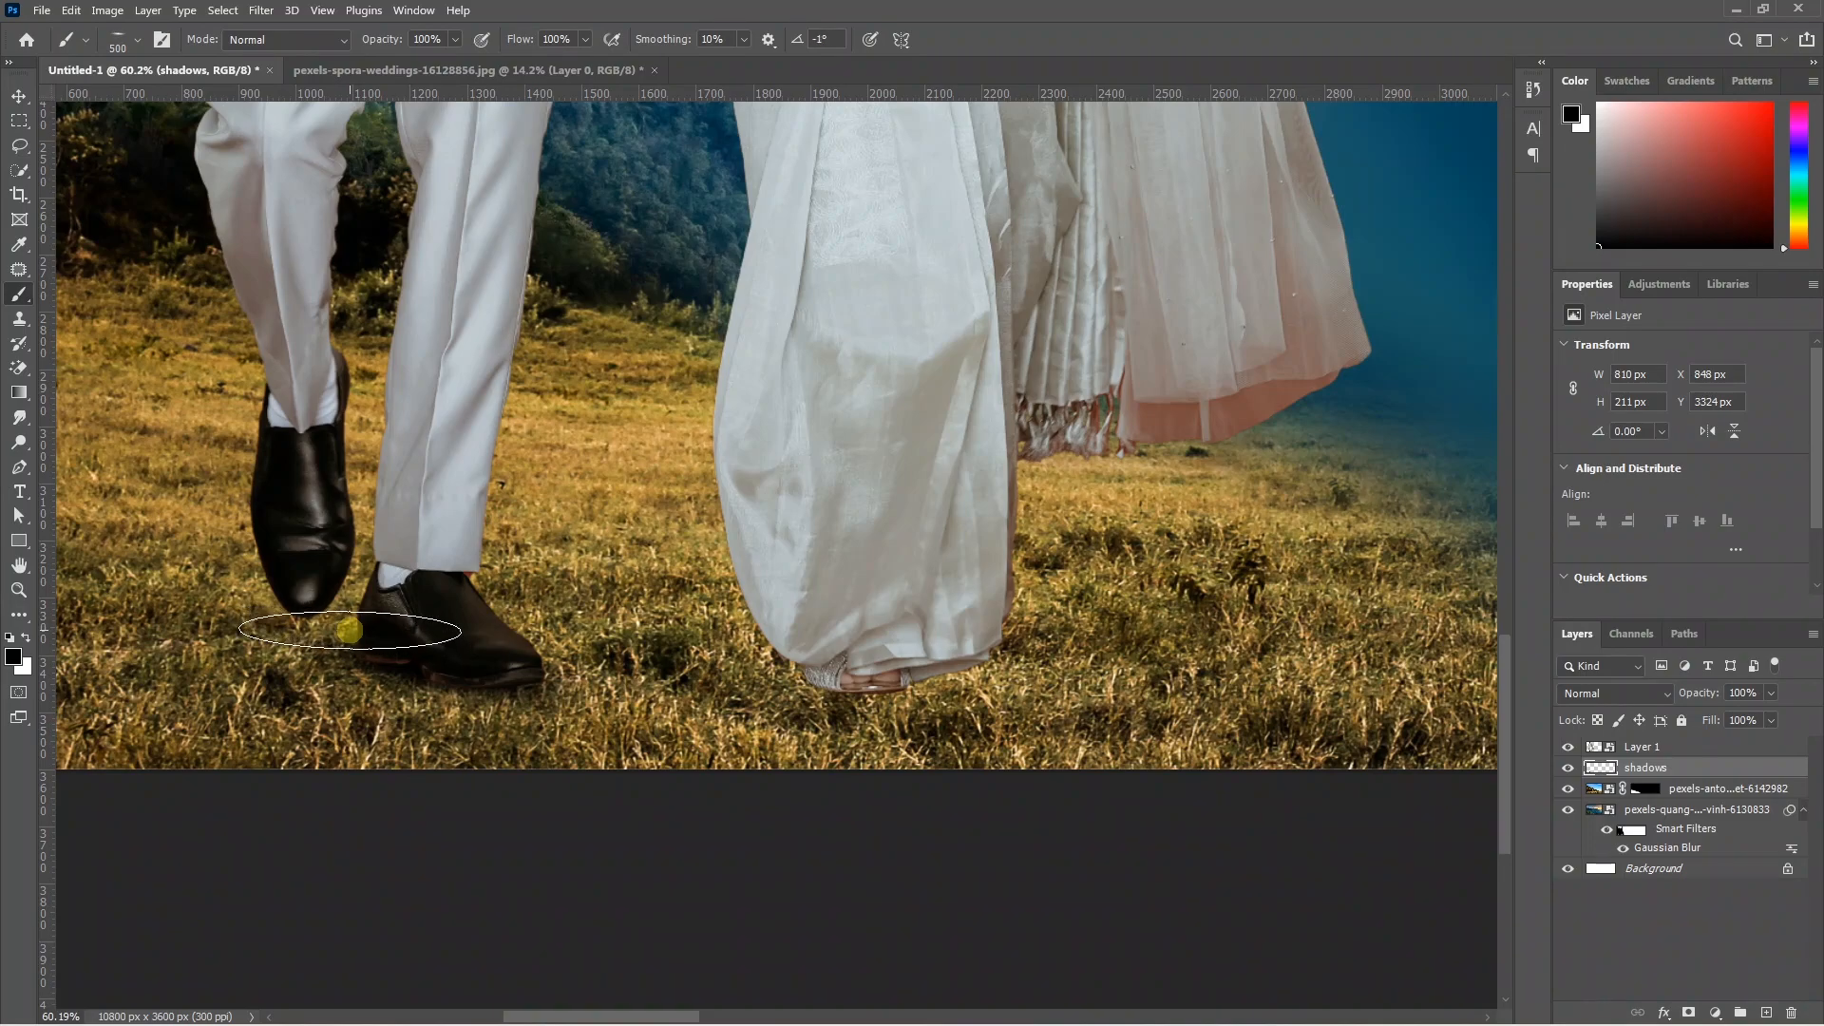
- Paint a black contact shadow beneath the toe of the groom's raised shoe with a 250 px brush
{"action": "key", "text": "bracketleft"}
{"action": "key", "text": "bracketleft"}
{"action": "key", "text": "bracketleft"}
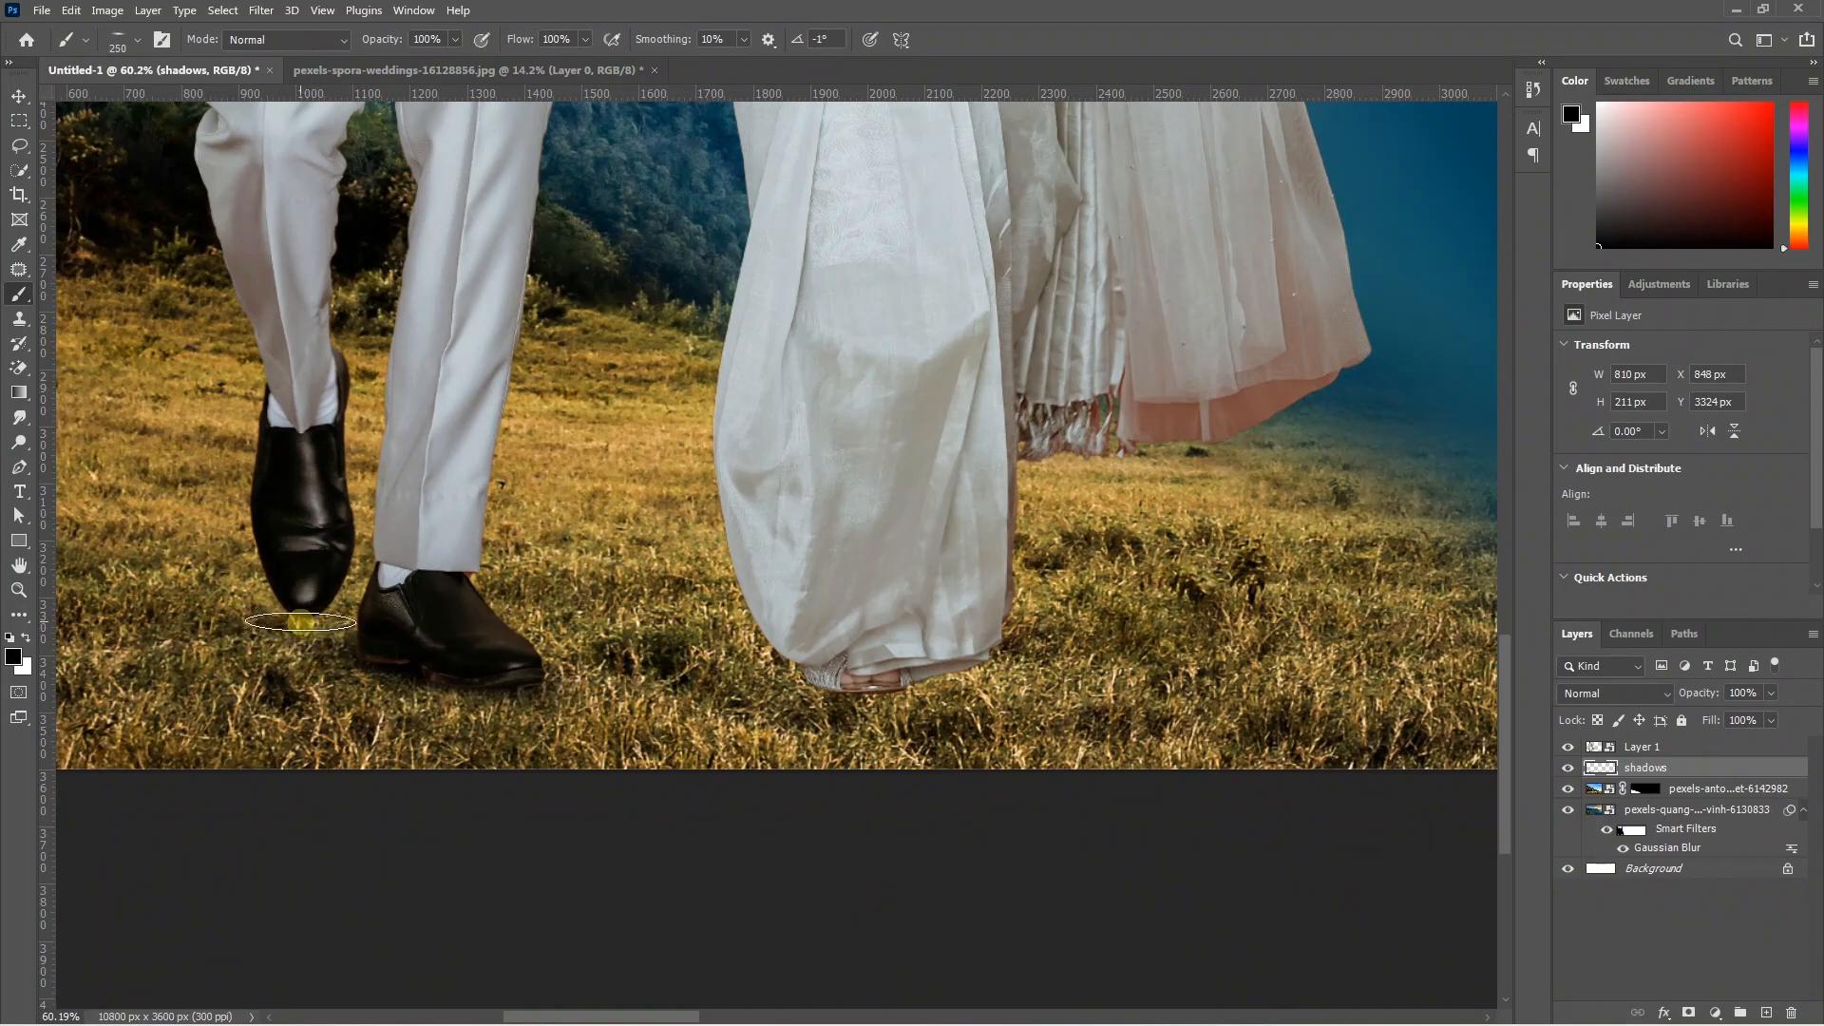
{"action": "left_click", "coordinate": [299, 621]}
- Paint a contact shadow under the bride's foot and dress hem, enlarging the brush to 500 px
{"action": "key", "text": "bracketright"}
{"action": "left_click", "coordinate": [954, 705]}
{"action": "key", "text": "bracketright"}
{"action": "key", "text": "bracketright"}
{"action": "left_click", "coordinate": [912, 694]}
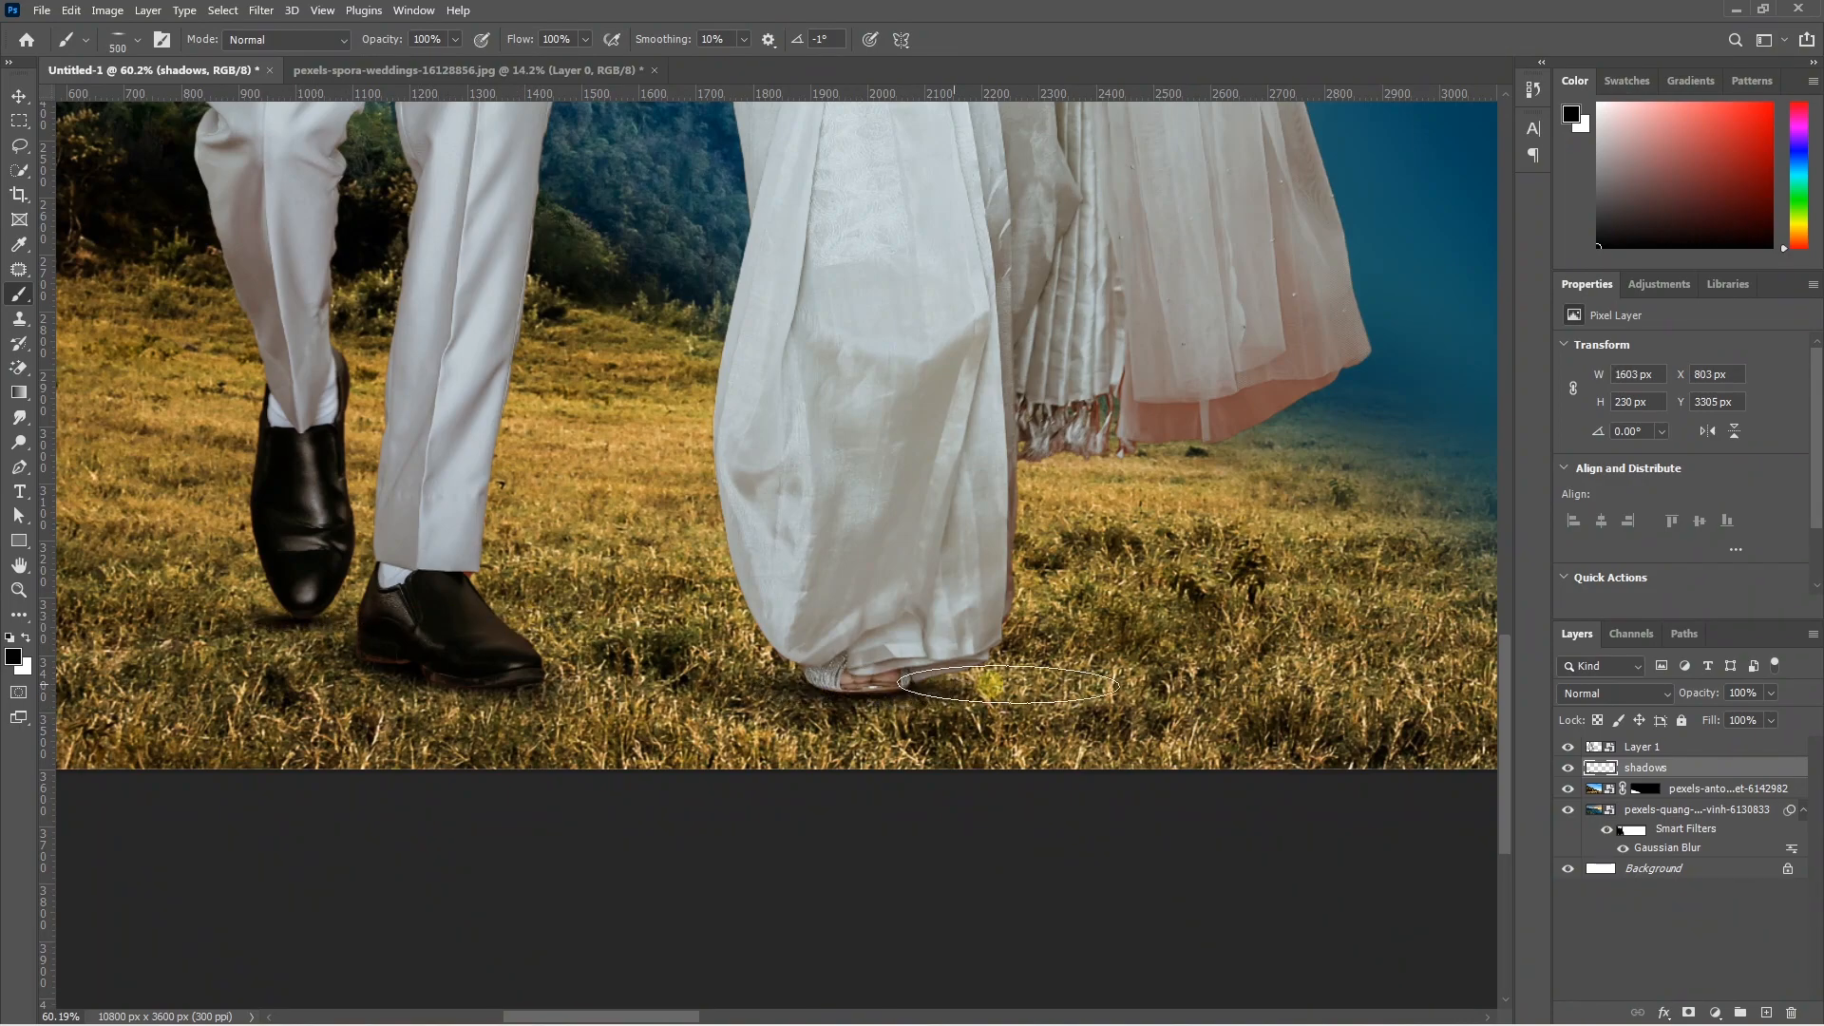
- Add a new layer named "overall shadow" above the shadows layer
{"action": "scroll", "coordinate": [950, 702], "scroll_direction": "down", "scroll_amount": 2}
{"action": "left_click", "coordinate": [1767, 1013]}
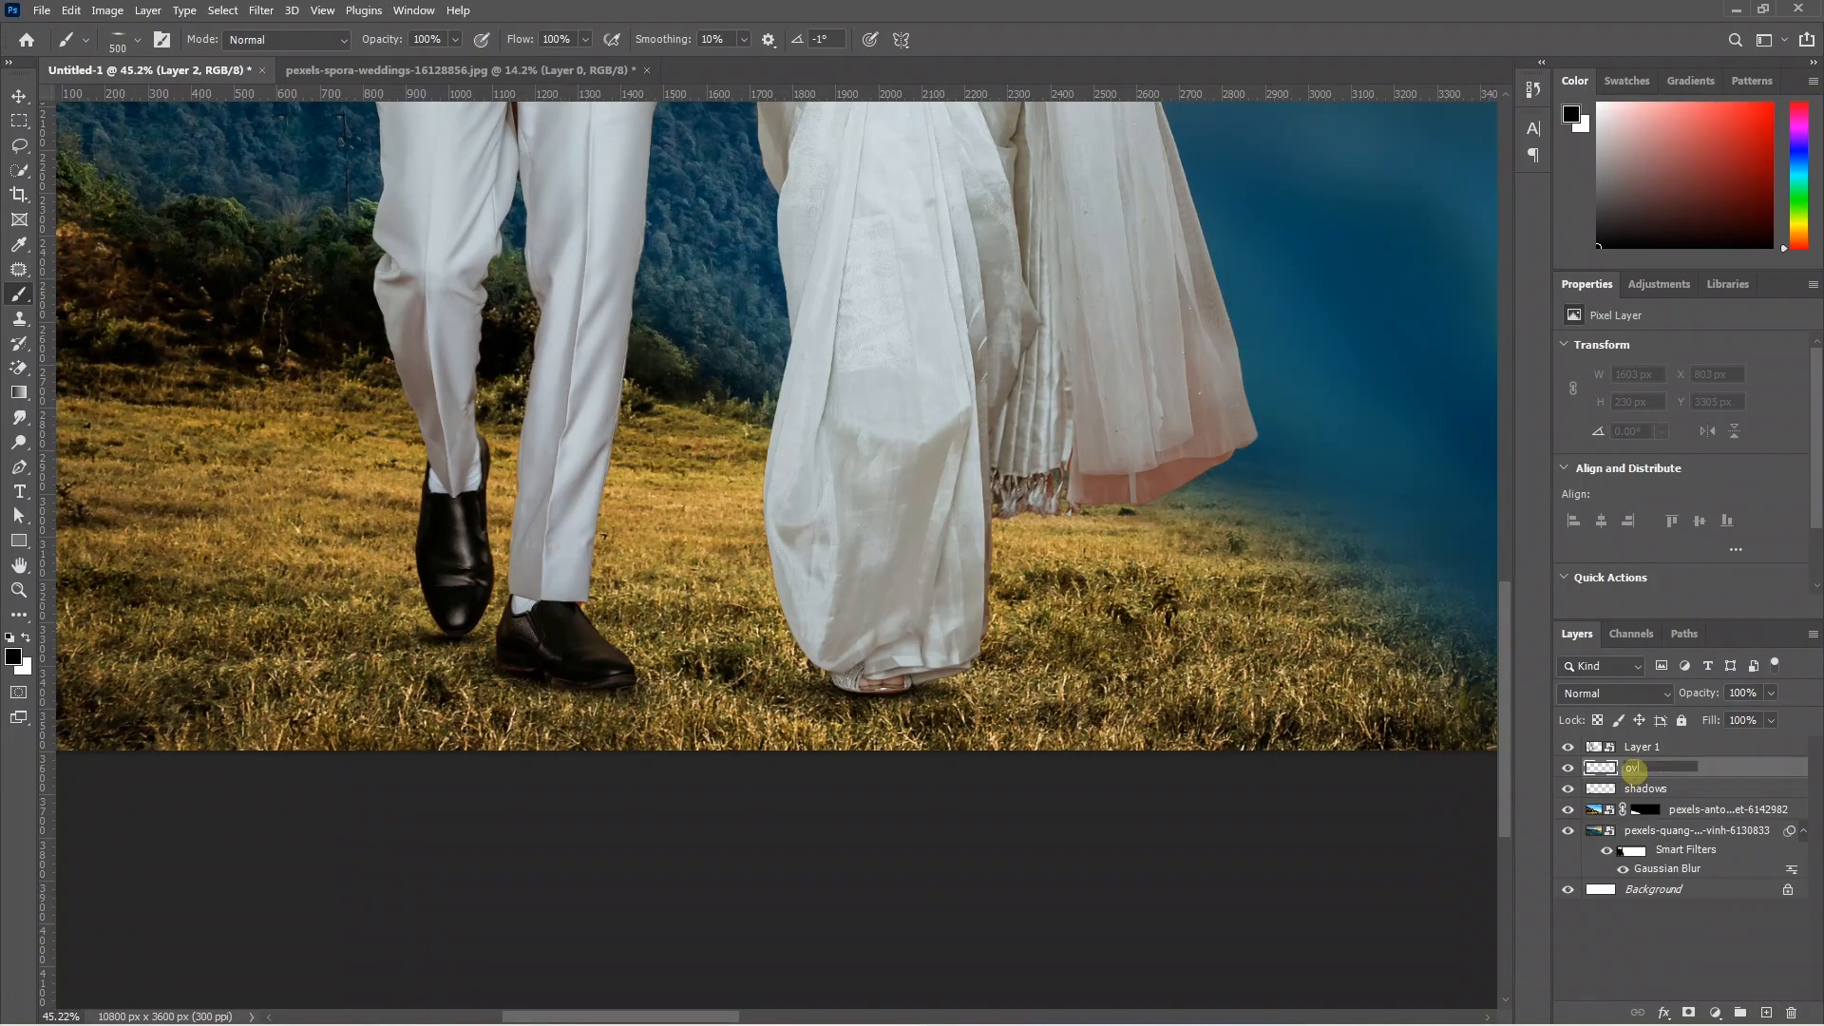
{"action": "key", "text": "Return"}
- Enlarge the flattened brush to 1100 px and paint a wide soft shadow around the groom's shoes
{"action": "key", "text": "bracketright"}
{"action": "key", "text": "bracketright"}
{"action": "key", "text": "bracketright"}
{"action": "key", "text": "bracketright"}
{"action": "key", "text": "bracketright"}
{"action": "key", "text": "bracketright"}
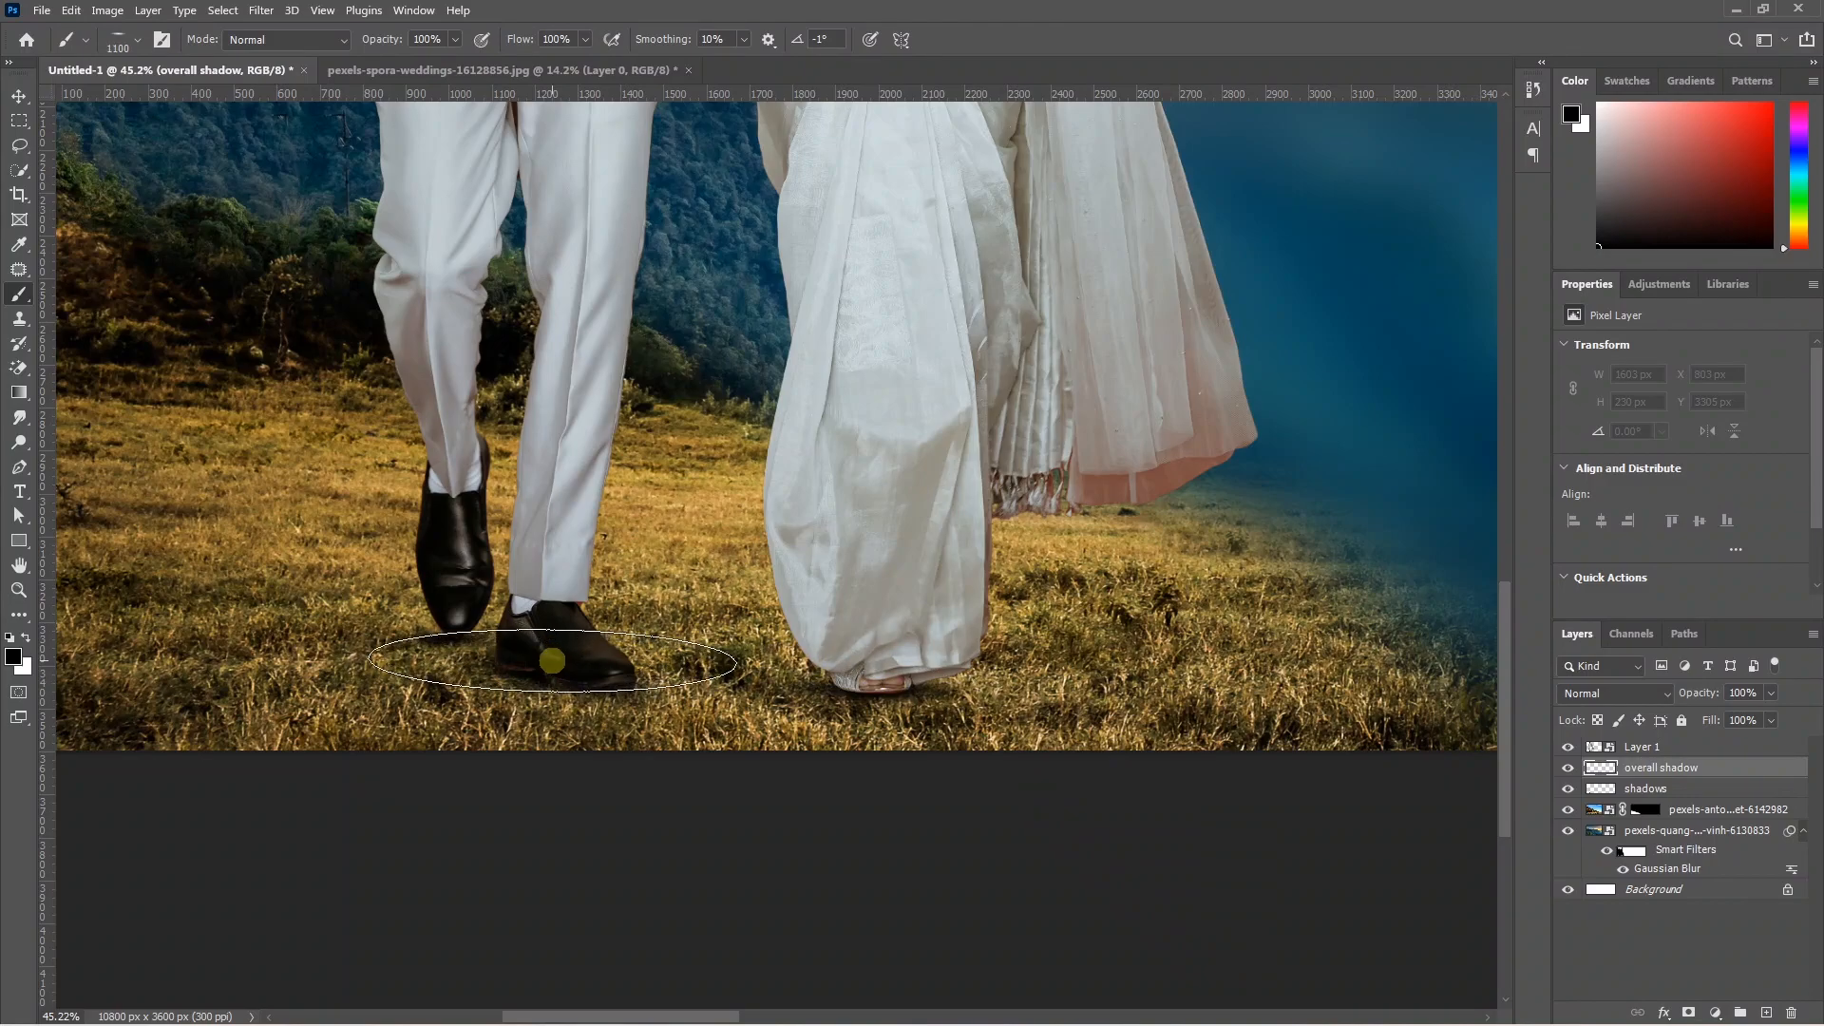
{"action": "left_click_drag", "start_coordinate": [552, 661], "coordinate": [510, 646]}
- Enlarge the brush to 1600 px and paint a broad shadow on the grass beneath the bride and her dress
{"action": "key", "text": "bracketright"}
{"action": "key", "text": "bracketright"}
{"action": "key", "text": "bracketright"}
{"action": "key", "text": "bracketright"}
{"action": "key", "text": "bracketright"}
{"action": "mouse_move", "coordinate": [898, 670]}
{"action": "left_mouse_down"}
{"action": "mouse_move", "coordinate": [1264, 705]}
{"action": "mouse_move", "coordinate": [1235, 684]}
{"action": "left_mouse_up"}
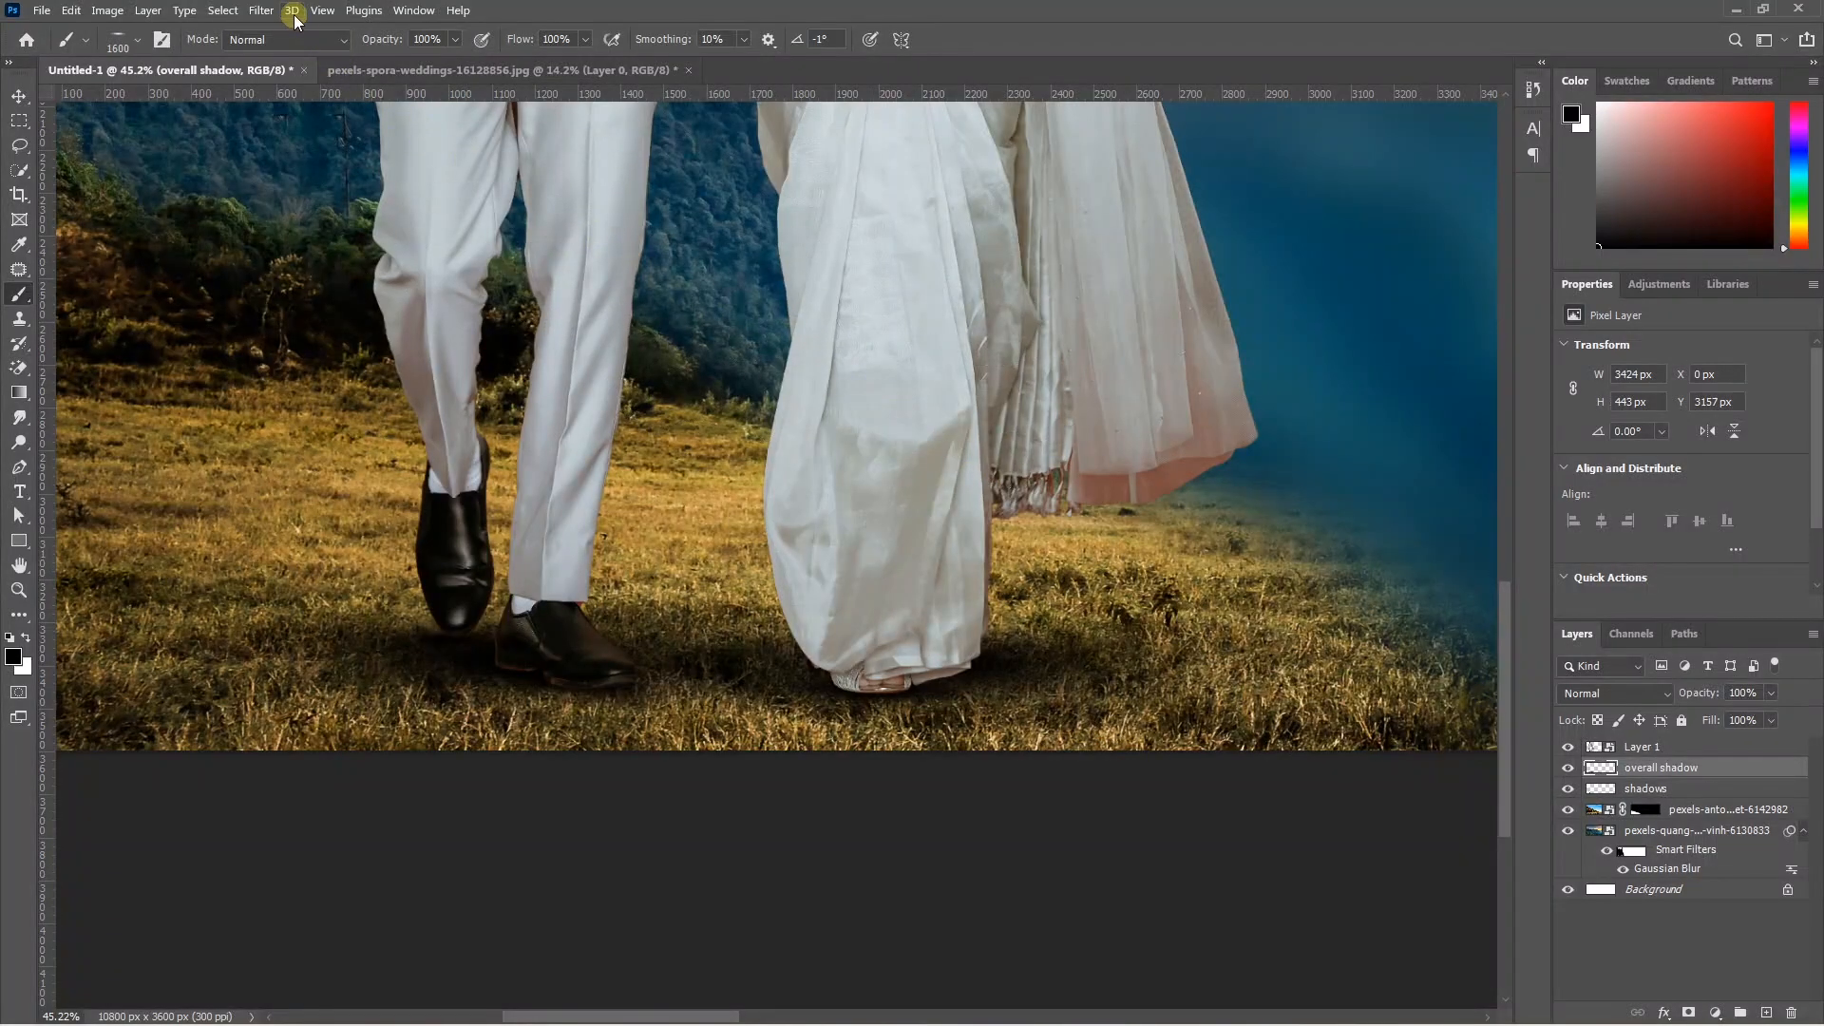
- Apply a Gaussian Blur with a 58.2 px radius to the overall shadow layer
{"action": "left_click", "coordinate": [260, 10]}
{"action": "mouse_move", "coordinate": [328, 254]}
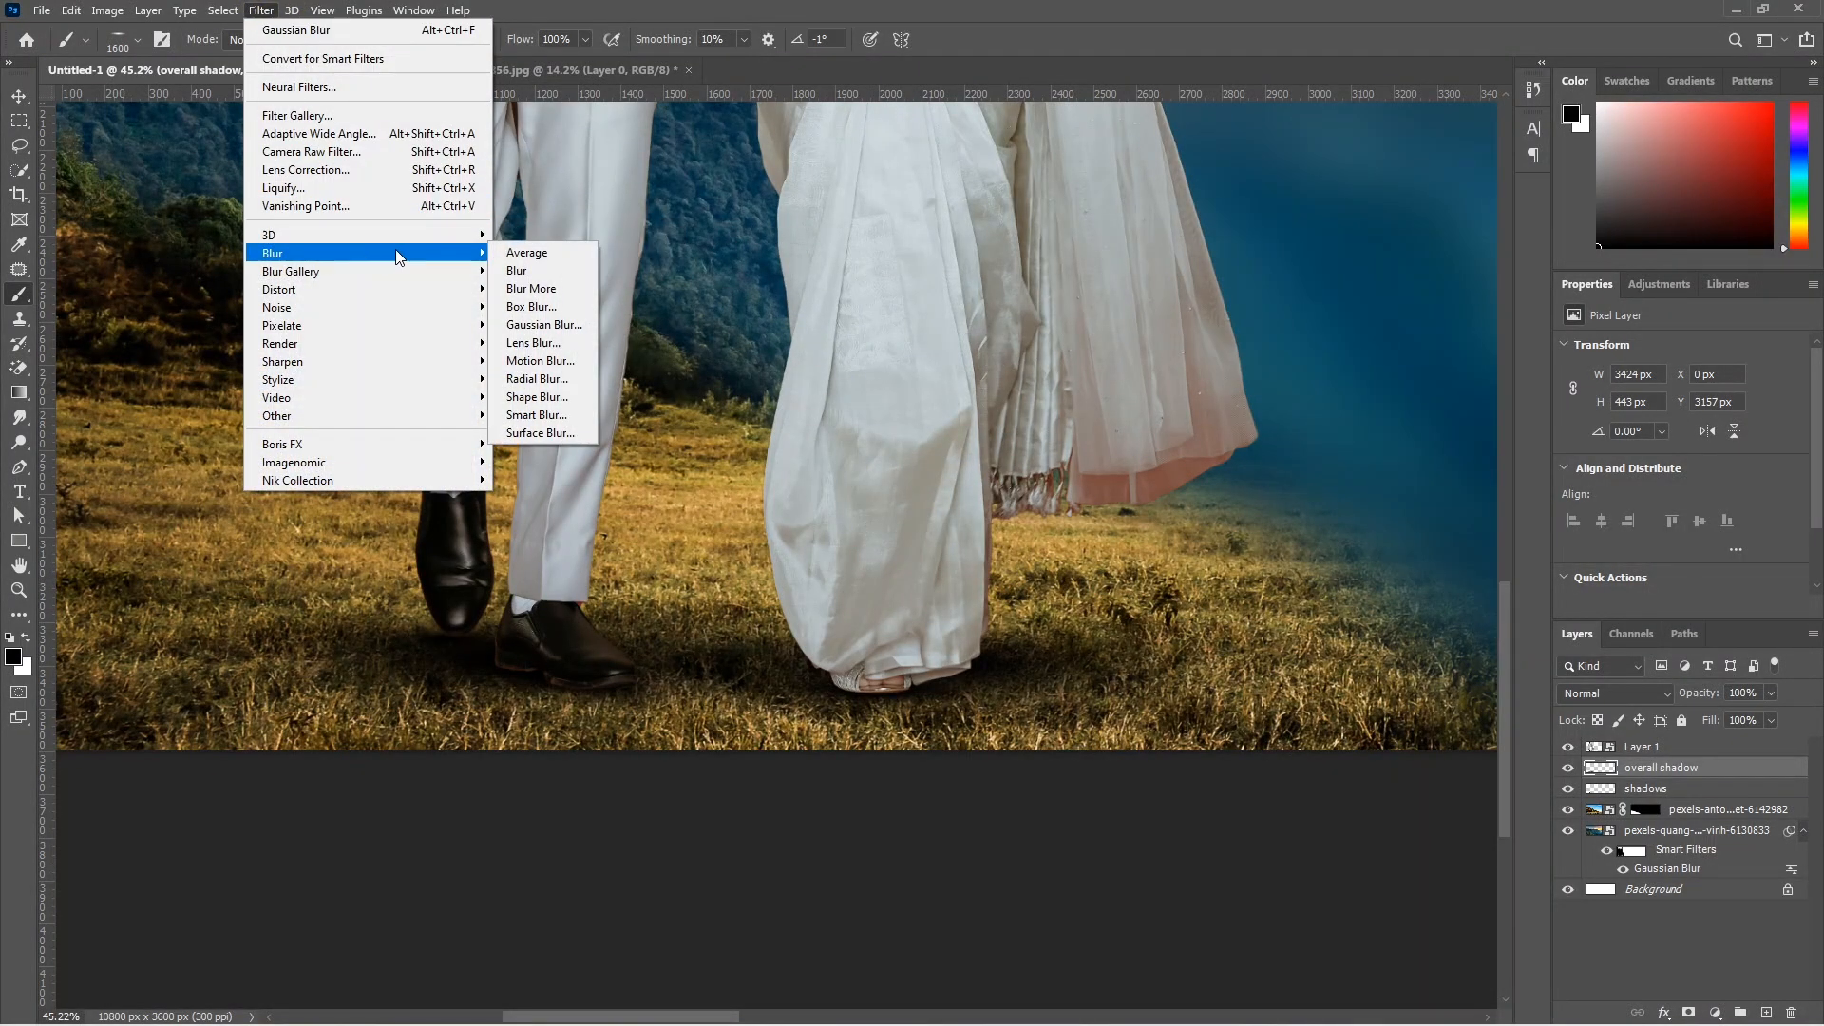
{"action": "left_click", "coordinate": [538, 324]}
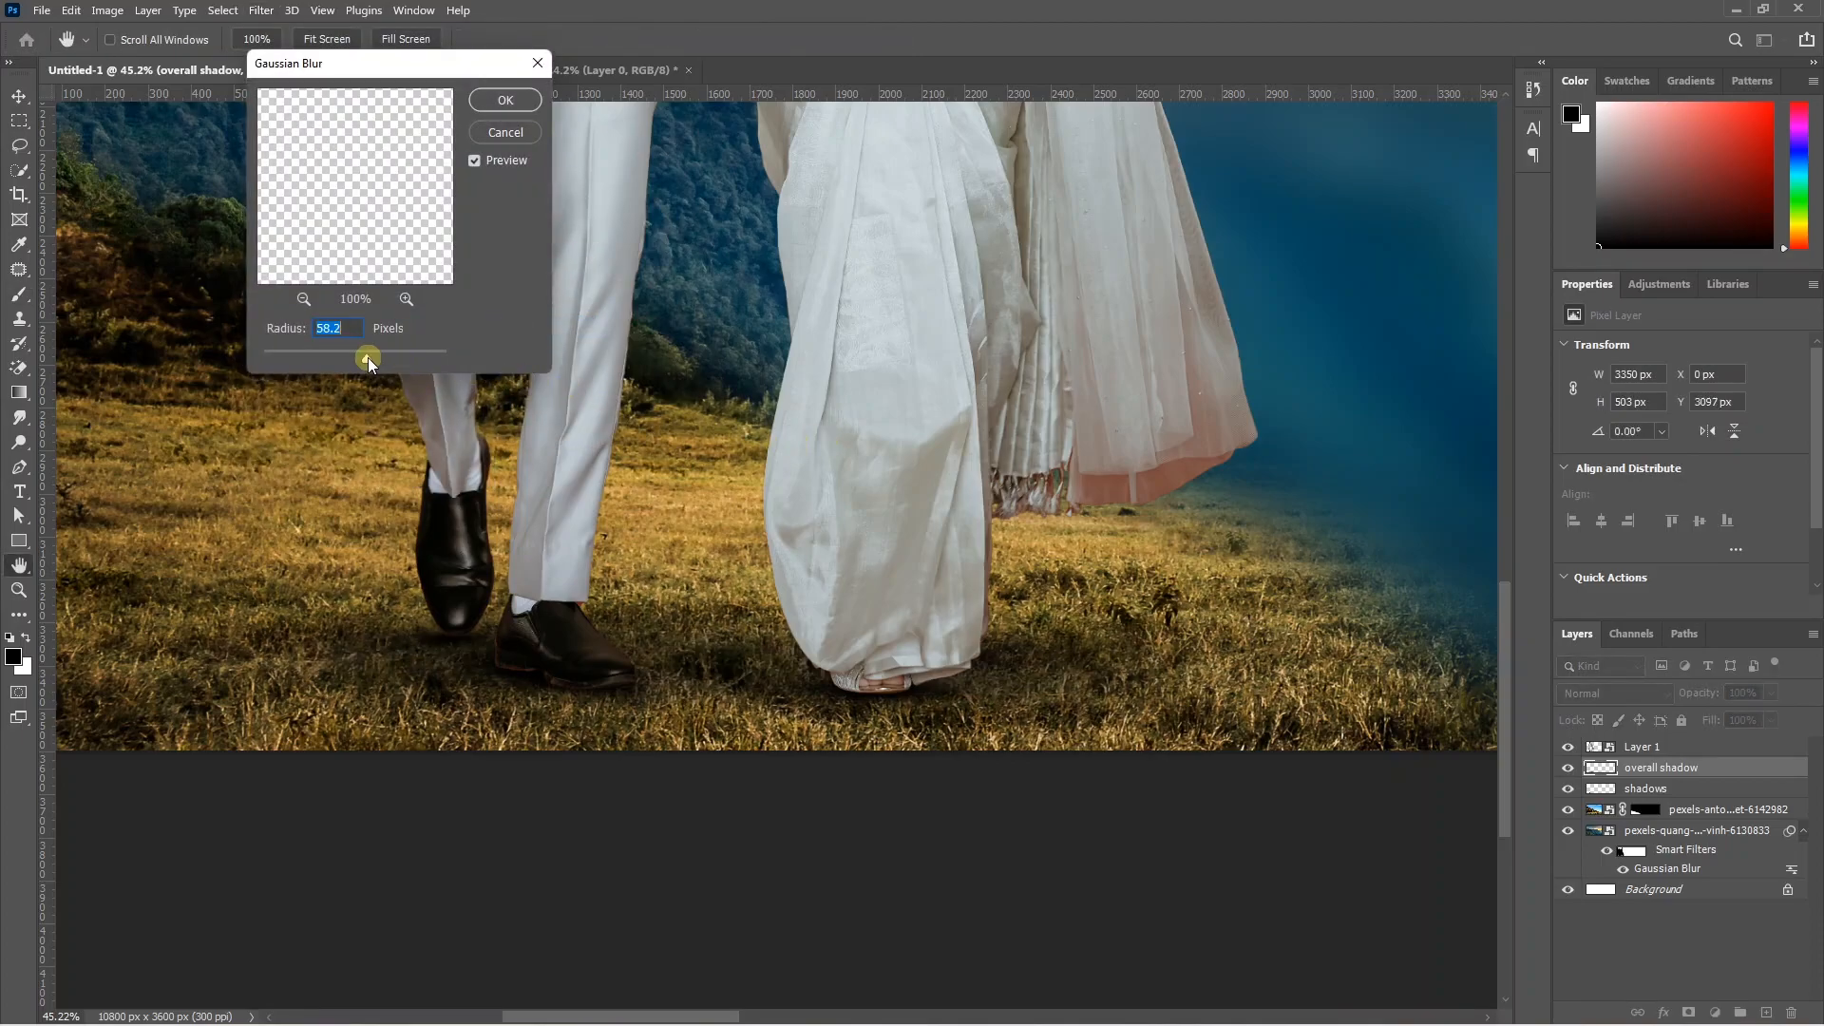
{"action": "left_click", "coordinate": [505, 100]}
- Reduce the overall shadow layer's opacity to 53% and open the opacity setting of the shadows layer
{"action": "left_click", "coordinate": [1771, 692]}
{"action": "left_click_drag", "start_coordinate": [1772, 715], "coordinate": [1730, 719]}
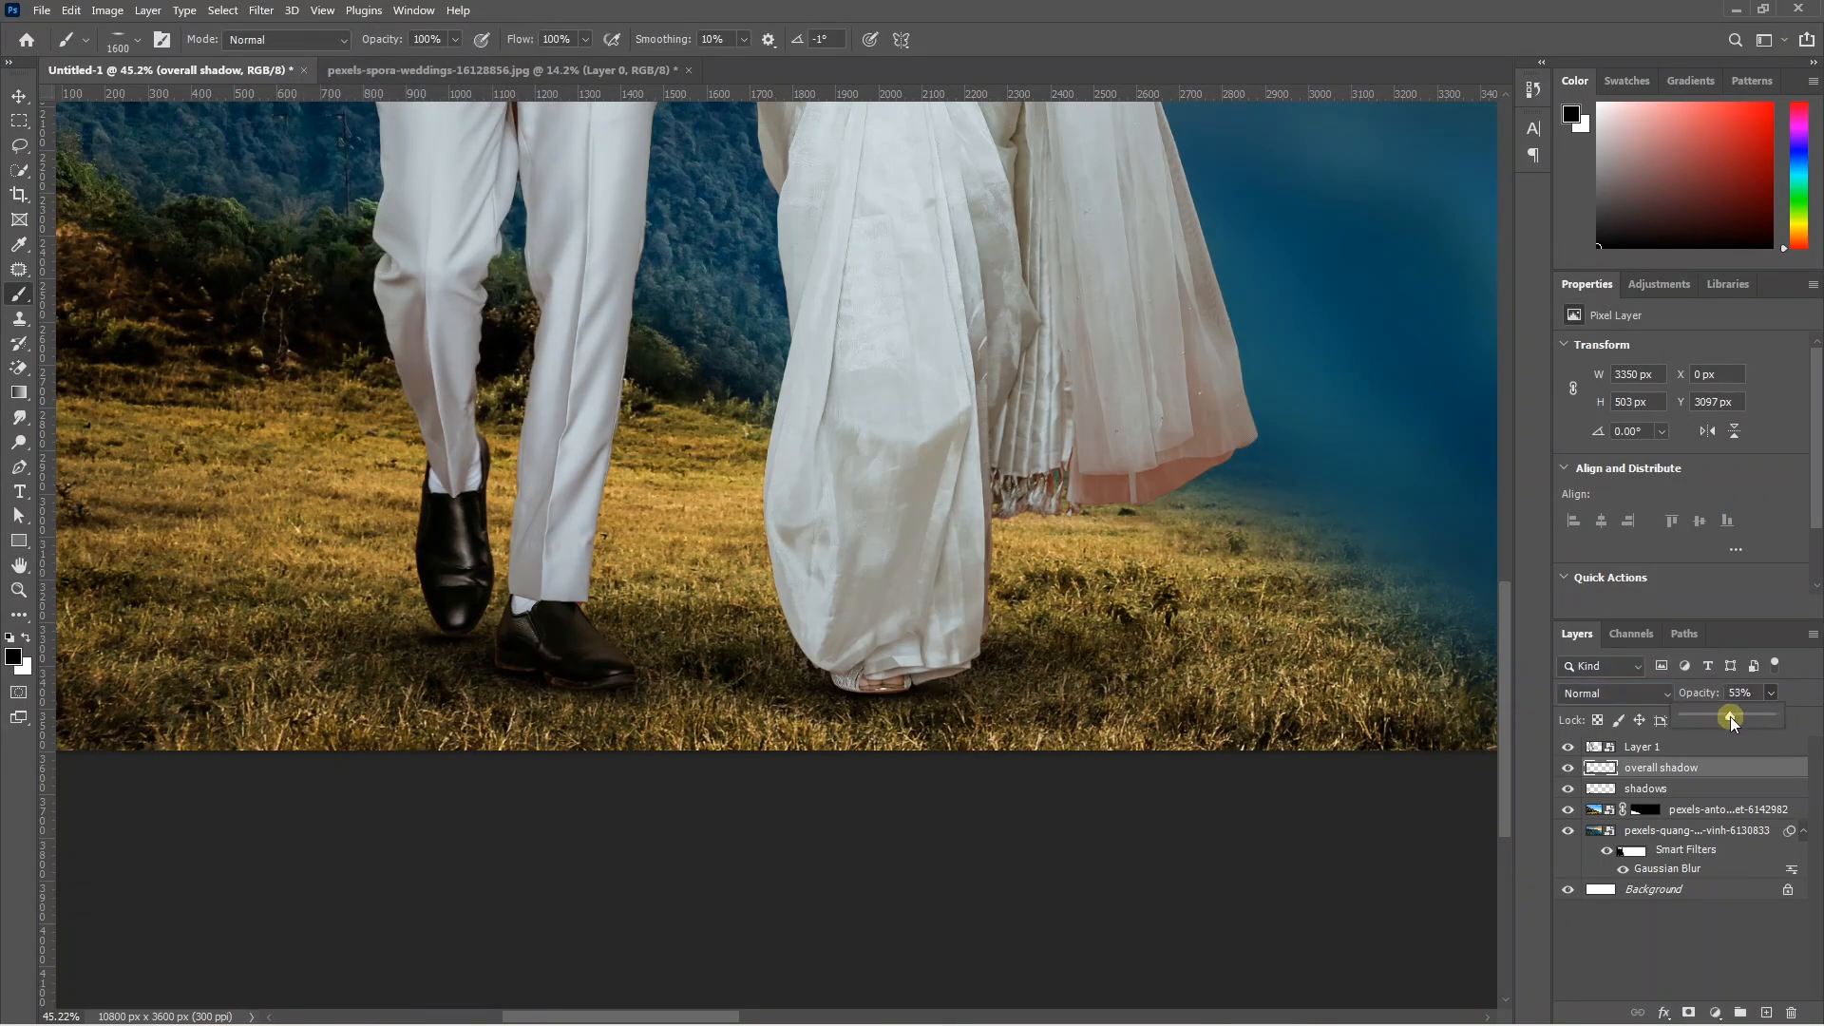
{"action": "left_click", "coordinate": [1667, 789]}
{"action": "left_click", "coordinate": [1772, 693]}
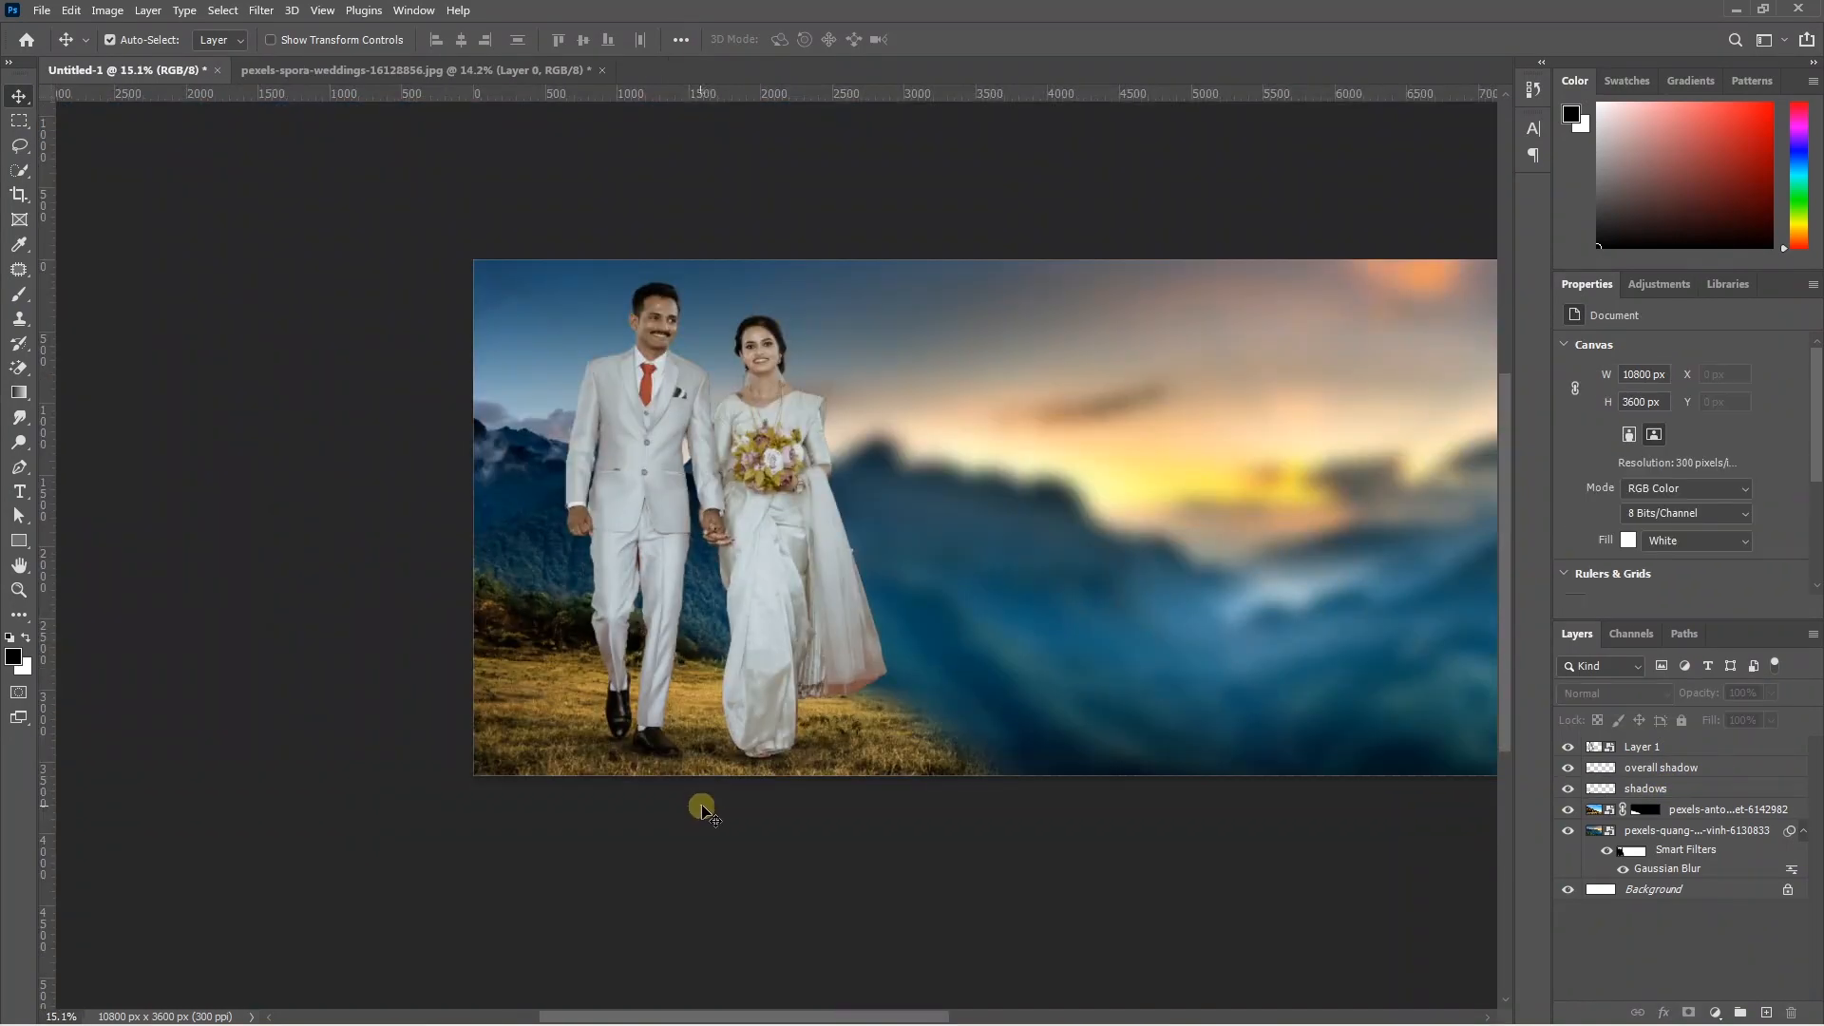
{"action": "scroll", "coordinate": [714, 806], "scroll_direction": "up", "scroll_amount": 4}
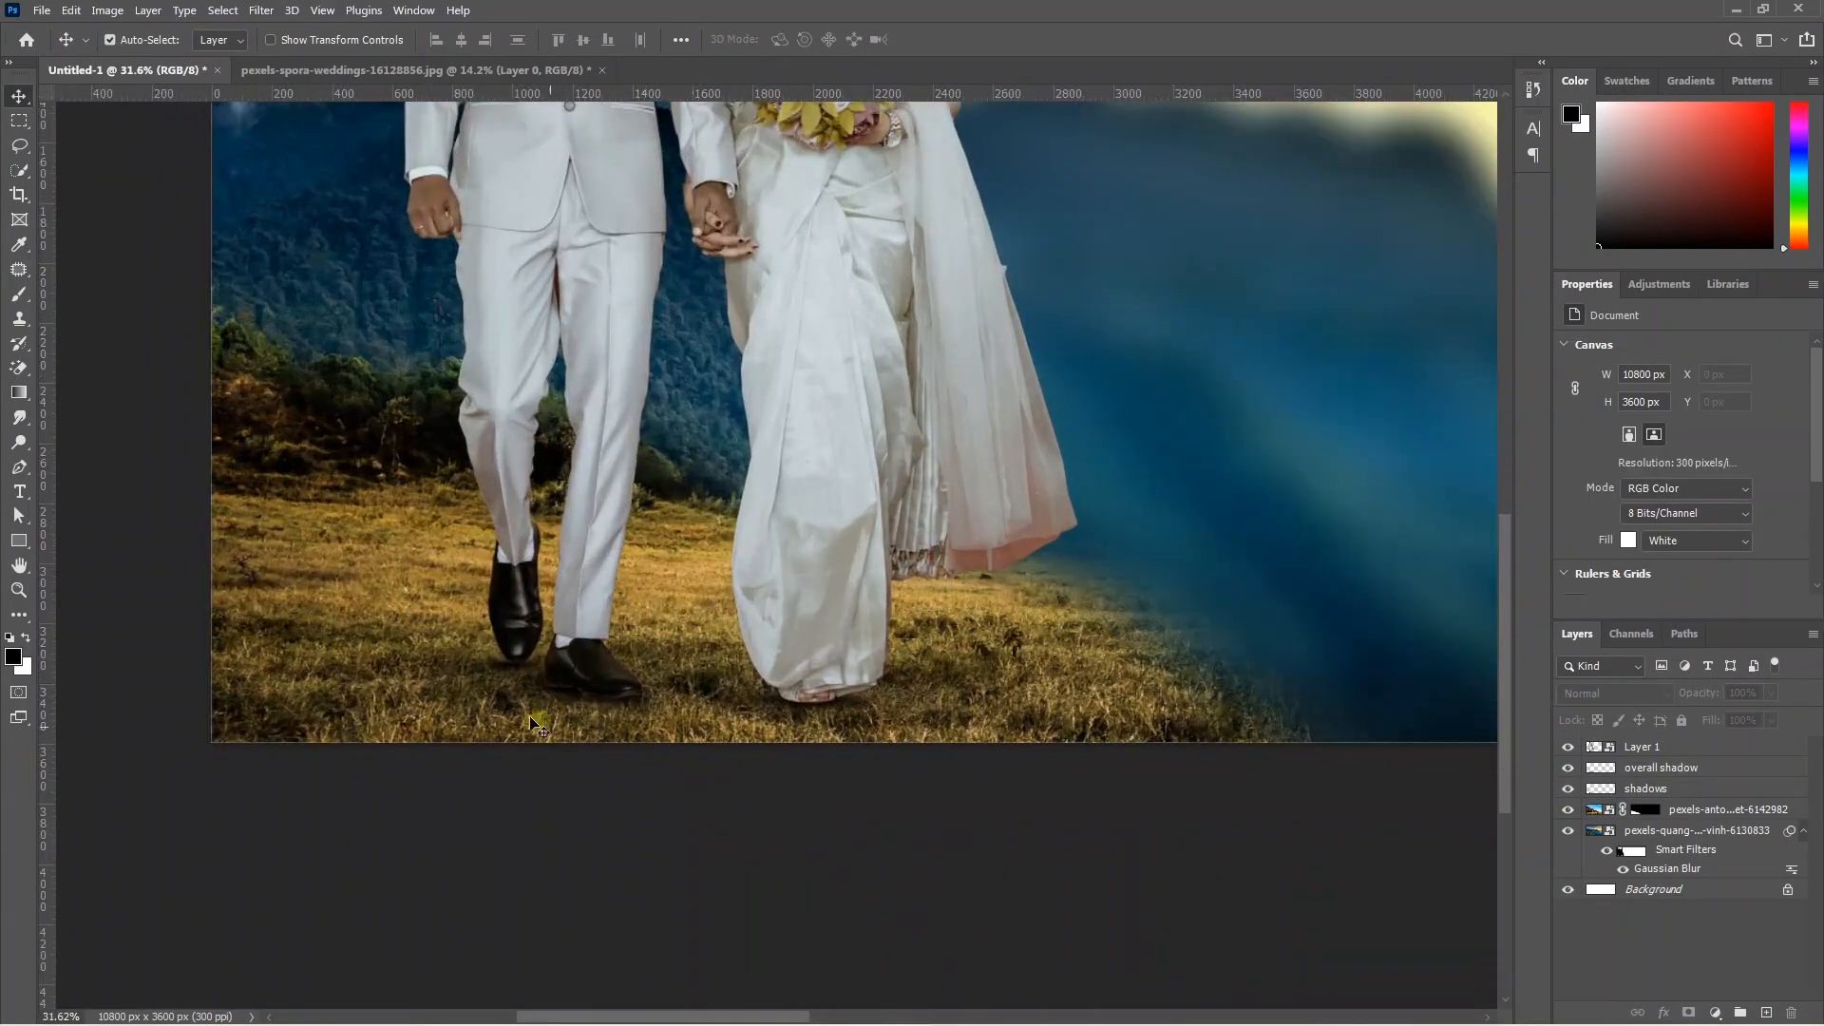
{"action": "scroll", "coordinate": [621, 741], "scroll_direction": "down", "scroll_amount": 4}
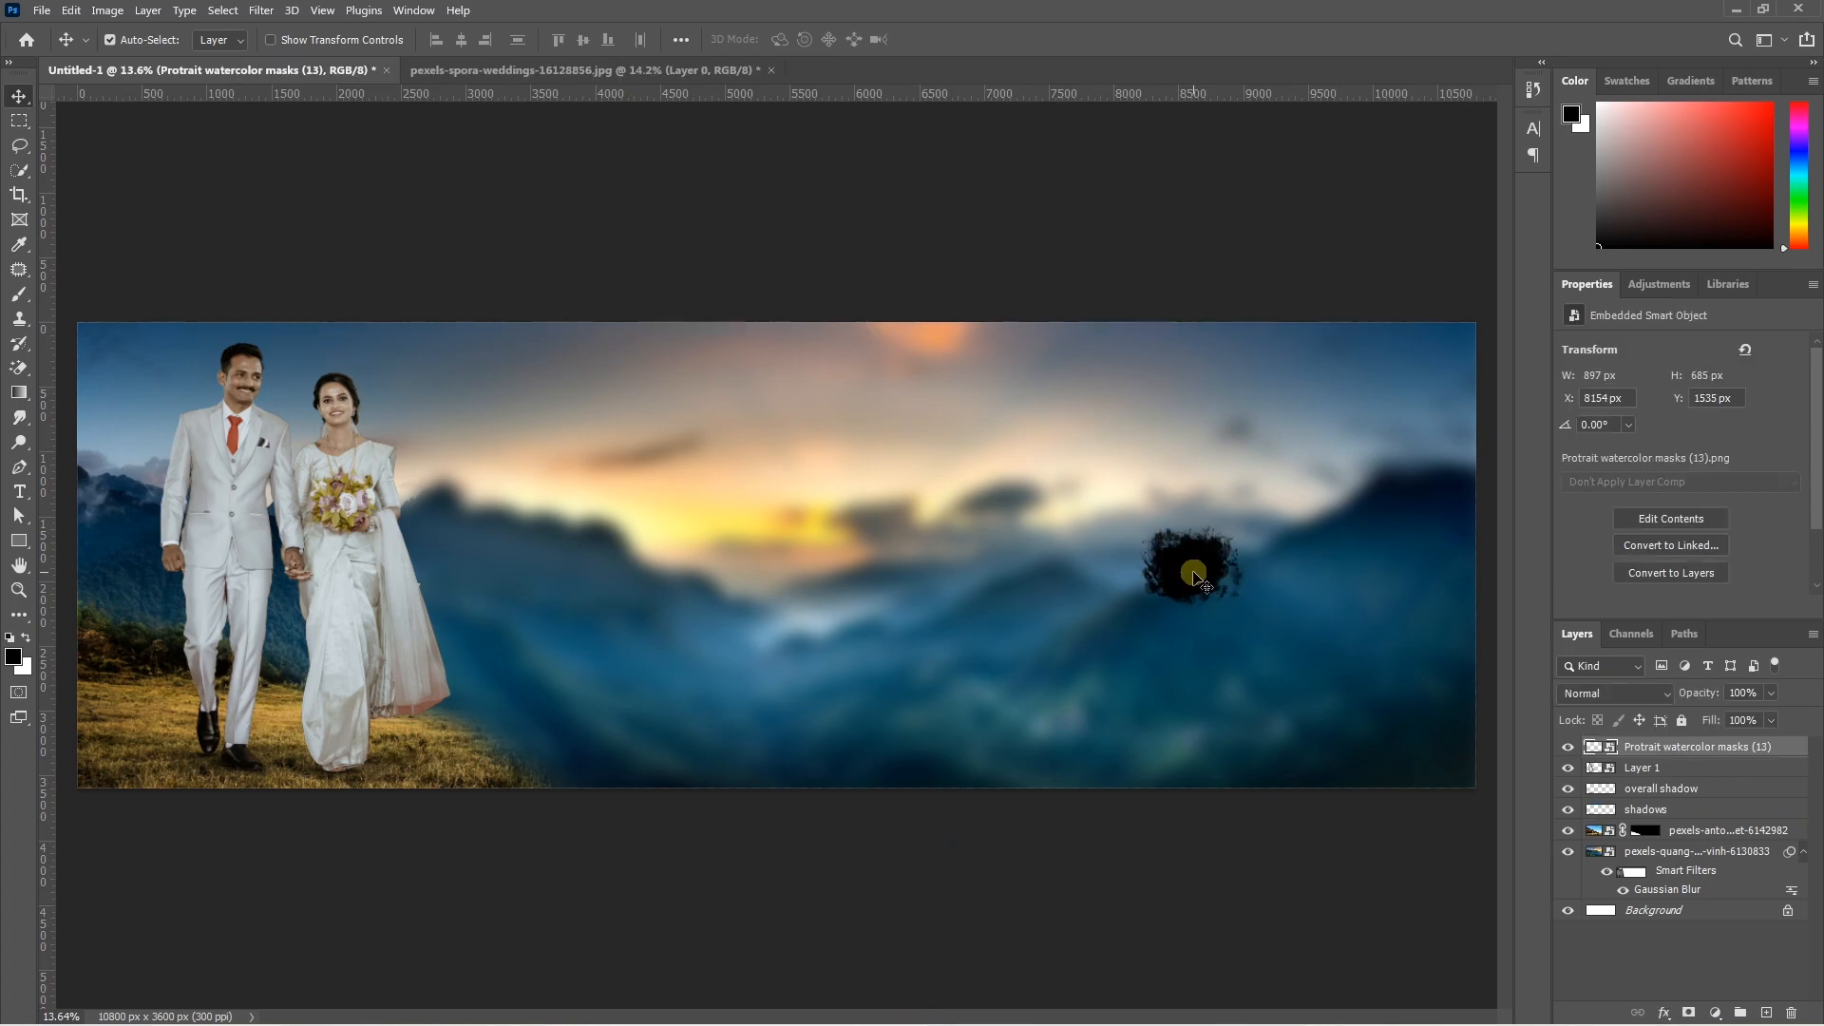
- Enlarge the black watercolor mask to about 4728 x 3593 px over the right end of the album page
{"action": "left_click_drag", "start_coordinate": [1194, 575], "coordinate": [1241, 342]}
{"action": "key", "text": "ctrl+t"}
{"action": "double_click", "coordinate": [1241, 574]}
- Place pexels-spora-weddings-16128865 from the Wedding album creative page 6 folder over the watercolor mask and clip it to the mask
{"action": "key", "text": "alt+Tab"}
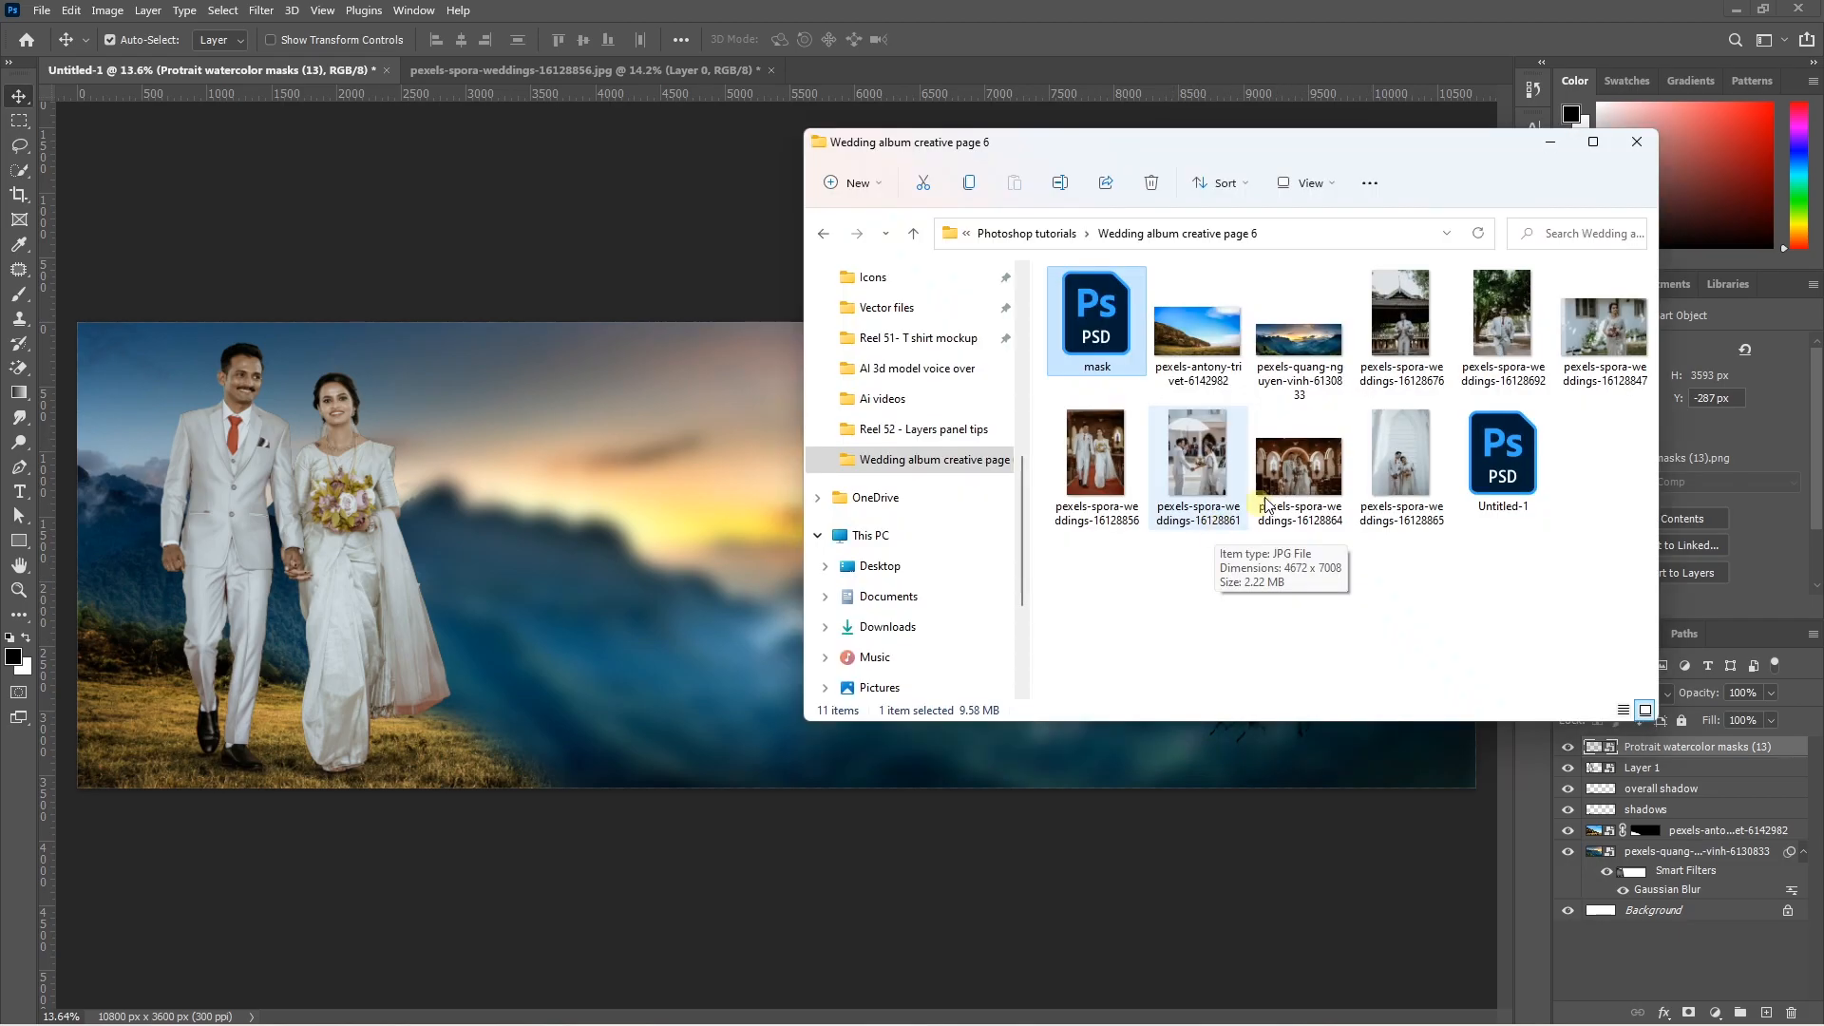
{"action": "left_click_drag", "start_coordinate": [1401, 462], "coordinate": [684, 483]}
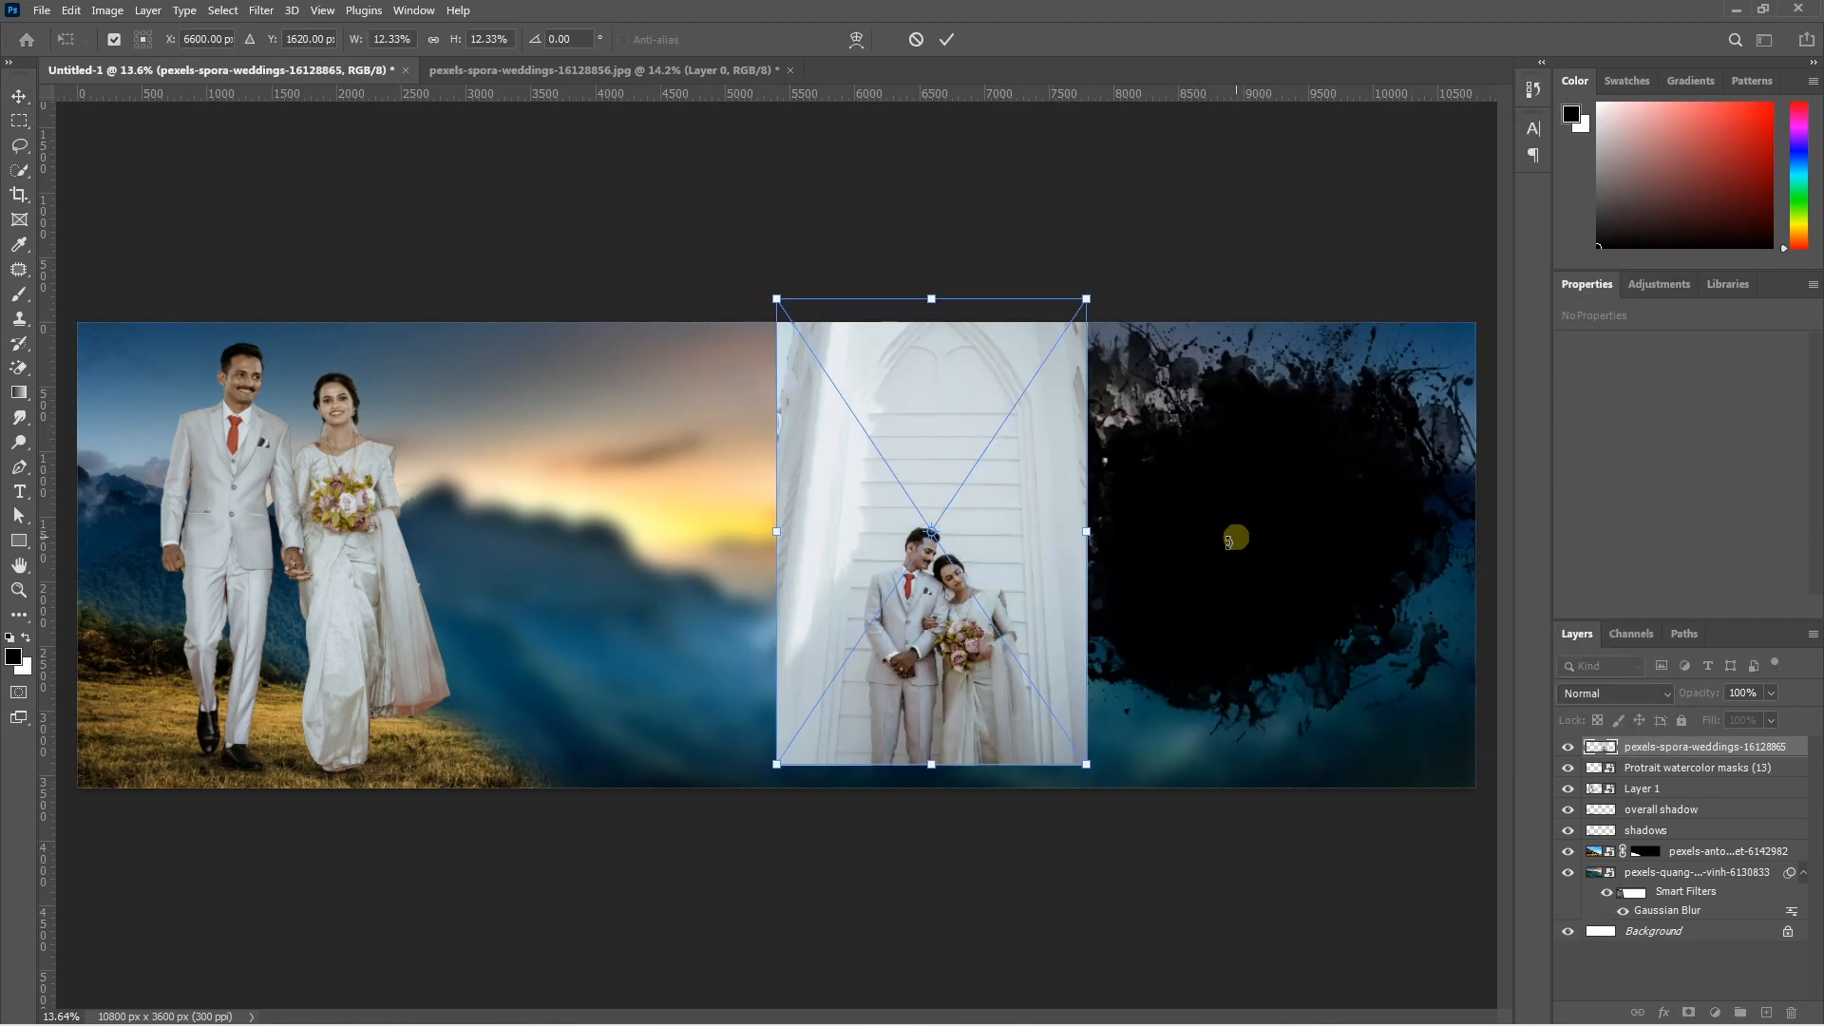
{"action": "left_click_drag", "start_coordinate": [974, 453], "coordinate": [1198, 437]}
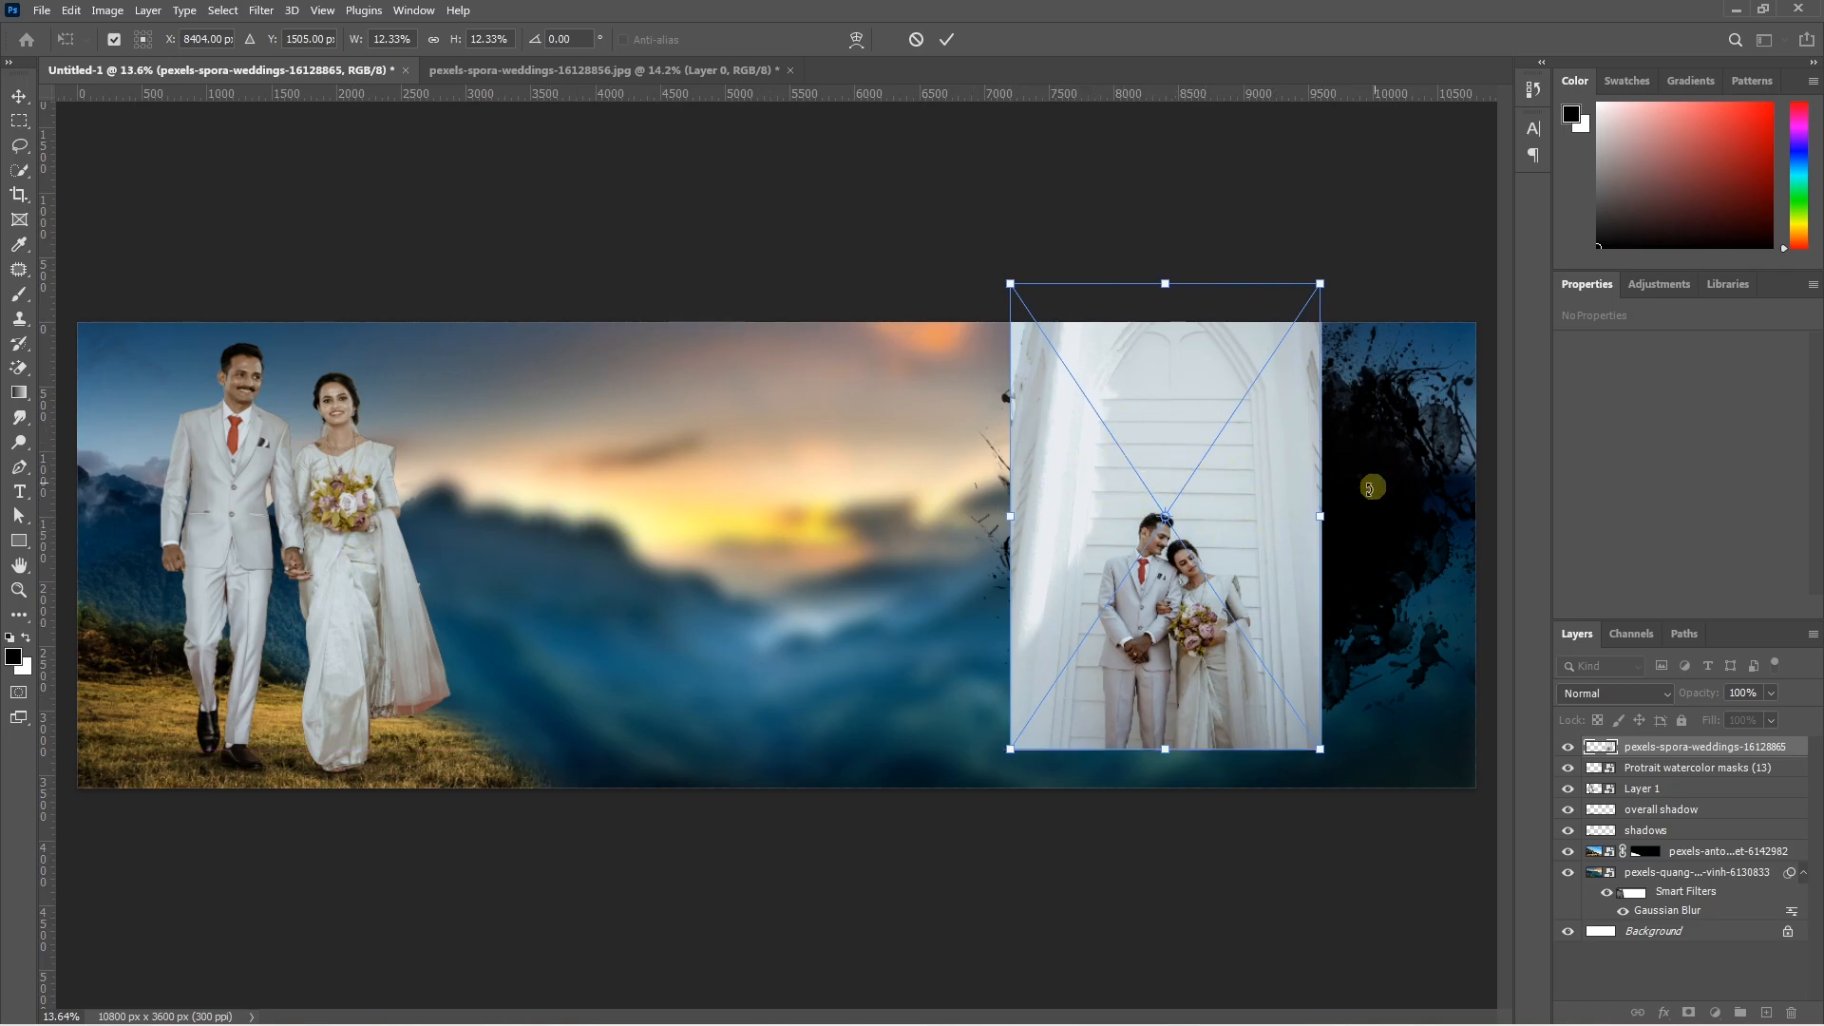
{"action": "key", "text": "Return"}
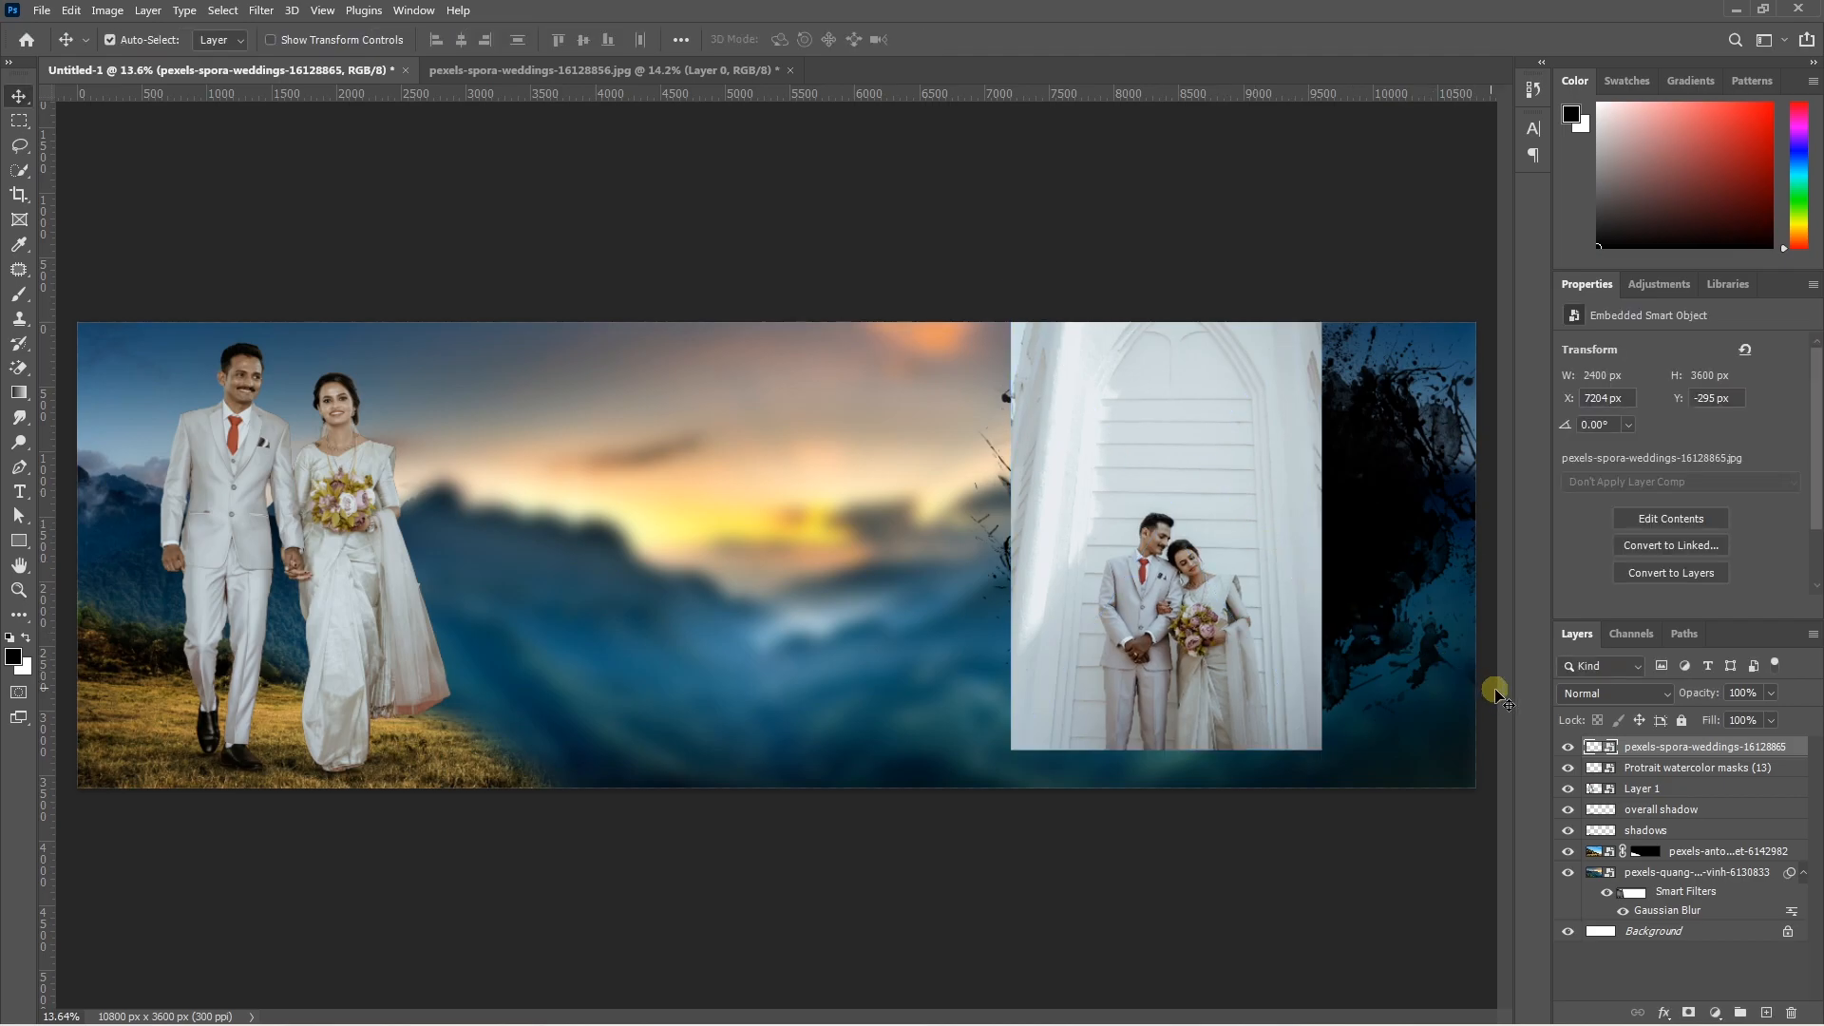
{"action": "left_click", "coordinate": [1667, 756], "text": "alt"}
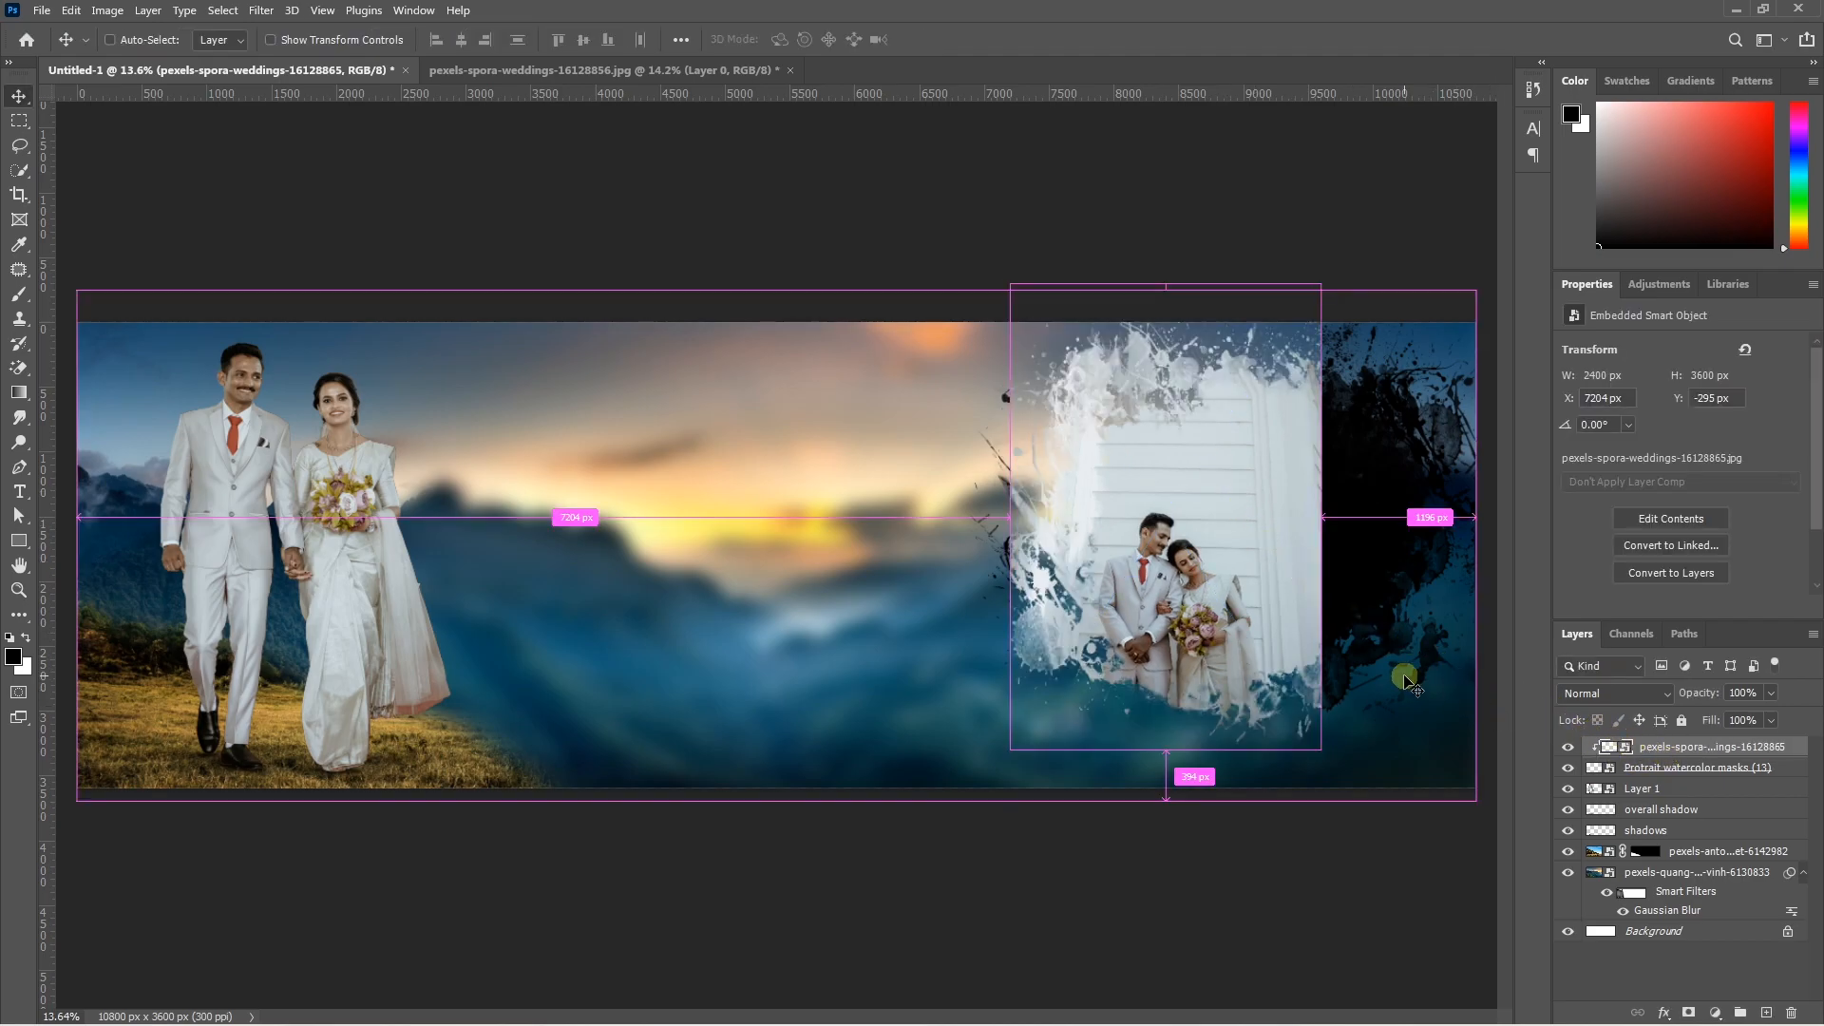
- Scale the clipped photo to about 4234 x 6350 px and position the couple within the watercolor mask
{"action": "key", "text": "ctrl+t"}
{"action": "key", "text": "ctrl+minus"}
{"action": "key", "text": "ctrl+minus"}
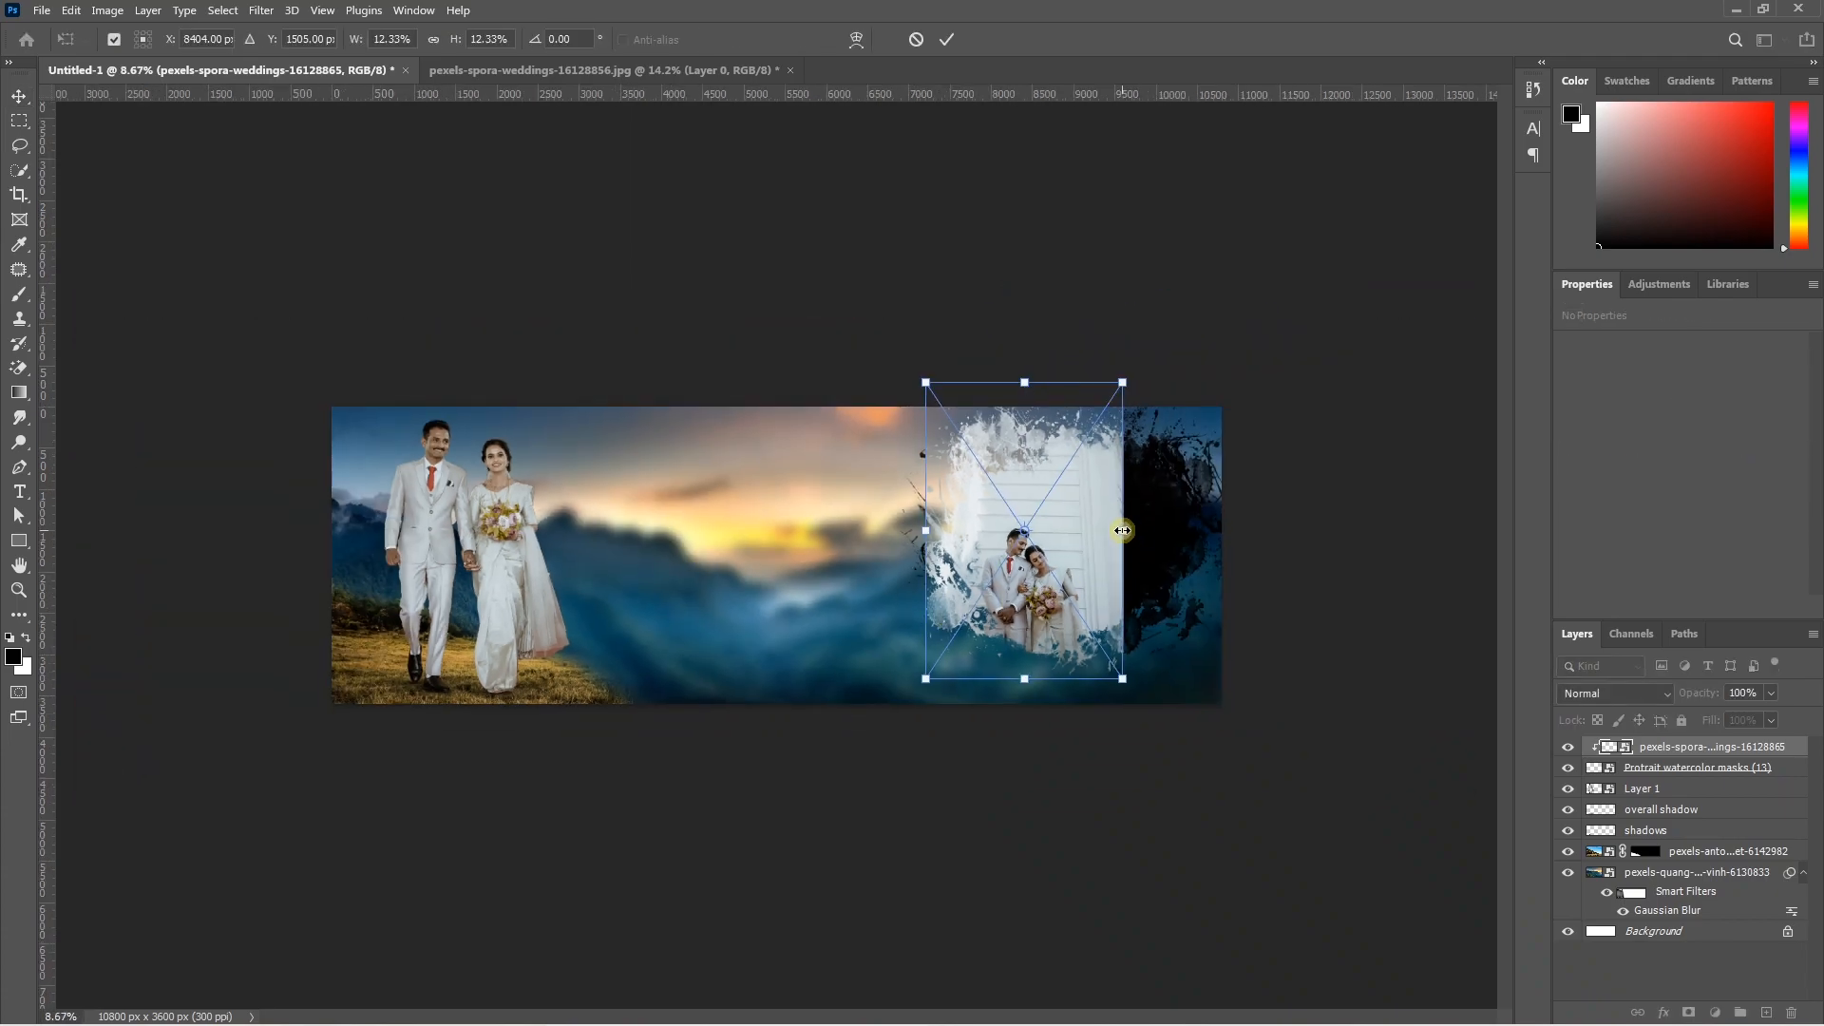
{"action": "left_click_drag", "start_coordinate": [1122, 530], "coordinate": [1242, 530]}
{"action": "left_click_drag", "start_coordinate": [926, 530], "coordinate": [893, 530]}
{"action": "left_click_drag", "start_coordinate": [1146, 576], "coordinate": [1132, 510]}
{"action": "key", "text": "Return"}
{"action": "key", "text": "ctrl+plus"}
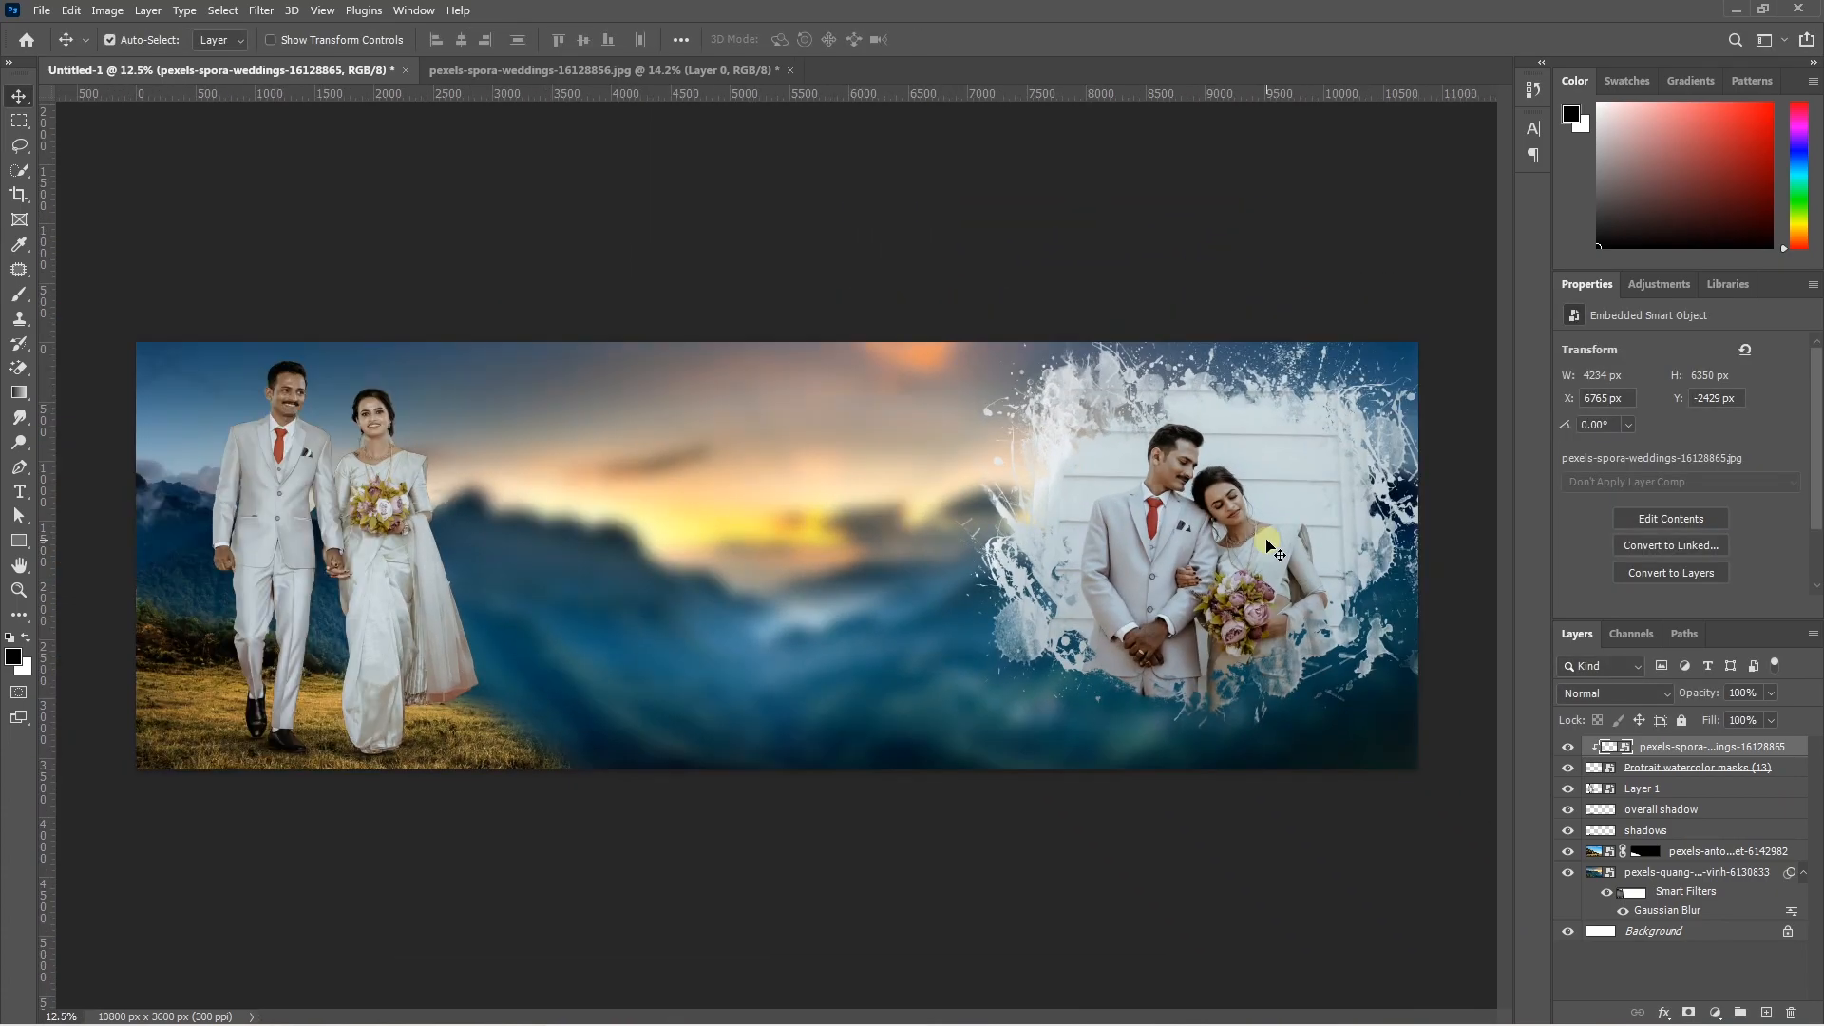
- Link the clipped couple photo and its watercolor mask layer together
{"action": "left_click", "coordinate": [1661, 774], "text": "ctrl"}
{"action": "right_click", "coordinate": [1660, 778]}
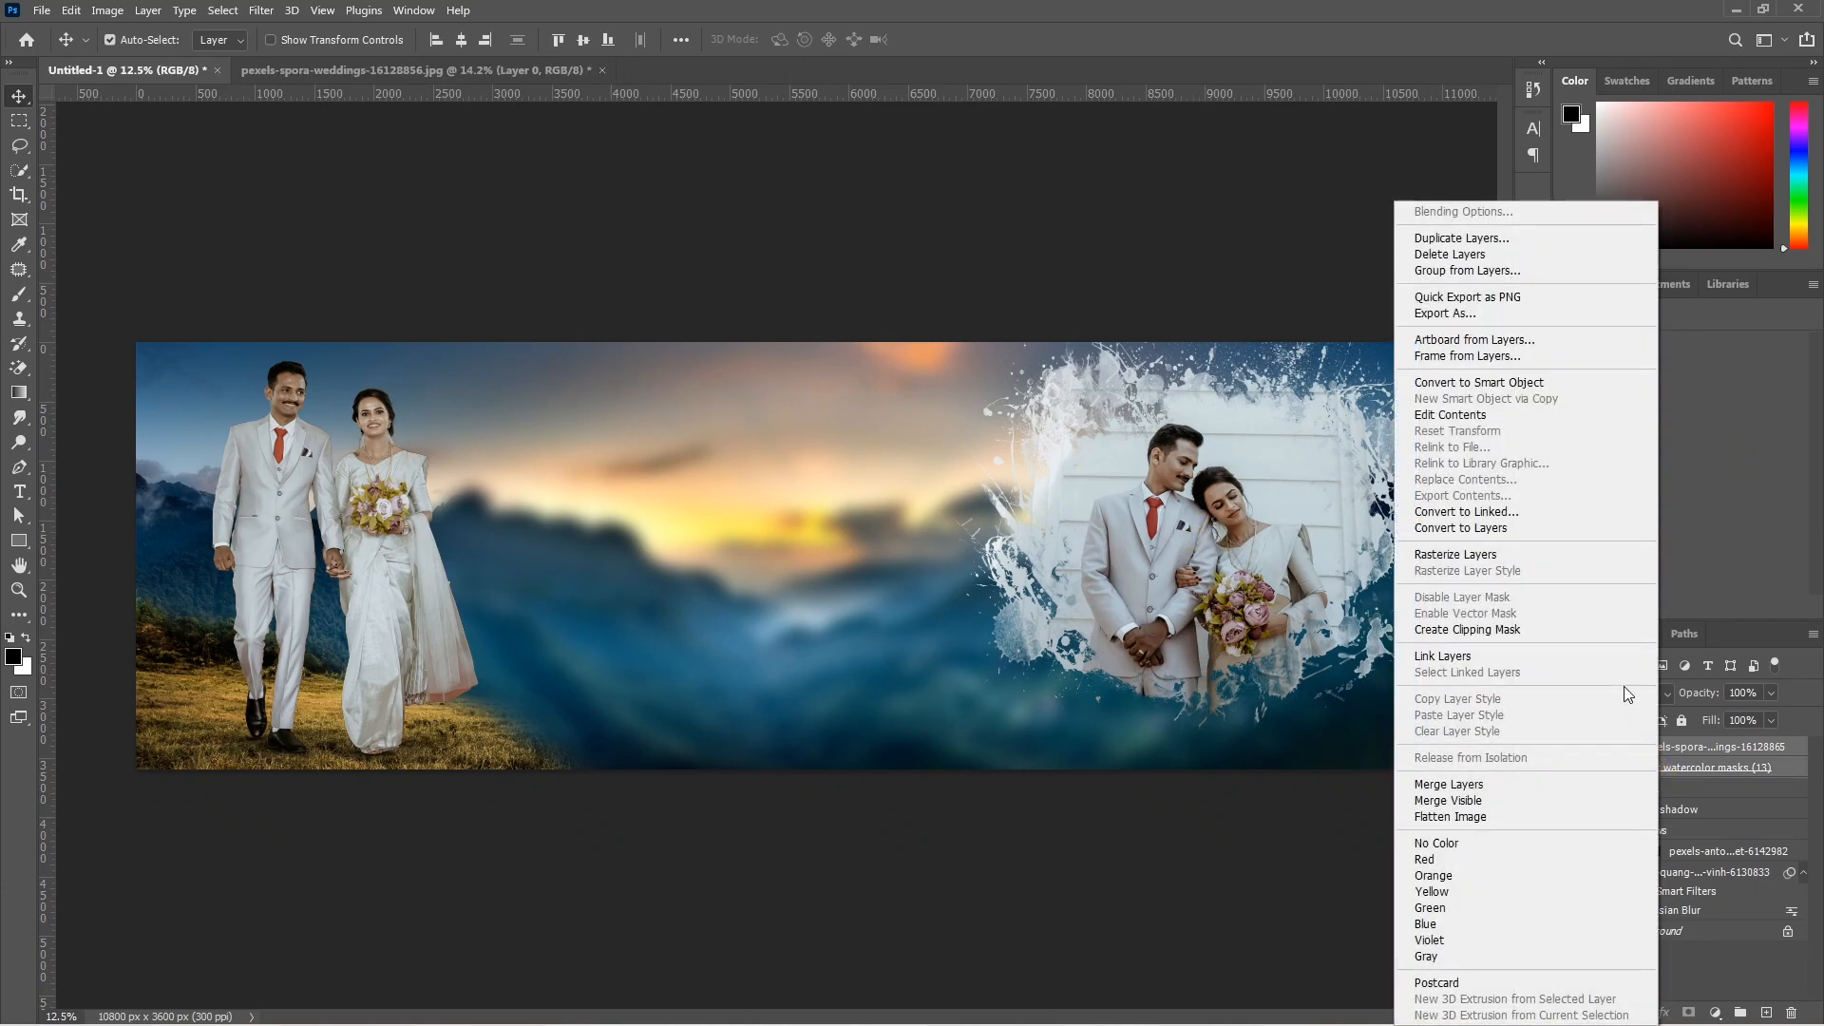
{"action": "left_click", "coordinate": [1463, 657]}
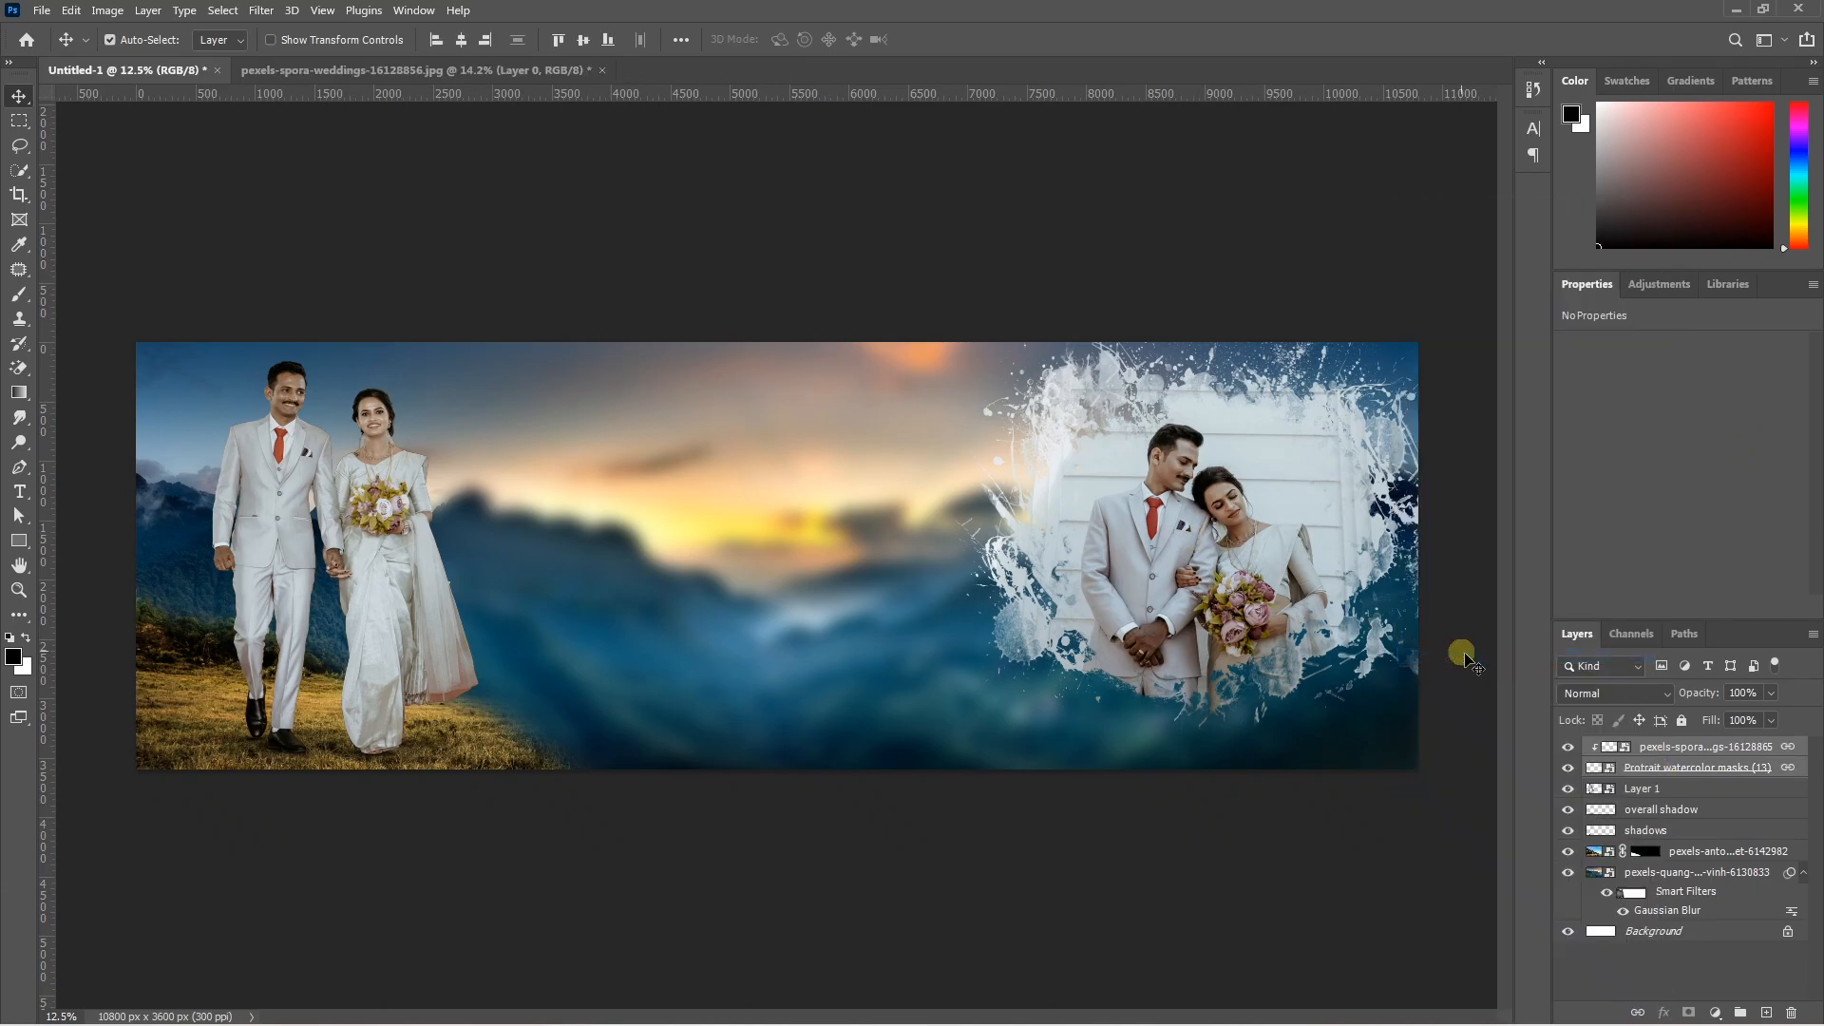
- Try moving the linked photo and mask toward the page centre, and undo the move
{"action": "left_click_drag", "start_coordinate": [1257, 605], "coordinate": [1073, 657]}
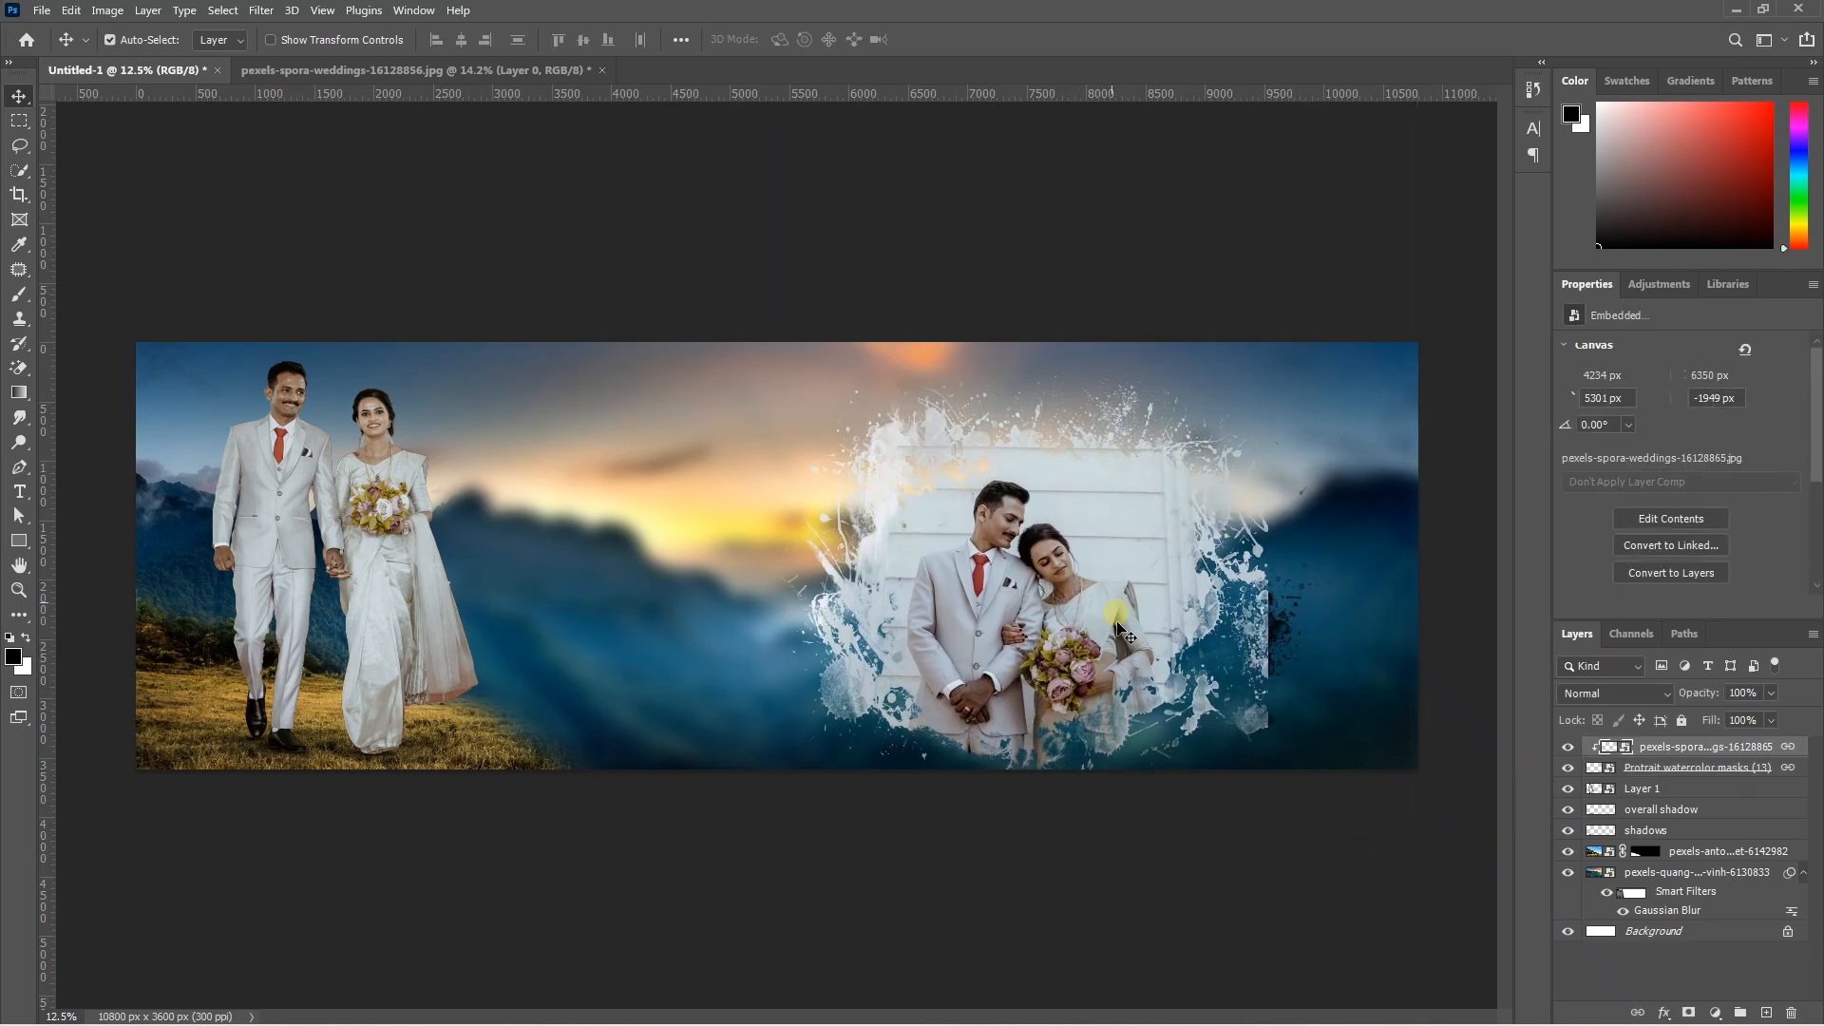
{"action": "key", "text": "ctrl+z"}
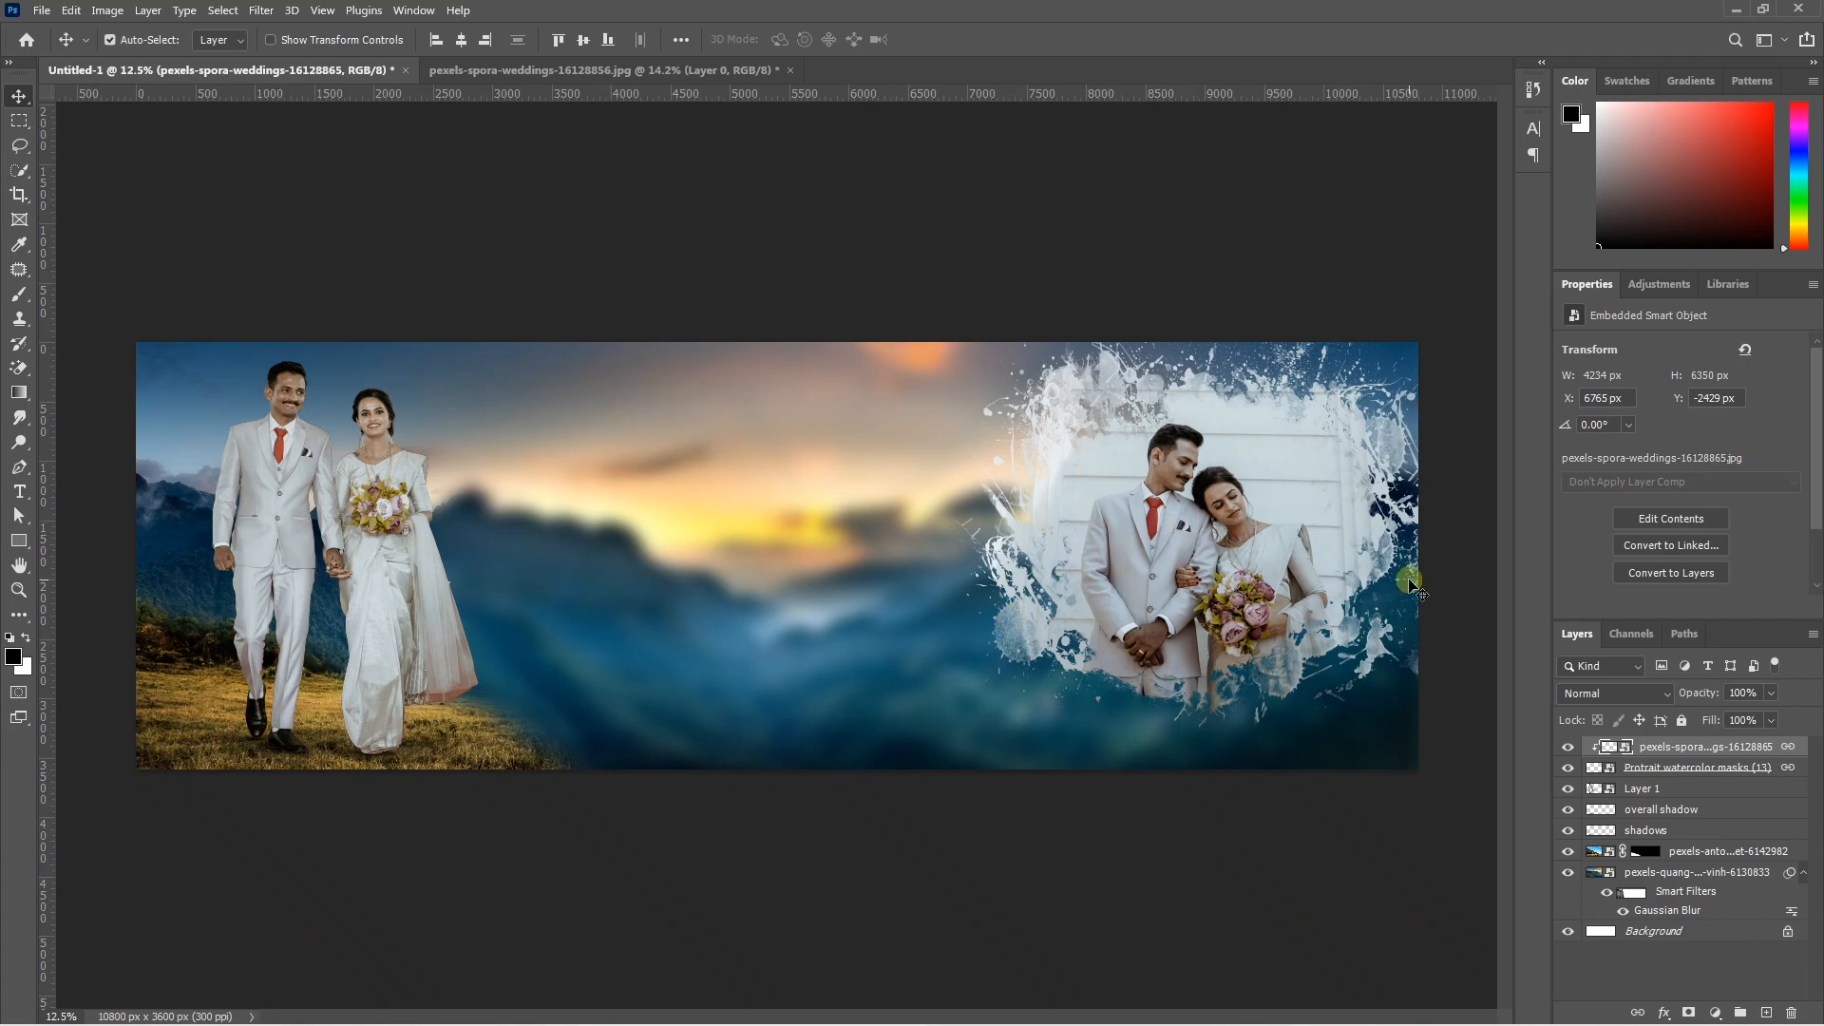
{"action": "left_click", "coordinate": [1248, 827]}
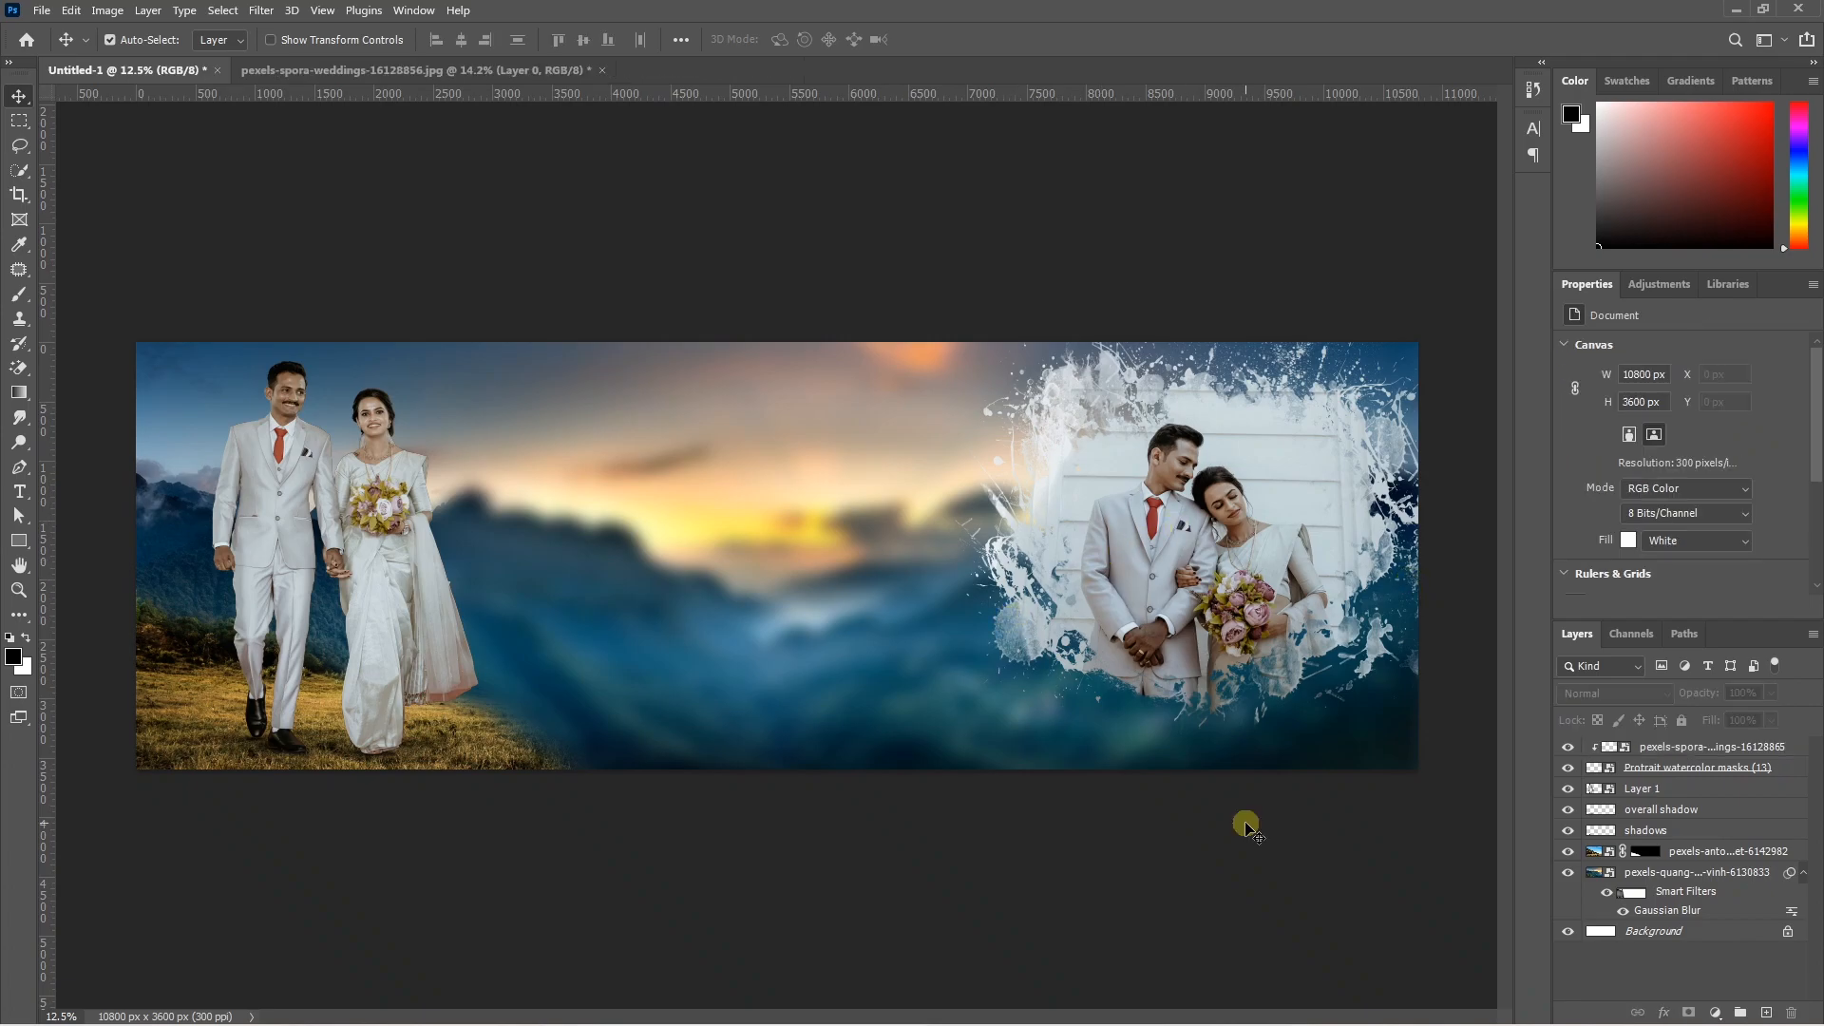
- Add margin and centre guides to the page, and enlarge the linked photo to about 4531 x 6796 px at the right margin
{"action": "left_click", "coordinate": [320, 13]}
{"action": "mouse_move", "coordinate": [370, 405]}
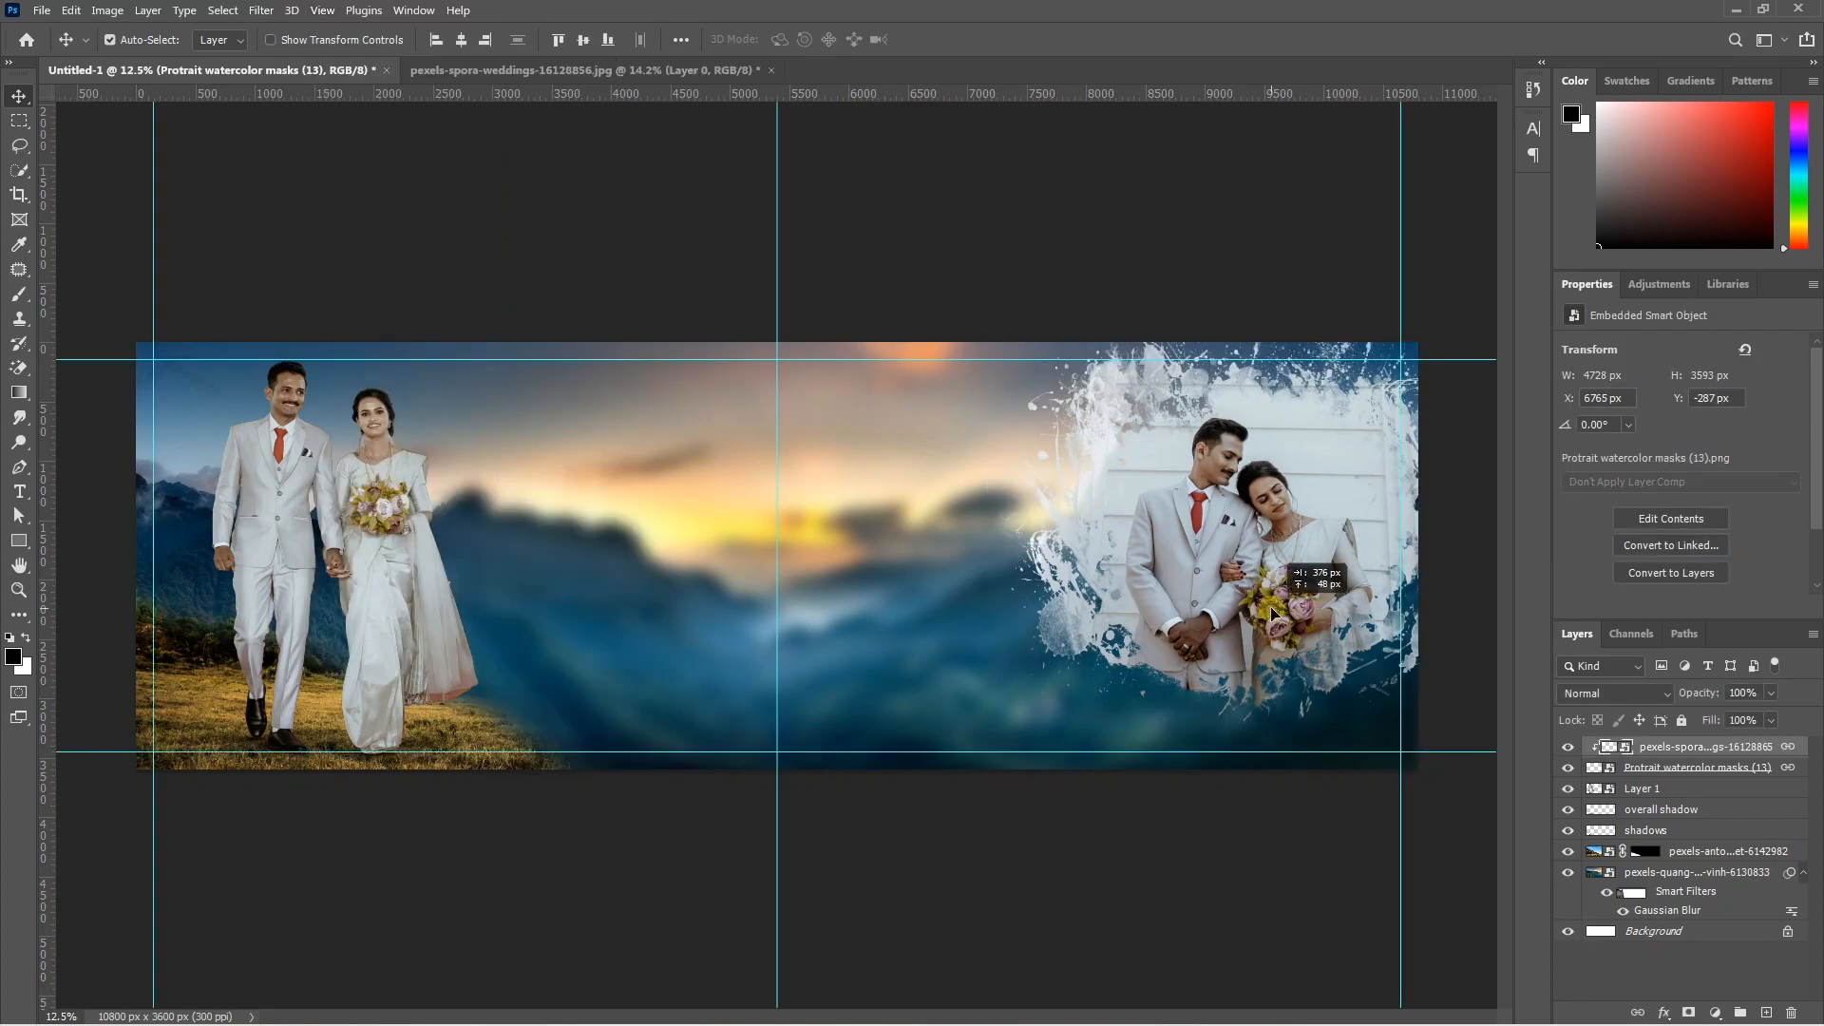
{"action": "mouse_move", "coordinate": [926, 817]}
{"action": "left_mouse_down"}
{"action": "mouse_move", "coordinate": [964, 795]}
{"action": "mouse_move", "coordinate": [950, 807]}
{"action": "left_mouse_up"}
{"action": "key", "text": "Return"}
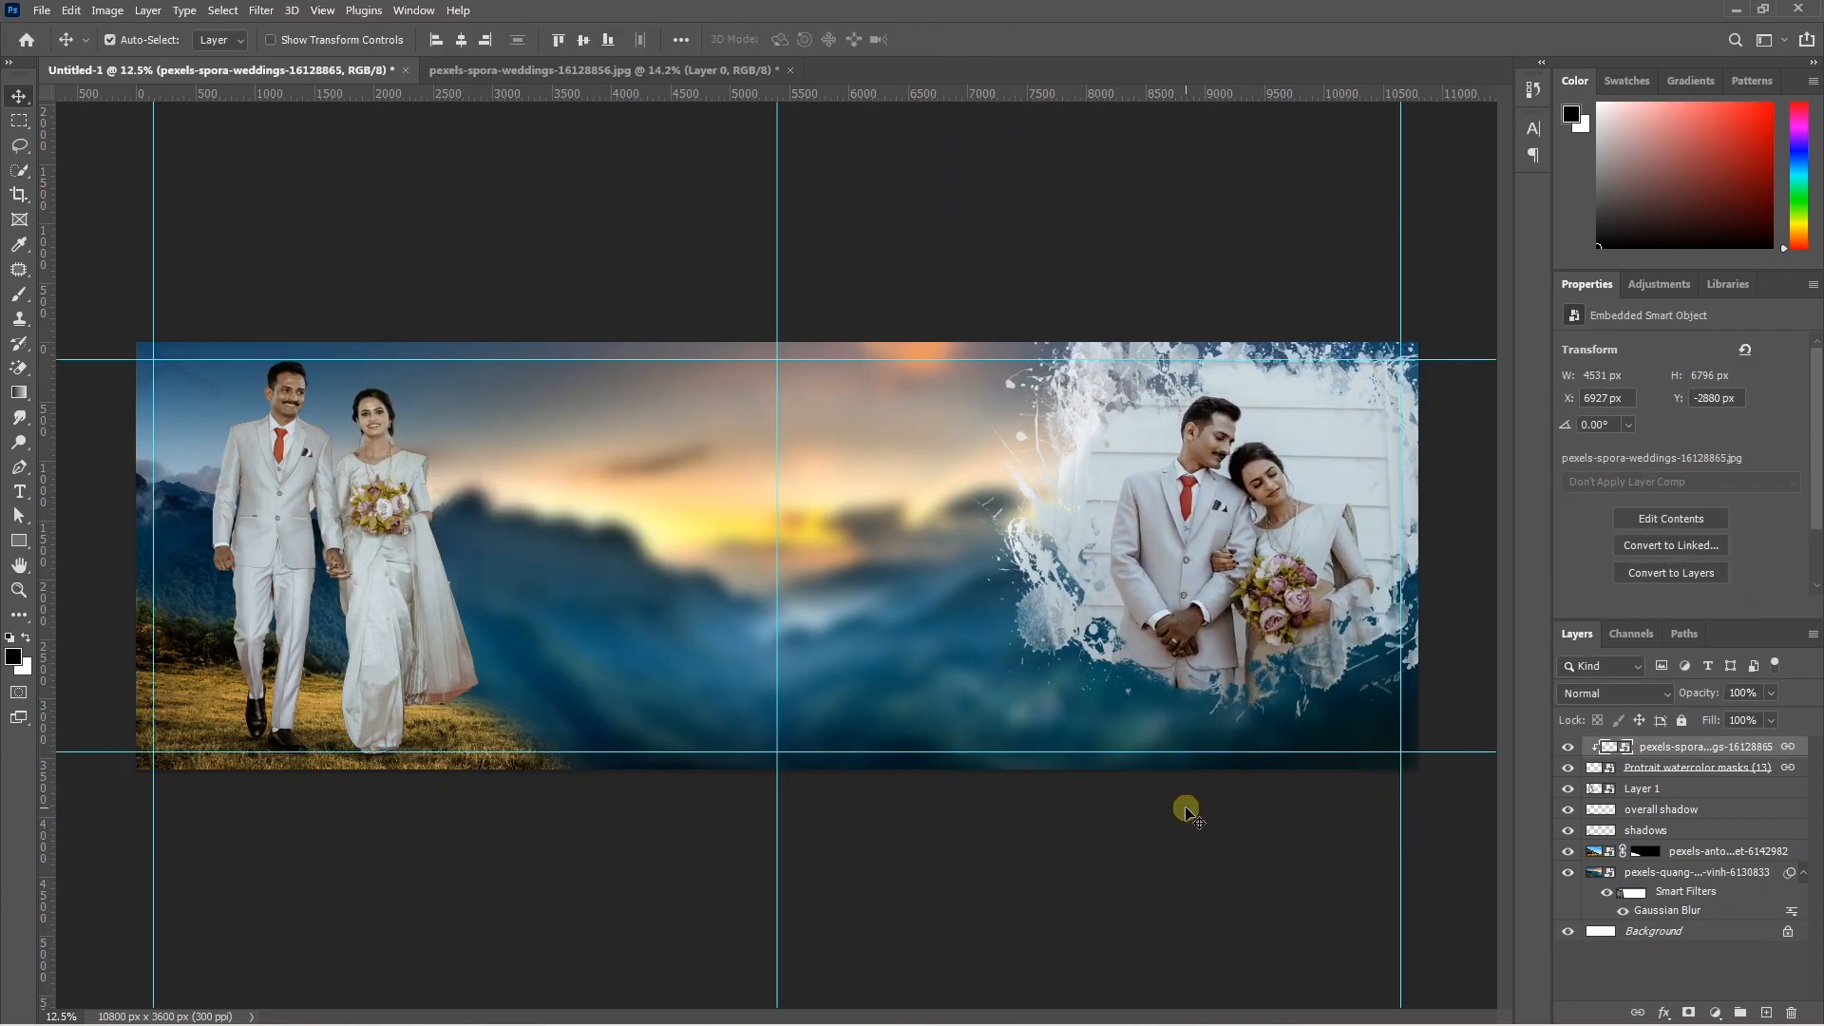
- Draw a 1656 x 2698 px rectangle from the centre guide to the lower margin guide, with a solid white outline
{"action": "left_click", "coordinate": [17, 542]}
{"action": "left_click_drag", "start_coordinate": [777, 432], "coordinate": [972, 749]}
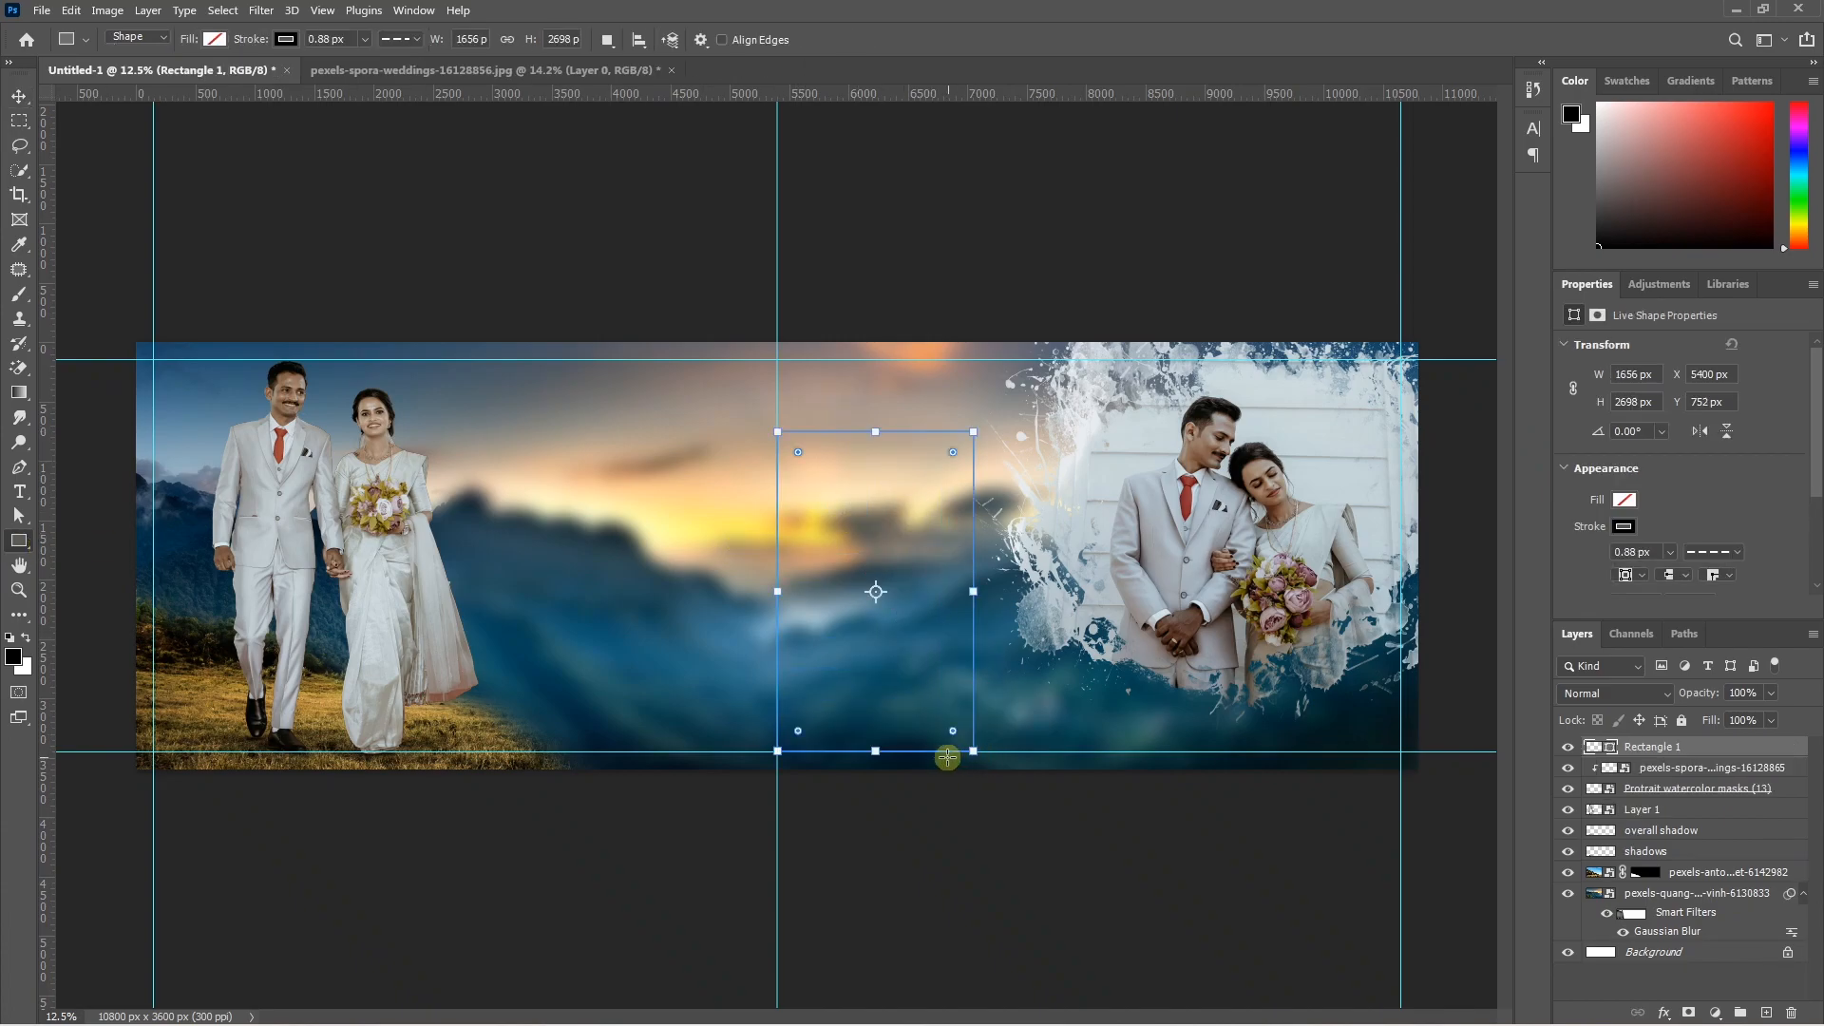
{"action": "left_click", "coordinate": [1707, 552]}
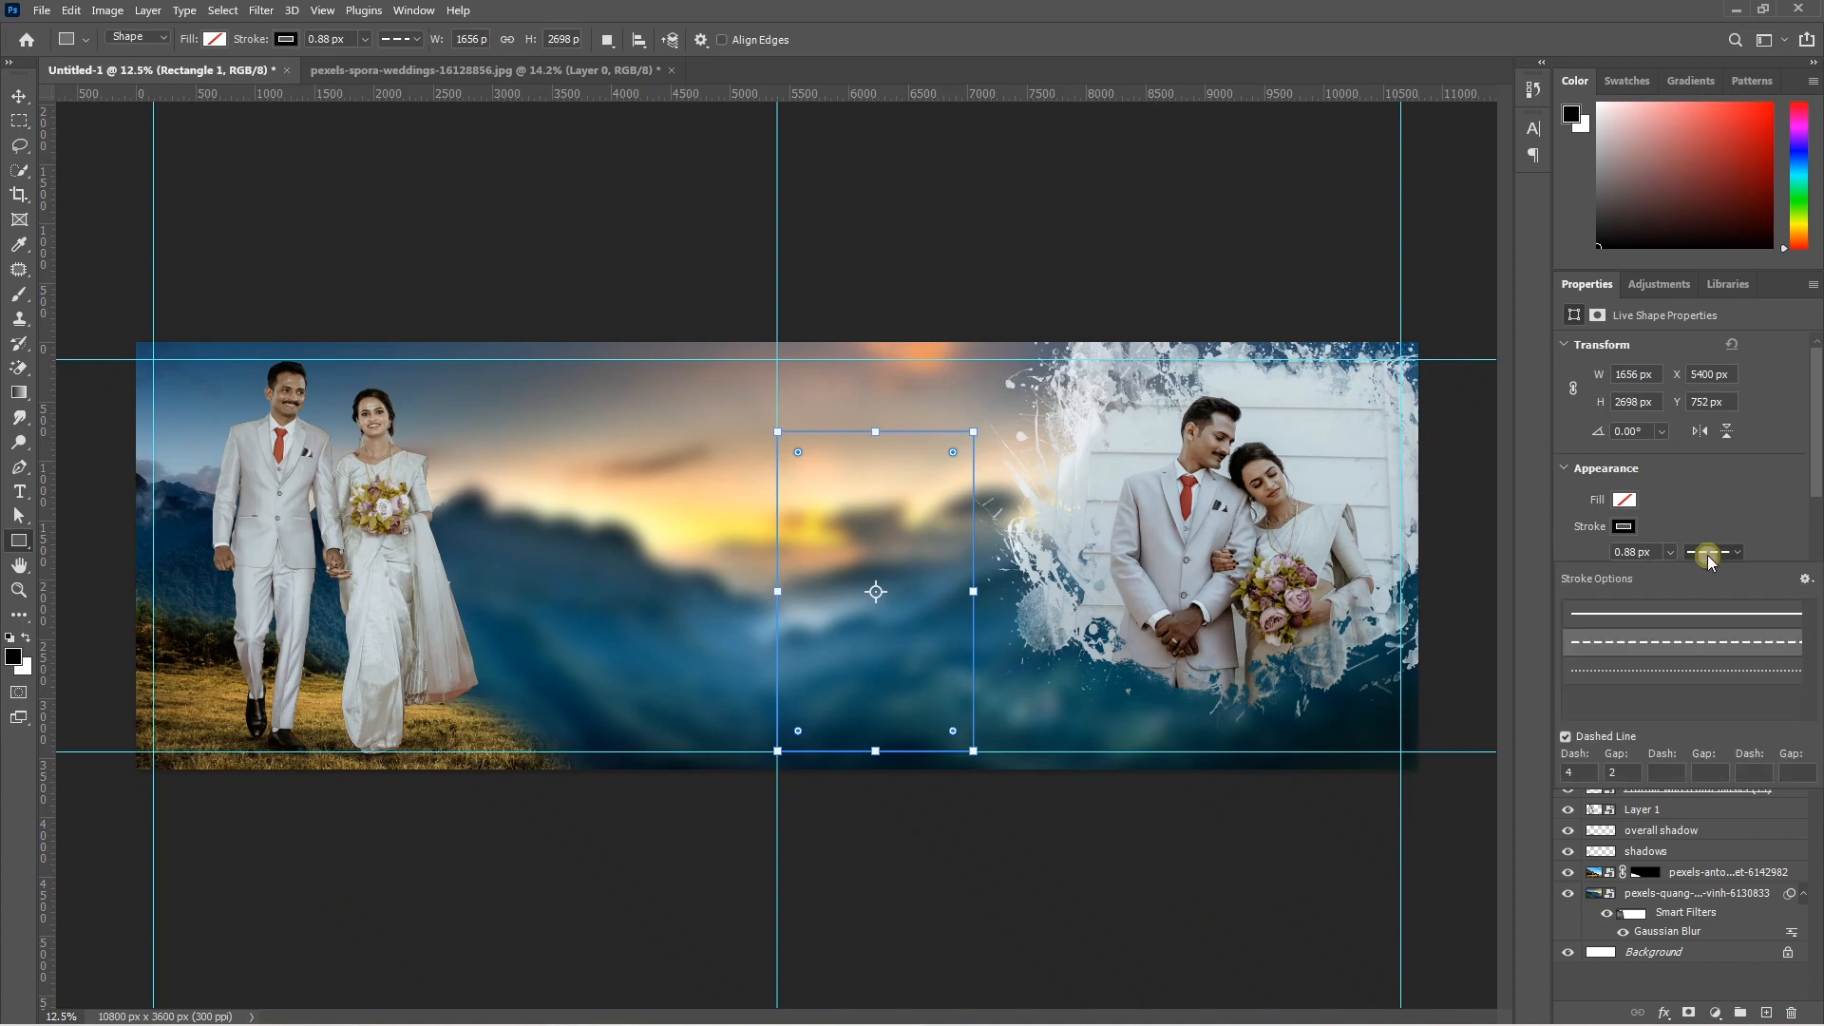
{"action": "left_click", "coordinate": [1688, 613]}
{"action": "left_click", "coordinate": [1623, 526]}
{"action": "left_click", "coordinate": [1564, 632]}
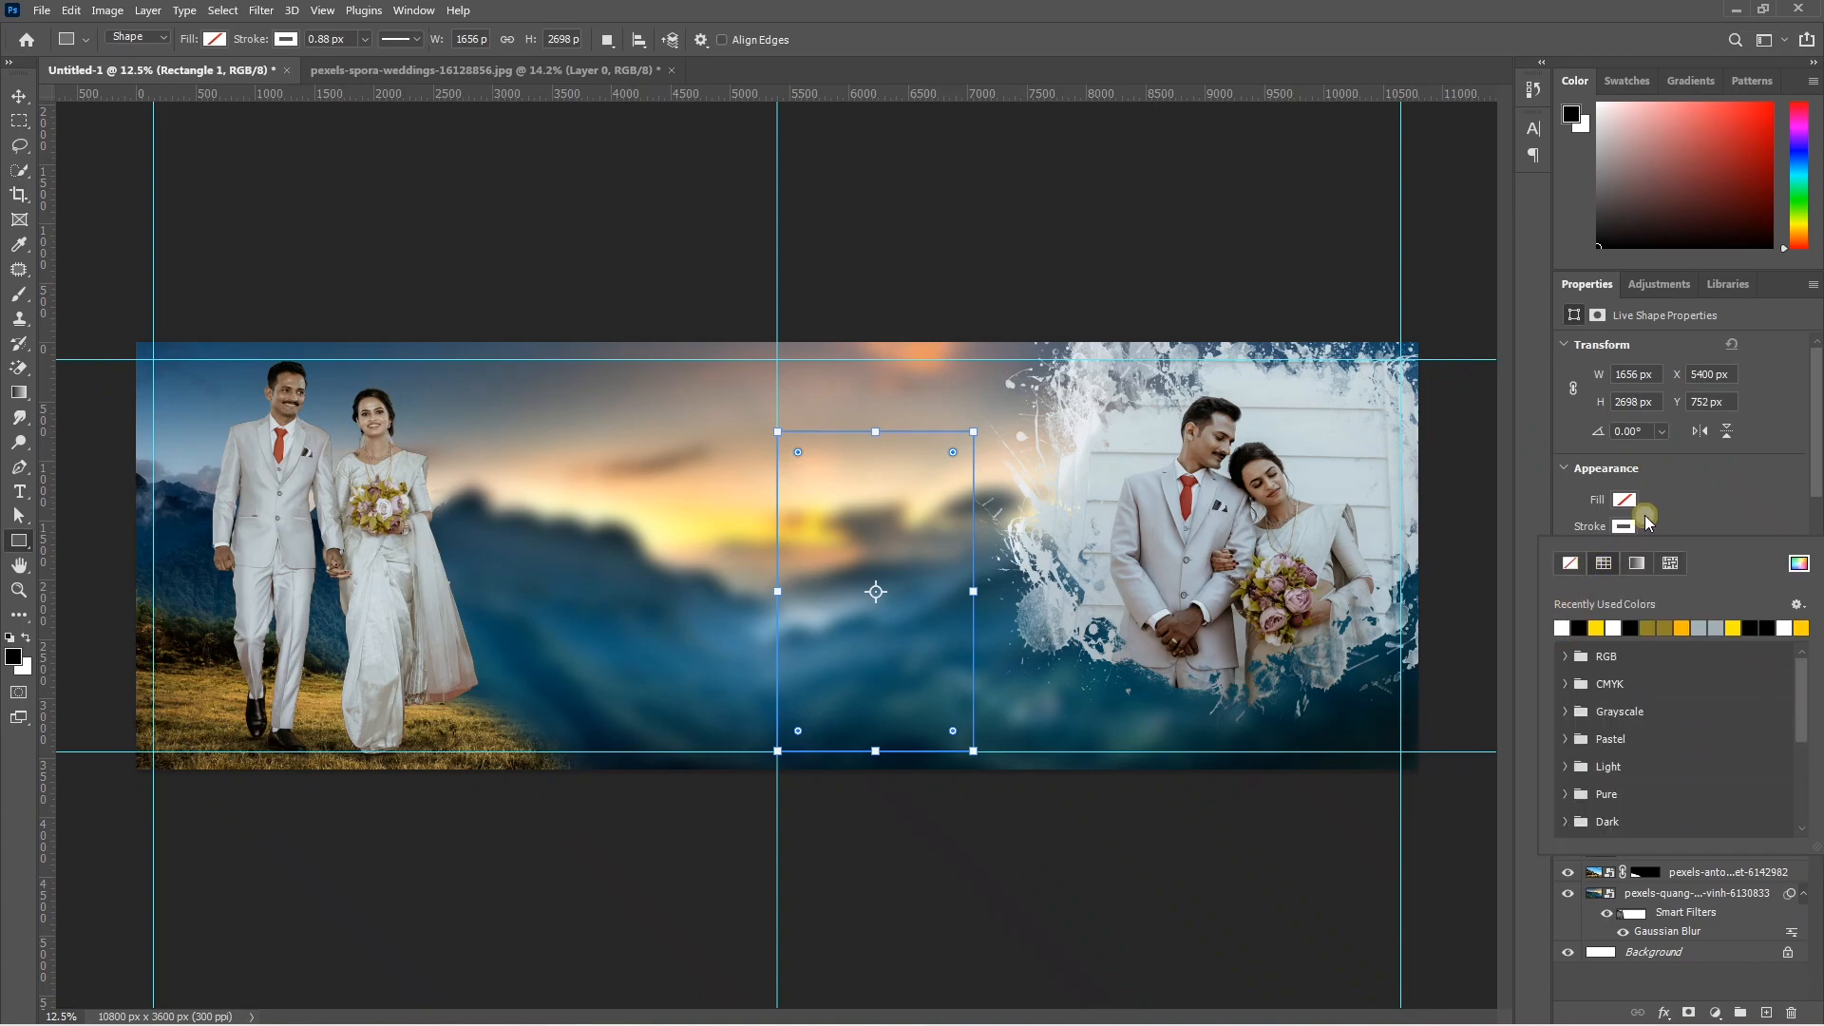
{"action": "left_click", "coordinate": [1635, 522]}
- Set the rectangle's stroke width to 50 px
{"action": "left_click", "coordinate": [1669, 553]}
{"action": "left_click_drag", "start_coordinate": [1676, 573], "coordinate": [1683, 573]}
{"action": "left_click_drag", "start_coordinate": [1653, 551], "coordinate": [1580, 551]}
{"action": "type", "text": "50"}
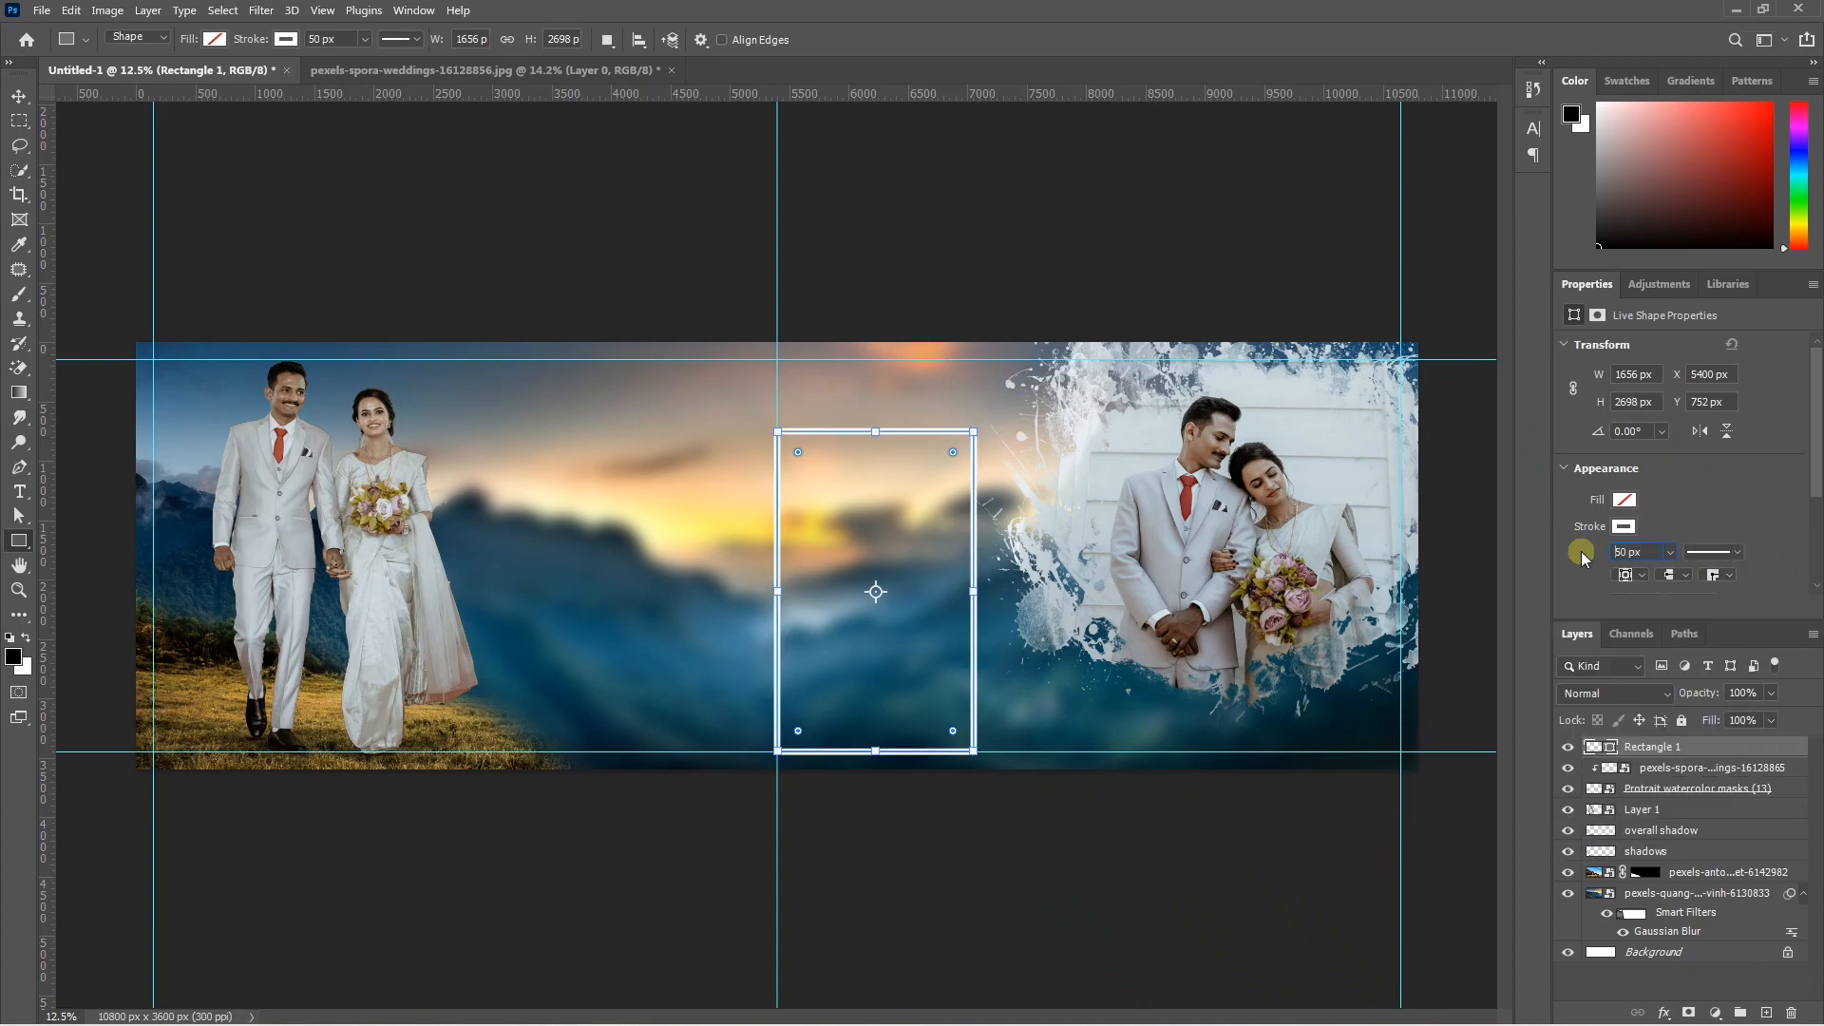
{"action": "key", "text": "Return"}
{"action": "key", "text": "v"}
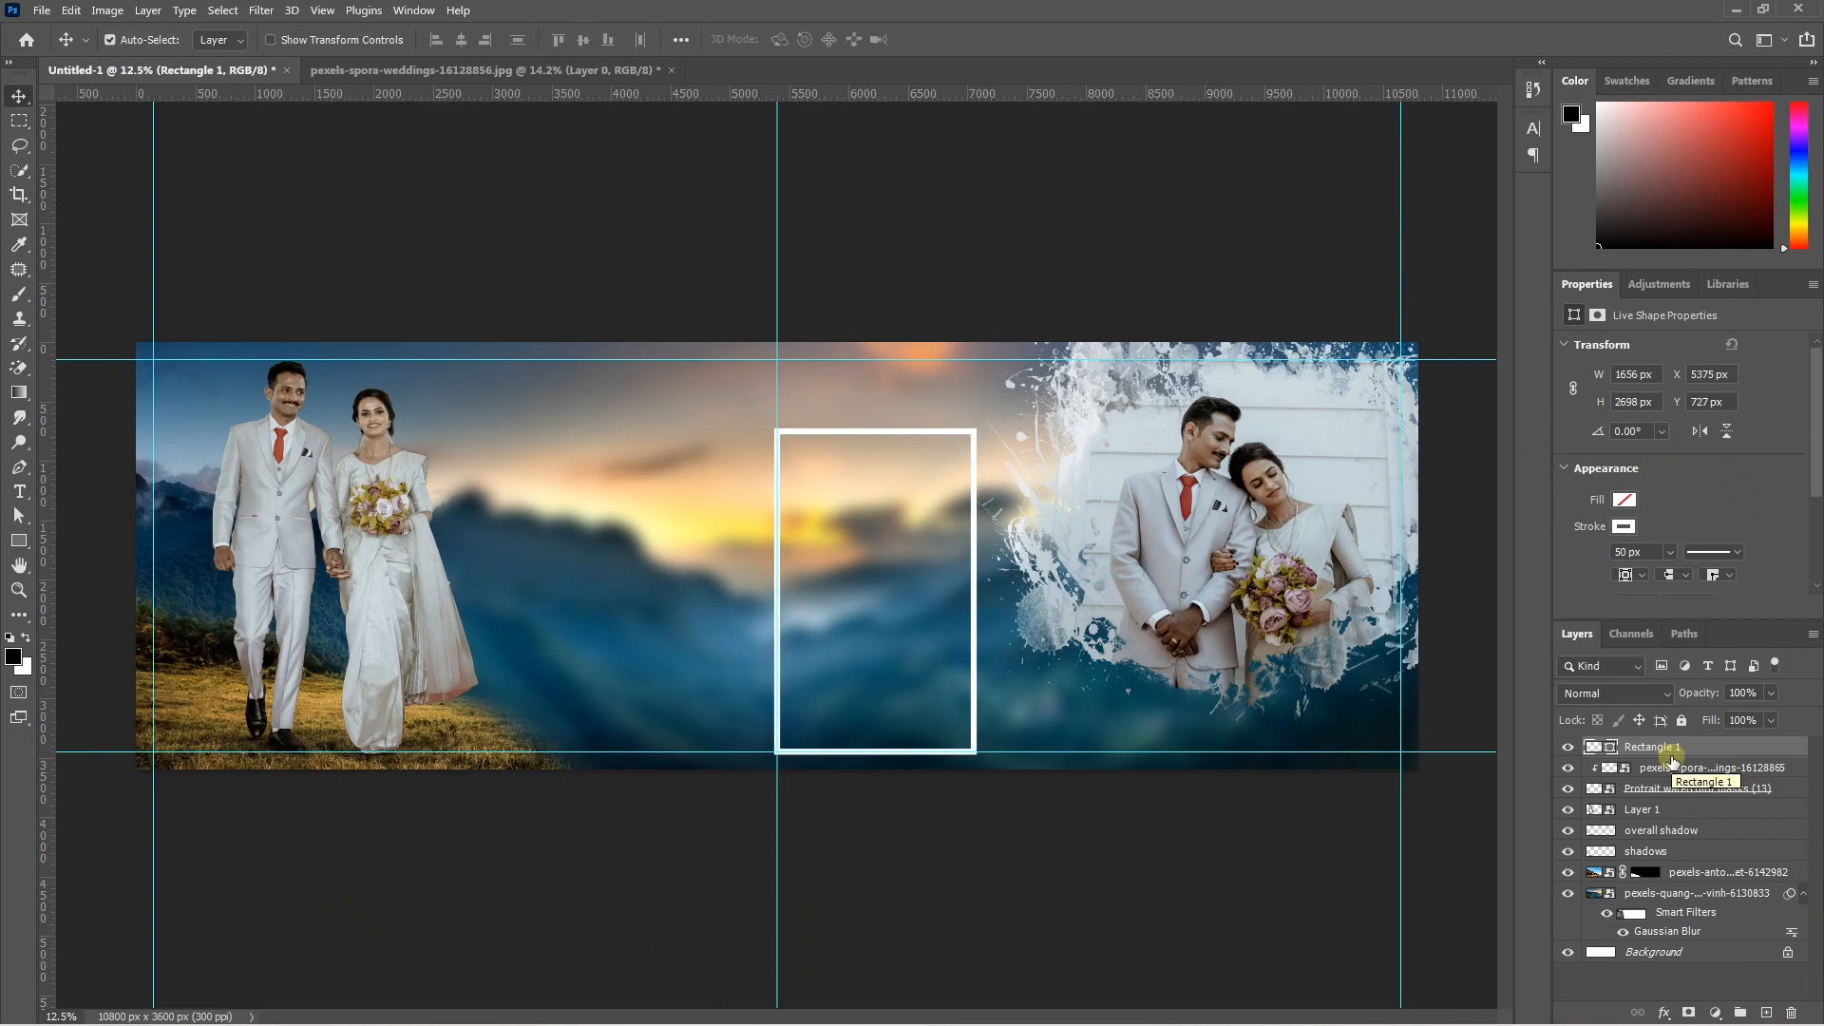
- Duplicate the rectangle layer and fill the copy with white
{"action": "key", "text": "ctrl+j"}
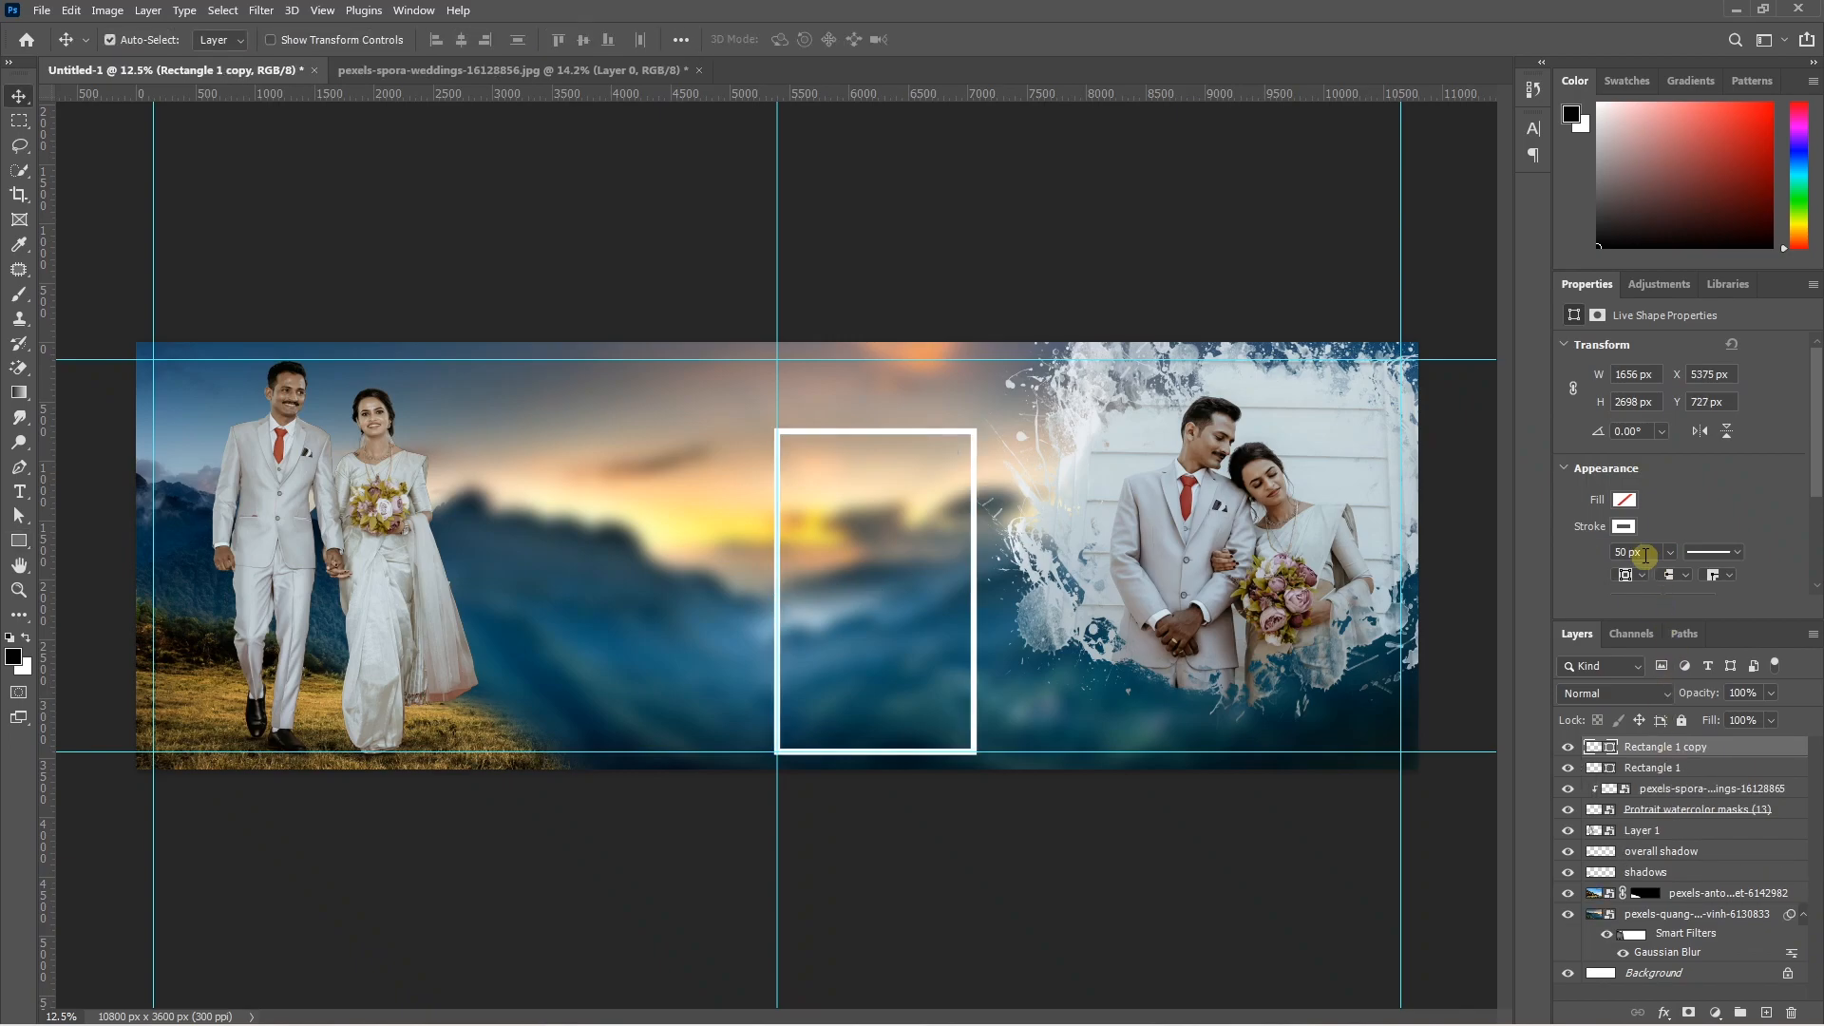
{"action": "left_click", "coordinate": [1624, 527]}
{"action": "left_click", "coordinate": [1633, 500]}
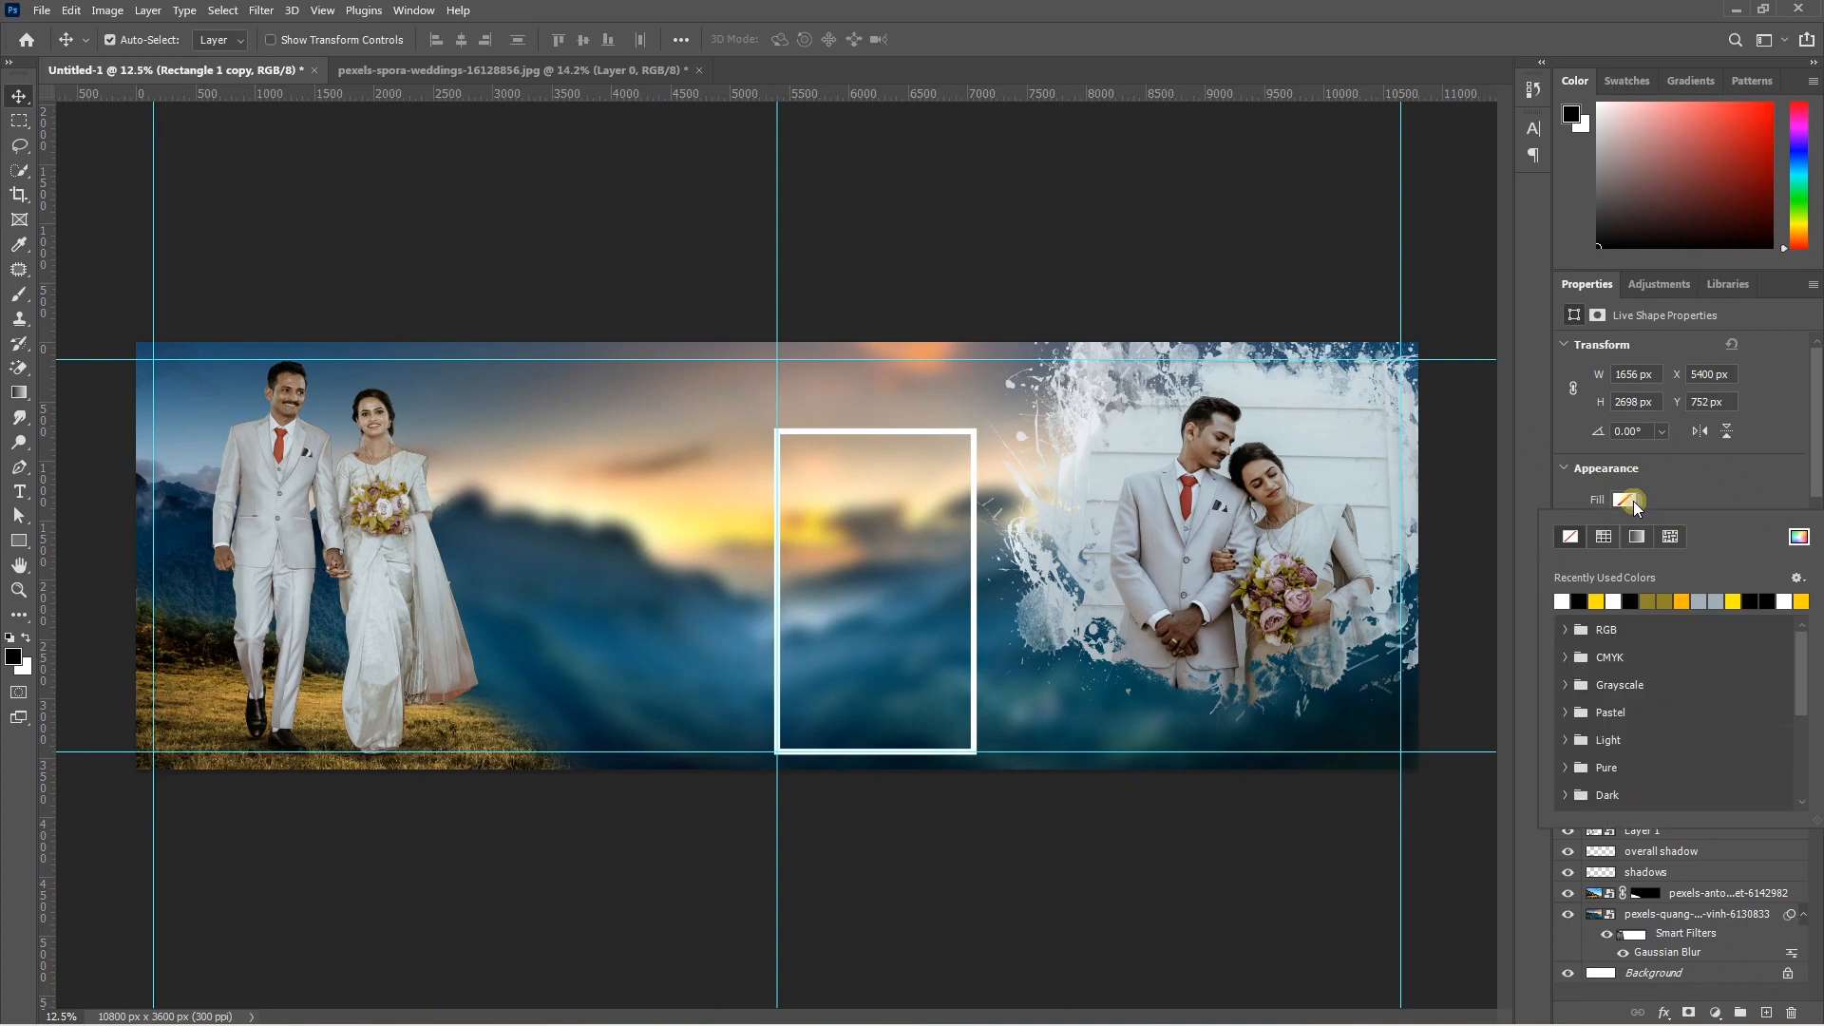
{"action": "left_click", "coordinate": [1562, 601]}
{"action": "key", "text": "ctrl"}
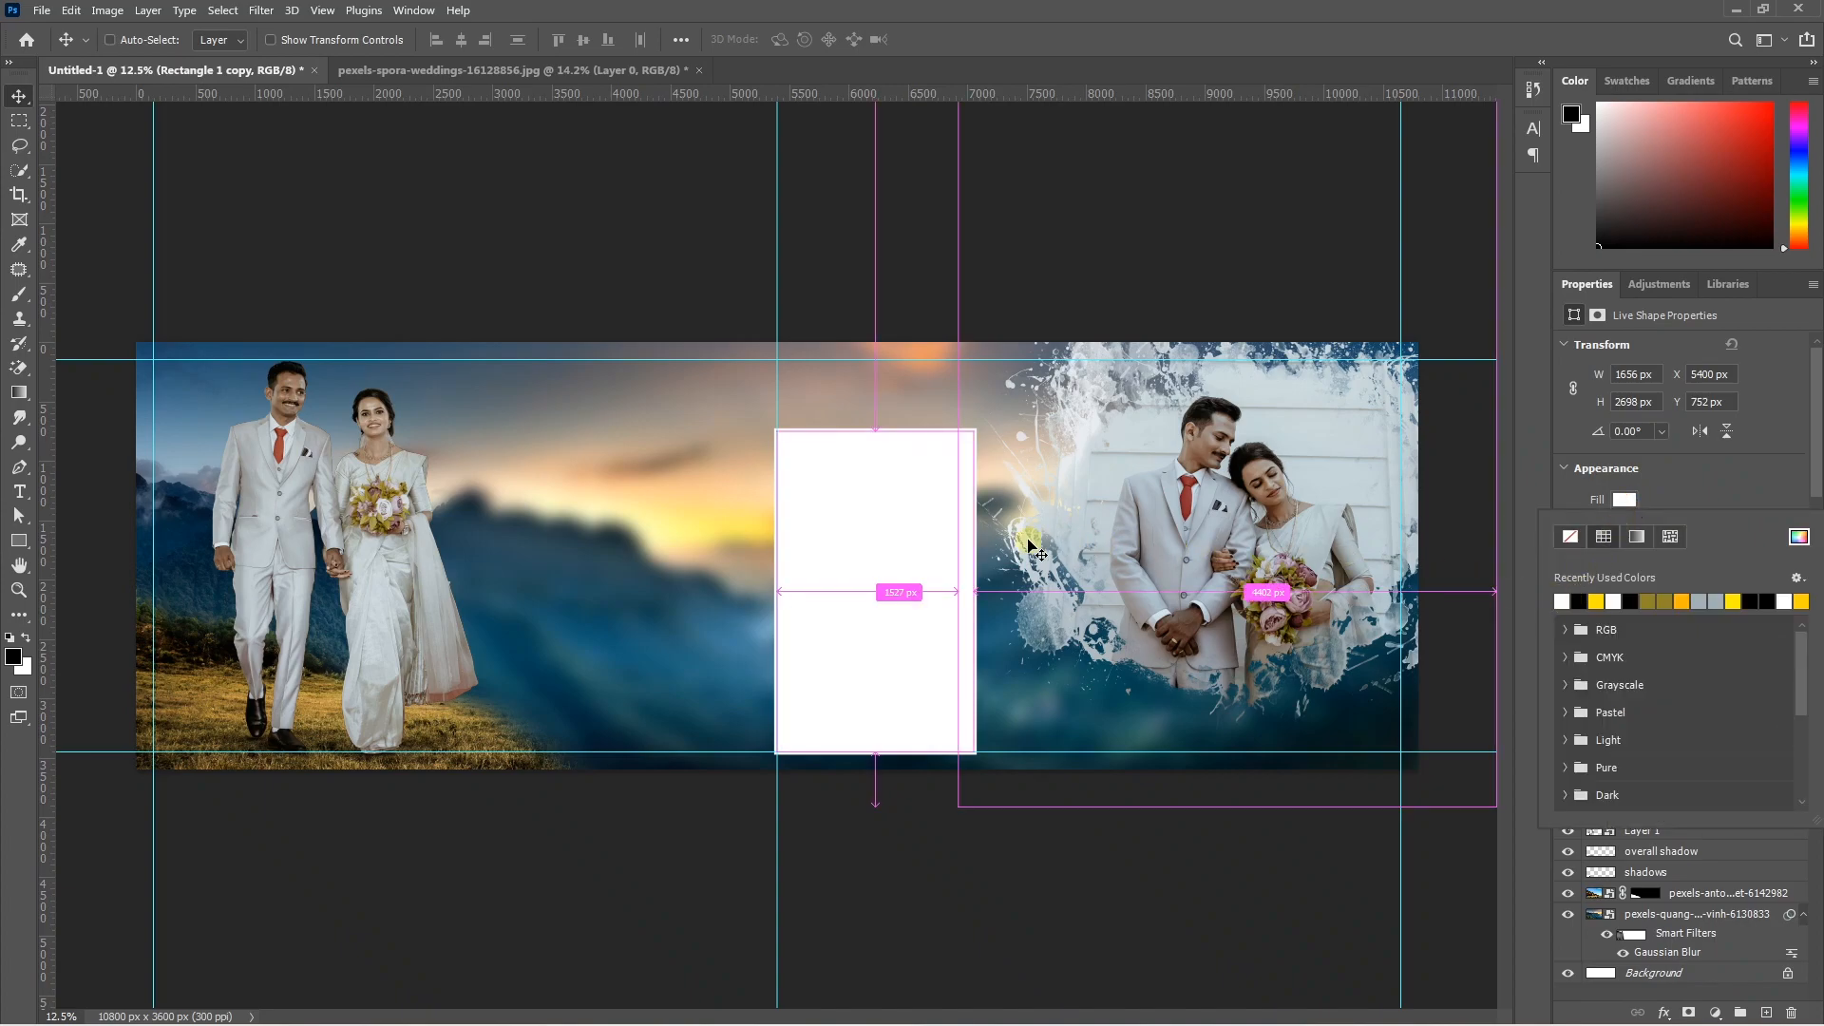
- Shrink the white-filled copy vertically to a thin strip along the lower edge of the rectangle frame
{"action": "key", "text": "ctrl+t"}
{"action": "left_click_drag", "start_coordinate": [874, 430], "coordinate": [892, 728]}
{"action": "key", "text": "Return"}
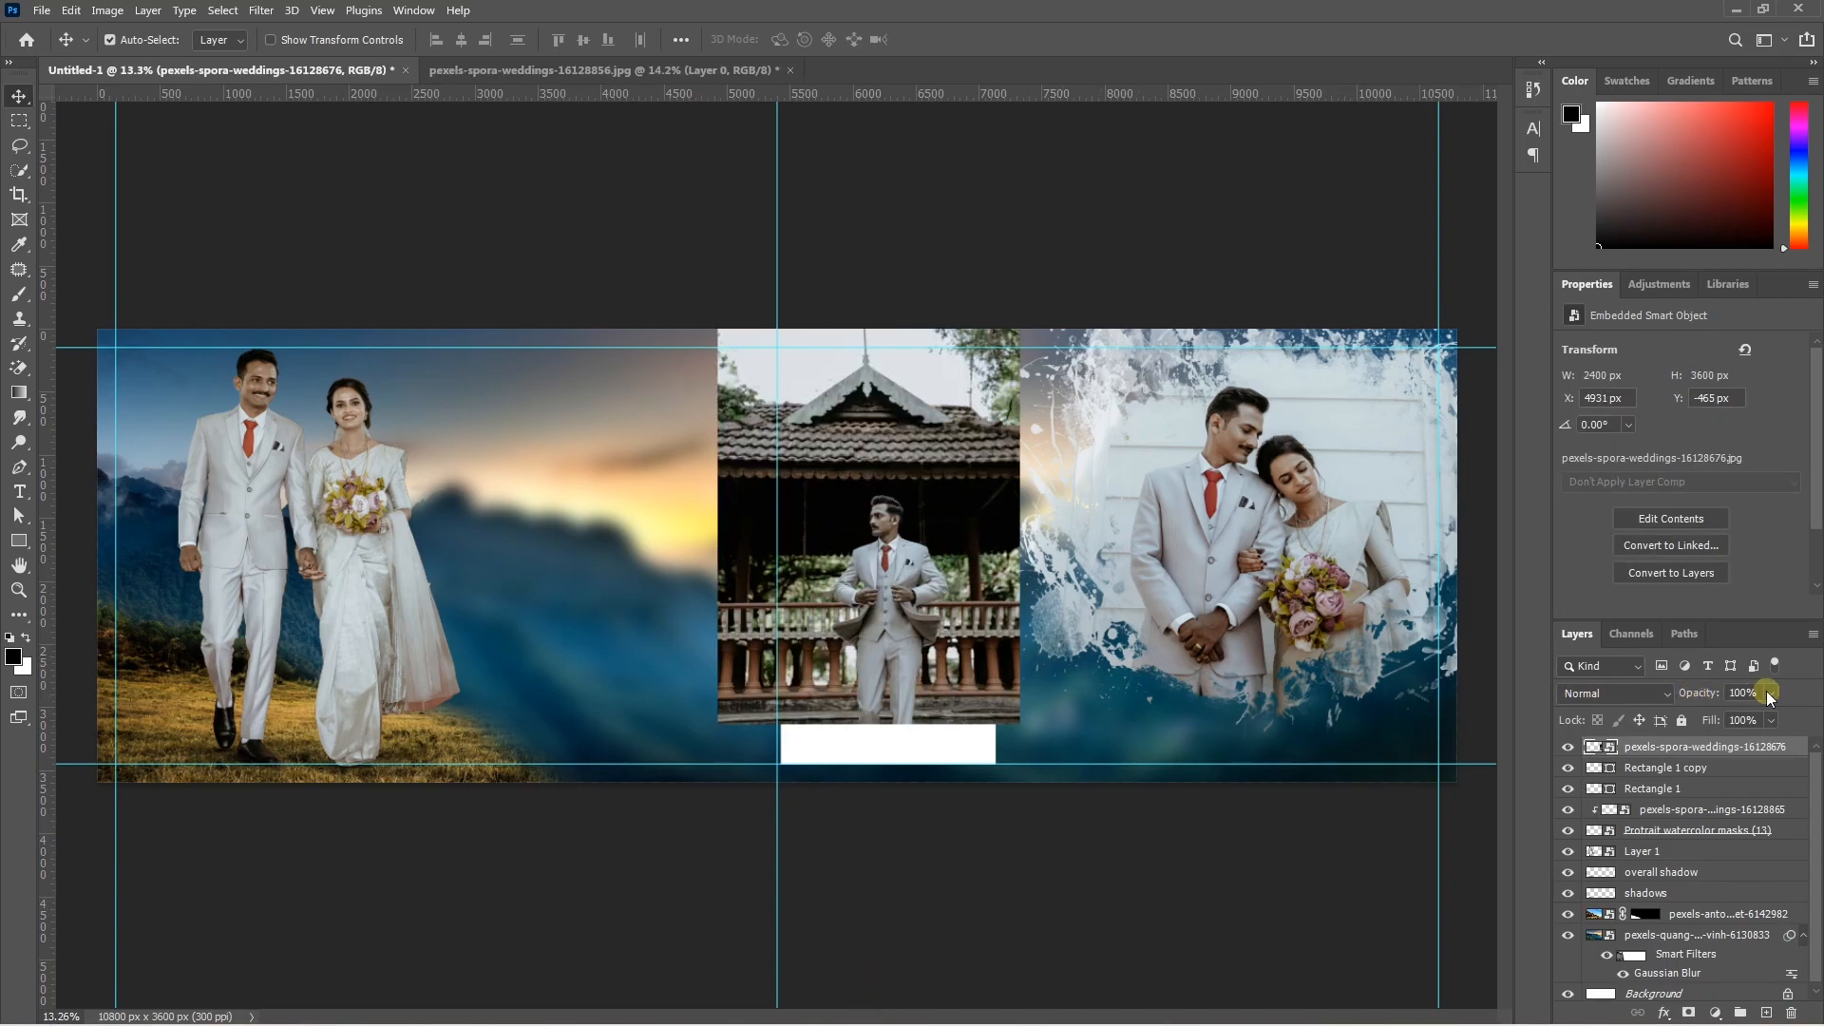
- Reduce the opacity of the pexels-spora-weddings-16128676 photo over the rectangle frame to 51%
{"action": "left_click", "coordinate": [1773, 693]}
{"action": "left_click_drag", "start_coordinate": [1773, 711], "coordinate": [1729, 718]}
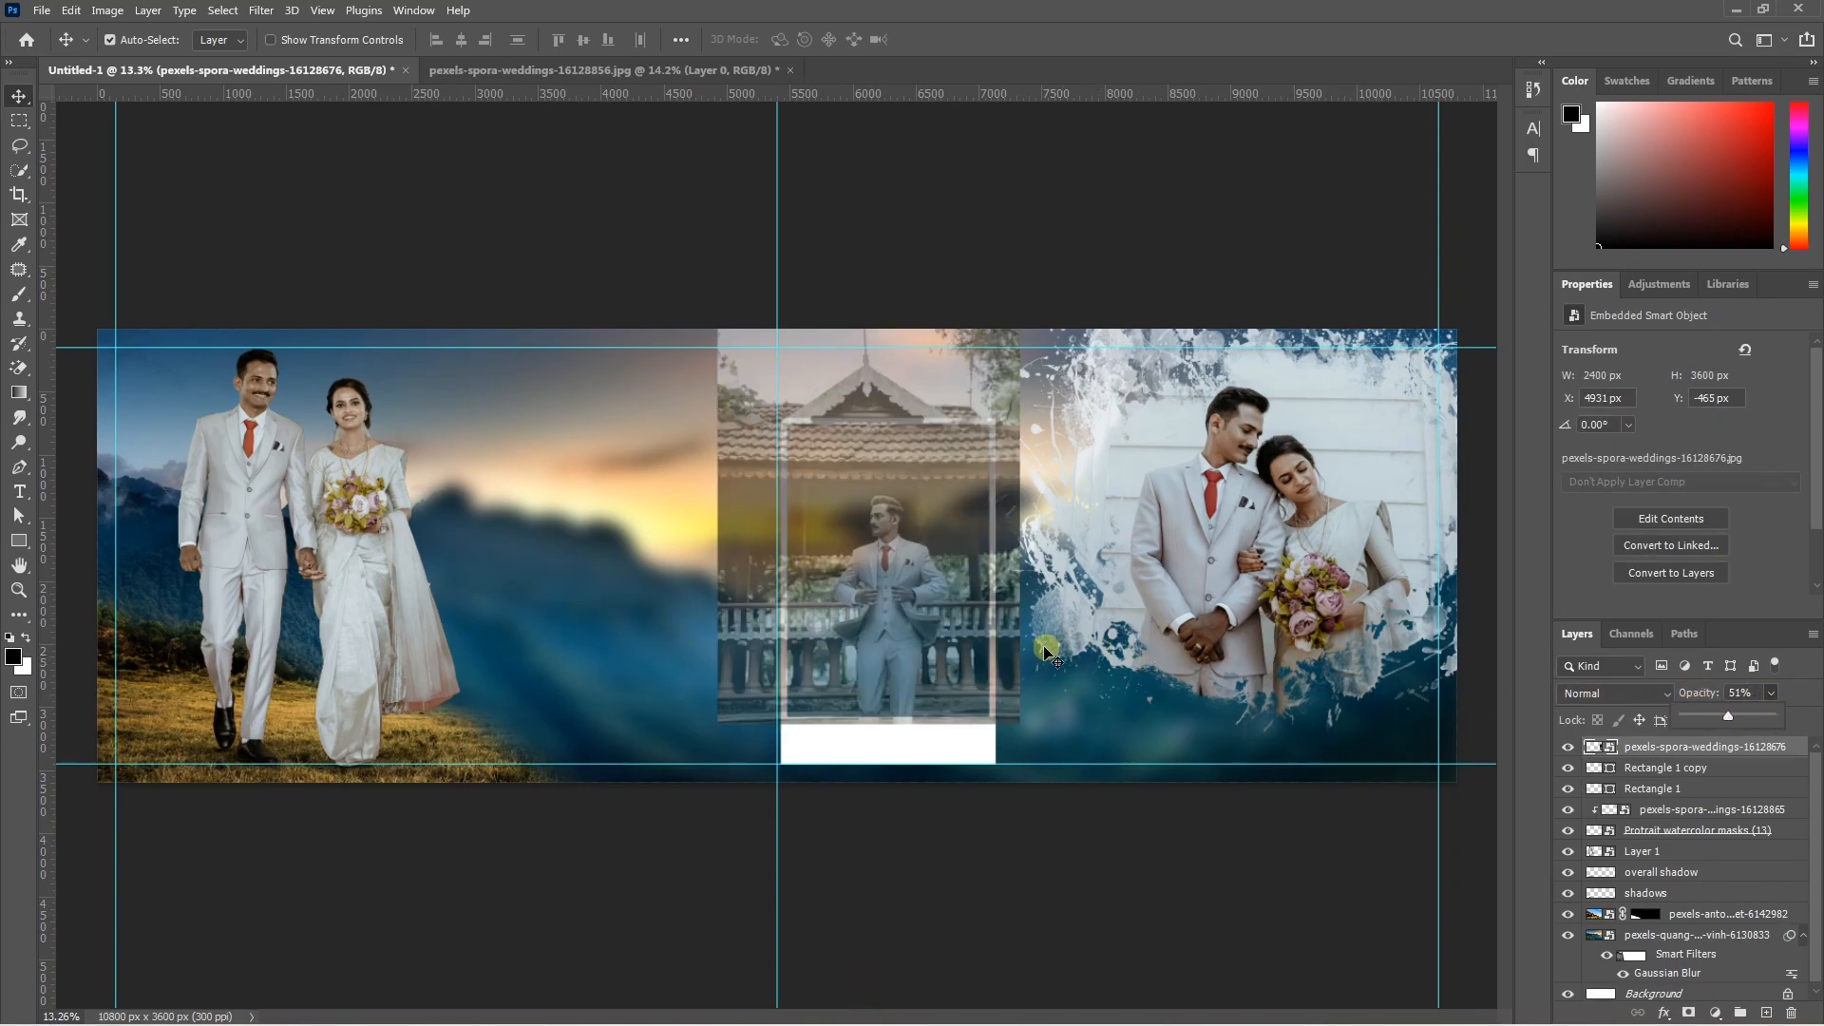
- Enlarge the semi-transparent groom photo to about 3877 x 5815 px and position the groom over the white frame
{"action": "left_click", "coordinate": [924, 663]}
{"action": "key", "text": "ctrl+t"}
{"action": "left_click_drag", "start_coordinate": [879, 280], "coordinate": [860, 63]}
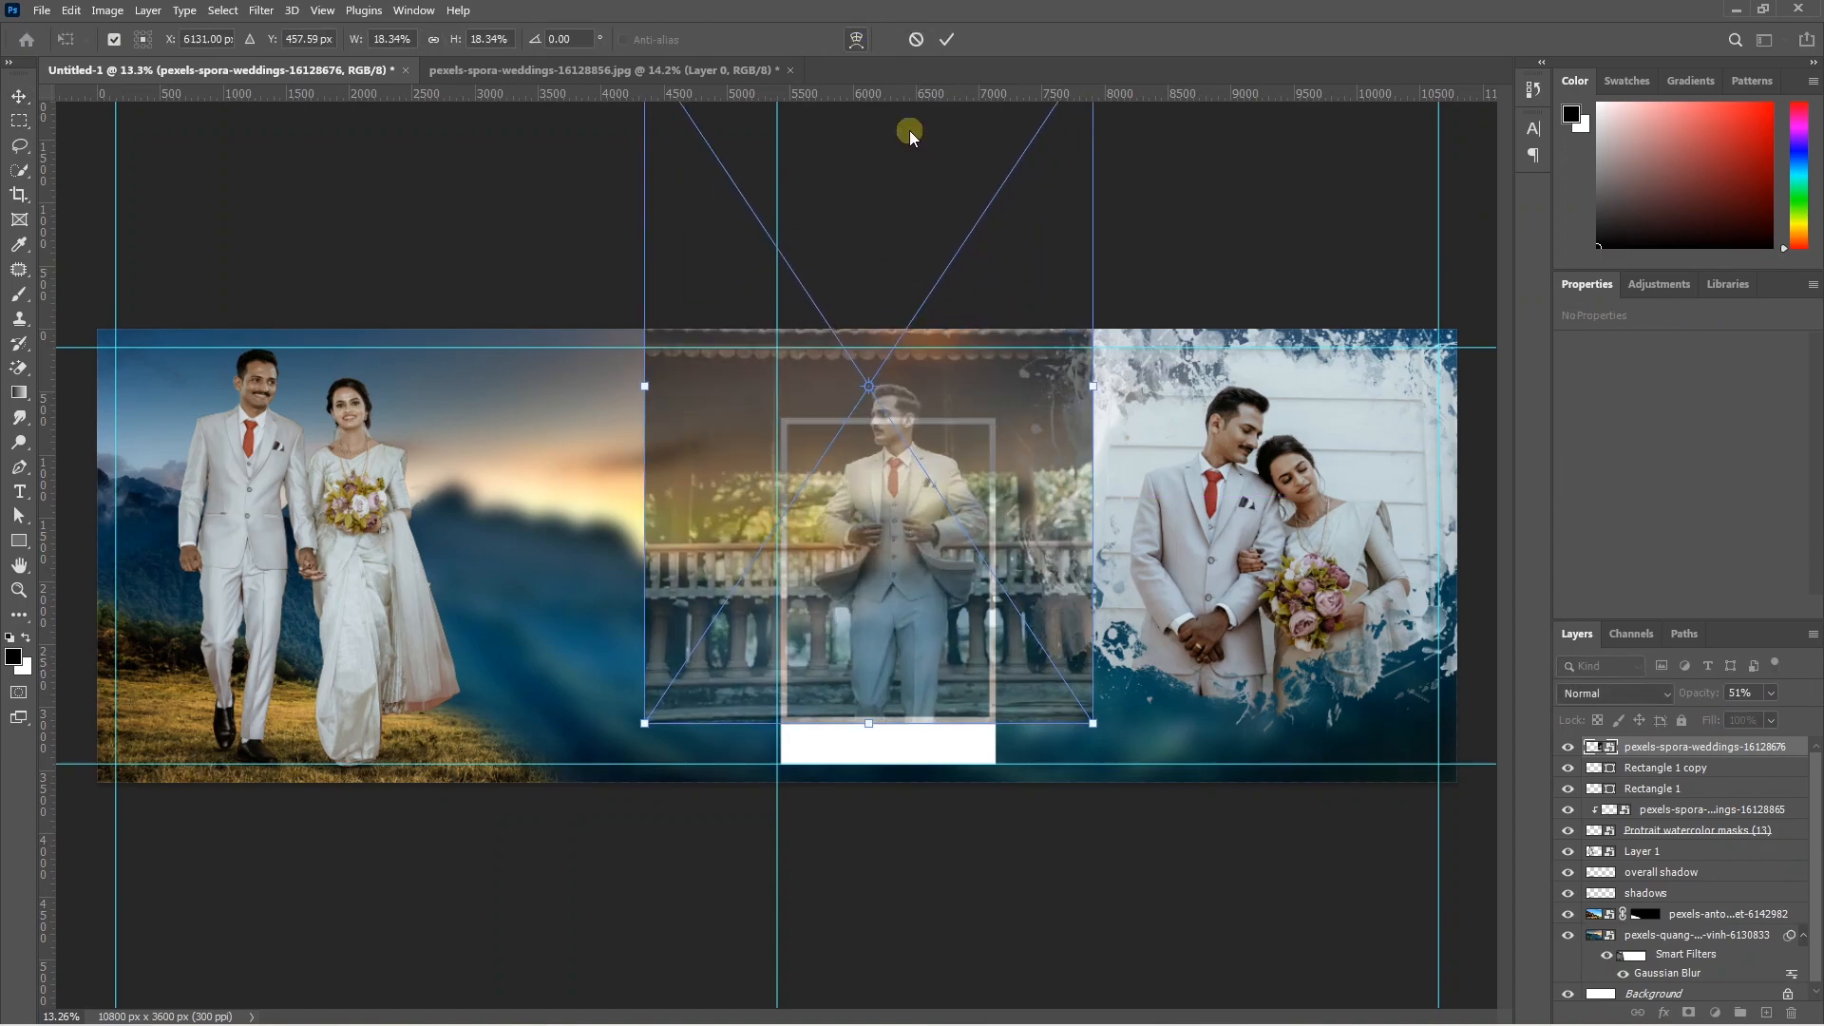
{"action": "key", "text": "ctrl+minus"}
{"action": "key", "text": "ctrl+minus"}
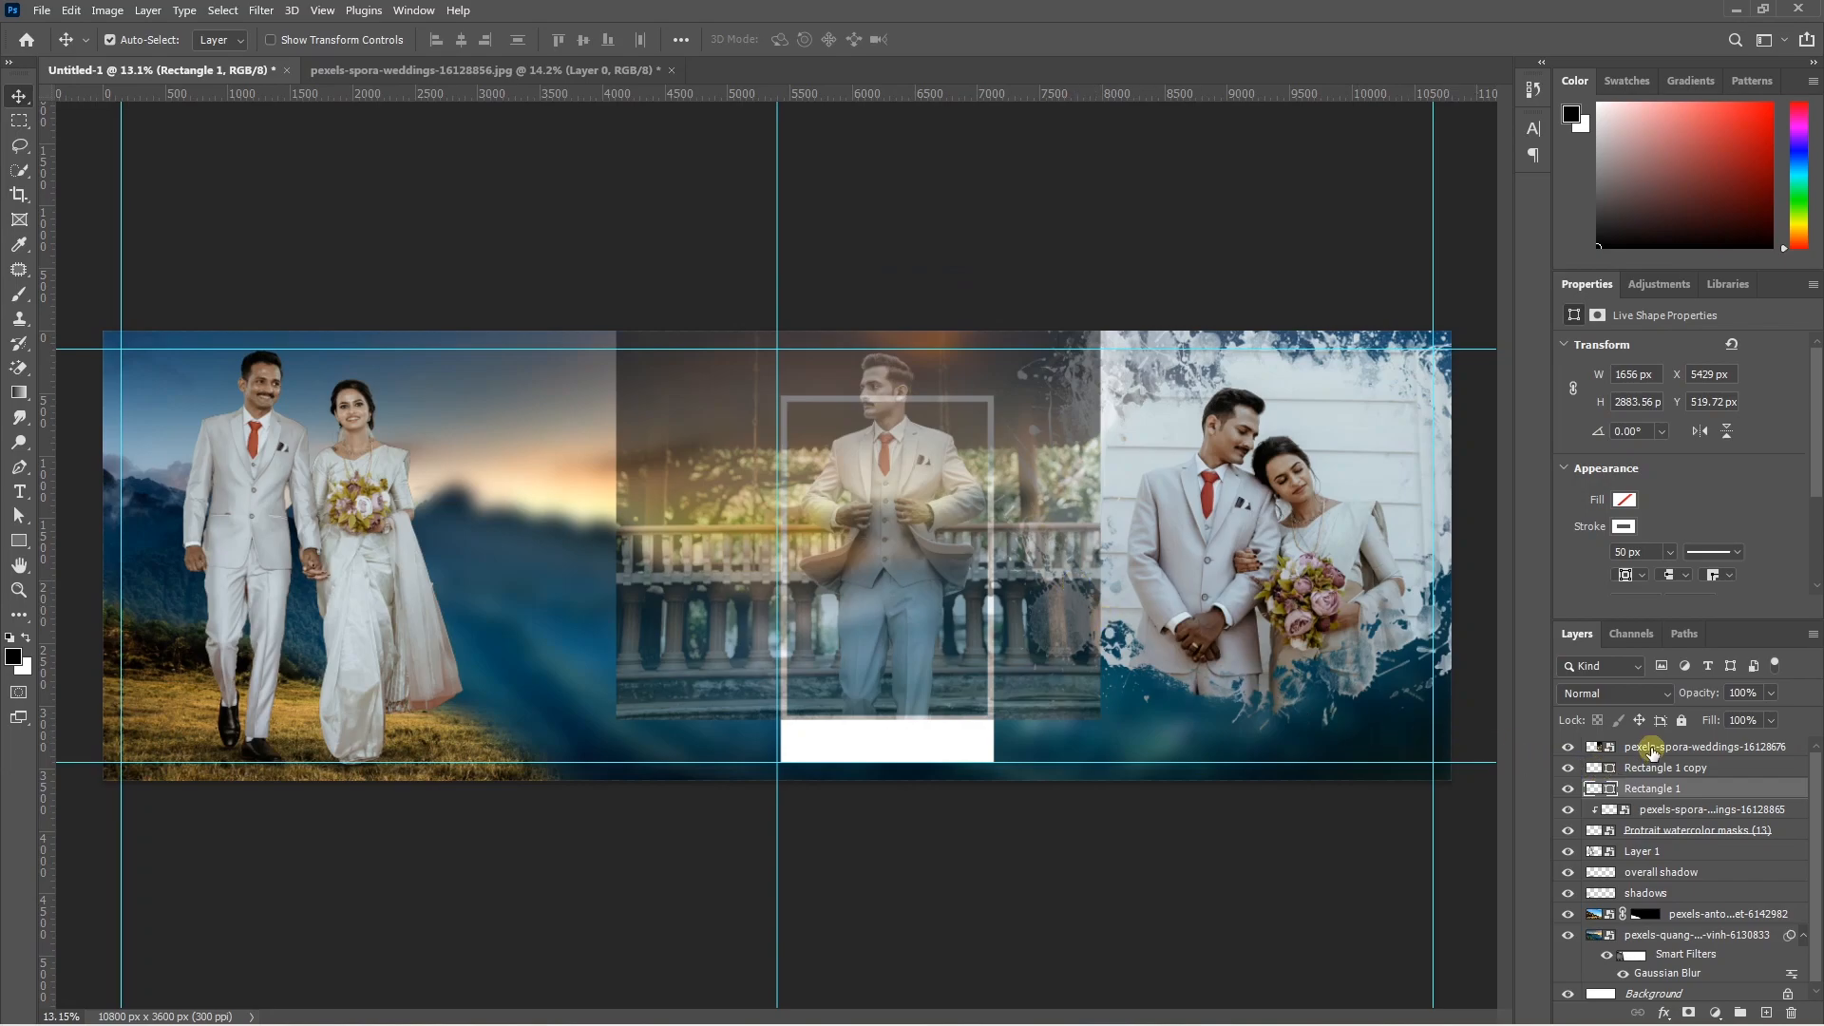
- Mask the pexels-spora-weddings-16128676 photo with a rectangular selection covering the white frame down into its lower strip
{"action": "left_click", "coordinate": [1651, 748]}
{"action": "key", "text": "m"}
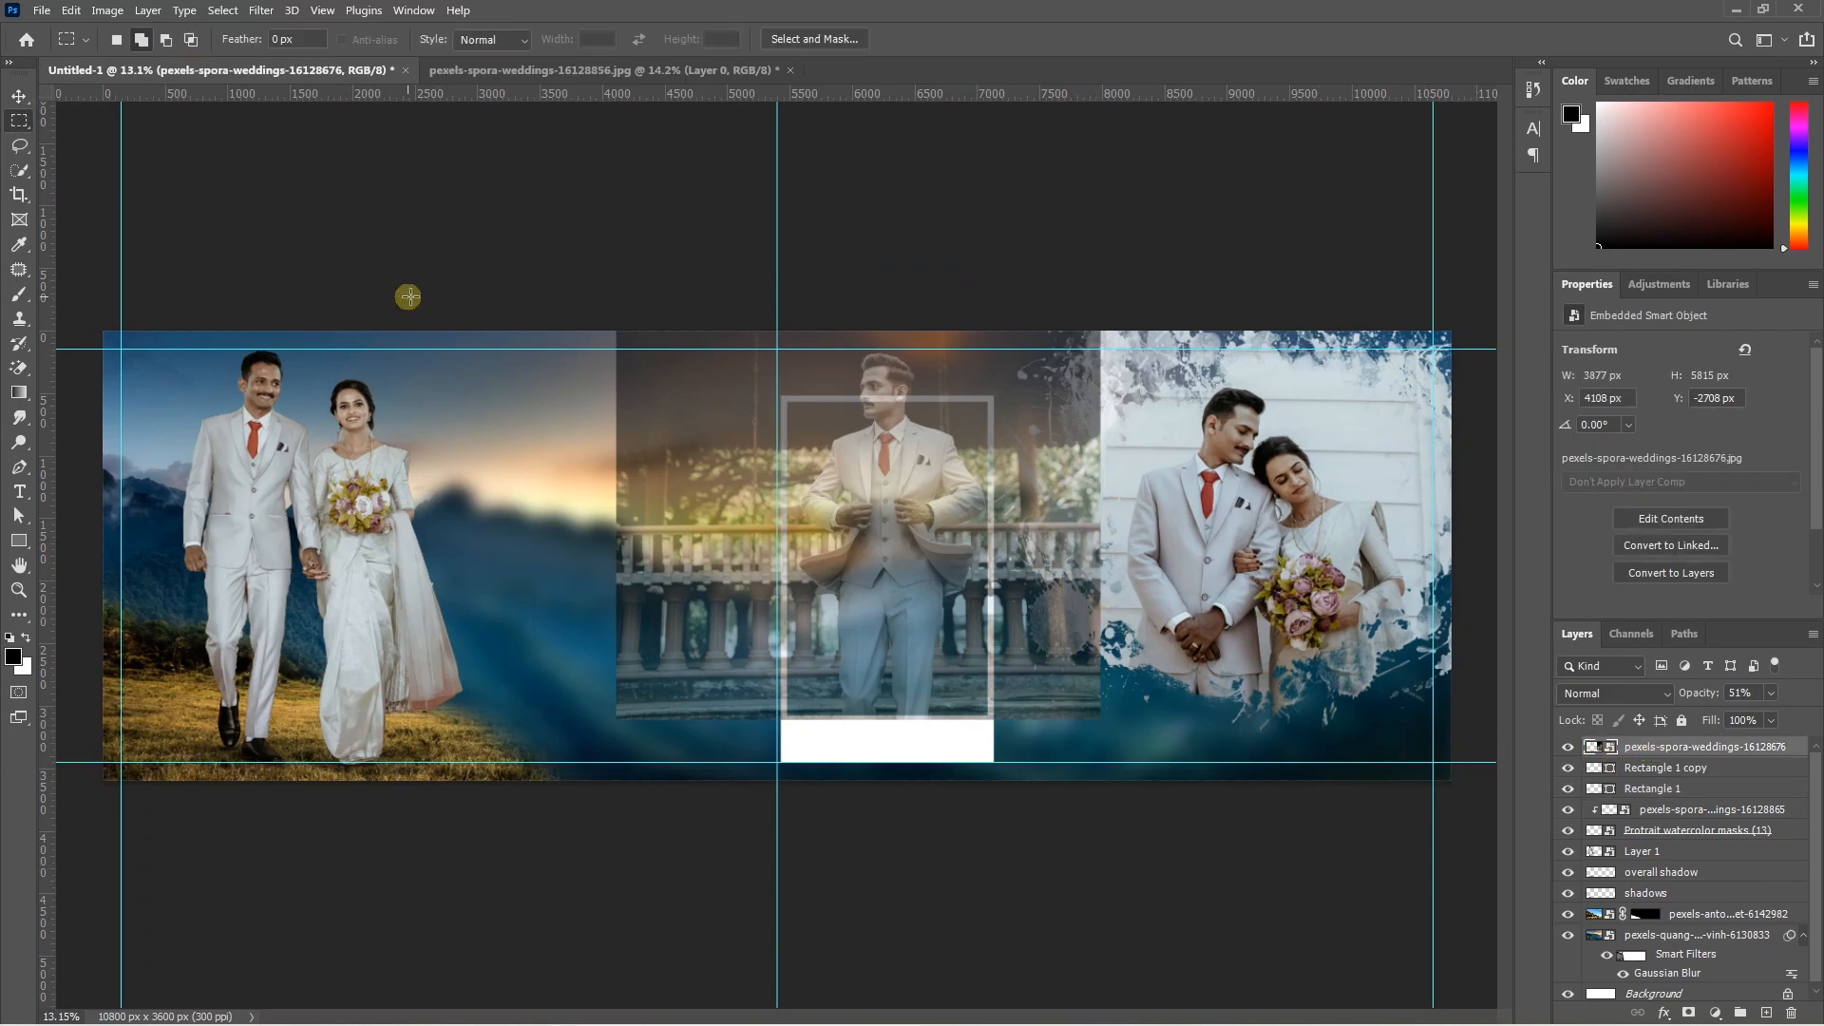
{"action": "scroll", "coordinate": [873, 485], "scroll_direction": "up", "scroll_amount": 2}
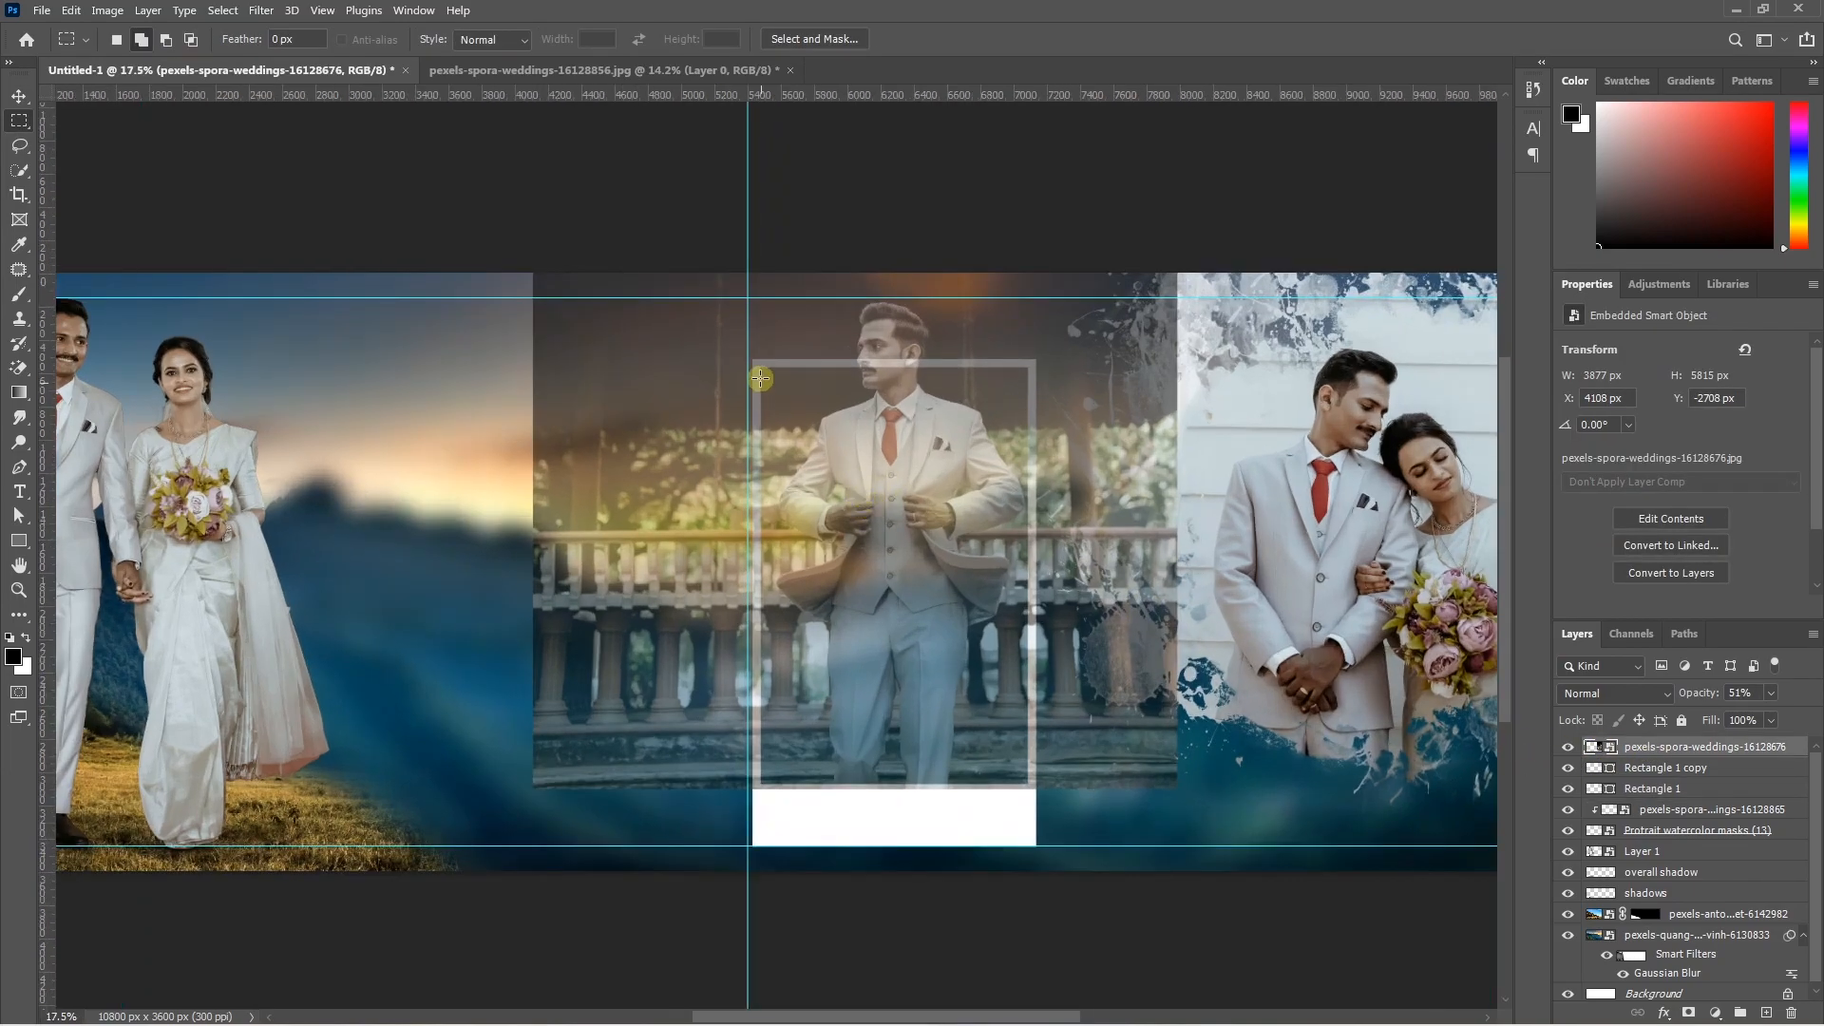
{"action": "left_click_drag", "start_coordinate": [756, 360], "coordinate": [1036, 801]}
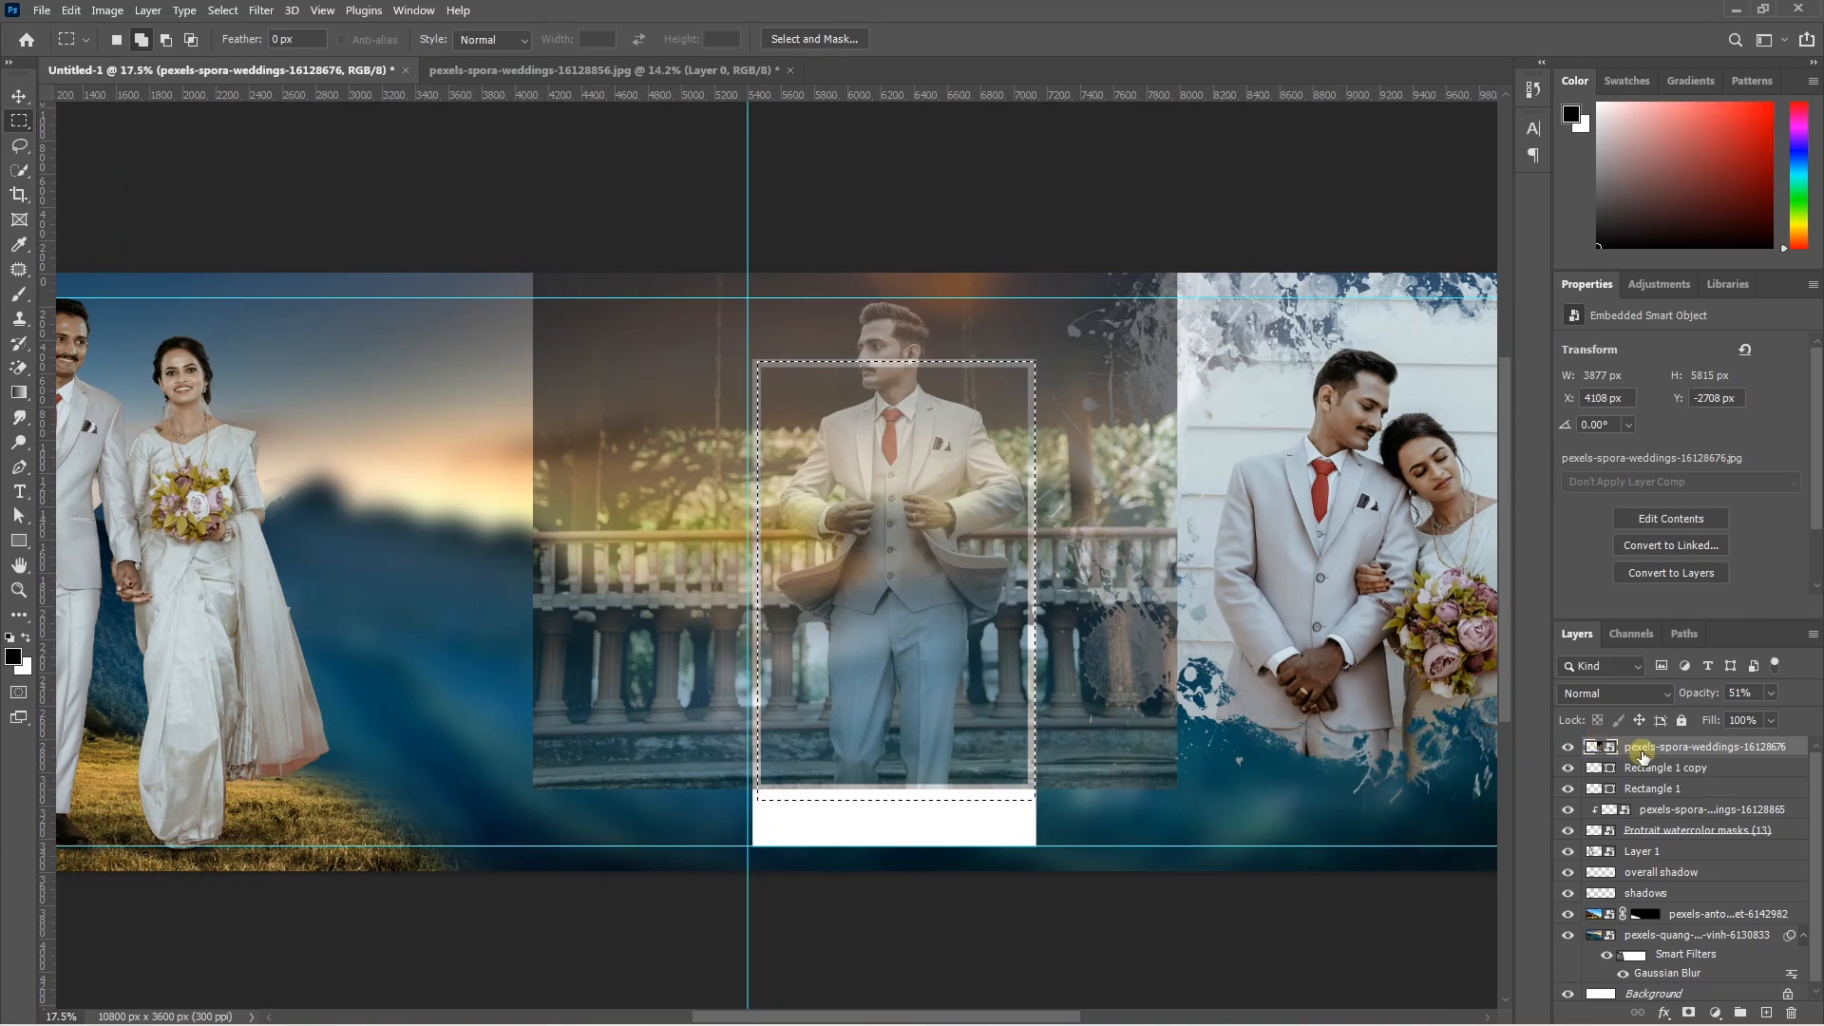
{"action": "left_click", "coordinate": [1687, 1014]}
- Place the Rectangle 1 frame layer above the masked groom photo and restore the photo's opacity to 100%
{"action": "left_click_drag", "start_coordinate": [1671, 798], "coordinate": [1669, 739]}
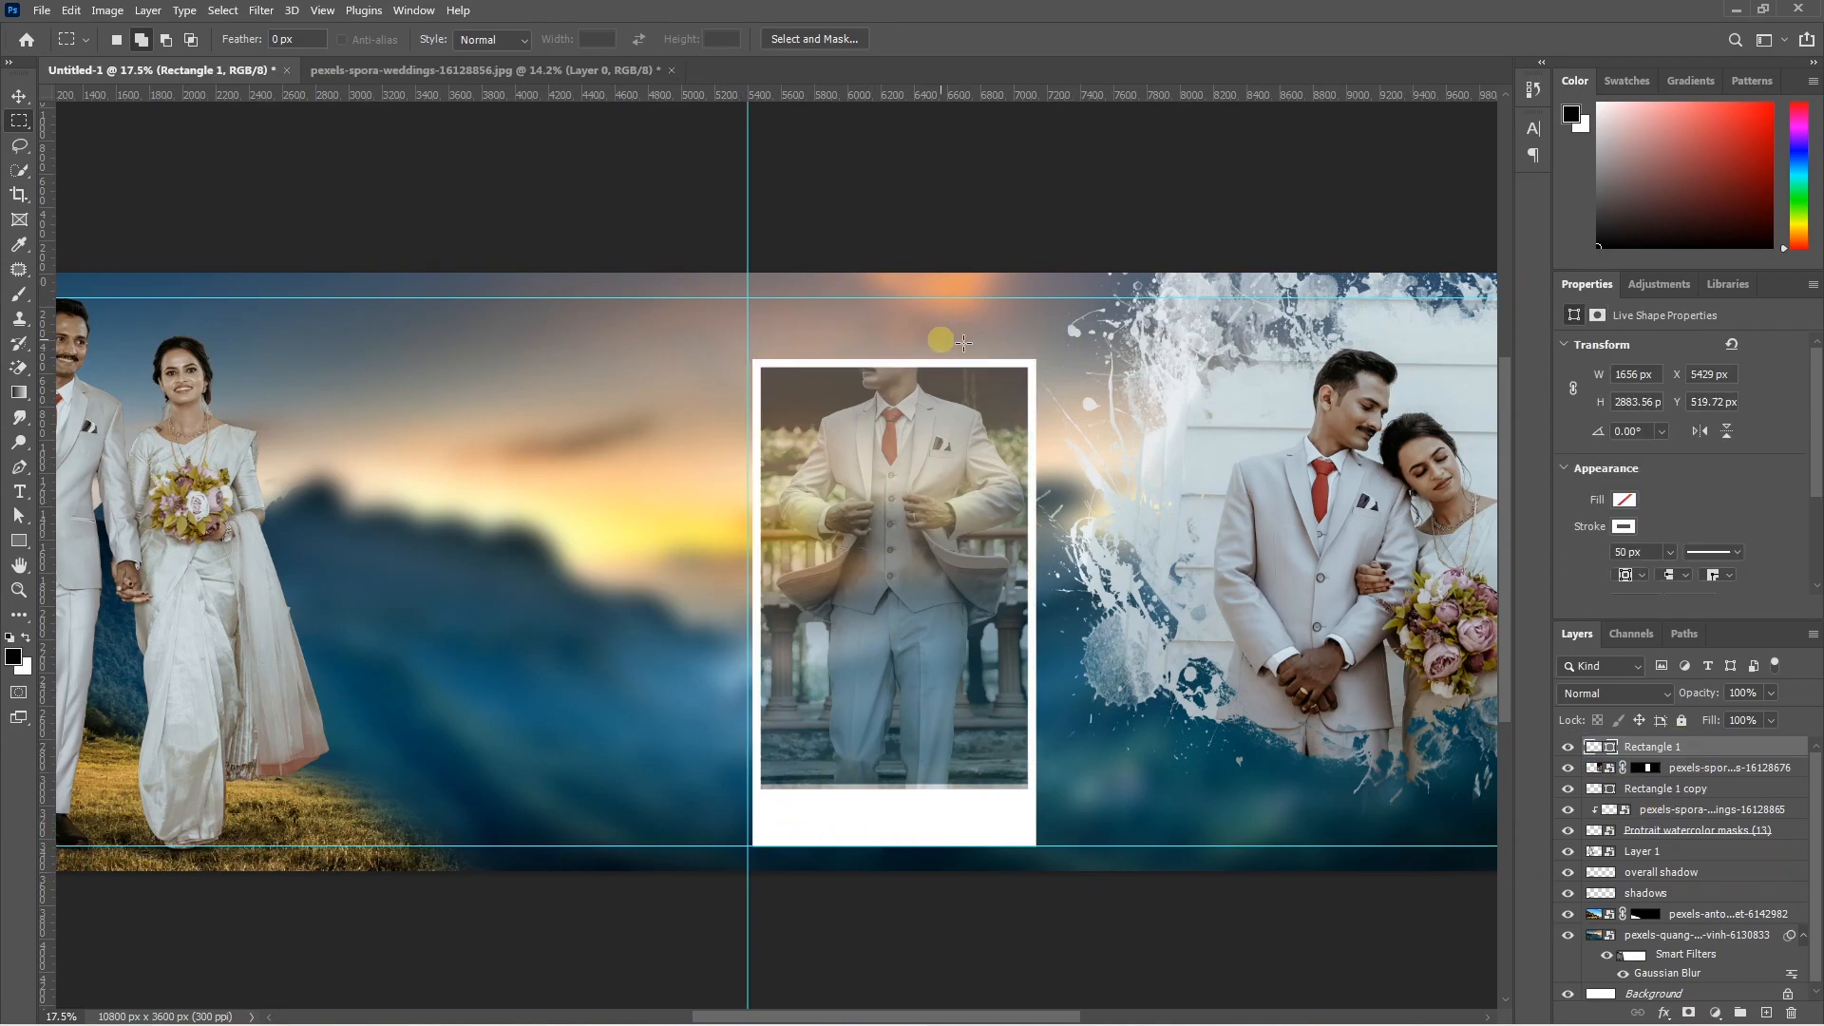
{"action": "left_click", "coordinate": [1681, 767]}
{"action": "left_click", "coordinate": [1772, 694]}
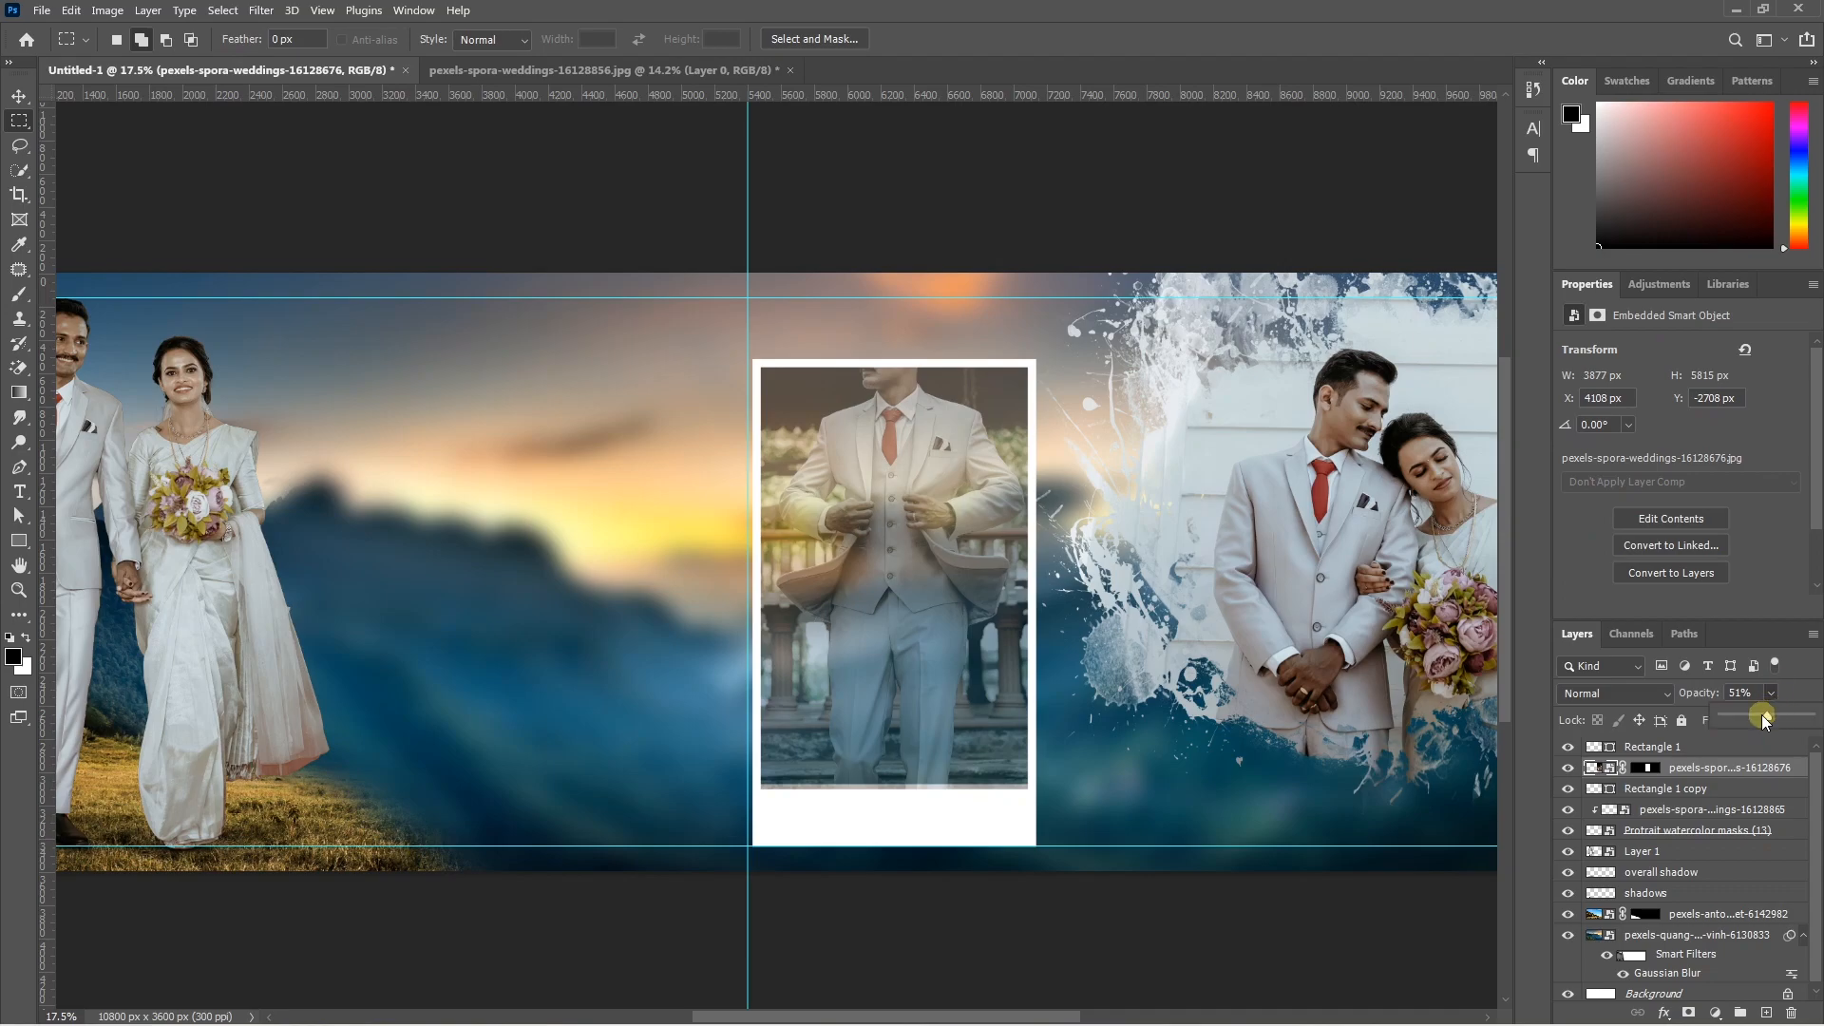
{"action": "key", "text": "v"}
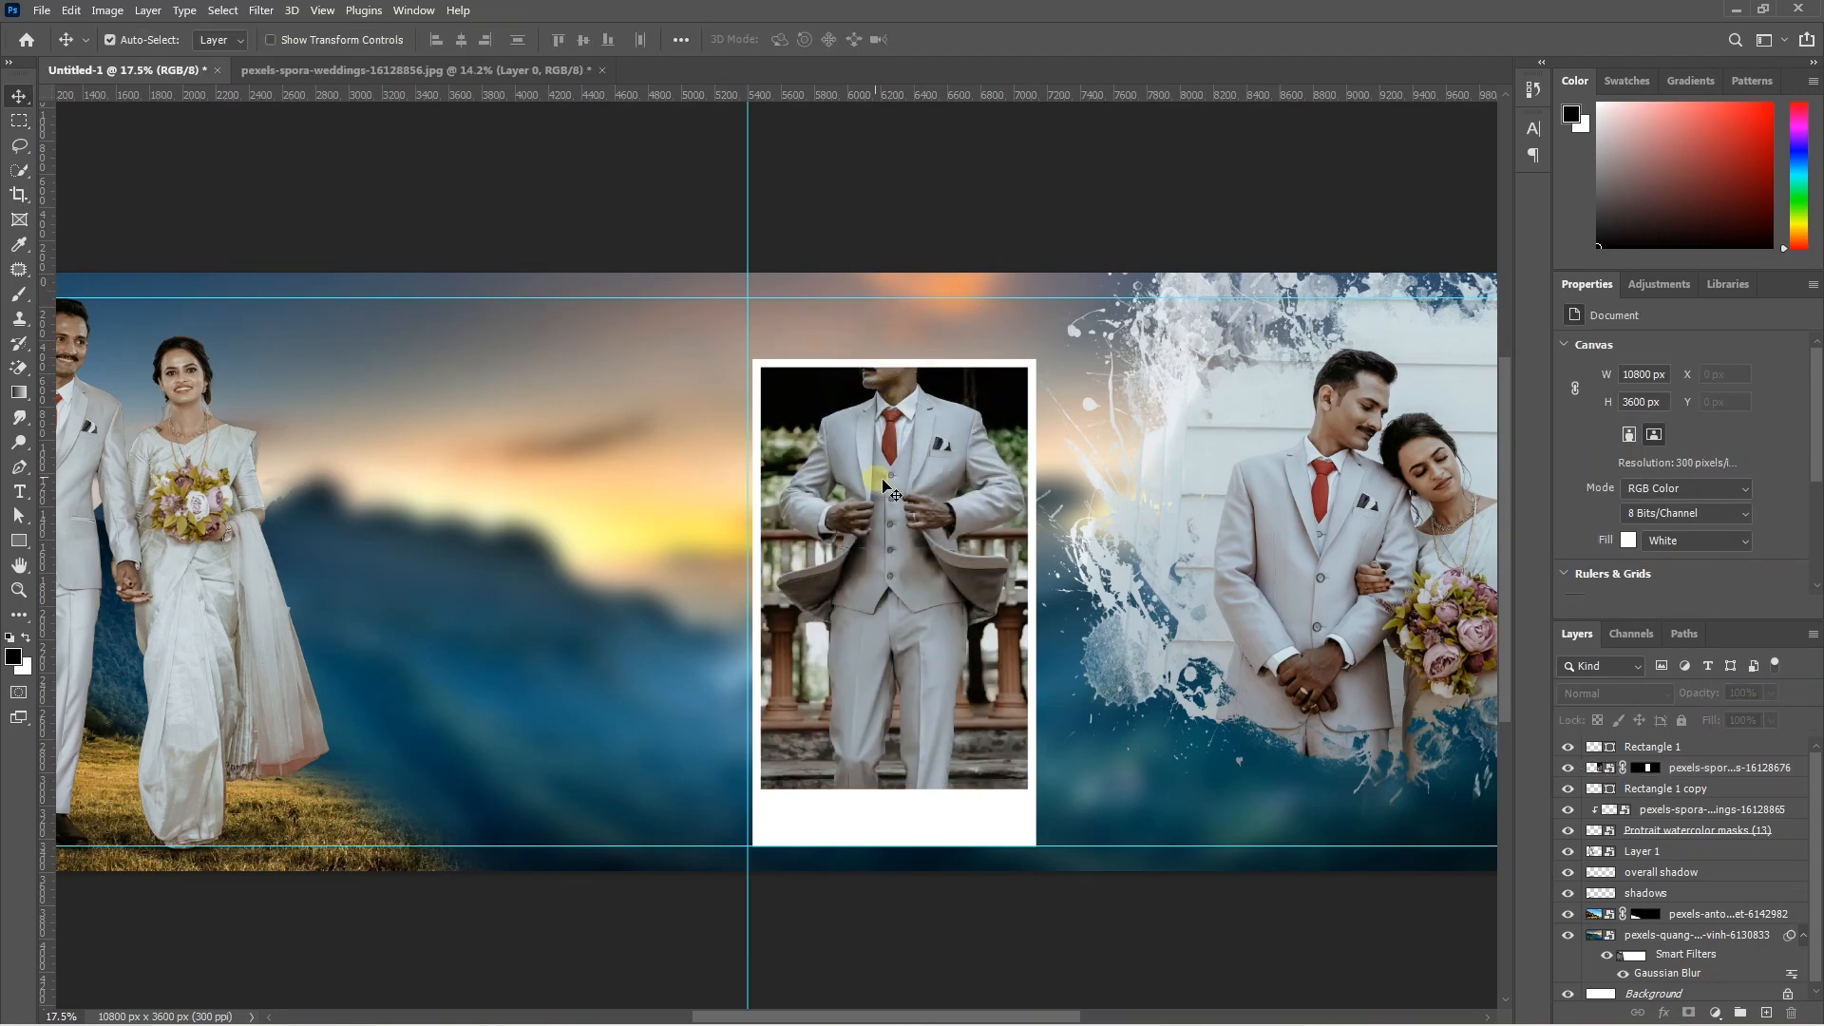
- Duplicate the masked groom photo and replace the copy's layer mask with one made from a Select Subject selection
{"action": "left_click", "coordinate": [1701, 769]}
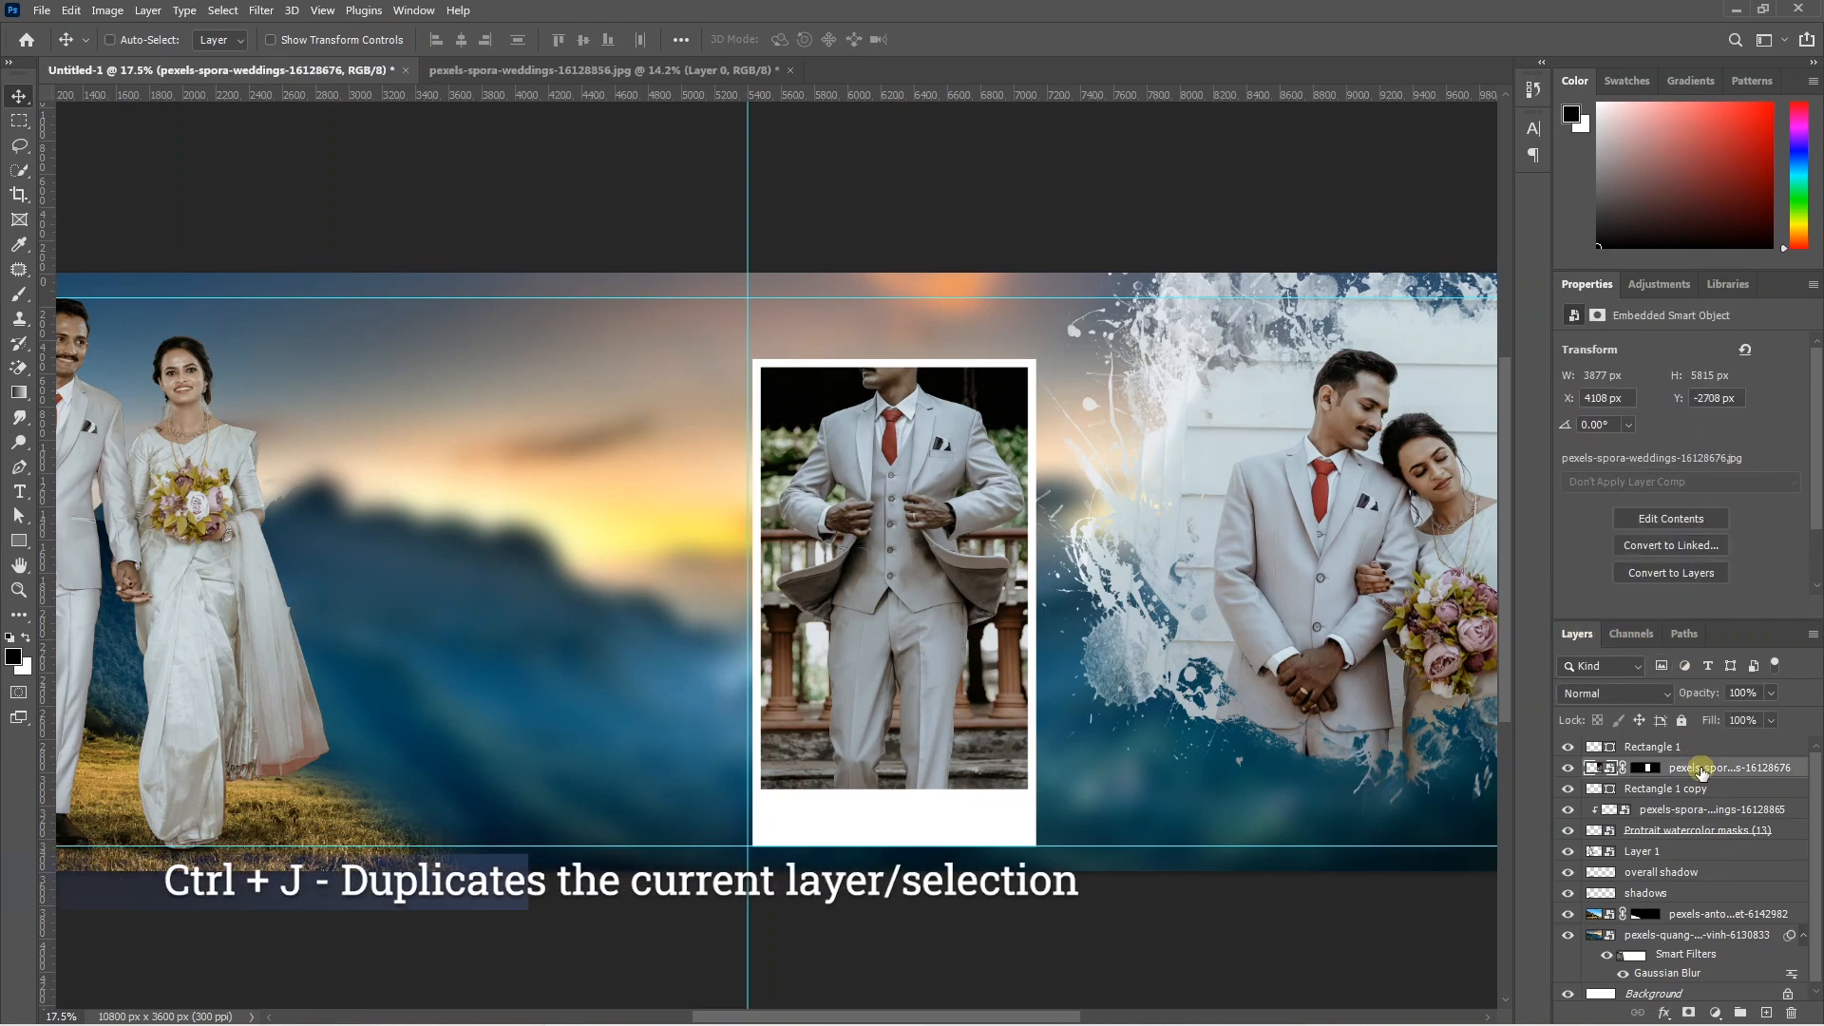
{"action": "key", "text": "ctrl+j"}
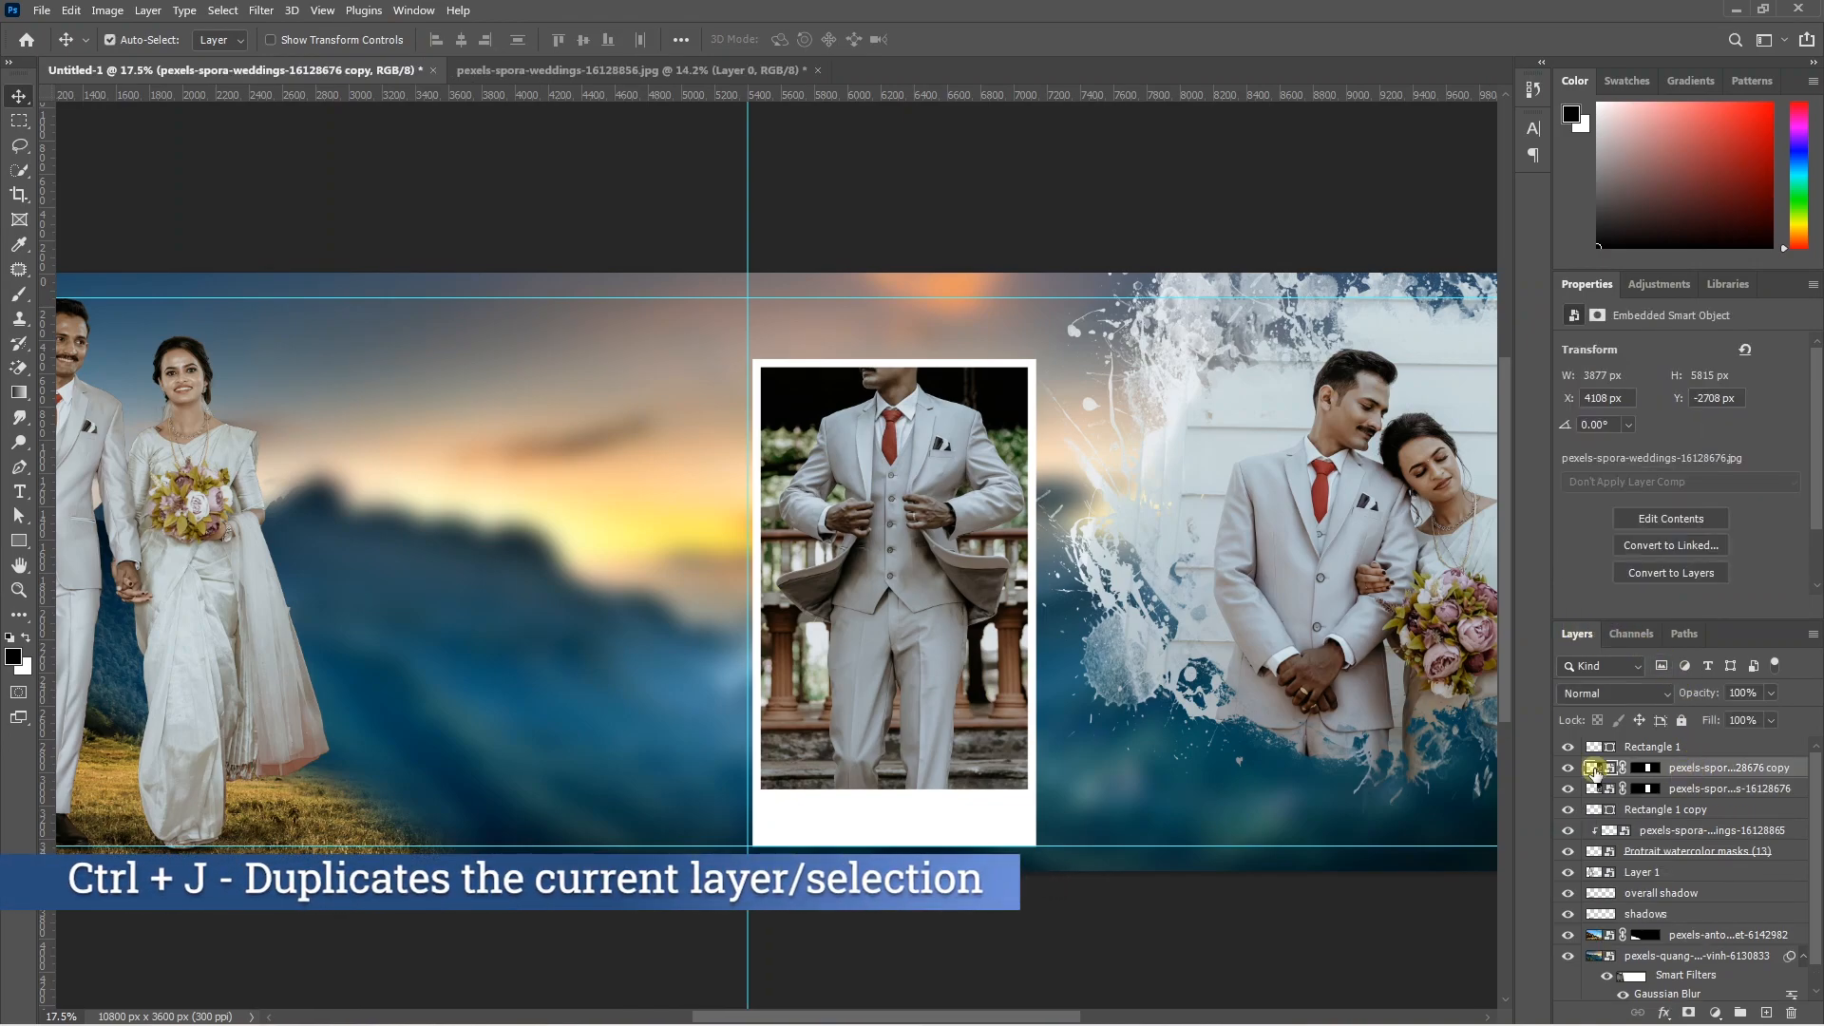
{"action": "left_click", "coordinate": [223, 10]}
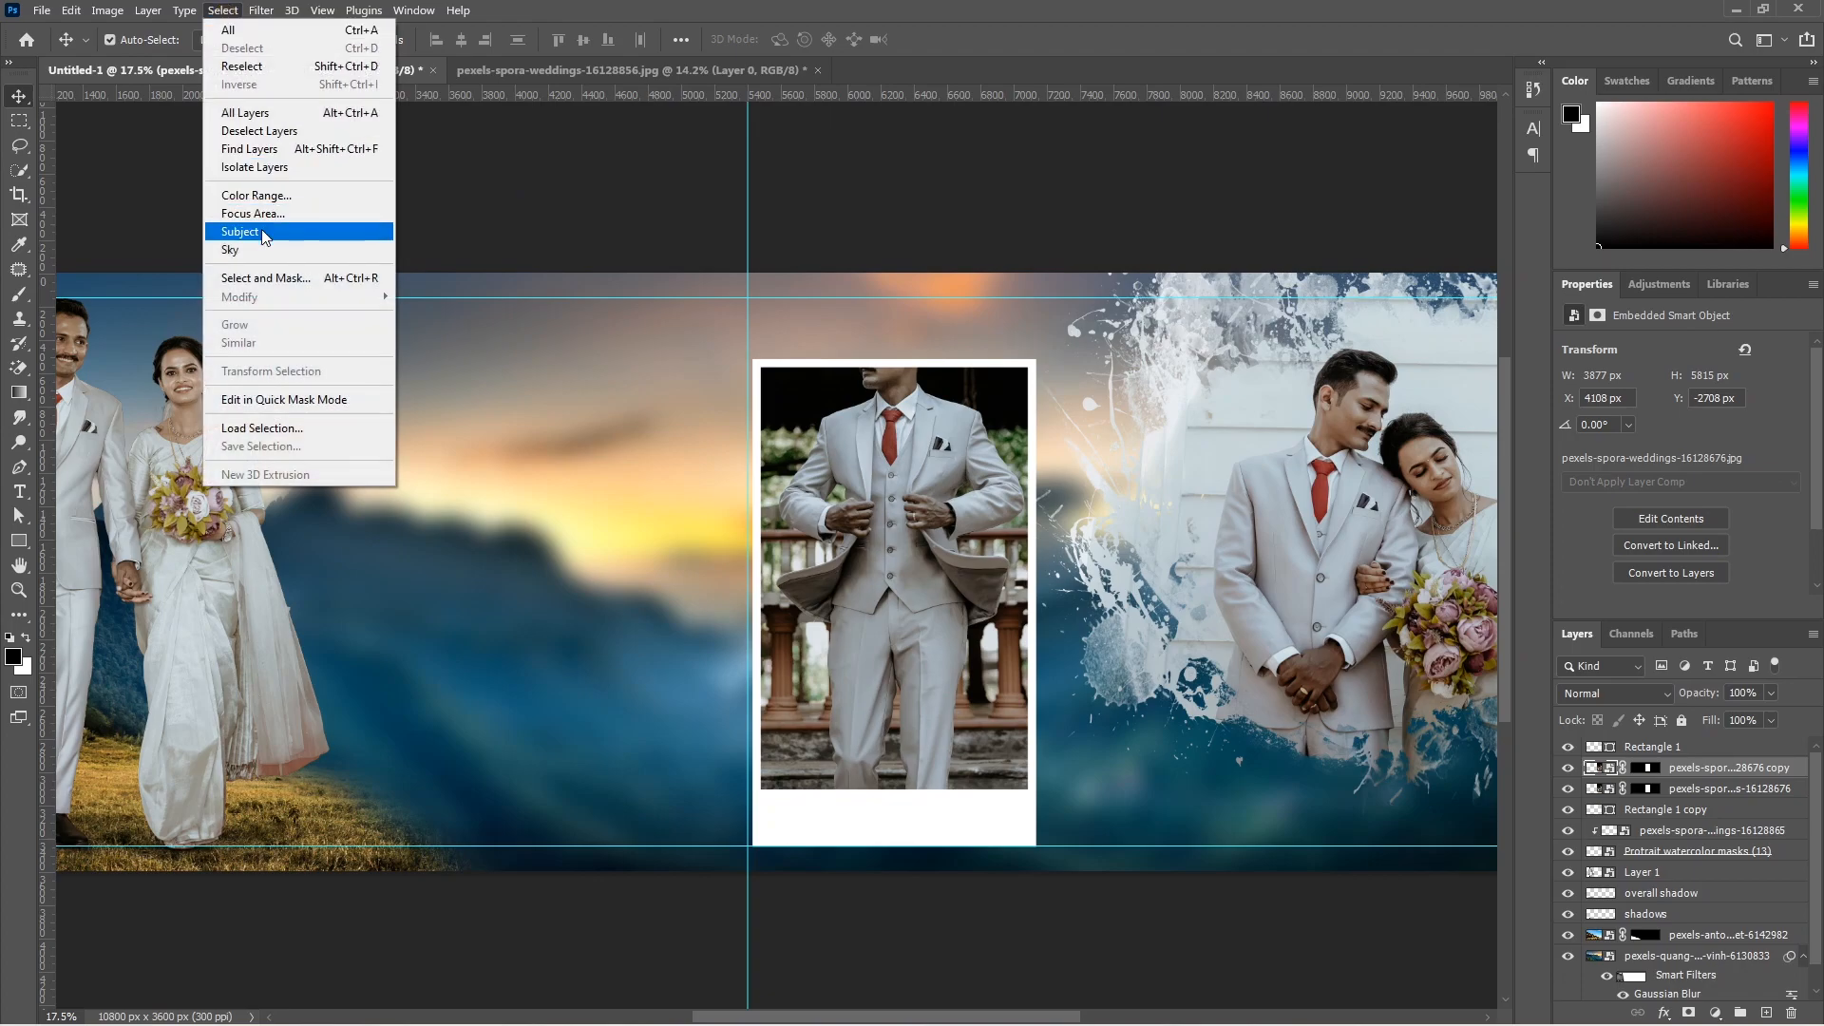
{"action": "left_click", "coordinate": [262, 232]}
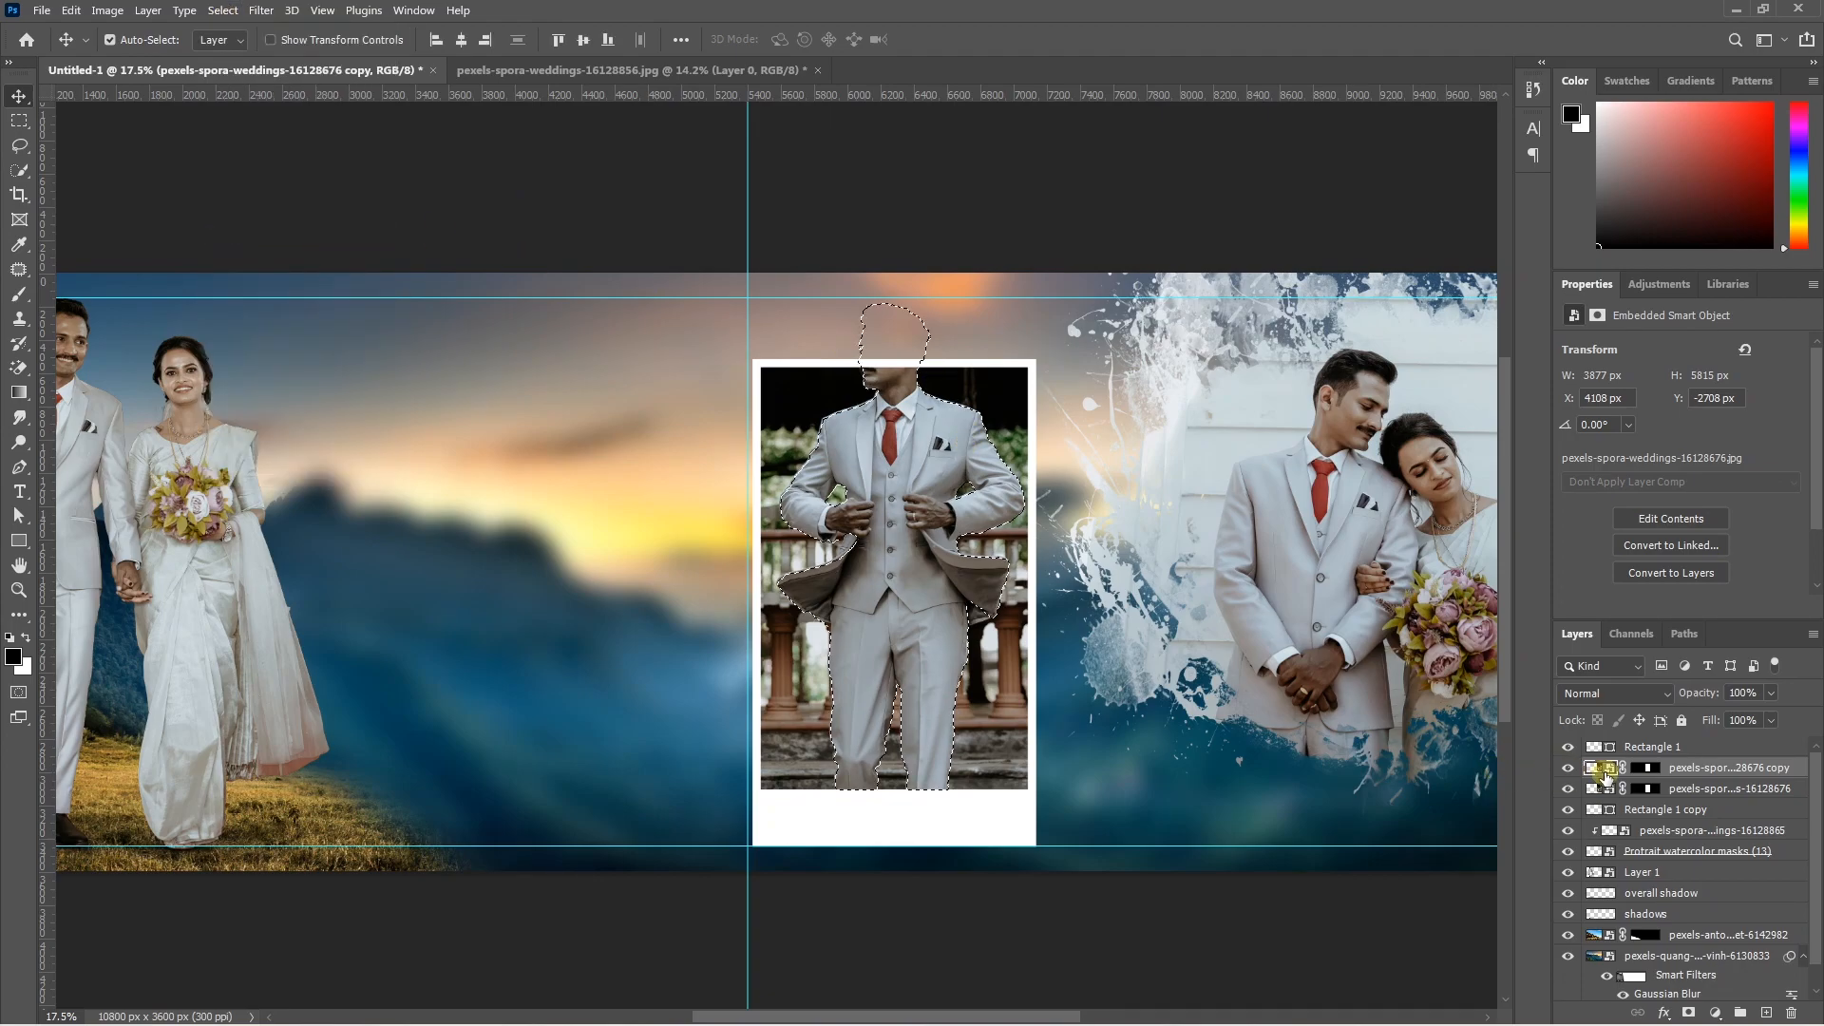
{"action": "left_click_drag", "start_coordinate": [1649, 767], "coordinate": [1791, 1013]}
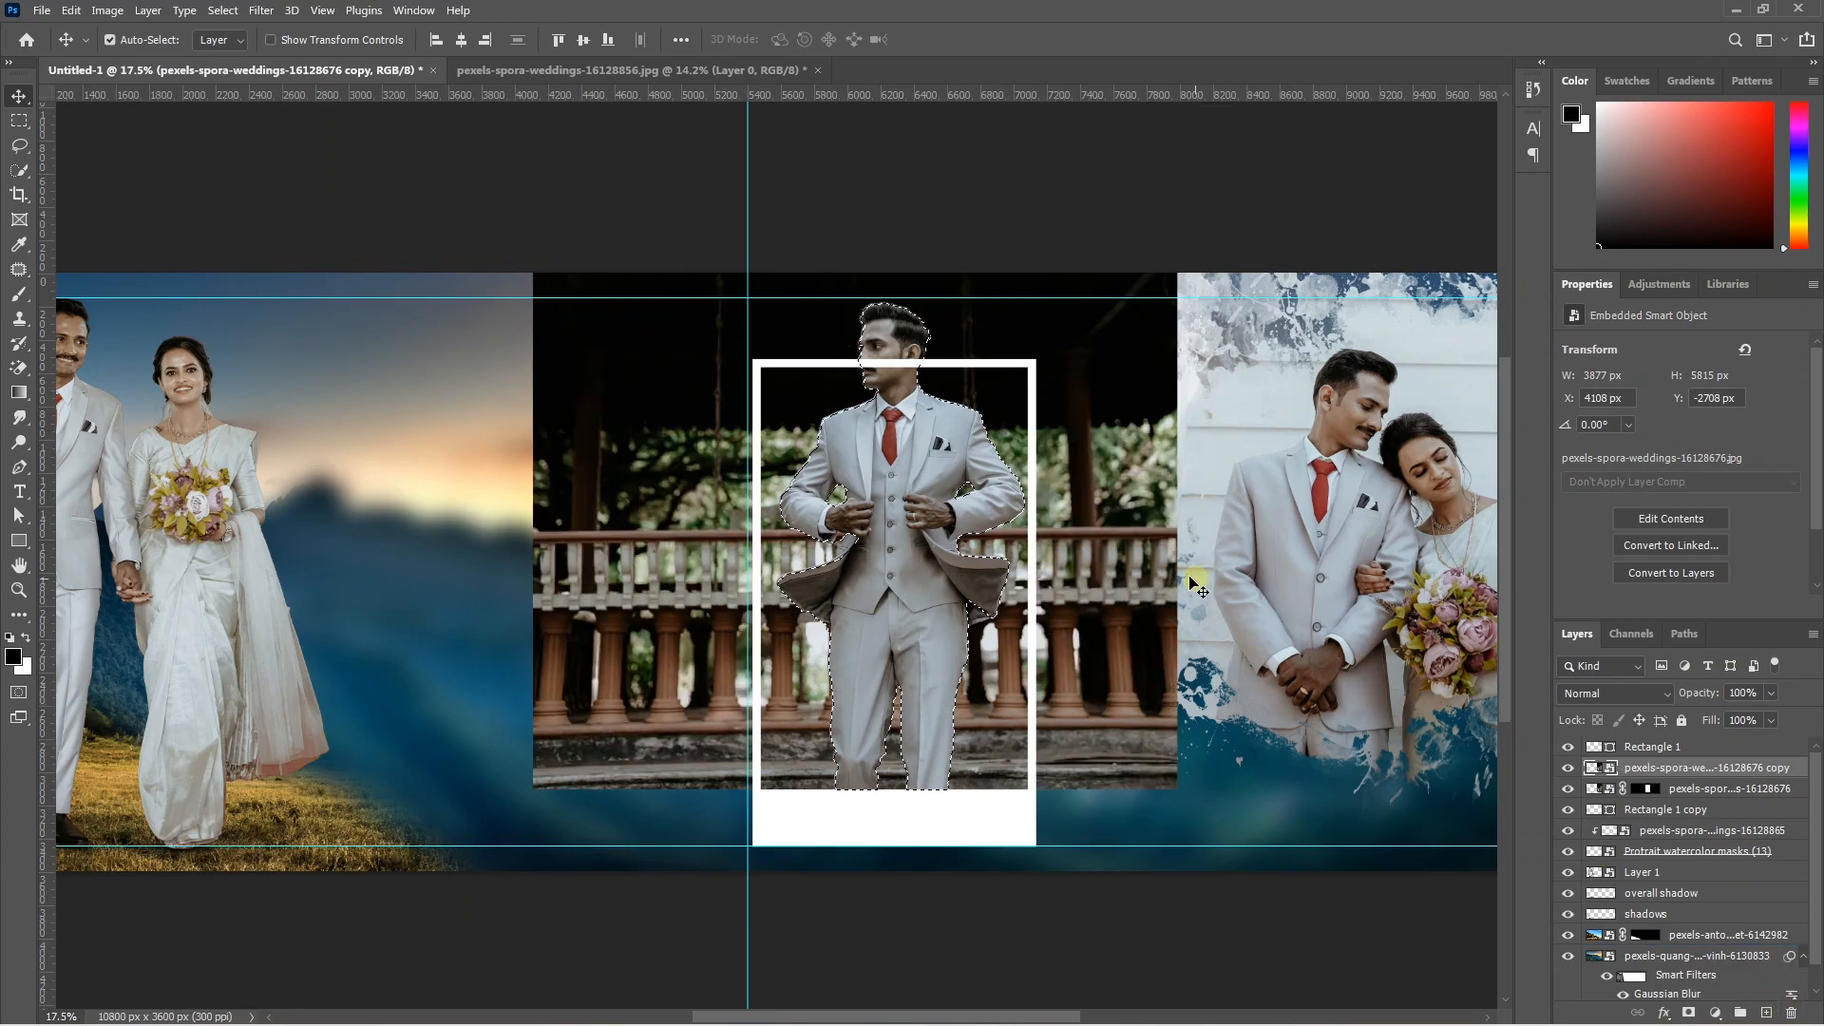
{"action": "left_click", "coordinate": [1690, 1012]}
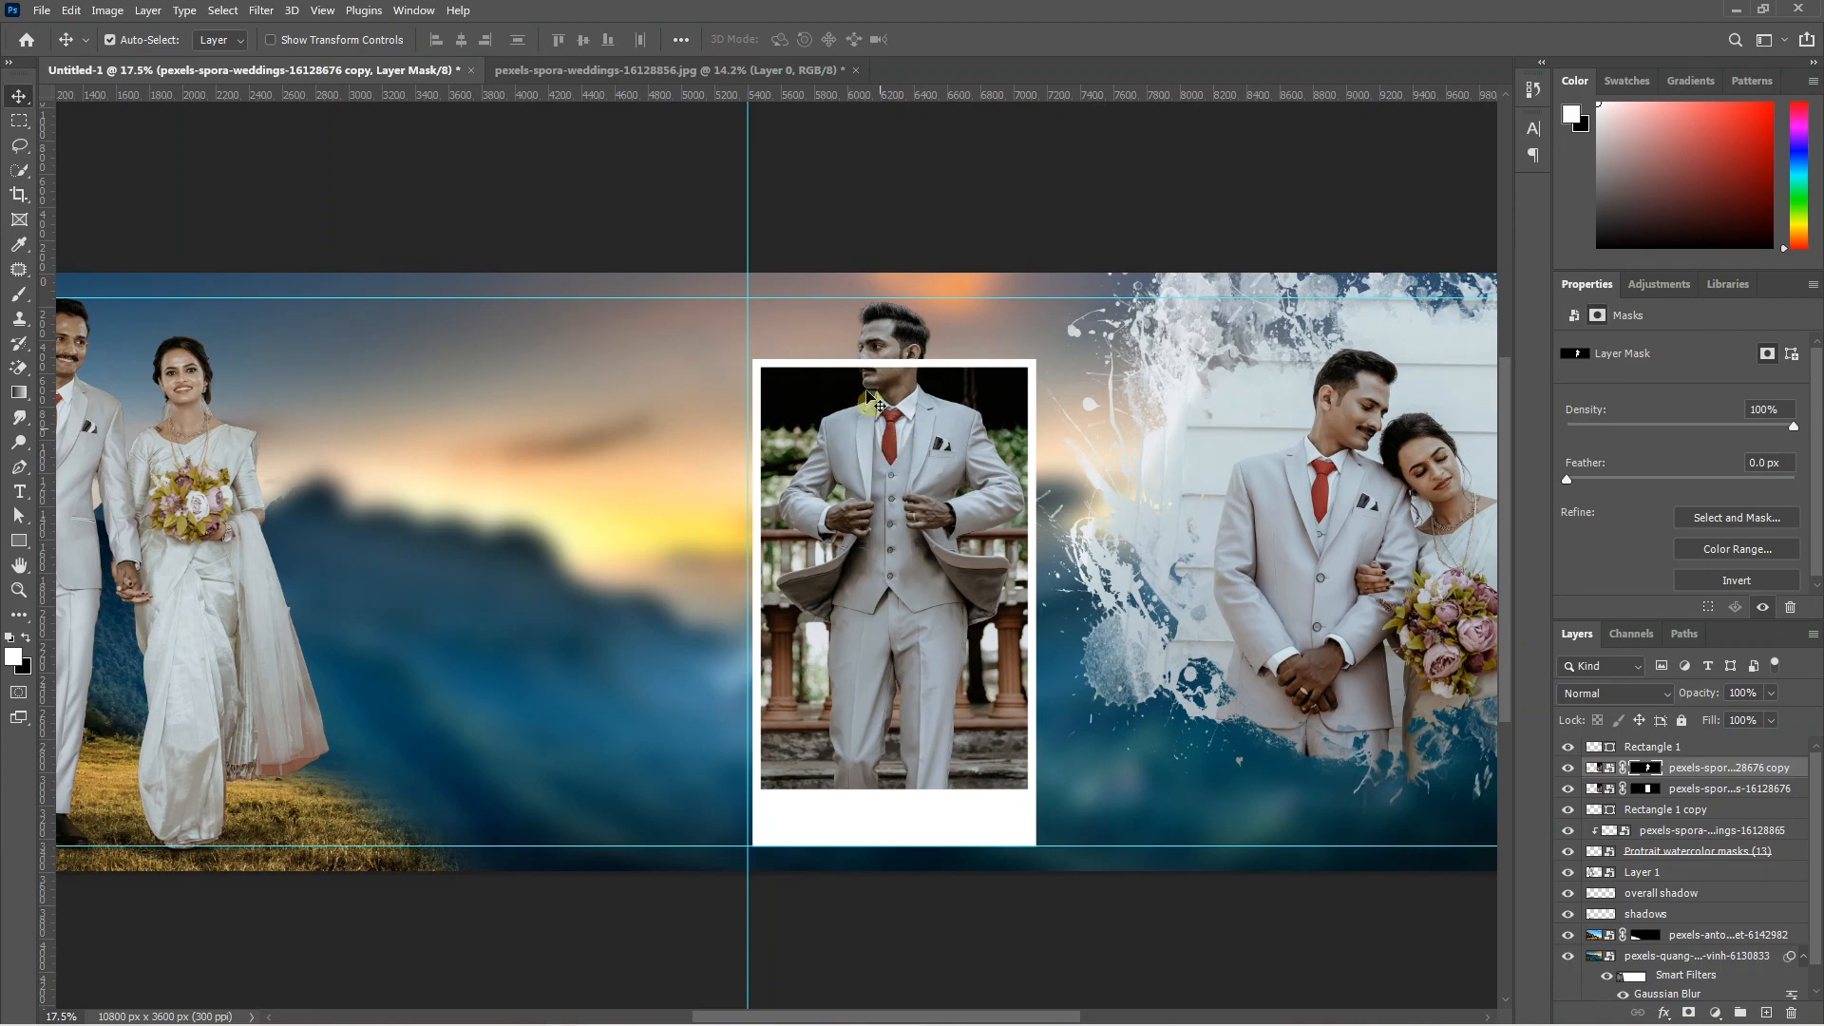
{"action": "left_click_drag", "start_coordinate": [900, 491], "coordinate": [975, 503]}
- Load the groom cut-out's mask as a selection, invert it and mask the Rectangle 1 frame with it
{"action": "left_click", "coordinate": [1645, 774], "text": "ctrl"}
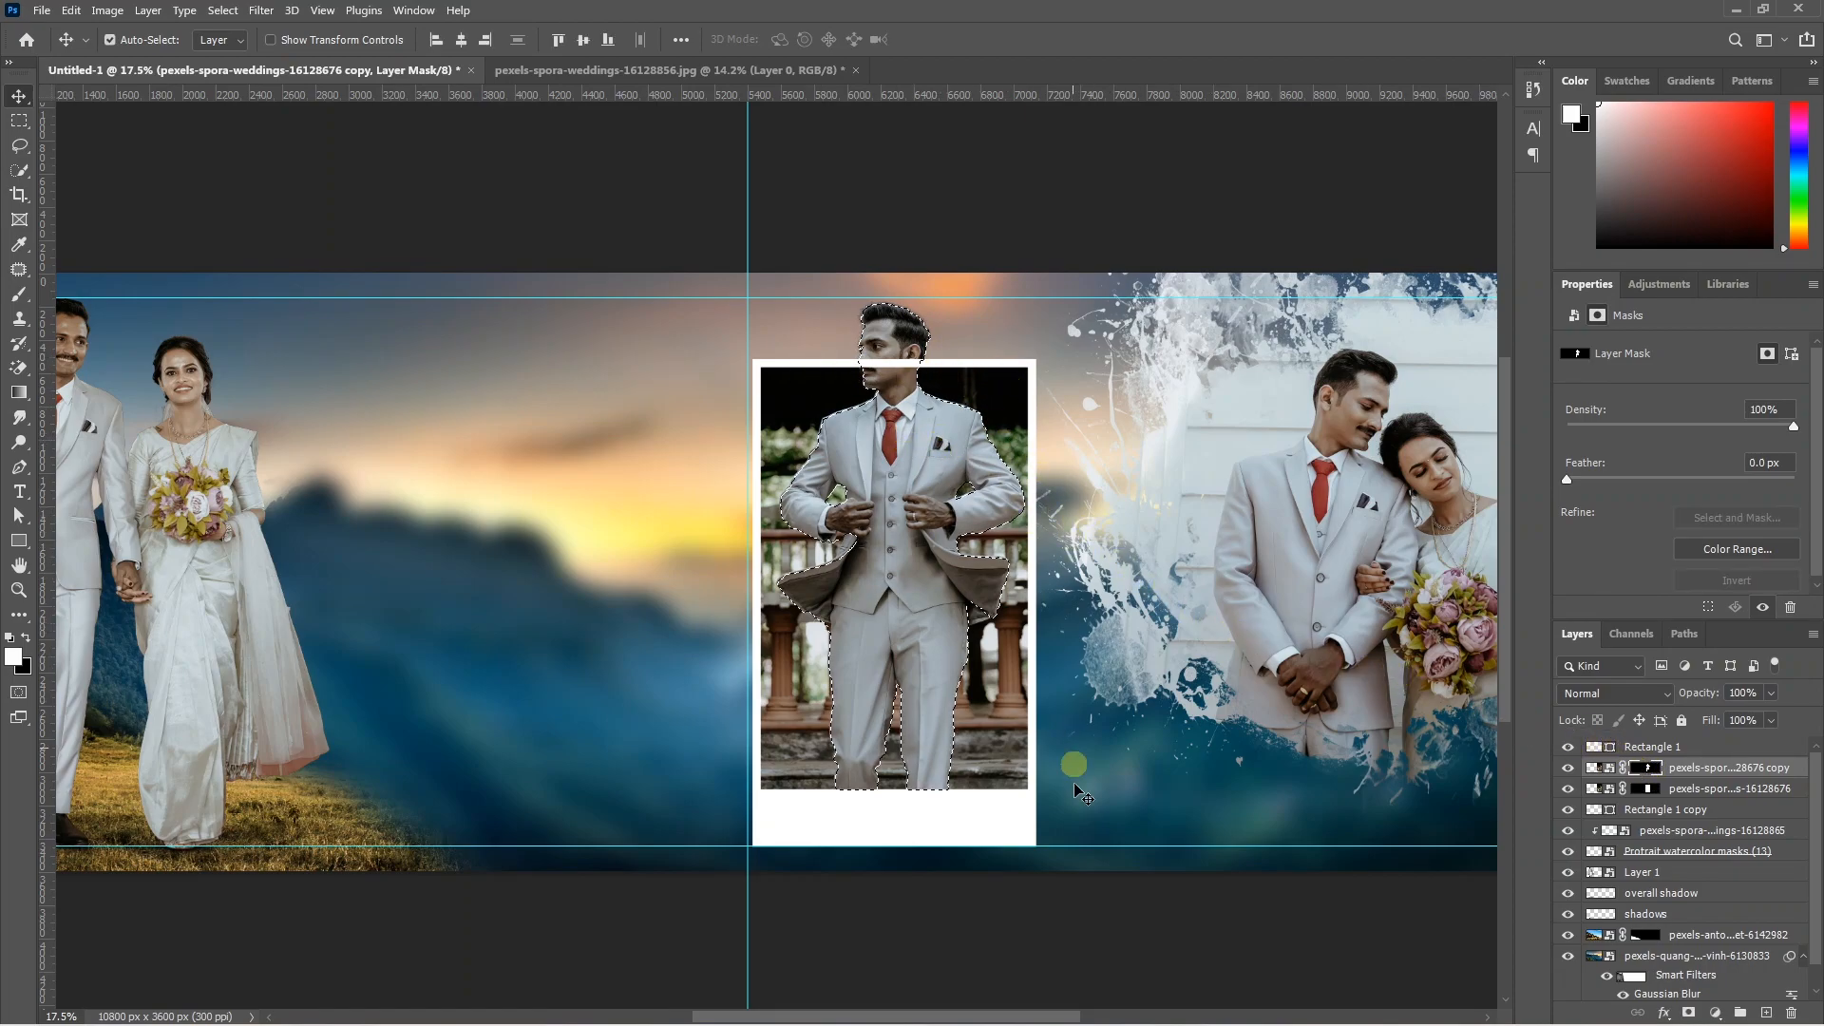
{"action": "left_click", "coordinate": [1658, 748]}
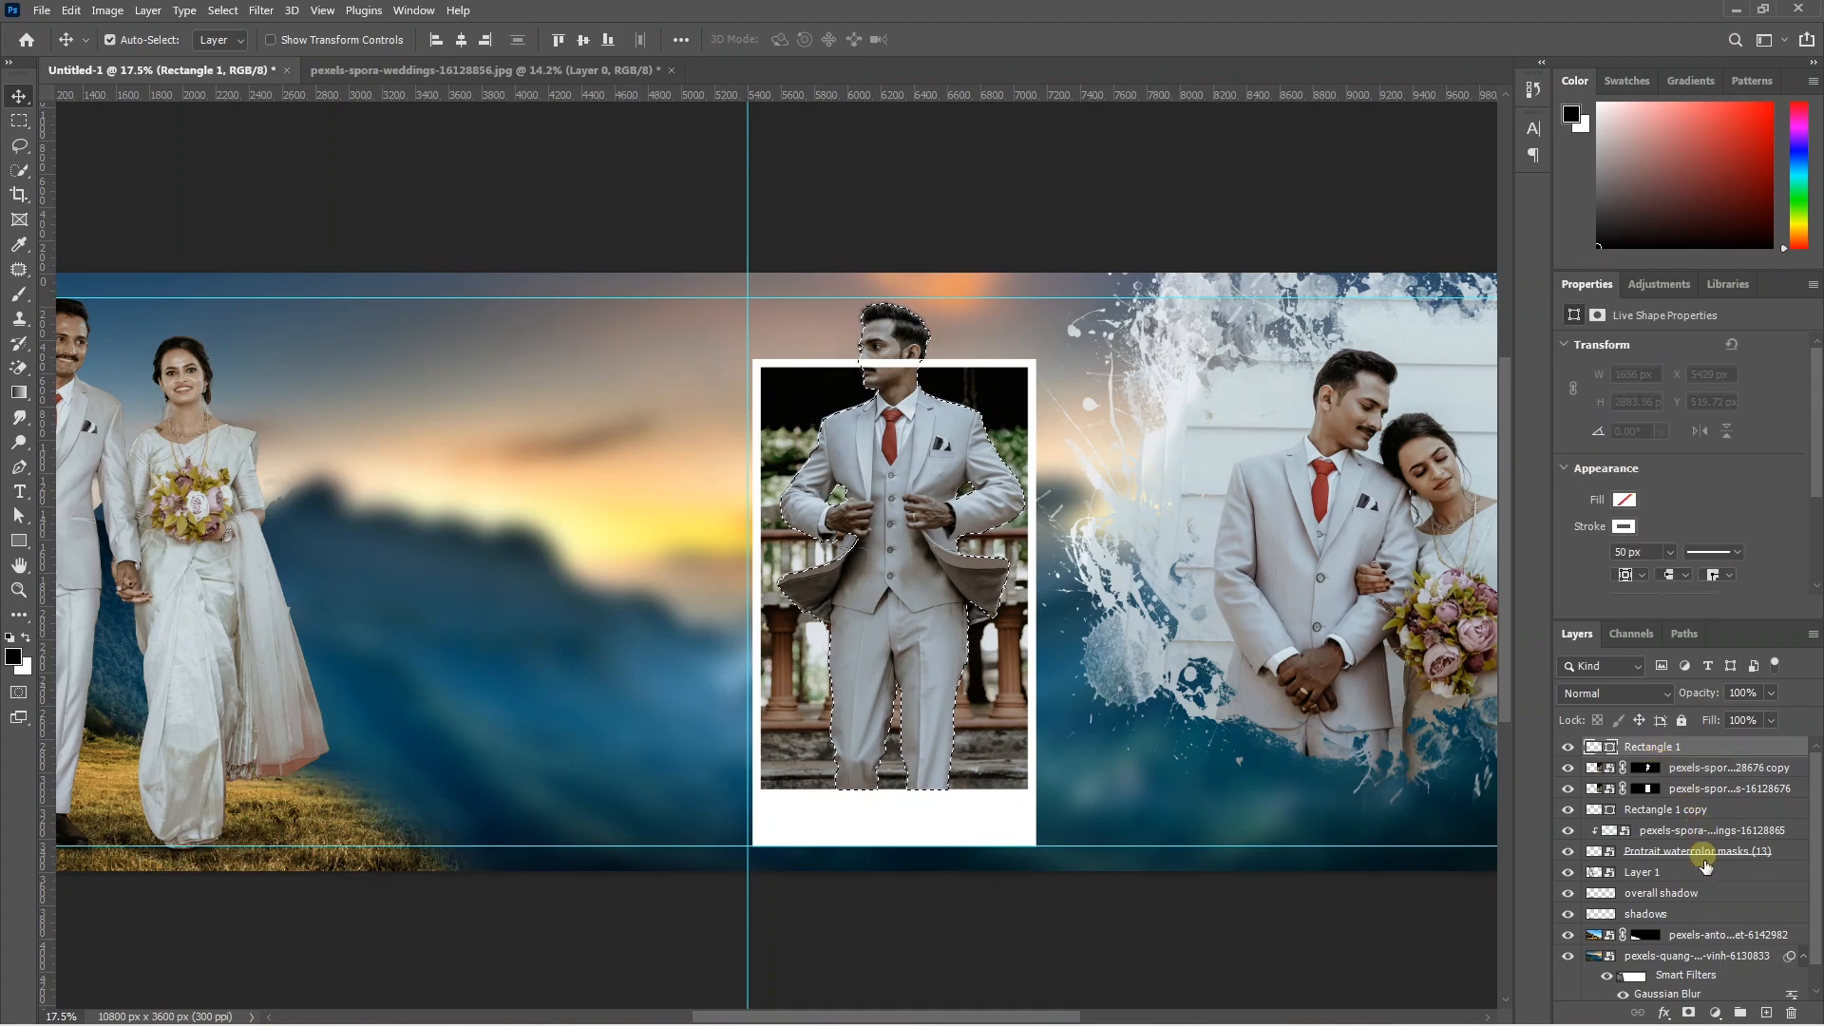
{"action": "left_click", "coordinate": [1690, 1013]}
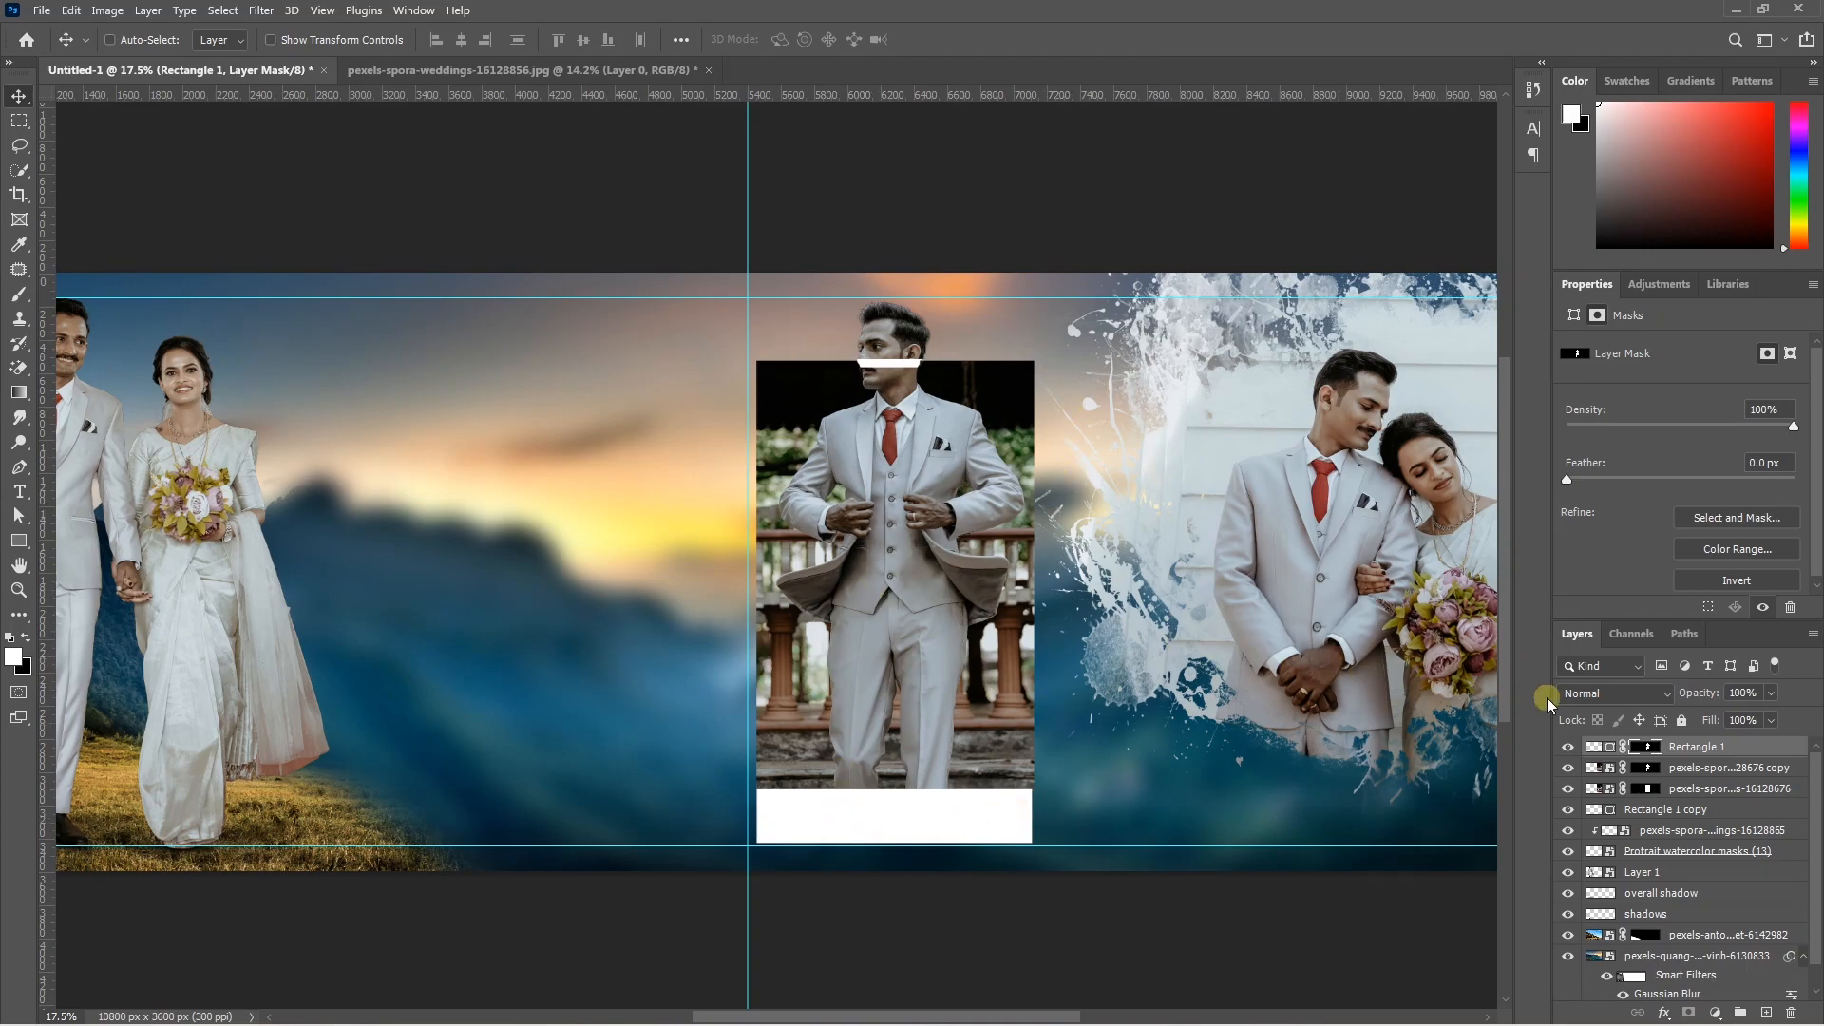
{"action": "key", "text": "ctrl+z"}
{"action": "key", "text": "ctrl+shift+i"}
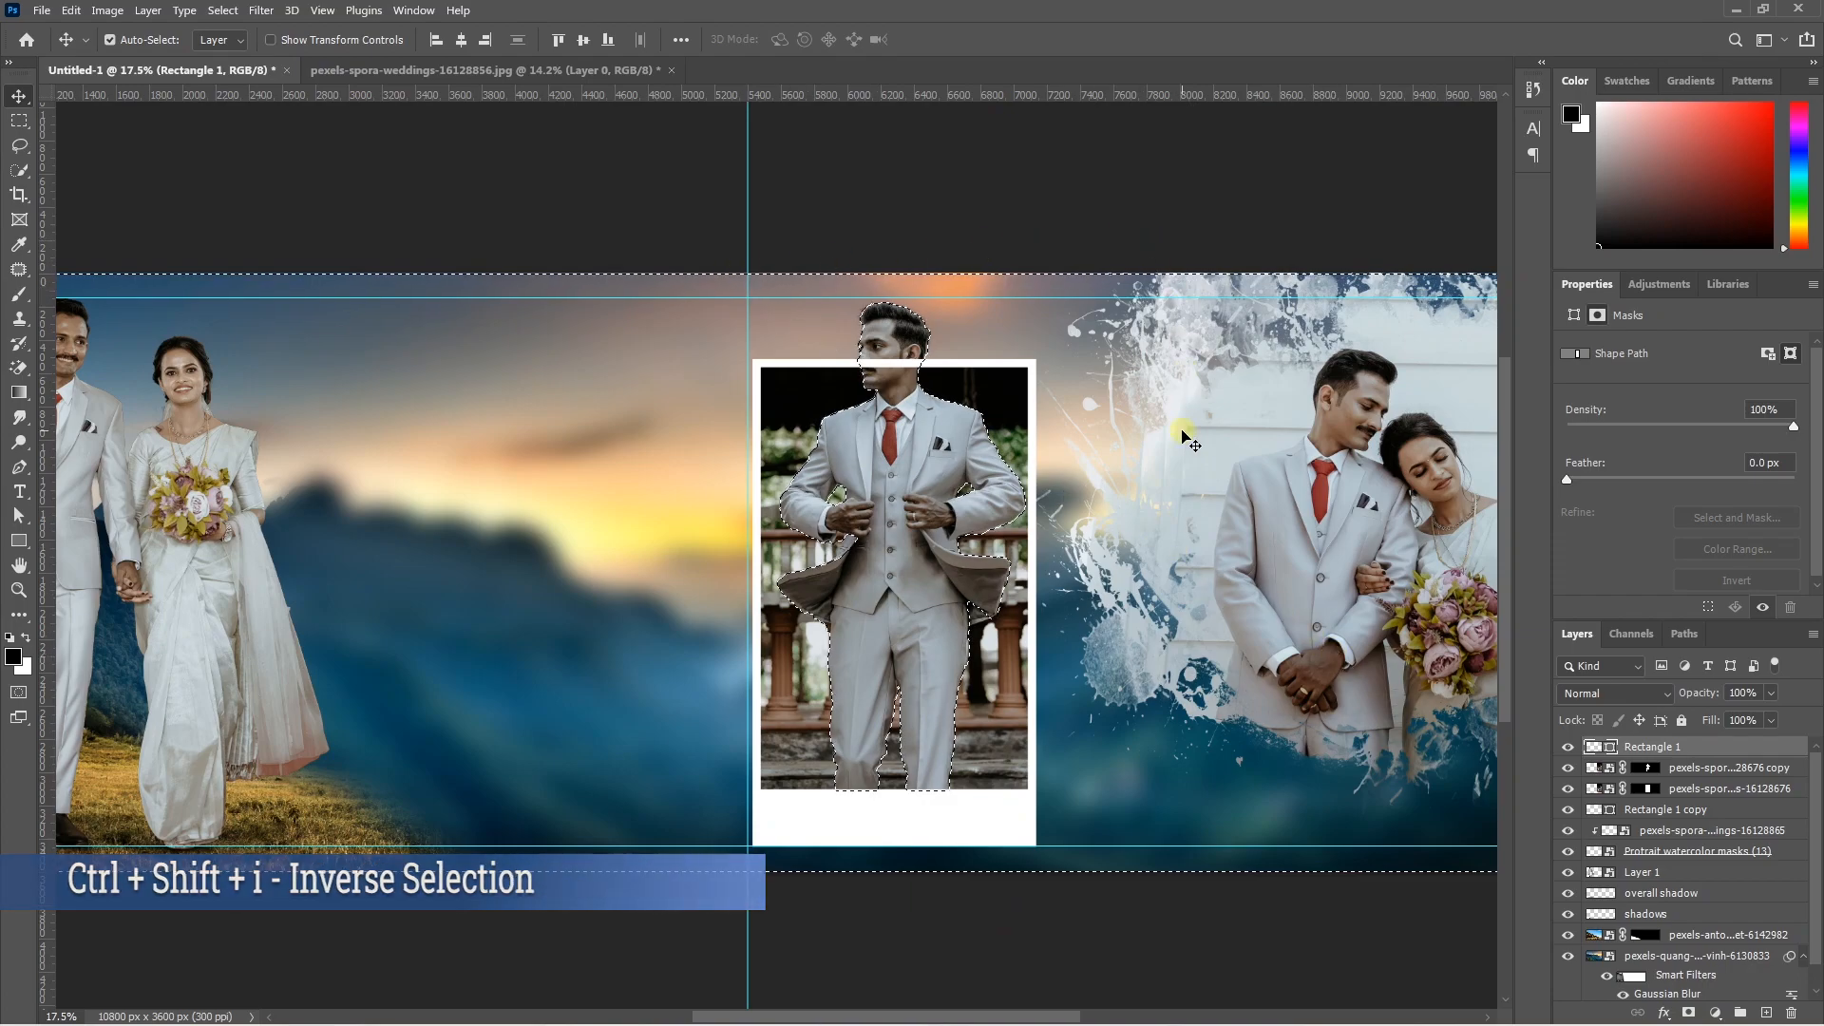
{"action": "left_click", "coordinate": [1691, 1010]}
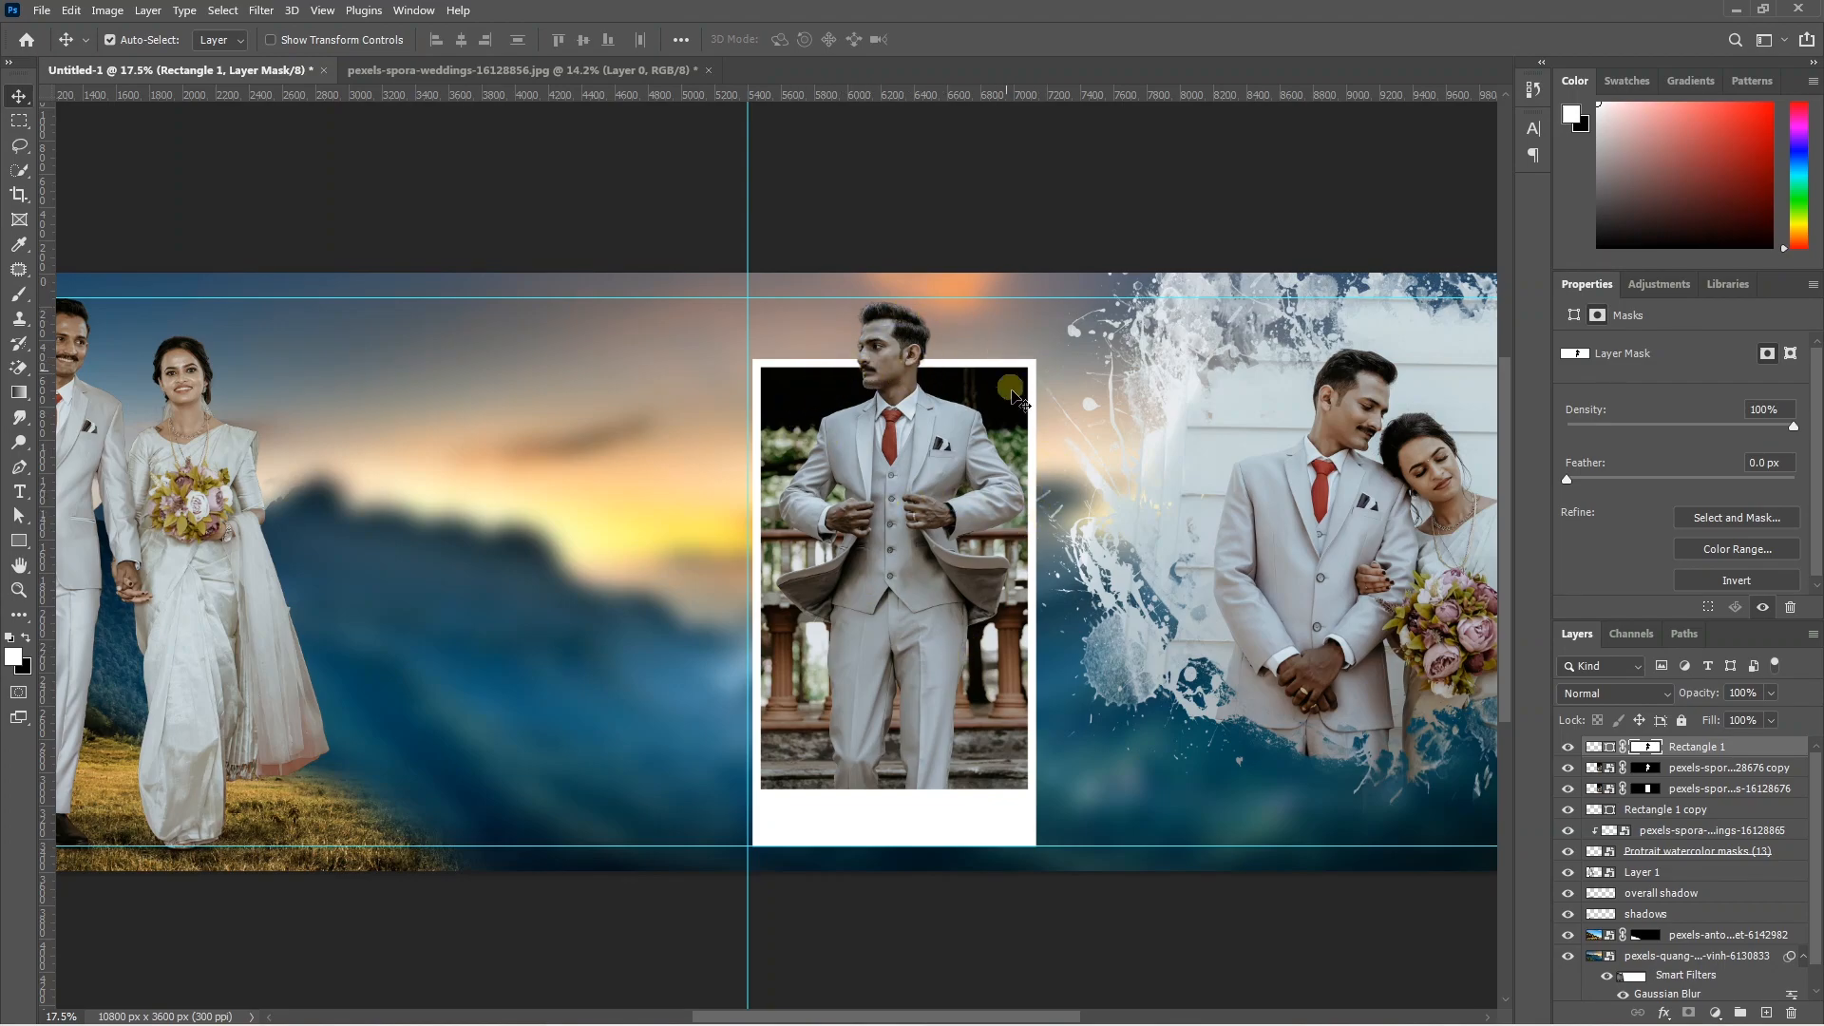
- Duplicate the framed groom photo beside the original, towards the walking couple, and delete both photo copies from the duplicate
{"action": "scroll", "coordinate": [893, 492], "scroll_direction": "down", "scroll_amount": 3}
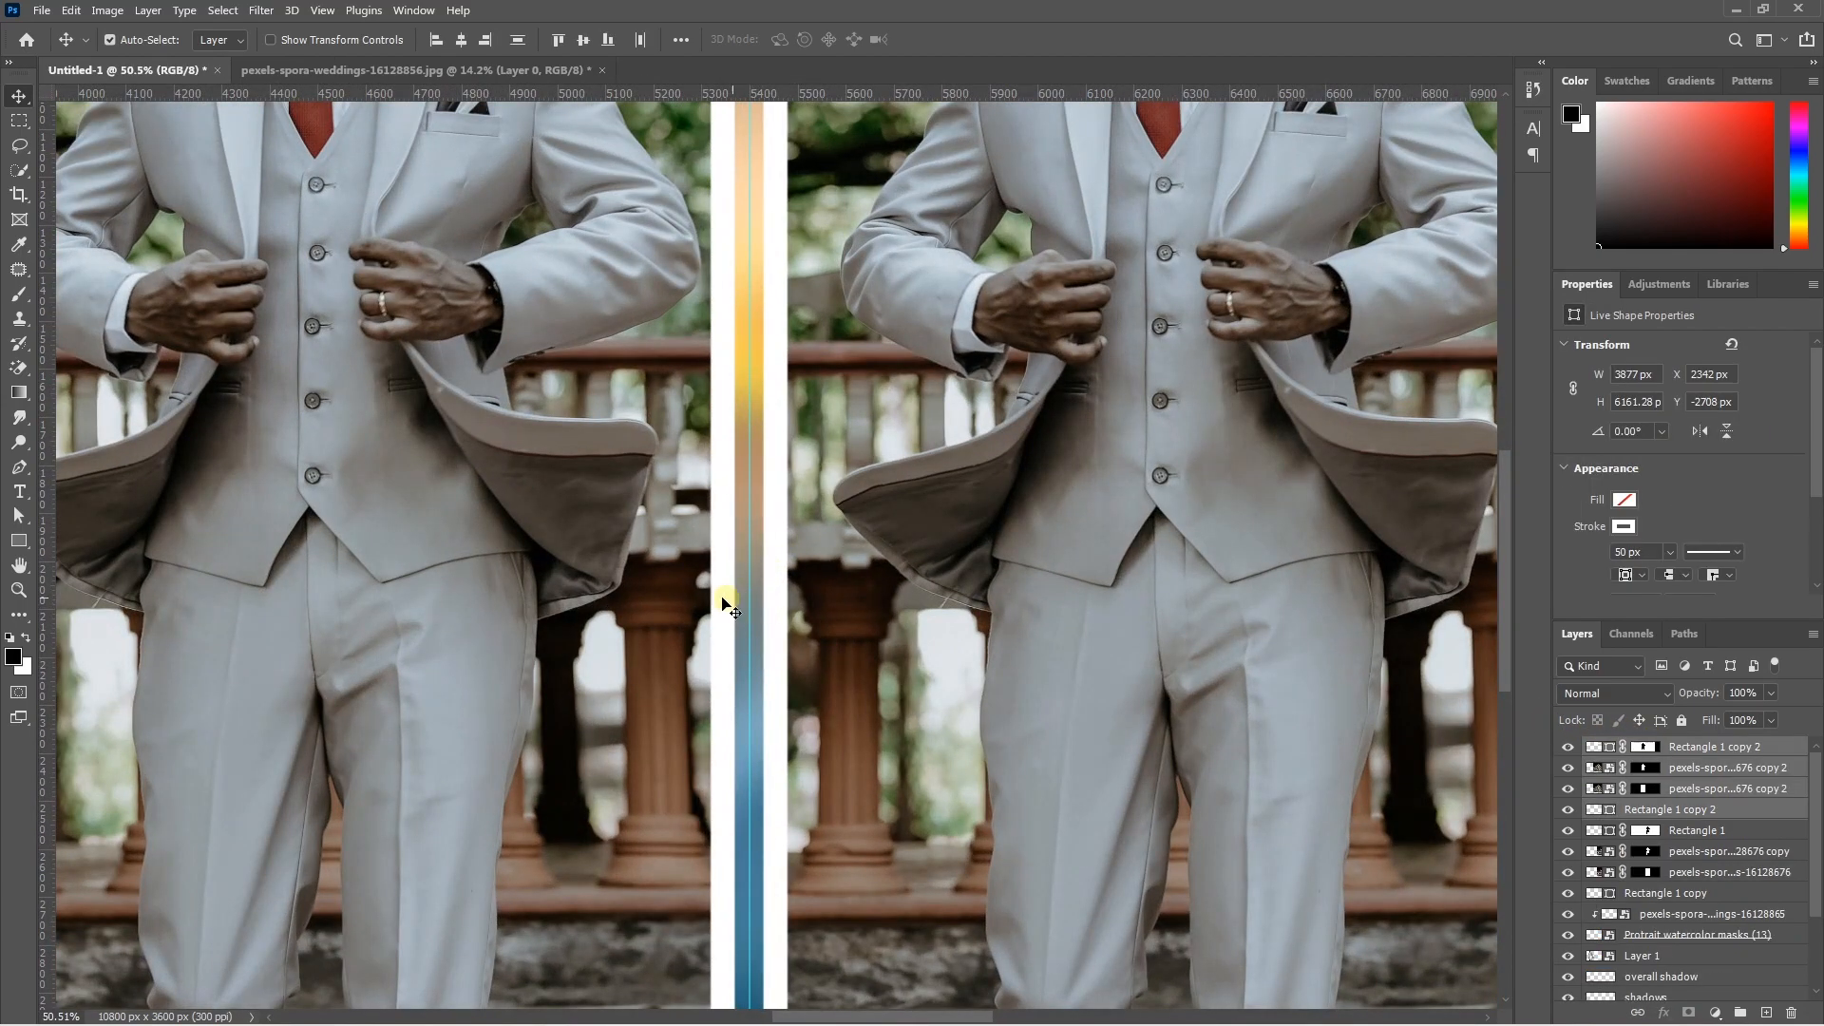
{"action": "scroll", "coordinate": [750, 600], "scroll_direction": "down", "scroll_amount": 5}
{"action": "left_click_drag", "start_coordinate": [658, 542], "coordinate": [602, 561]}
{"action": "key", "text": "Delete"}
{"action": "key", "text": "Delete"}
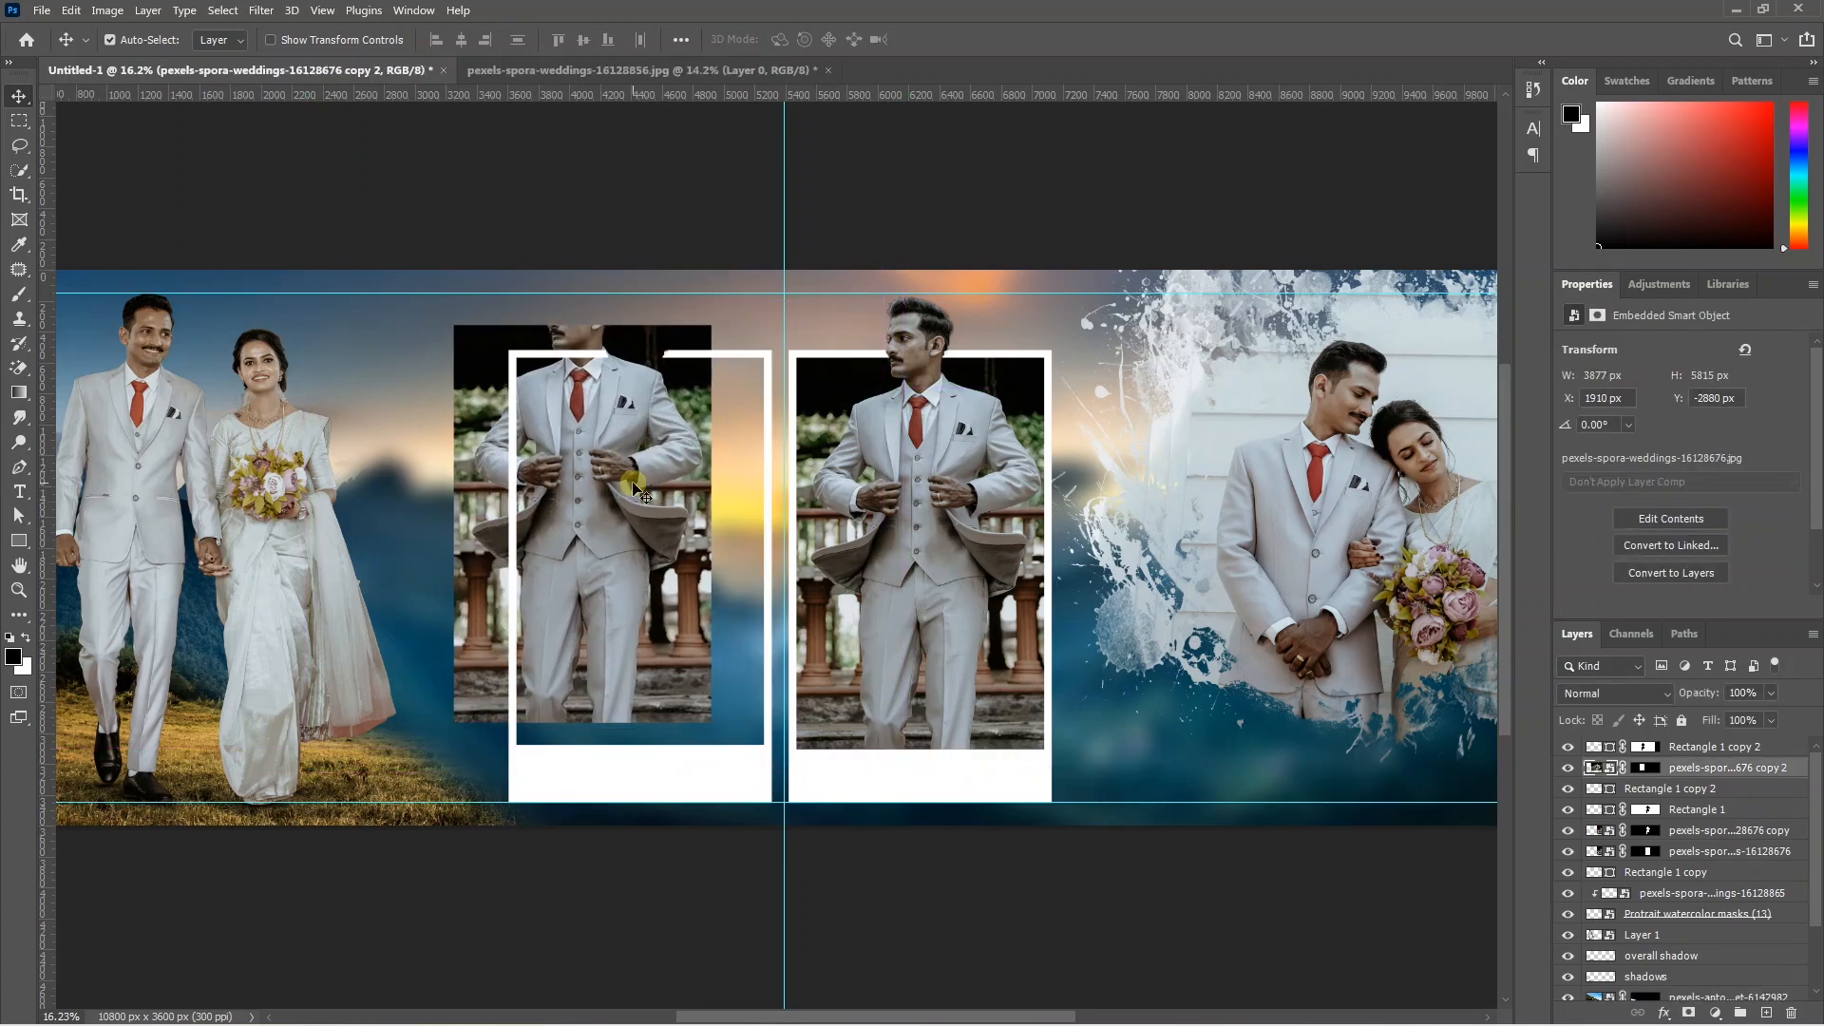
- Delete the layer mask from the duplicated frame so it forms a complete empty border
{"action": "left_click", "coordinate": [1643, 746]}
{"action": "left_click_drag", "start_coordinate": [1644, 746], "coordinate": [1791, 1012]}
{"action": "left_click", "coordinate": [833, 393]}
{"action": "scroll", "coordinate": [860, 276], "scroll_direction": "down", "scroll_amount": 1}
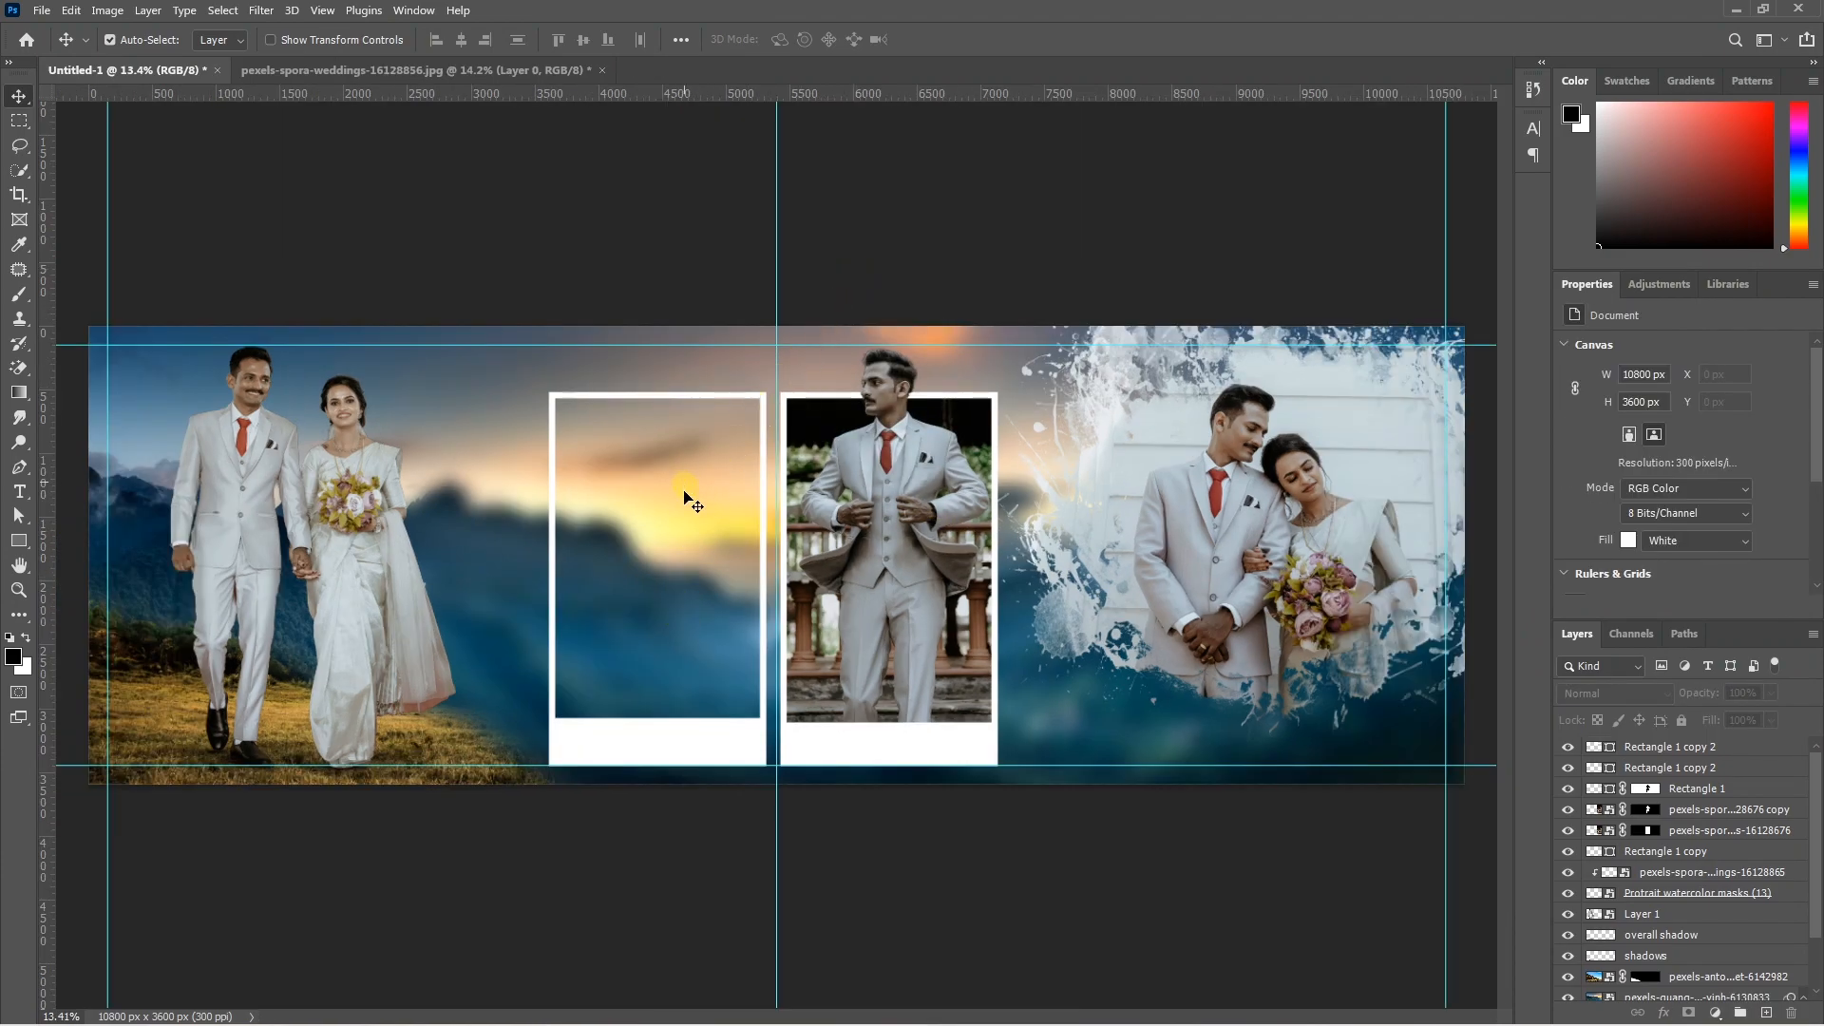
- Place the pexels-spora-weddings-16128847 photo at 68% opacity, scaled to about 5031 x 3354 px, with the bride over the empty frame
{"action": "left_click", "coordinate": [693, 647]}
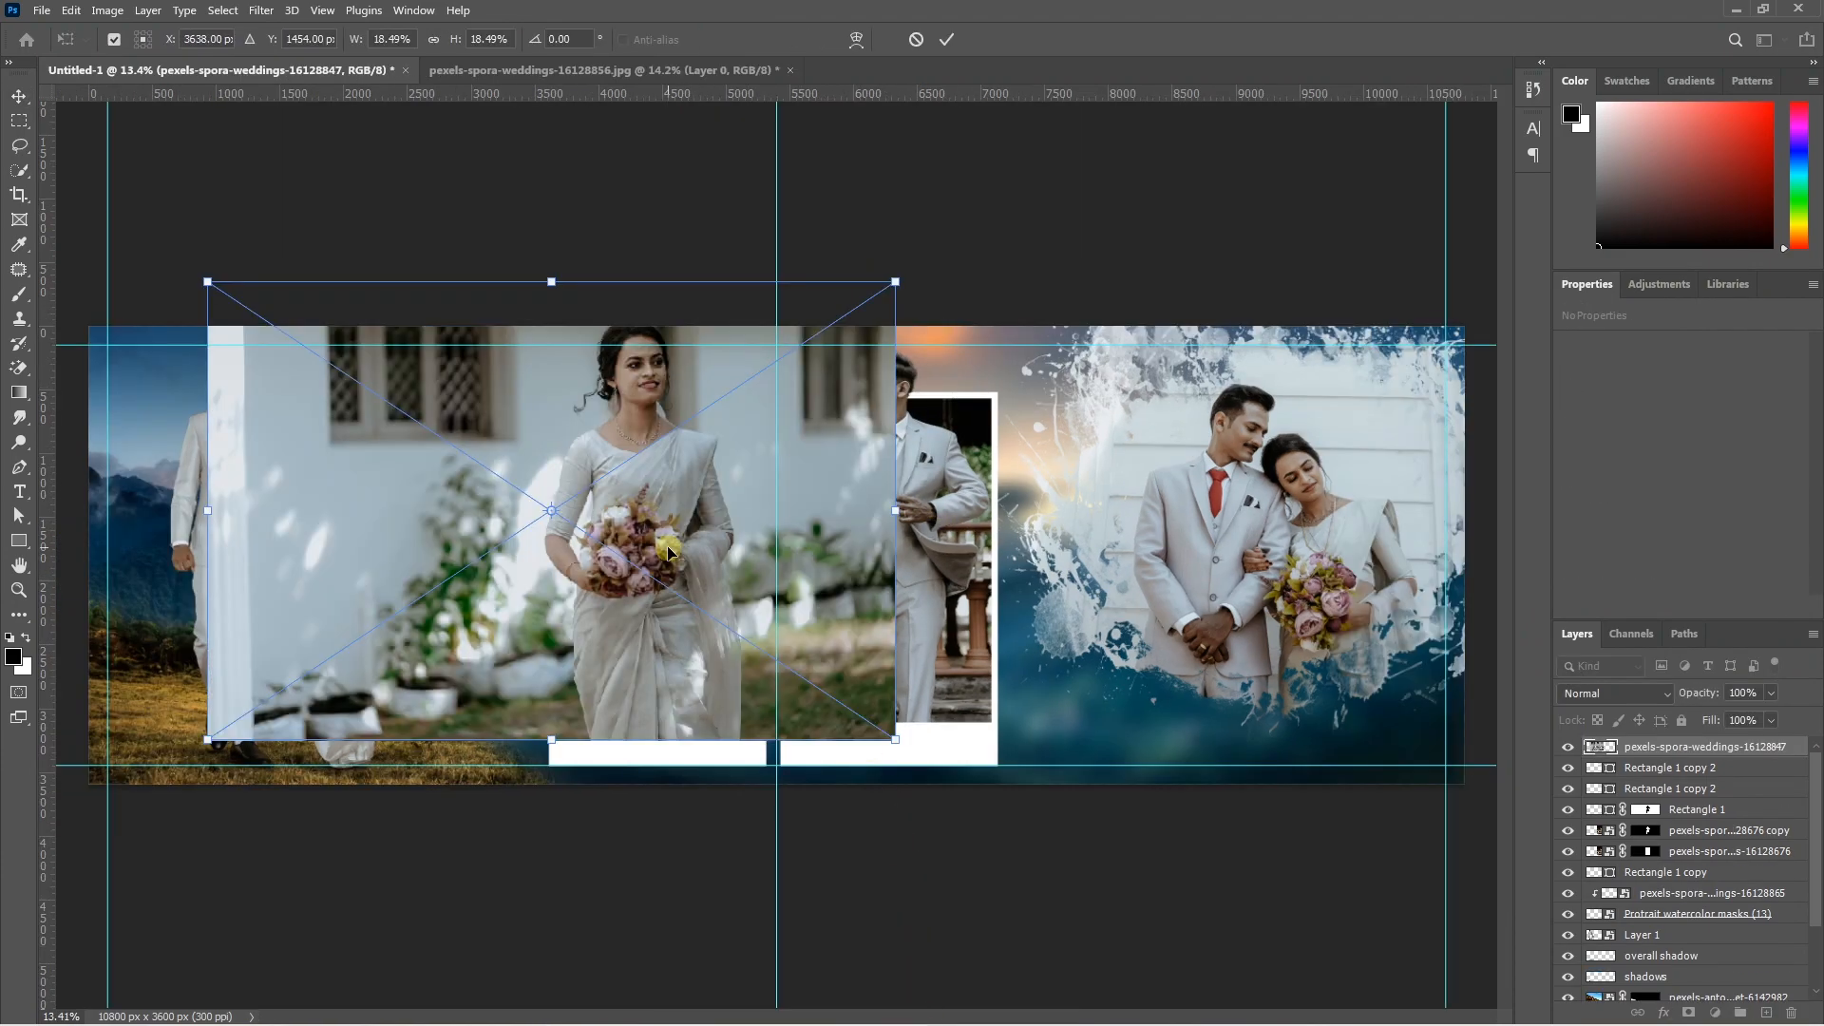
{"action": "left_click_drag", "start_coordinate": [1771, 693], "coordinate": [1746, 722]}
{"action": "left_click_drag", "start_coordinate": [549, 282], "coordinate": [558, 313]}
{"action": "mouse_move", "coordinate": [733, 468]}
{"action": "left_mouse_down"}
{"action": "mouse_move", "coordinate": [750, 473]}
{"action": "mouse_move", "coordinate": [723, 500]}
{"action": "left_mouse_up"}
{"action": "key", "text": "Return"}
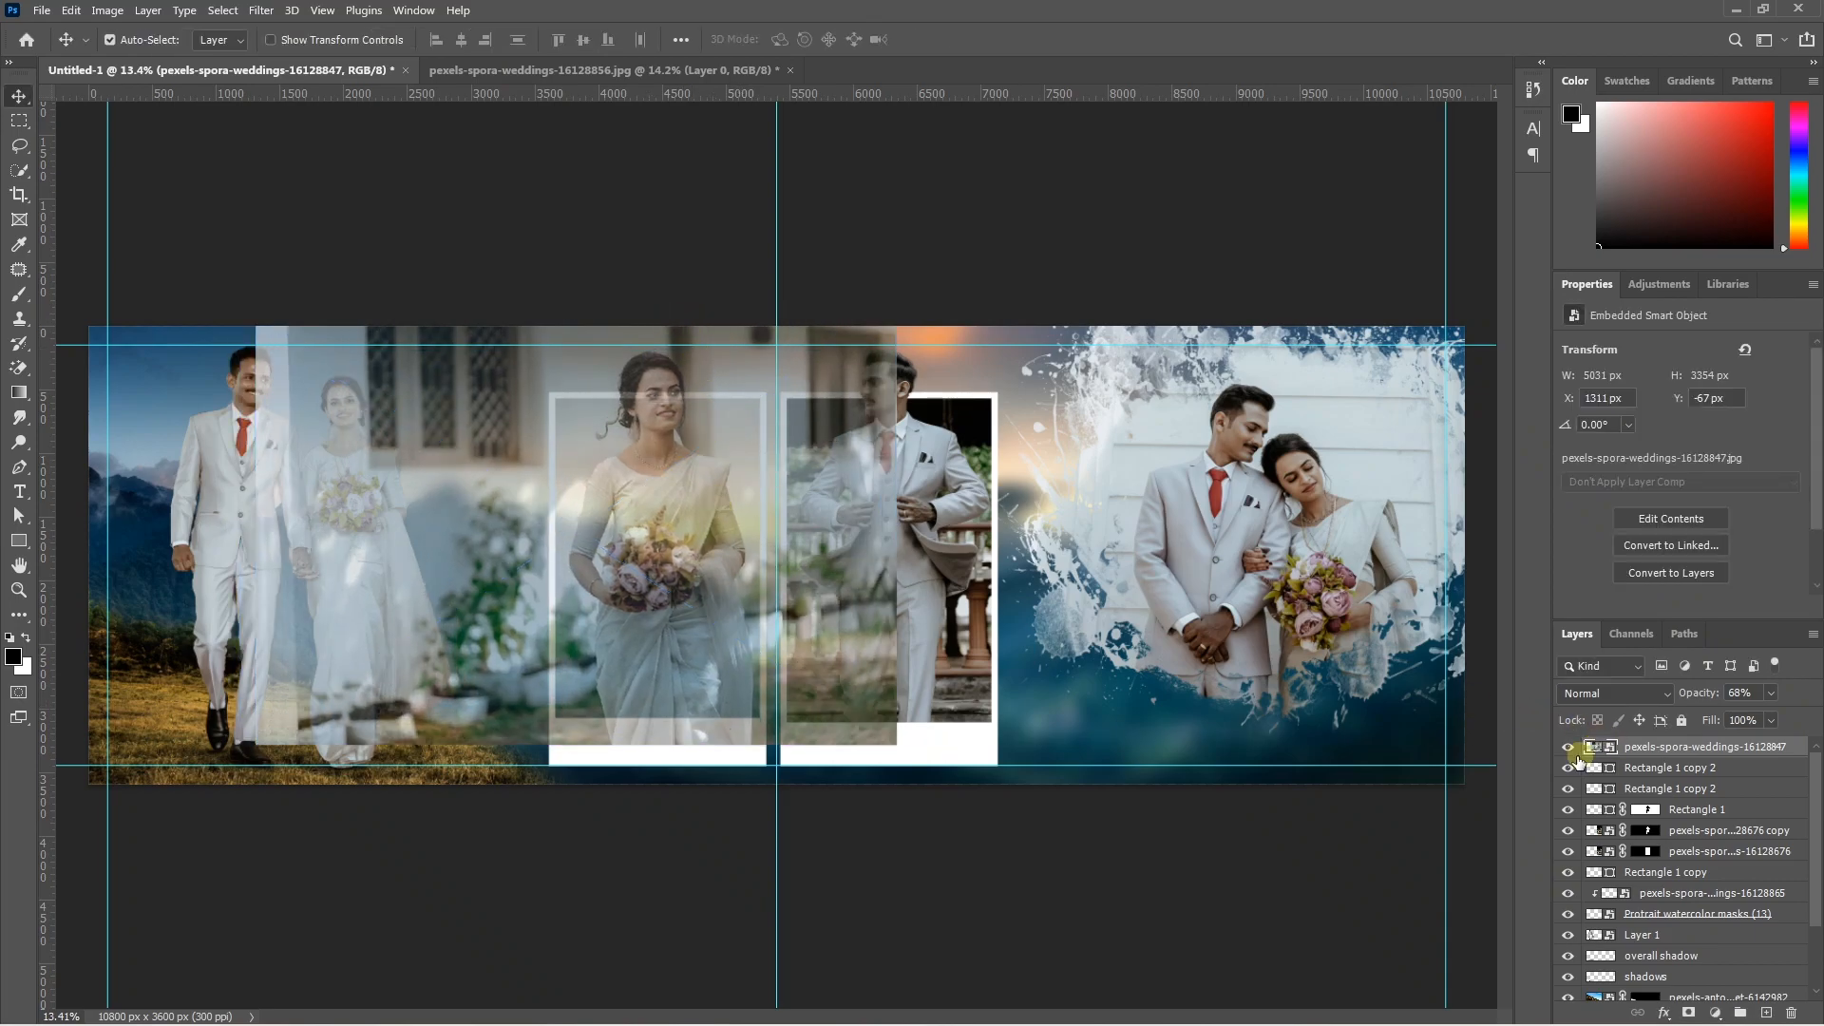
- Mask the bride photo to the empty frame's area at 100% opacity and place both Rectangle 1 copy 2 layers above it
{"action": "left_click", "coordinate": [1567, 768]}
{"action": "left_click", "coordinate": [1567, 767]}
{"action": "left_click", "coordinate": [1657, 768]}
{"action": "key", "text": "m"}
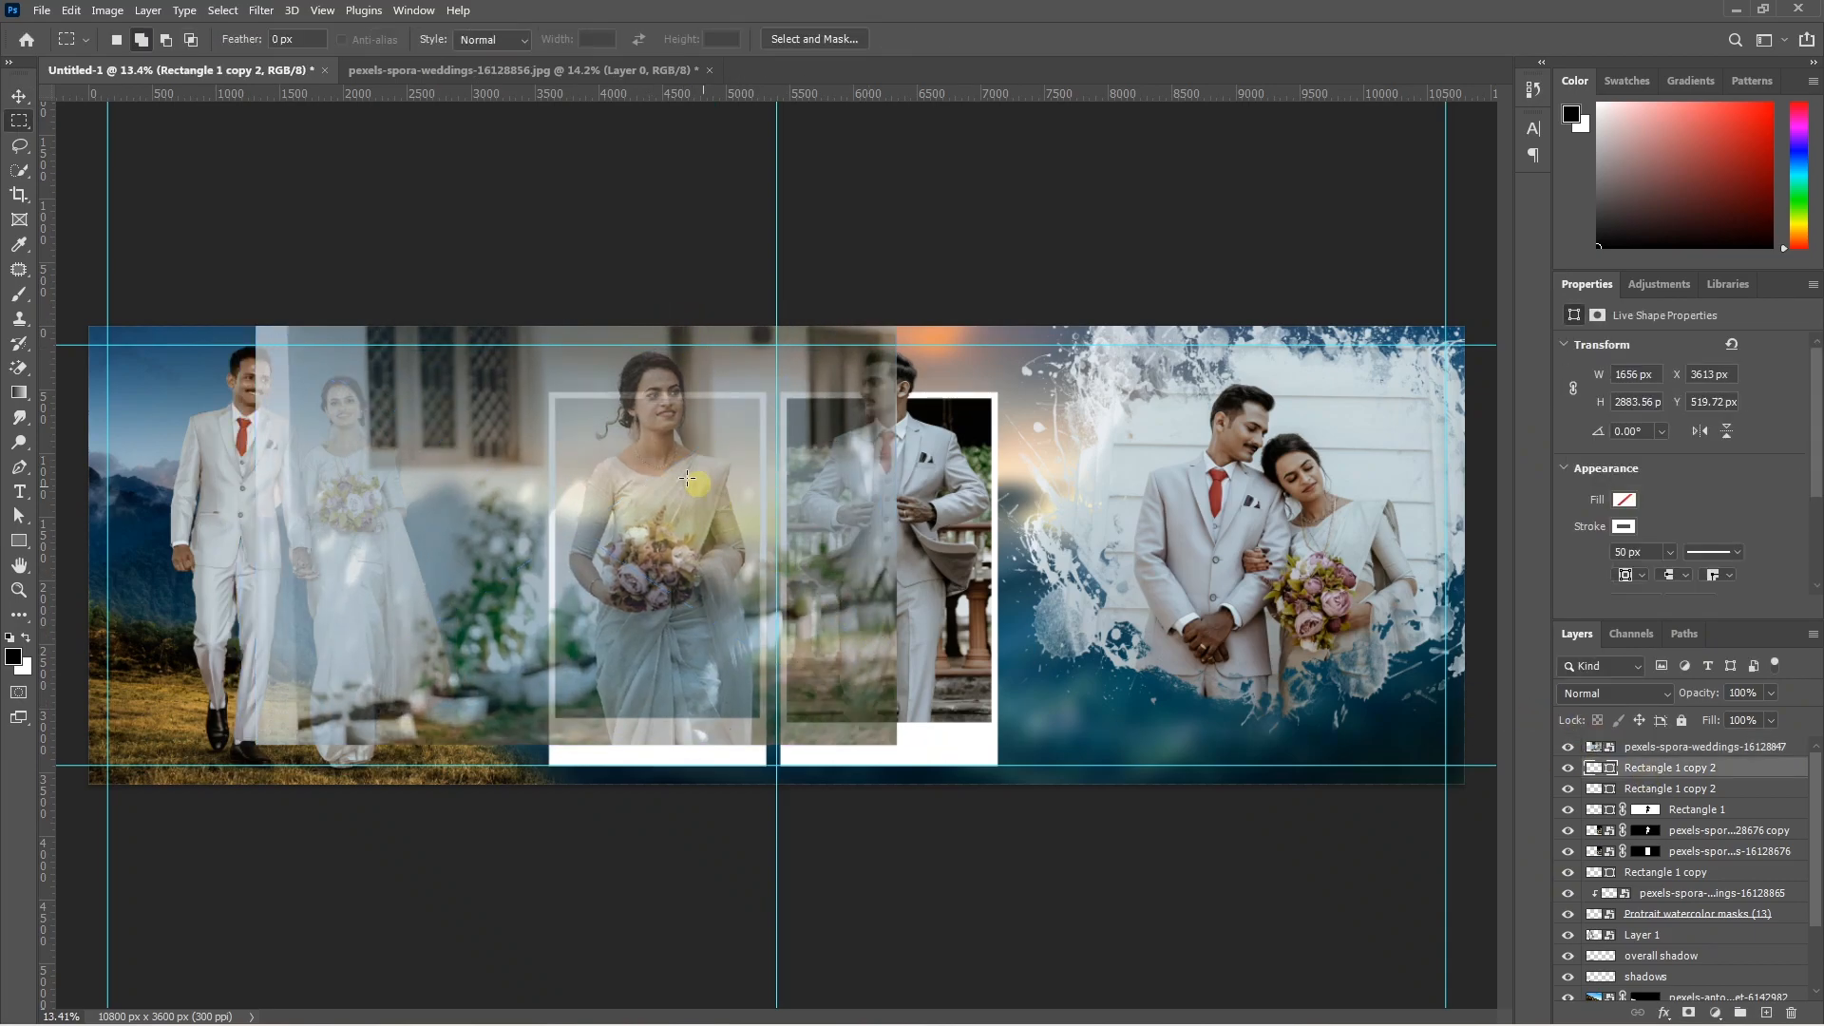
{"action": "left_click_drag", "start_coordinate": [551, 392], "coordinate": [764, 745]}
{"action": "left_click", "coordinate": [1636, 746]}
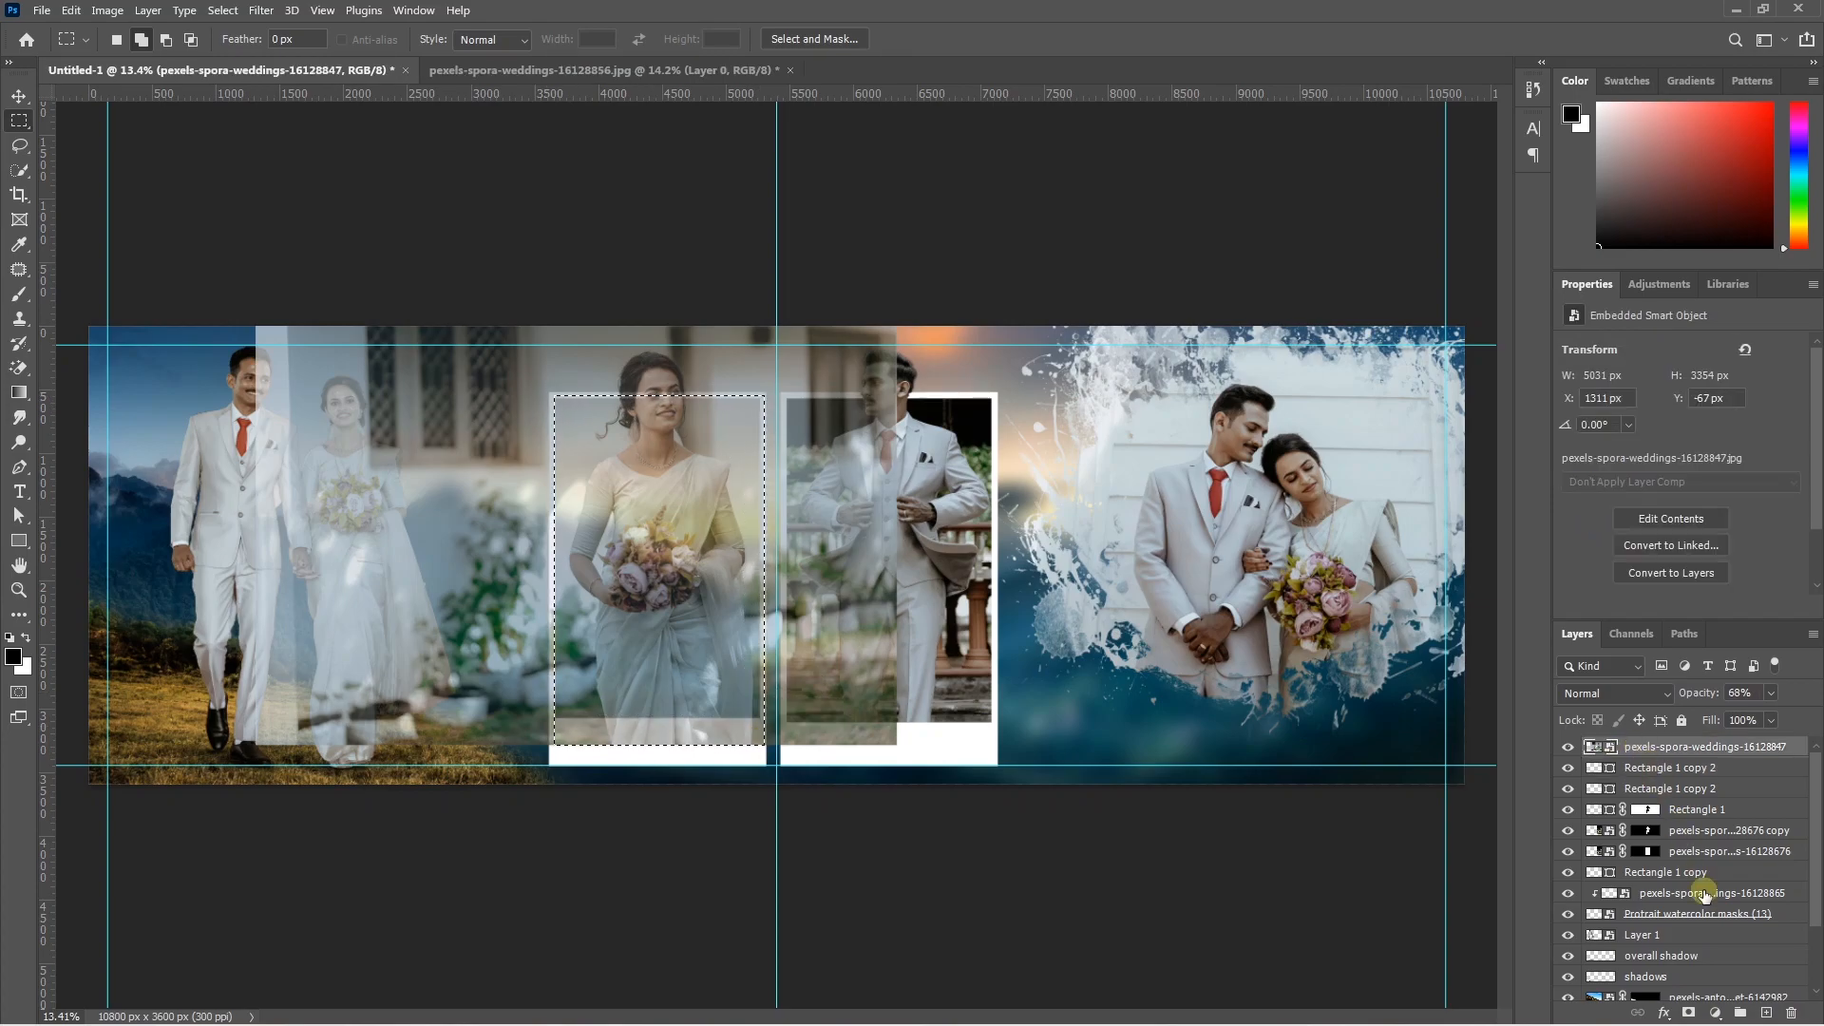
{"action": "left_click", "coordinate": [1690, 1015]}
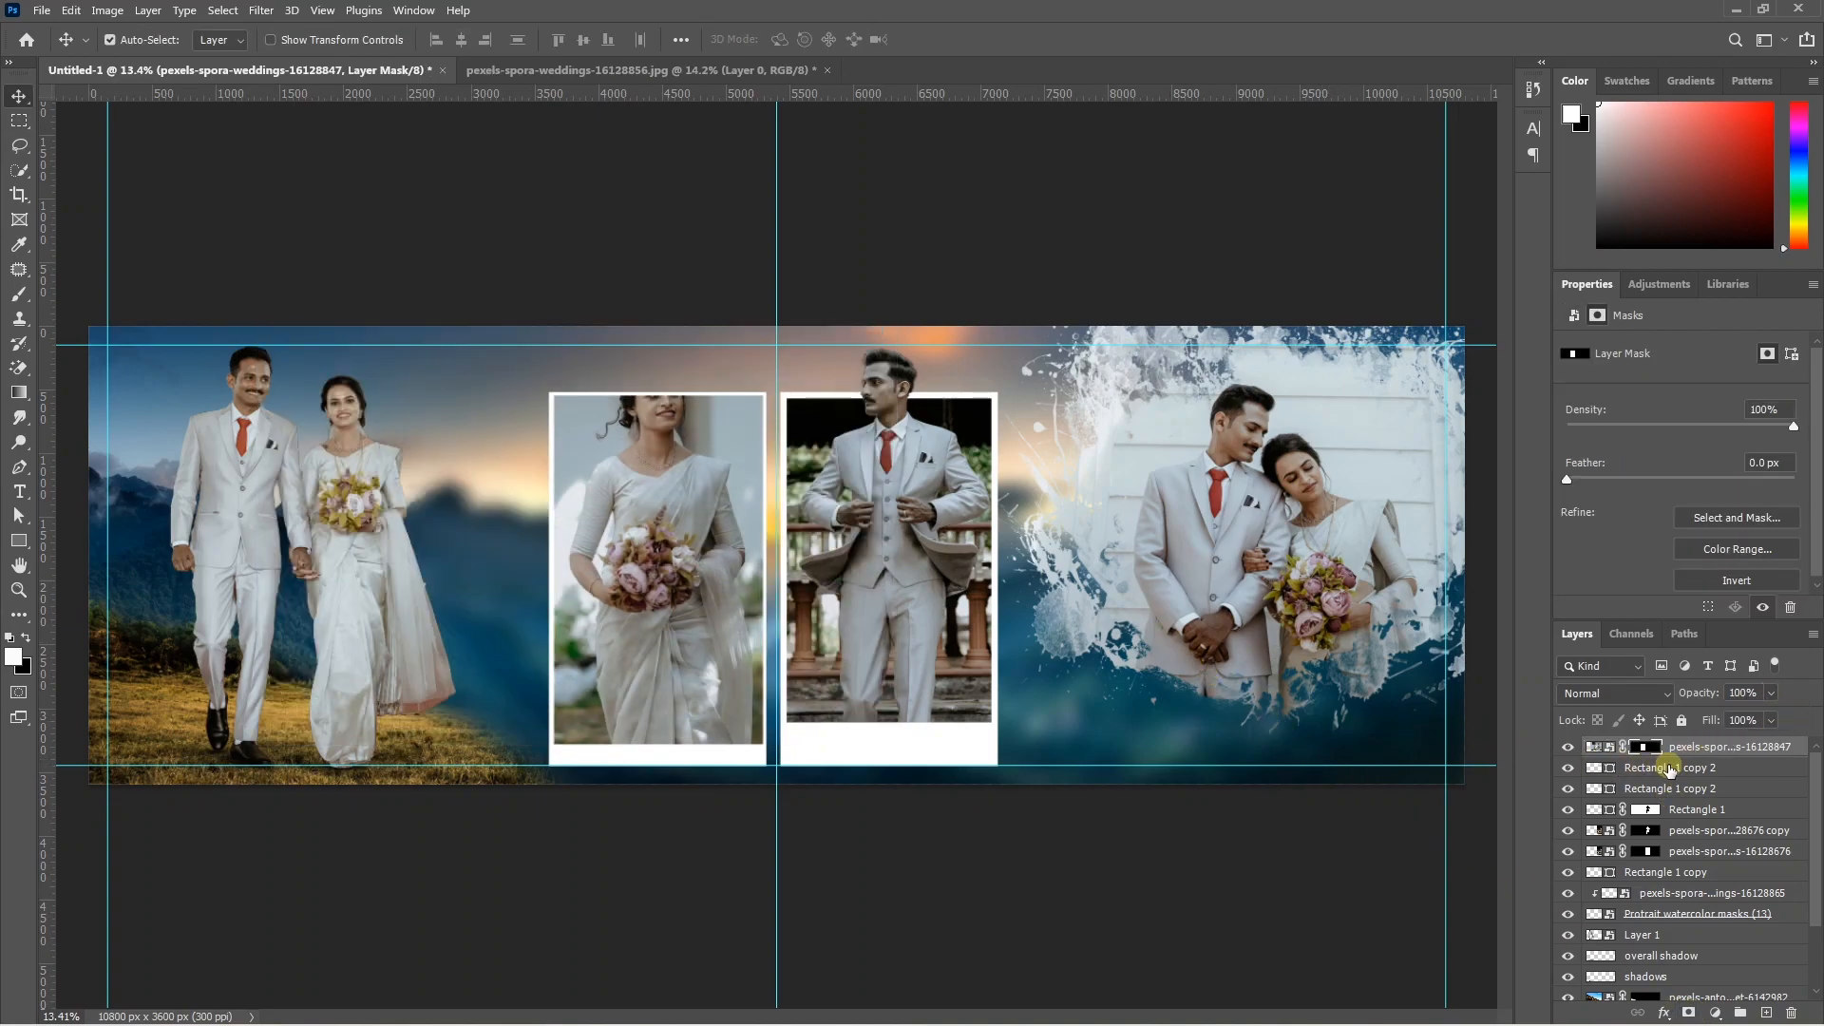
{"action": "left_click_drag", "start_coordinate": [1670, 769], "coordinate": [1675, 740]}
- Duplicate the masked bride photo and replace the copy's layer mask with one made from a Select Subject selection
{"action": "left_click", "coordinate": [1686, 796]}
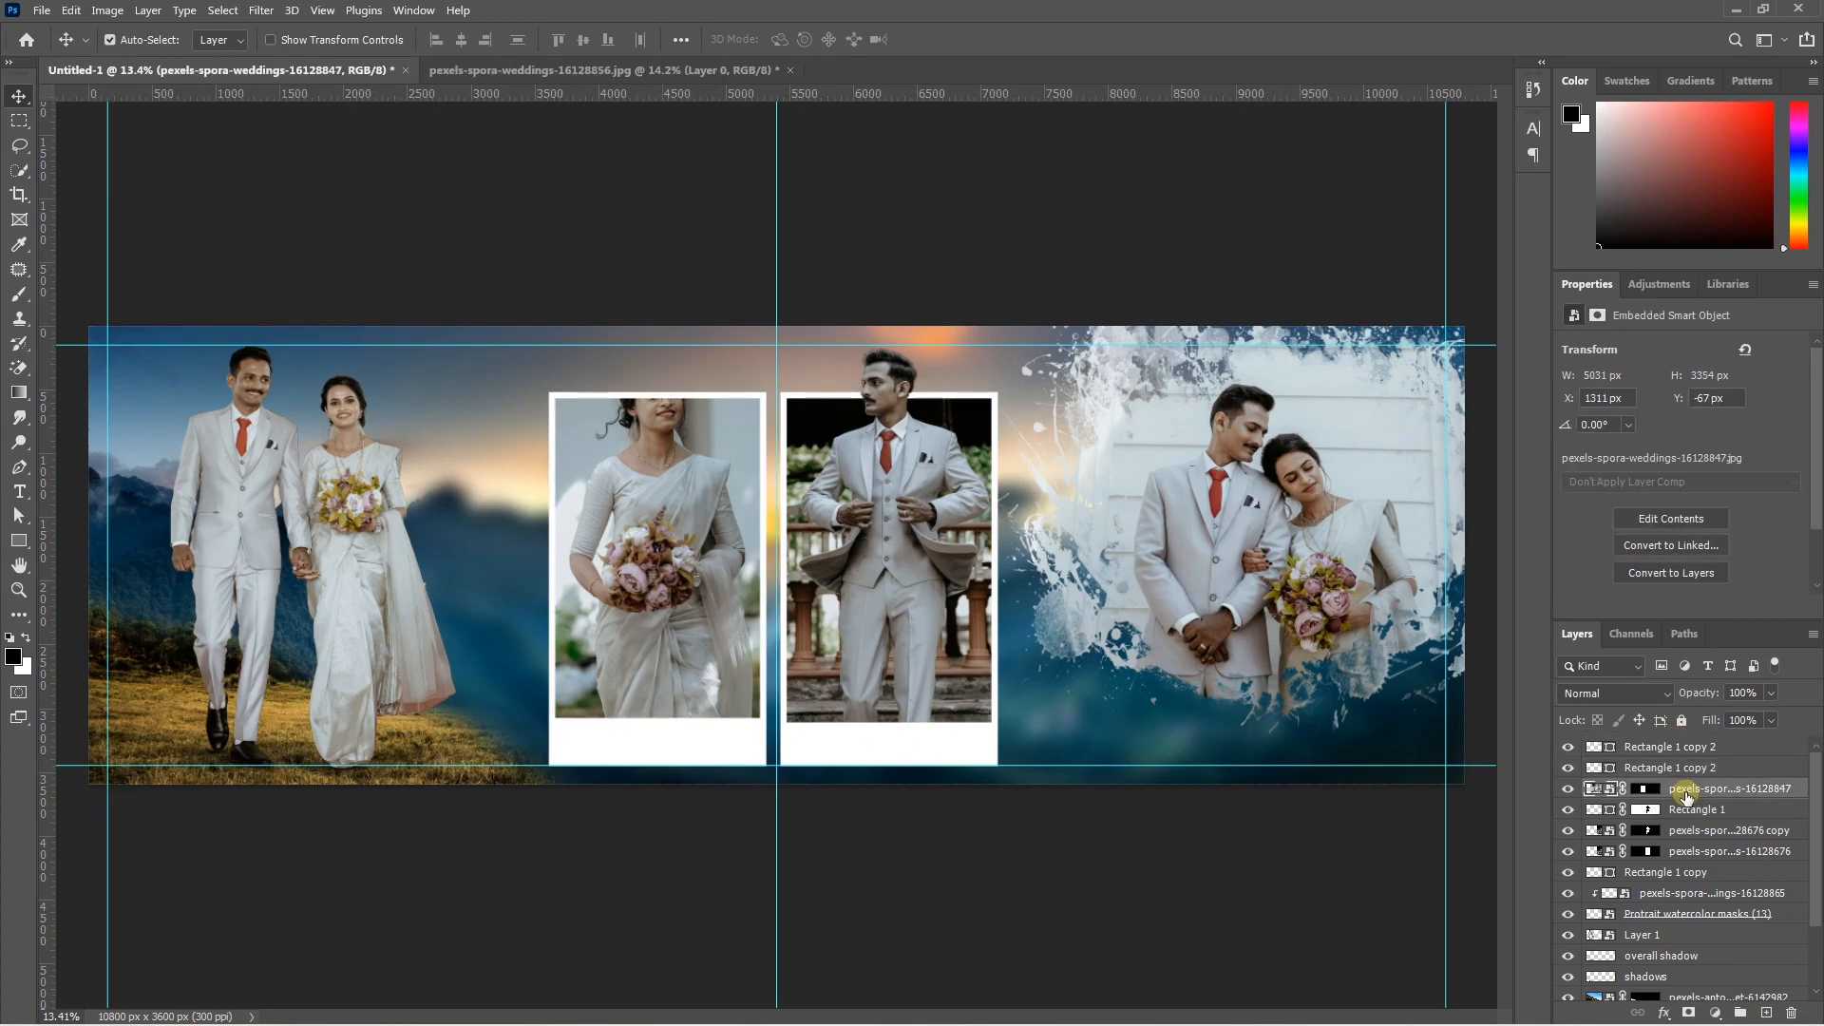
{"action": "key", "text": "ctrl+j"}
{"action": "left_click_drag", "start_coordinate": [1648, 795], "coordinate": [1791, 1013]}
{"action": "left_click", "coordinate": [222, 11]}
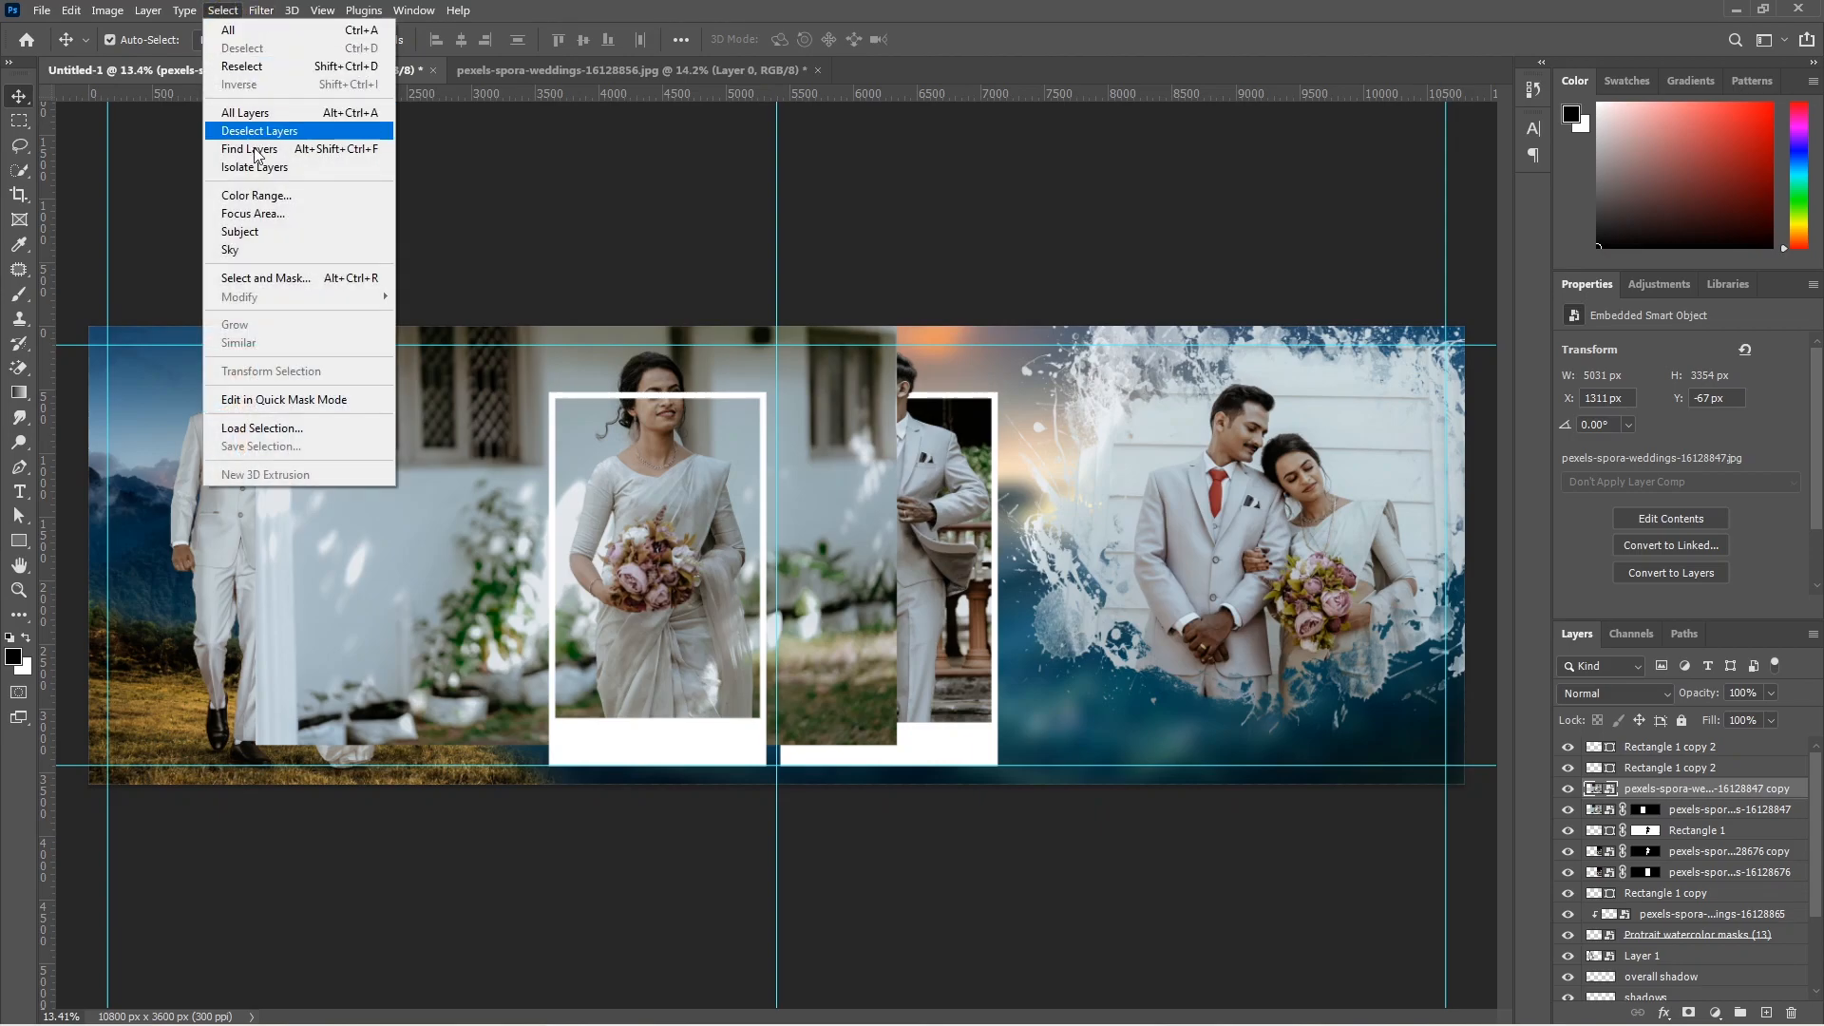
{"action": "left_click", "coordinate": [231, 228]}
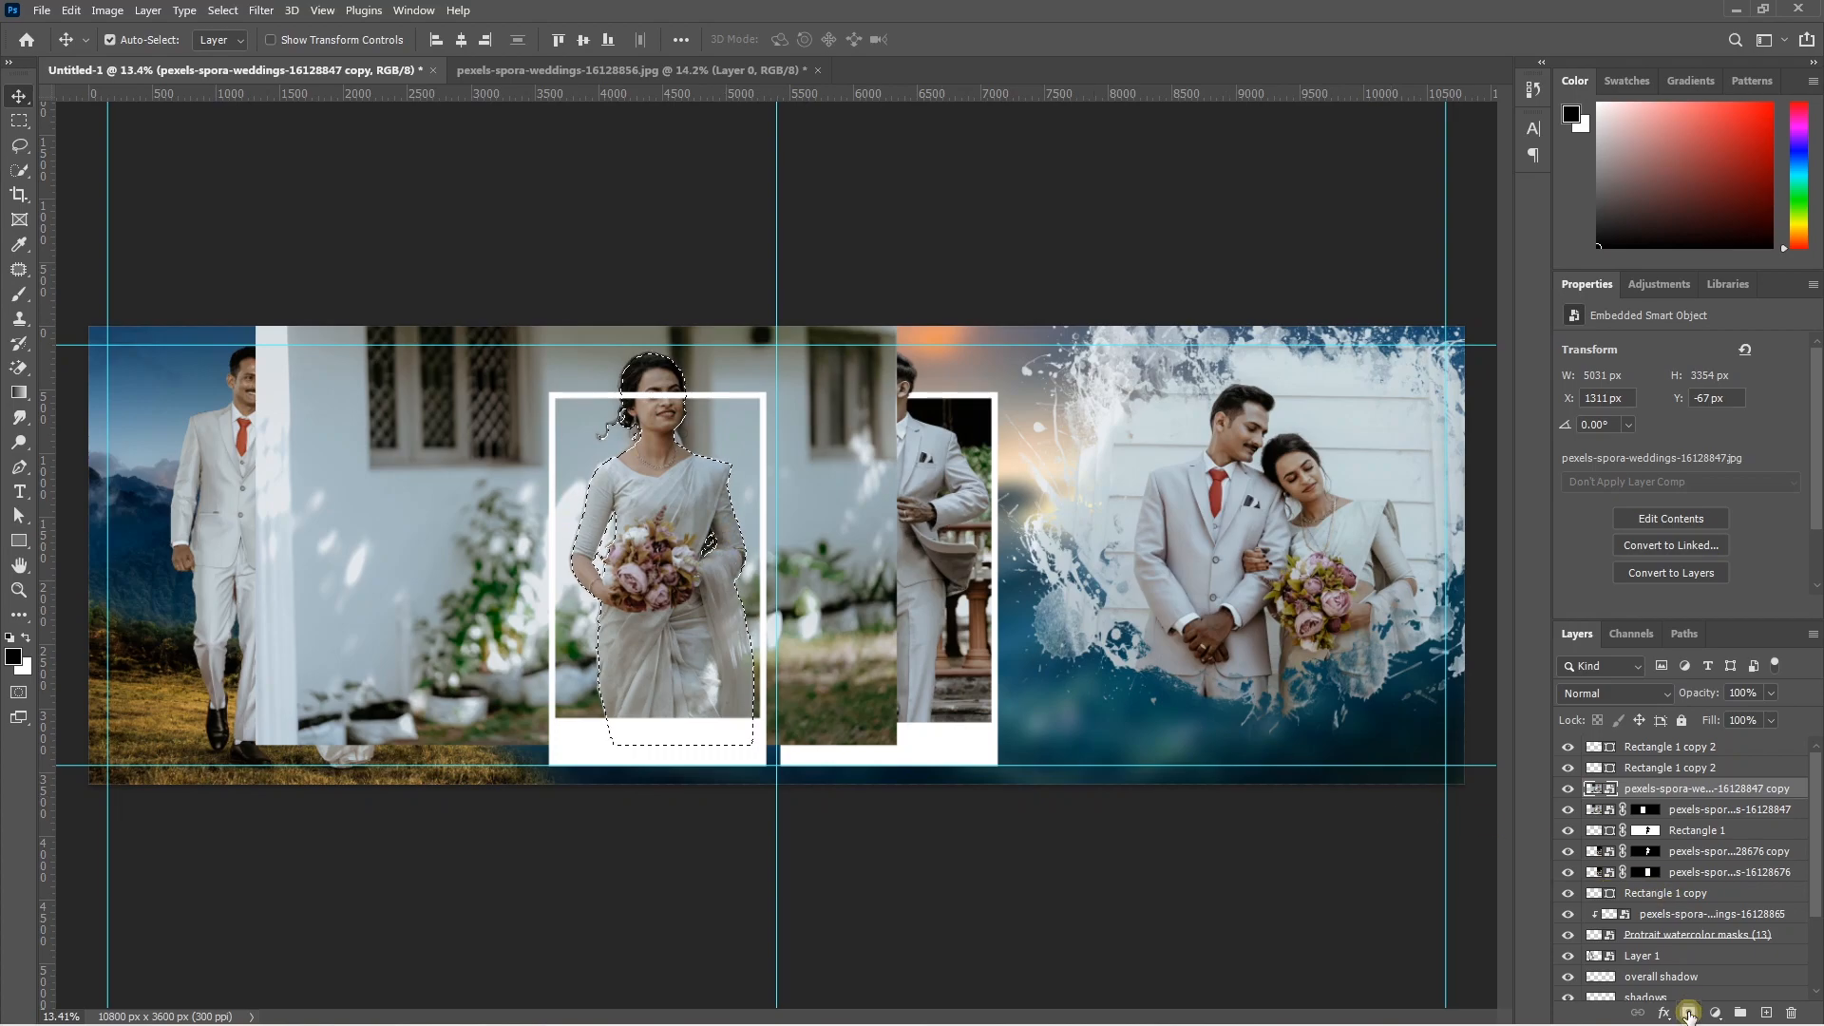
{"action": "left_click", "coordinate": [1688, 1014]}
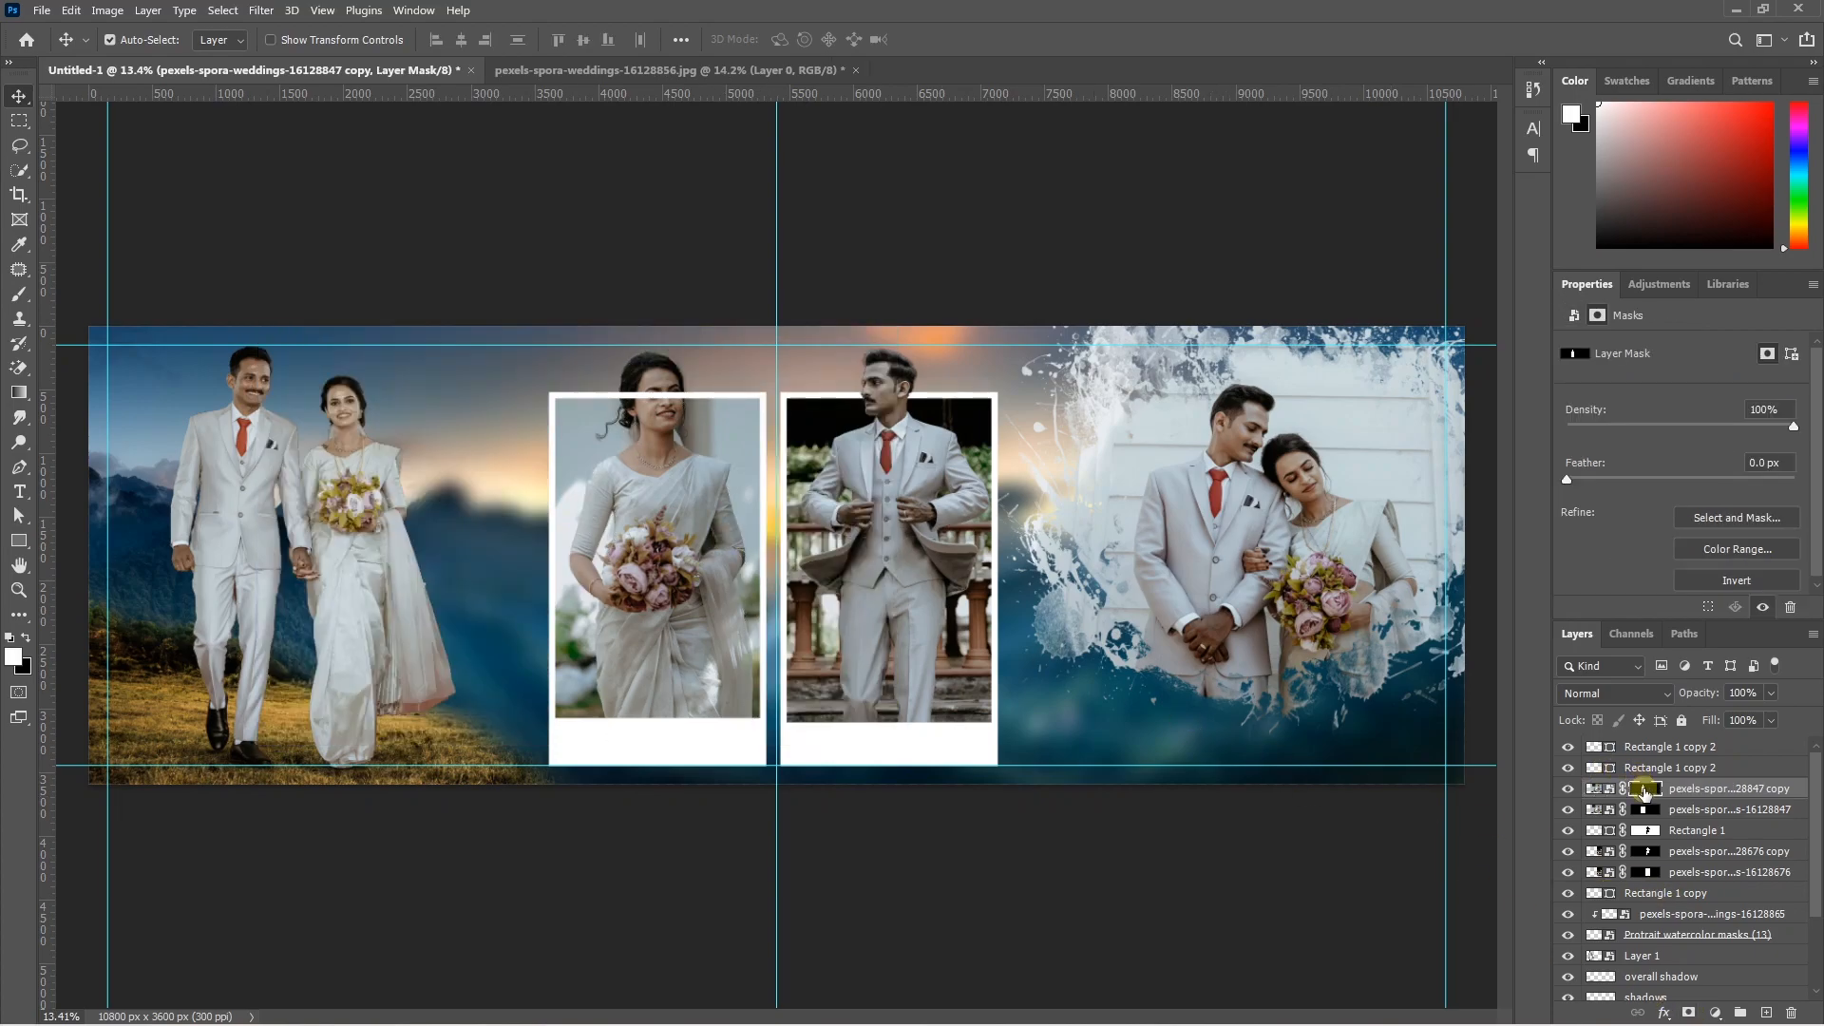
- Load the bride cut-out's mask as a selection, invert it and mask the topmost Rectangle 1 copy 2 layer with it
{"action": "left_click", "coordinate": [1646, 790], "text": "ctrl"}
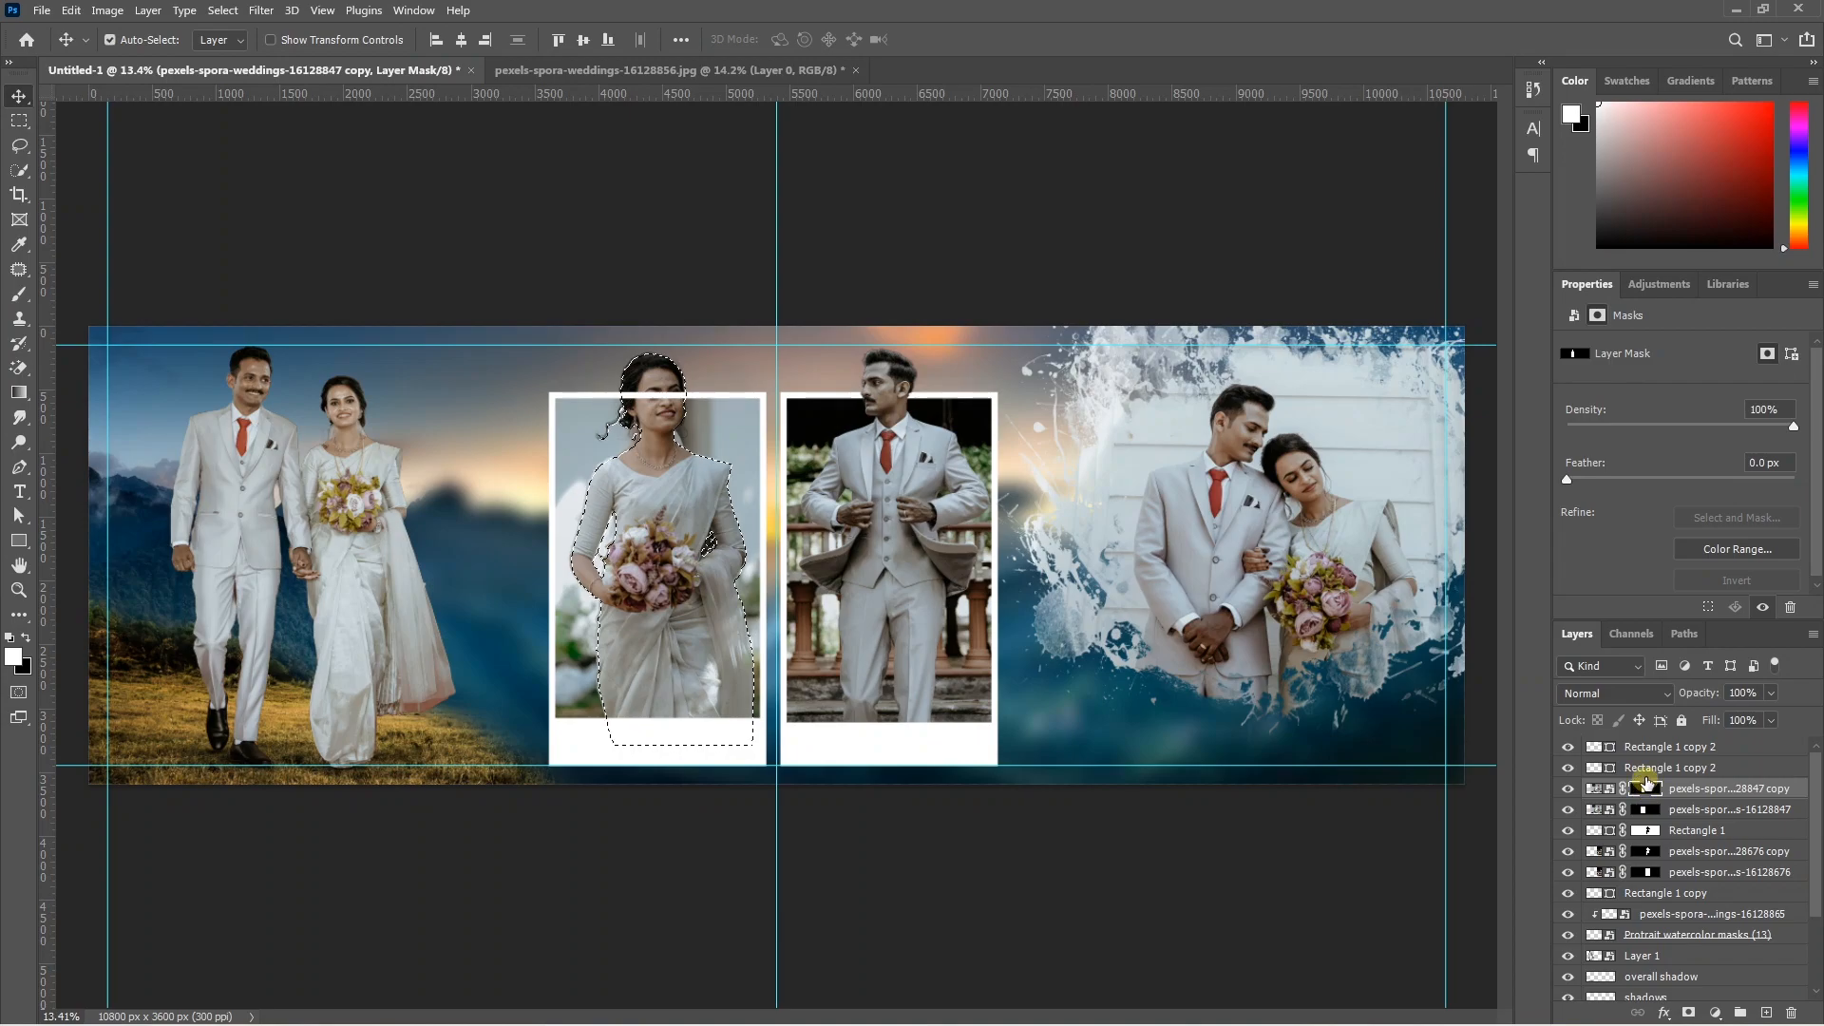
{"action": "left_click", "coordinate": [1648, 751]}
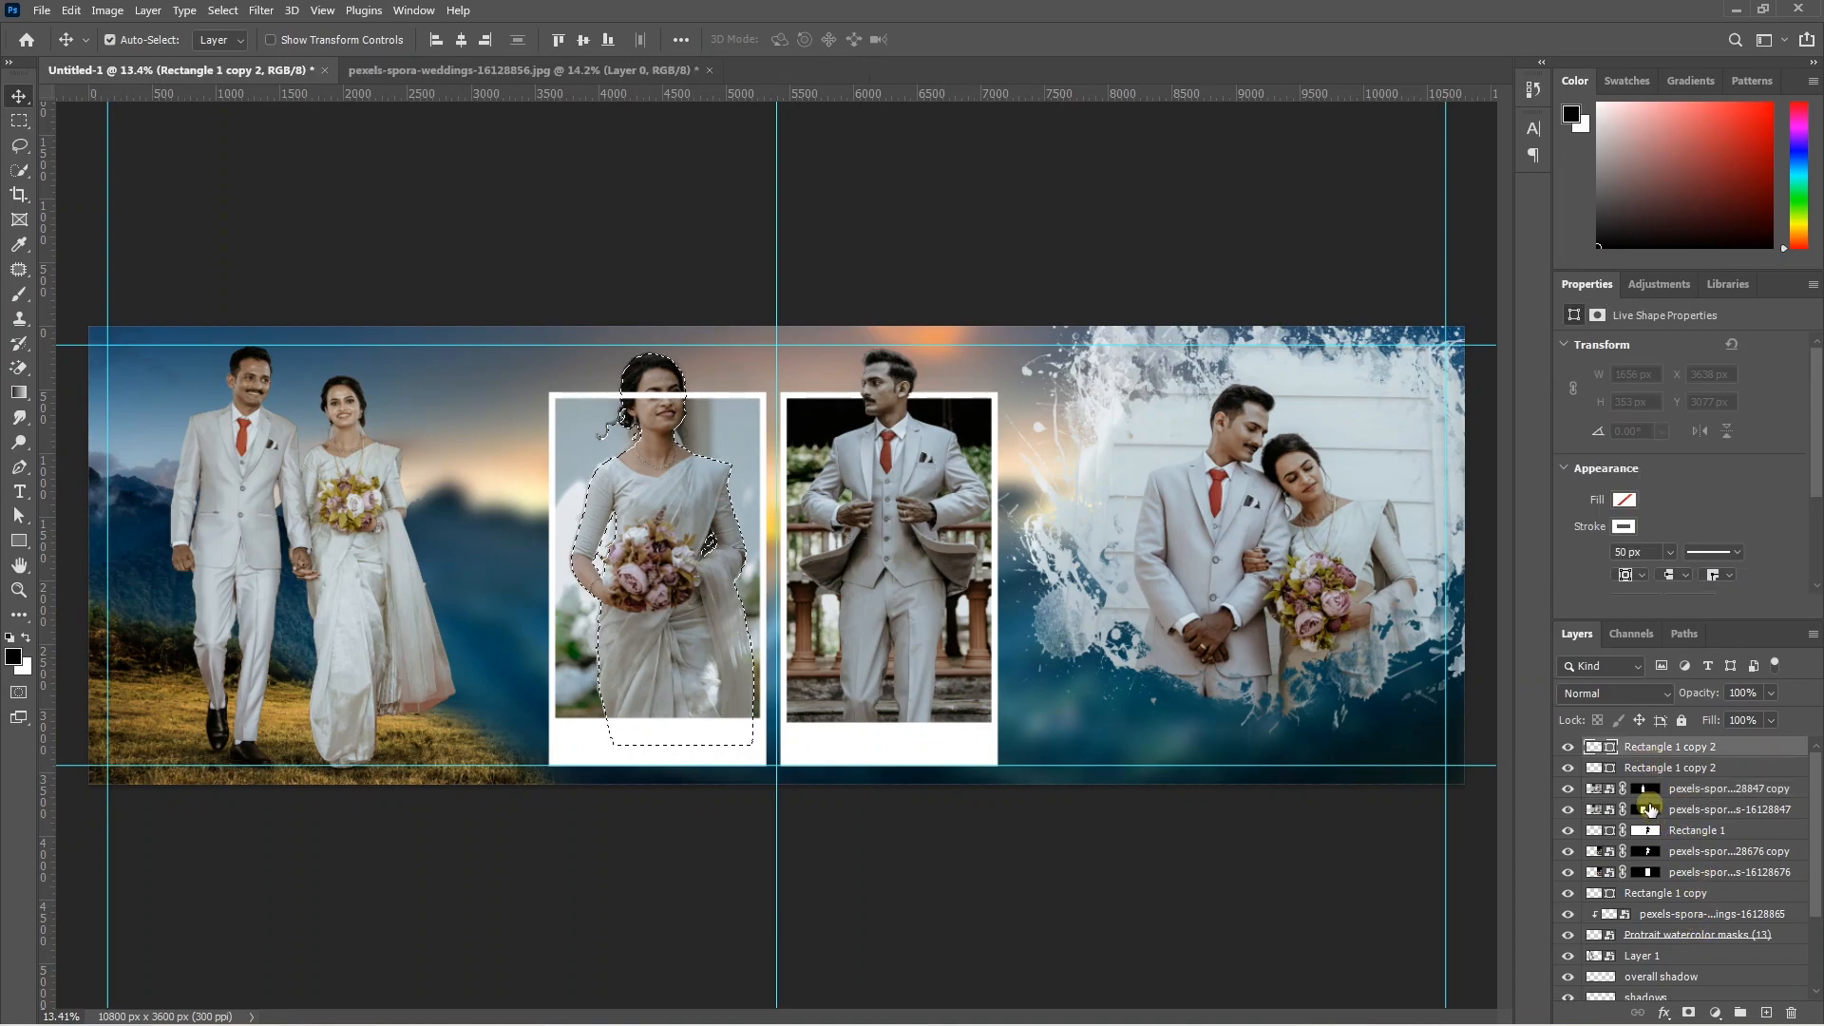
{"action": "left_click", "coordinate": [1650, 810], "text": "ctrl+shift"}
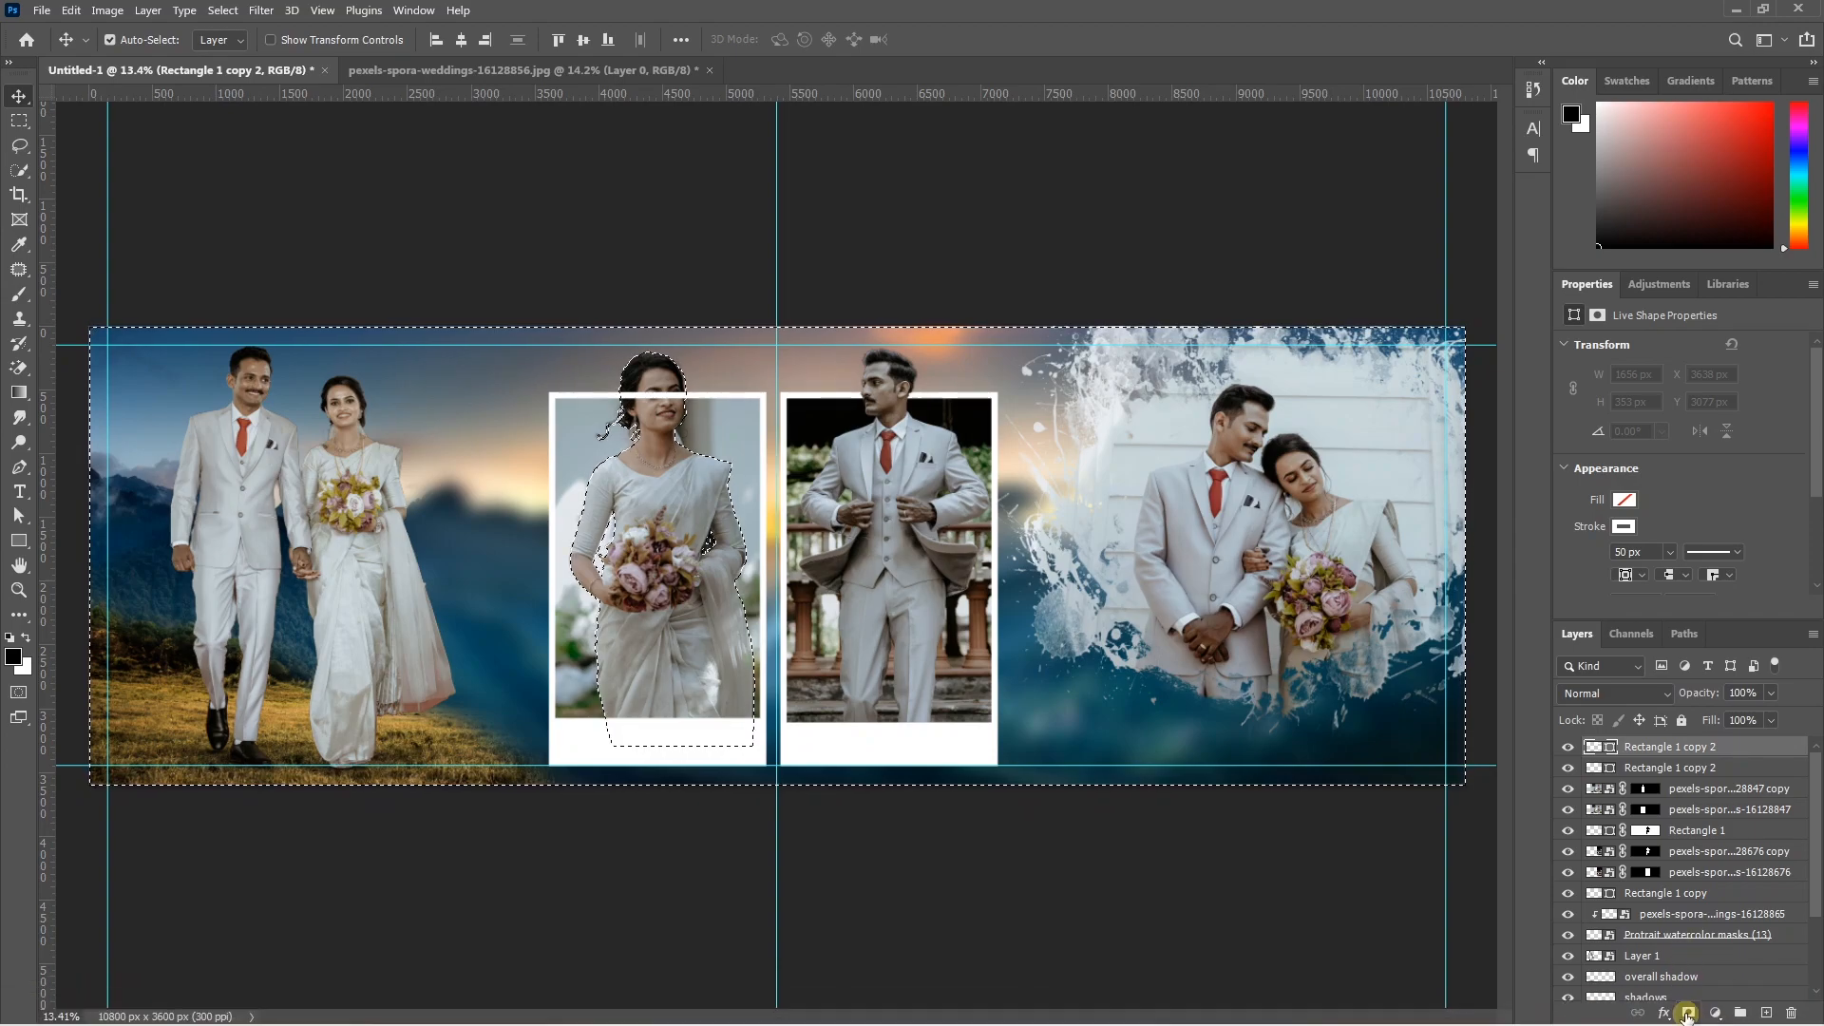
{"action": "left_click", "coordinate": [1688, 1012]}
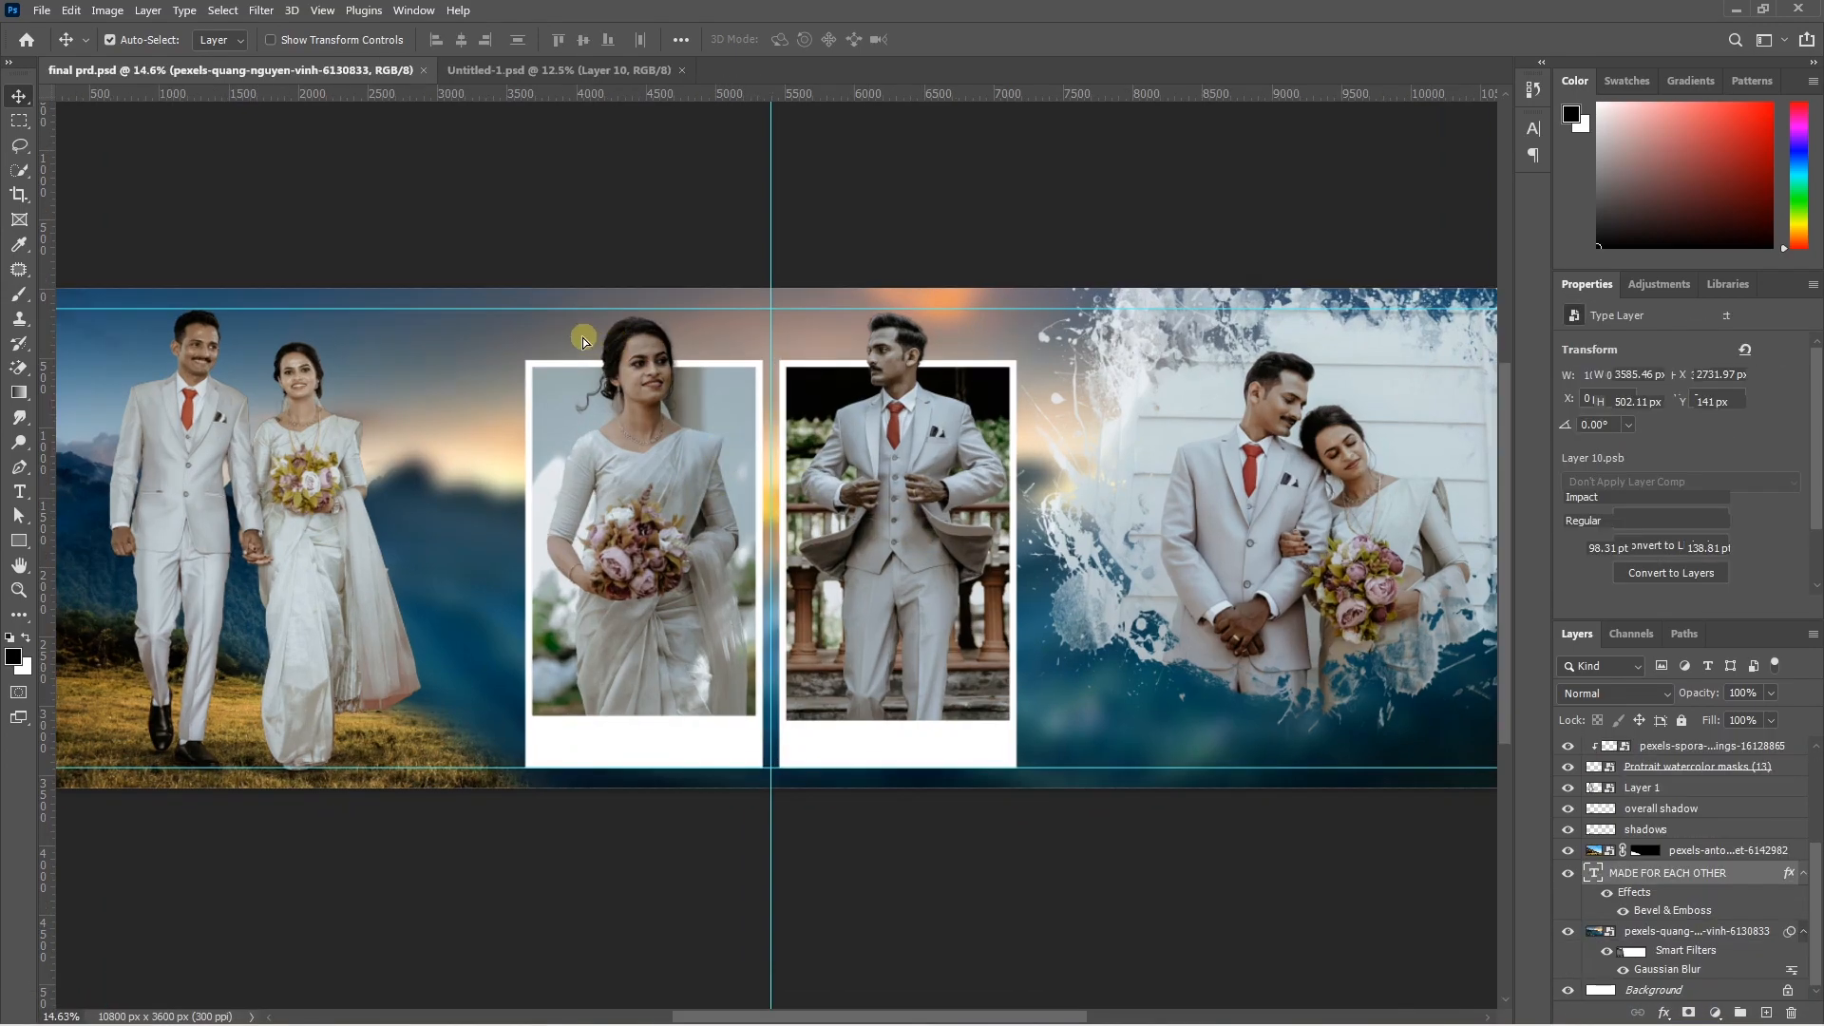
- Position the MADE FOR EACH OTHER title above the two portrait frames and enlarge the vertical LOVE text beside the bride's frame
{"action": "left_click_drag", "start_coordinate": [582, 344], "coordinate": [764, 336]}
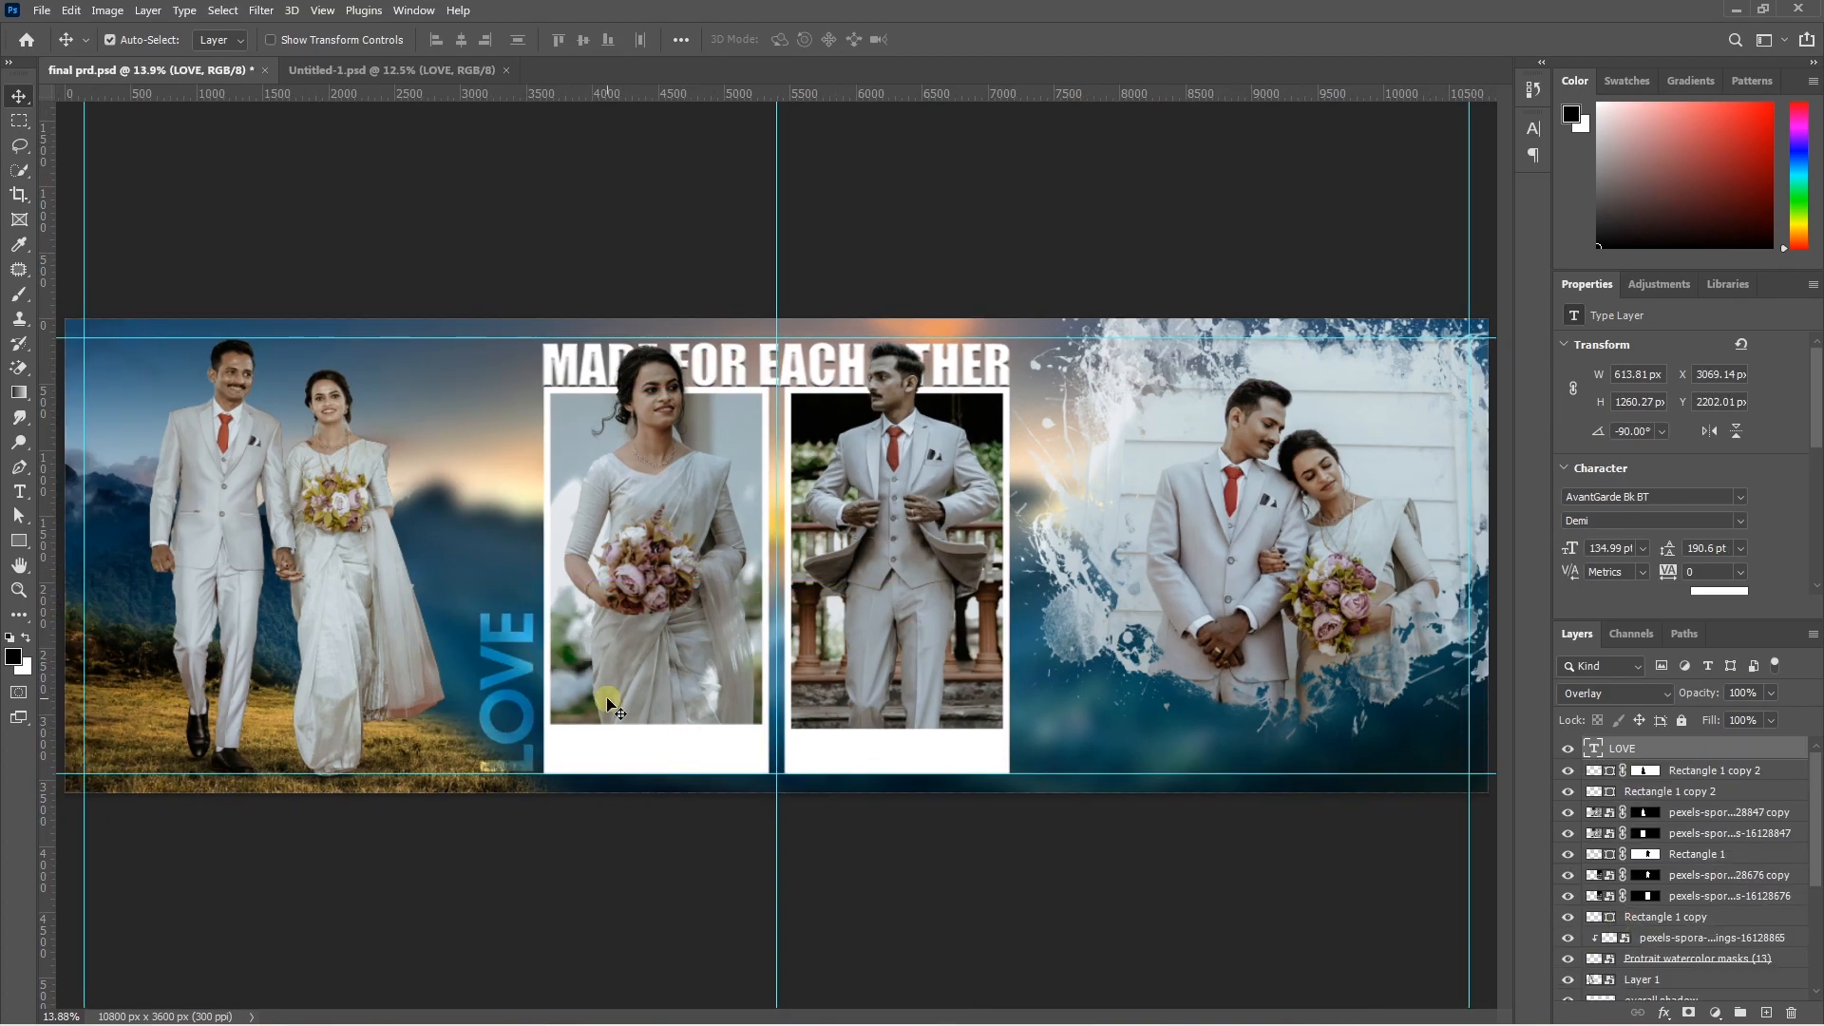
{"action": "key", "text": "ctrl+t"}
{"action": "left_click_drag", "start_coordinate": [464, 605], "coordinate": [452, 595]}
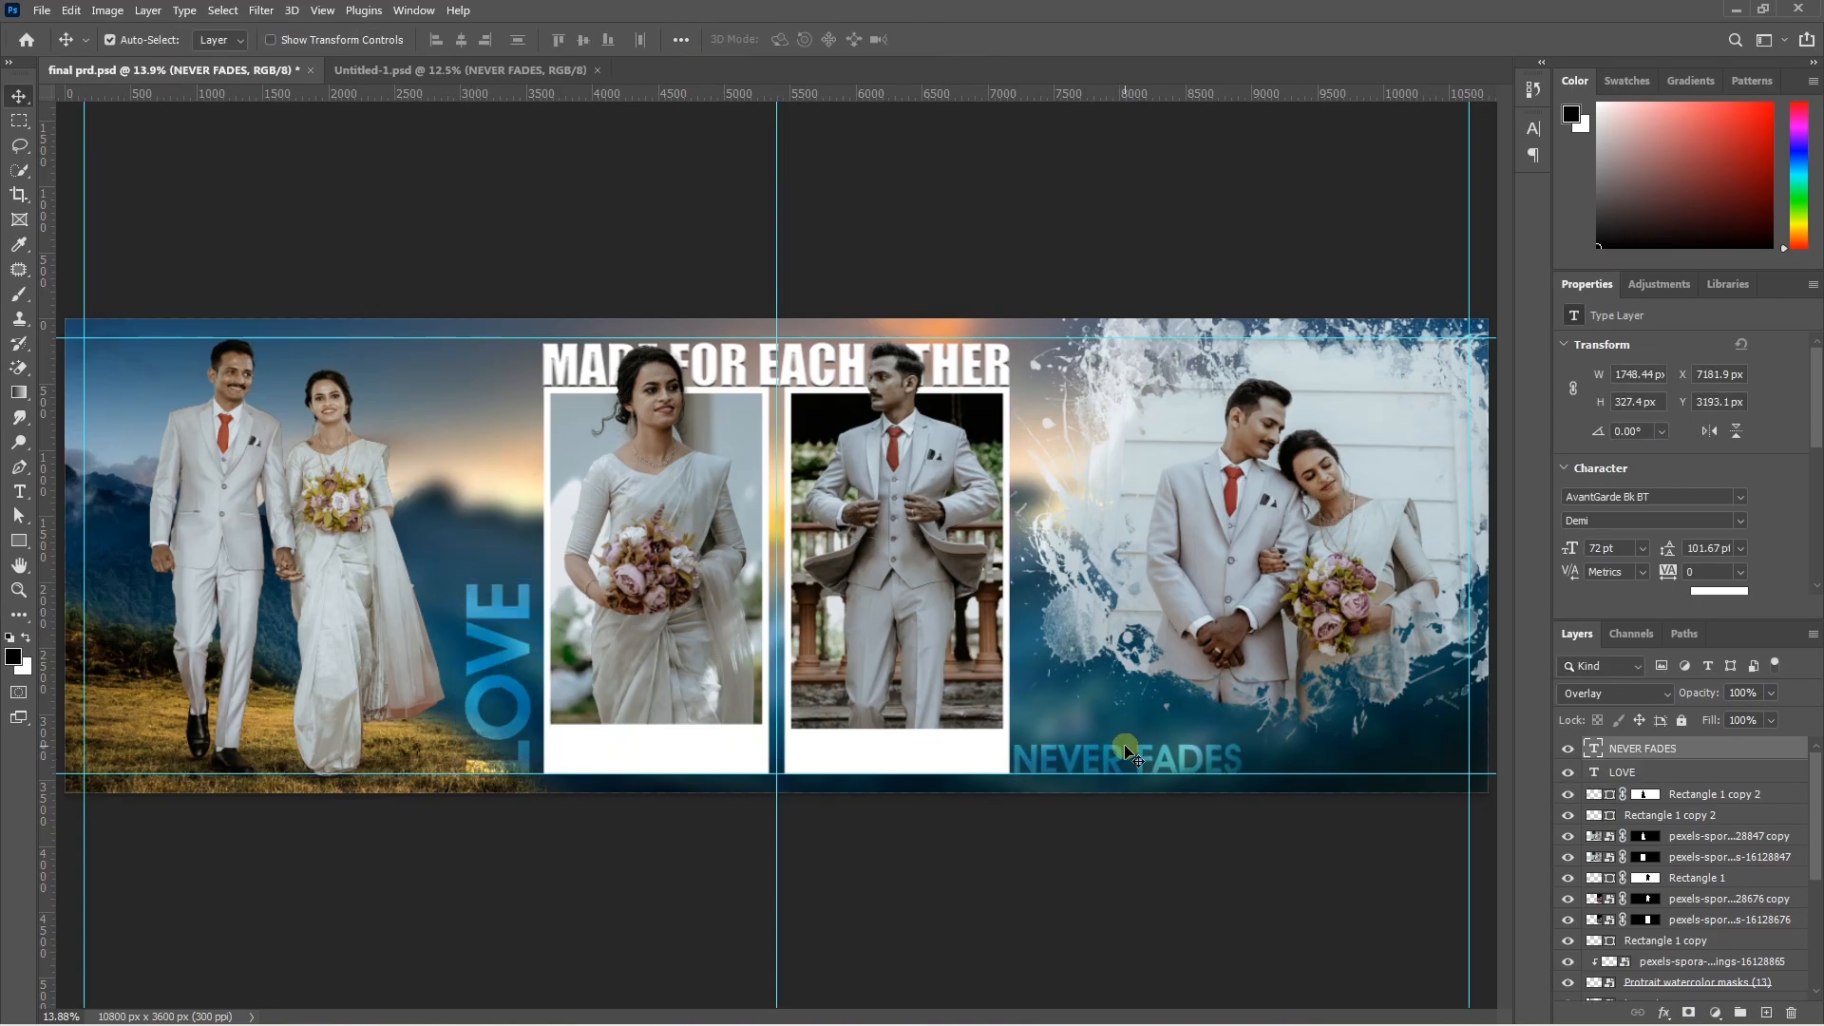
- Enlarge the NEVER FADES text below the watercolor photo so it spans from the groom's frame to the page's outer guide
{"action": "key", "text": "ctrl+t"}
{"action": "left_click_drag", "start_coordinate": [1246, 738], "coordinate": [1470, 699]}
{"action": "key", "text": "Return"}
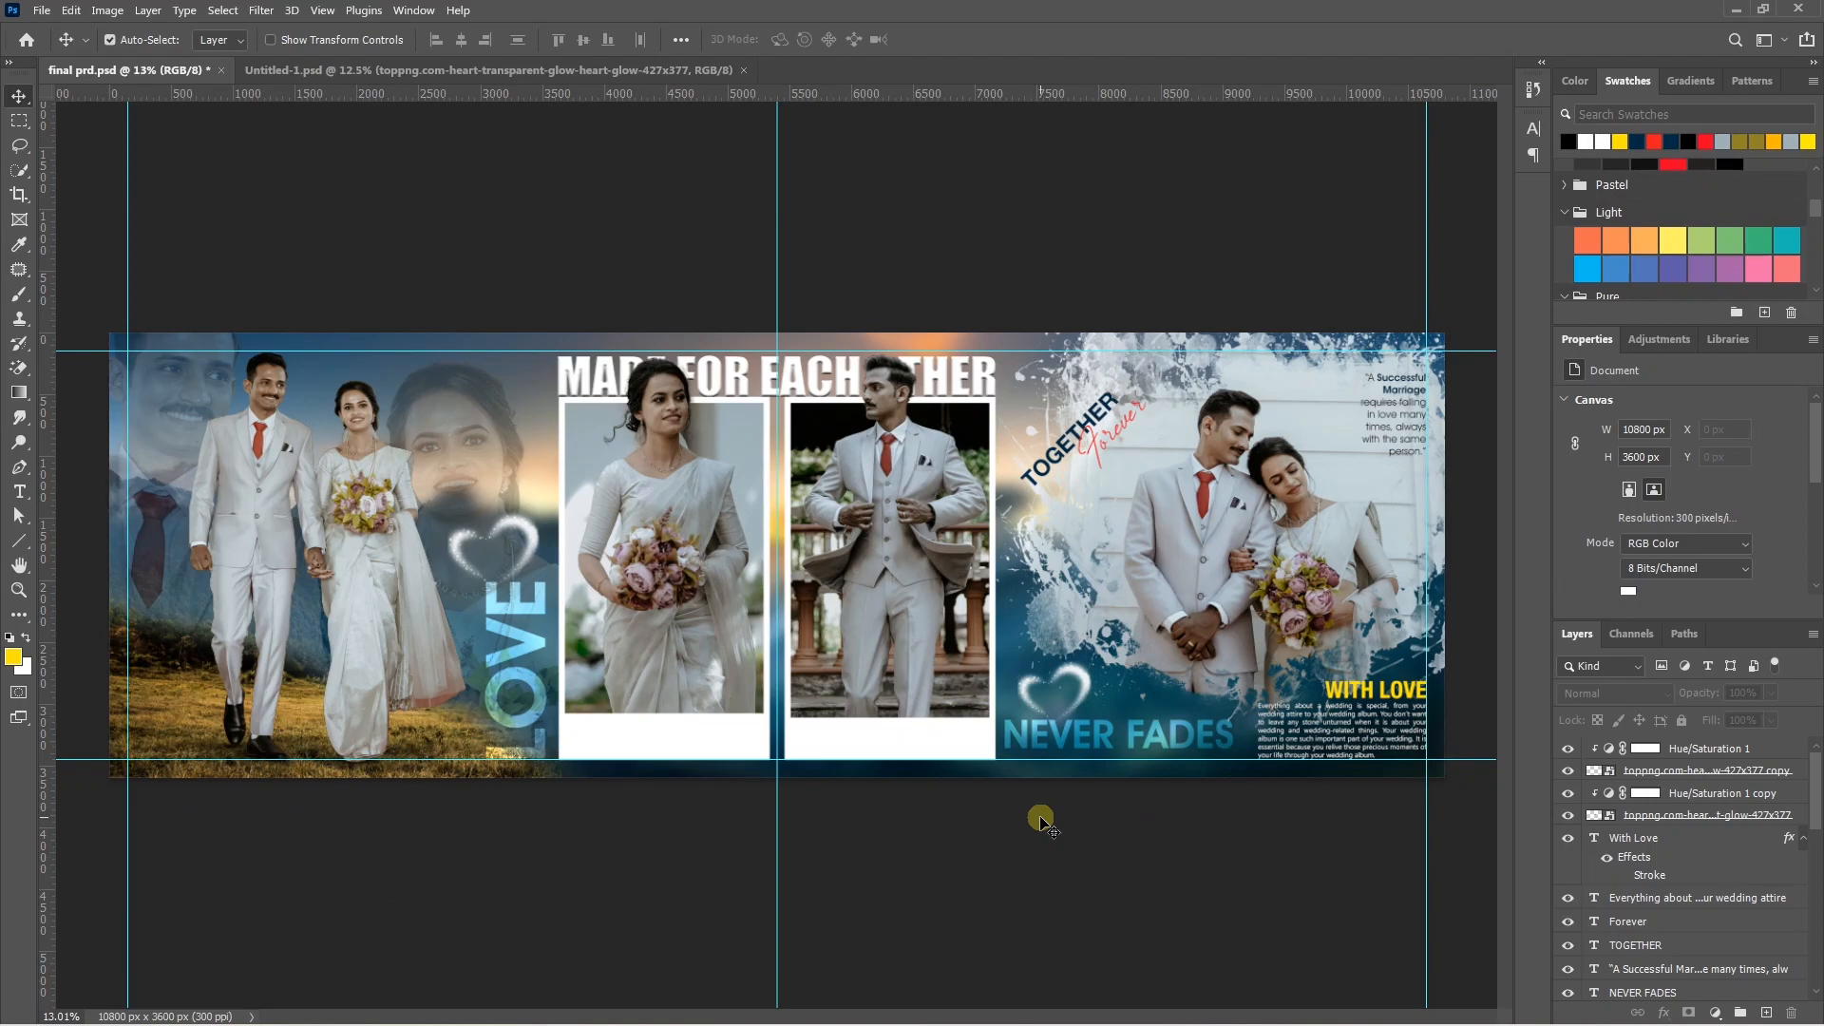
{"action": "left_click", "coordinate": [1275, 760]}
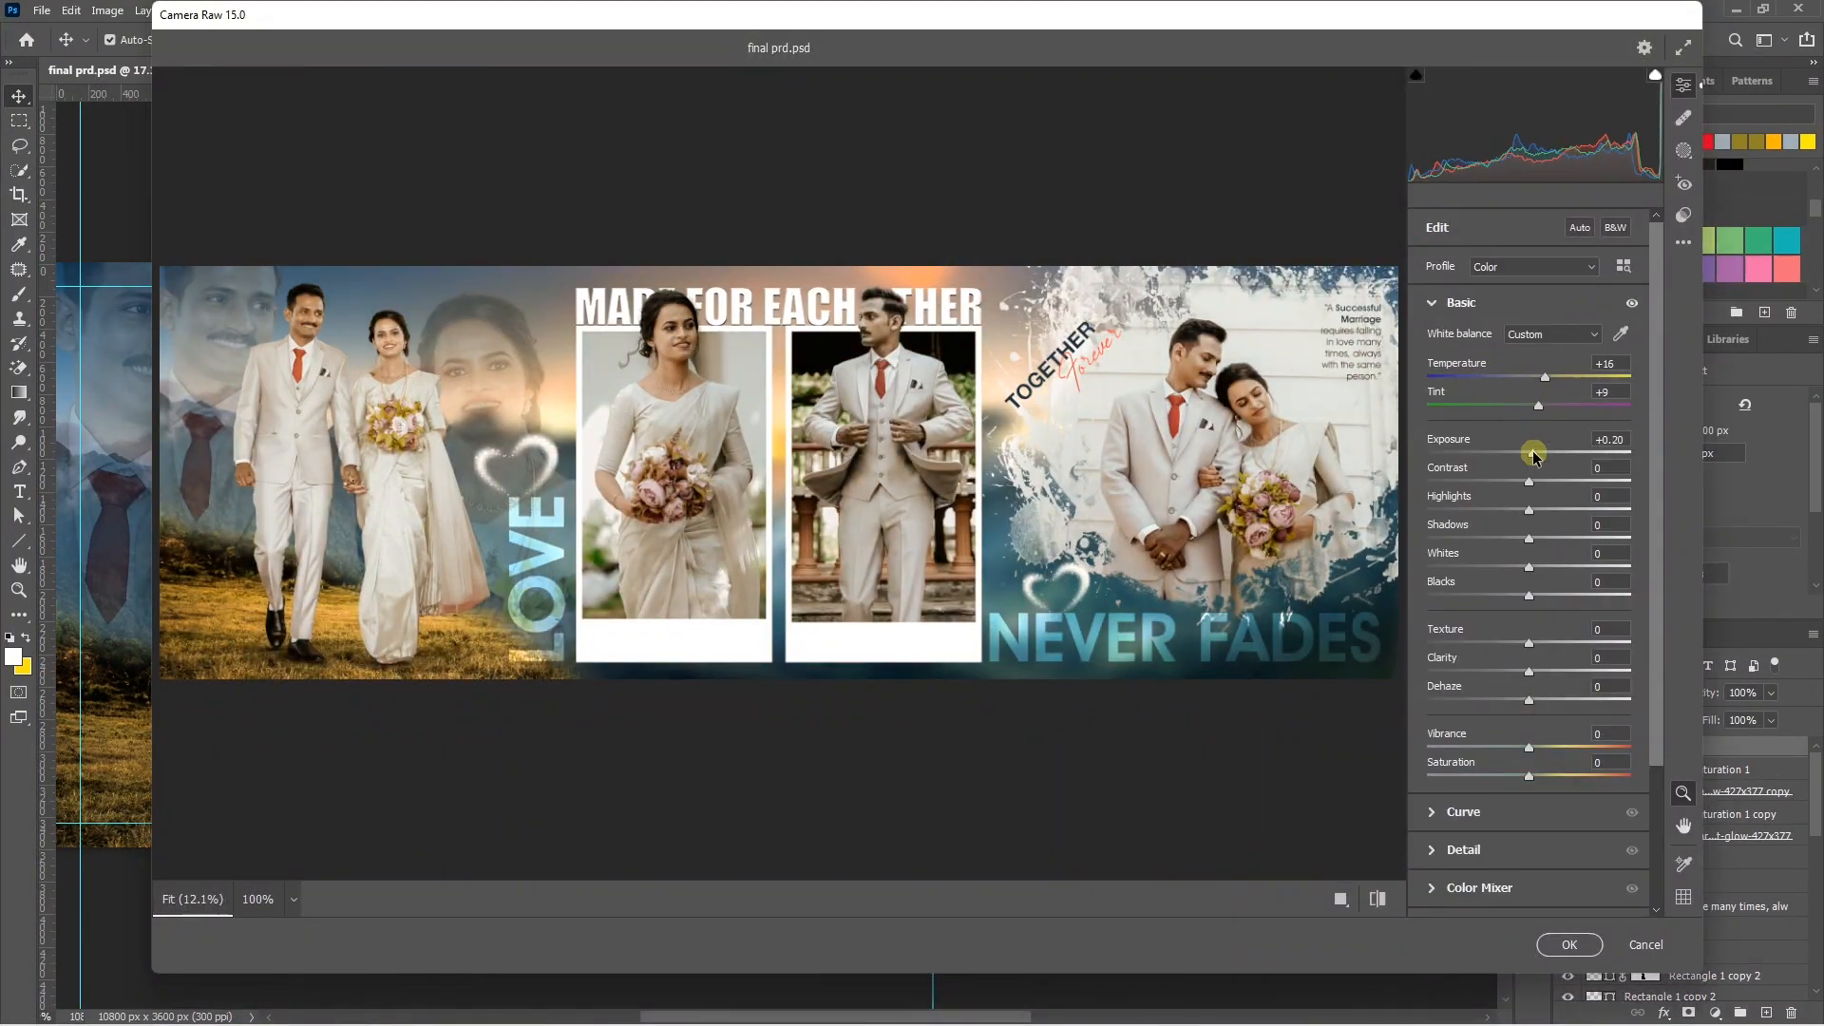
- Color-grade the whole page with the Camera Raw Filter, using temperature +16, tint +9, slightly more Dehaze, green hue +100 and optics vignette +30
{"action": "left_click_drag", "start_coordinate": [1531, 700], "coordinate": [1546, 703]}
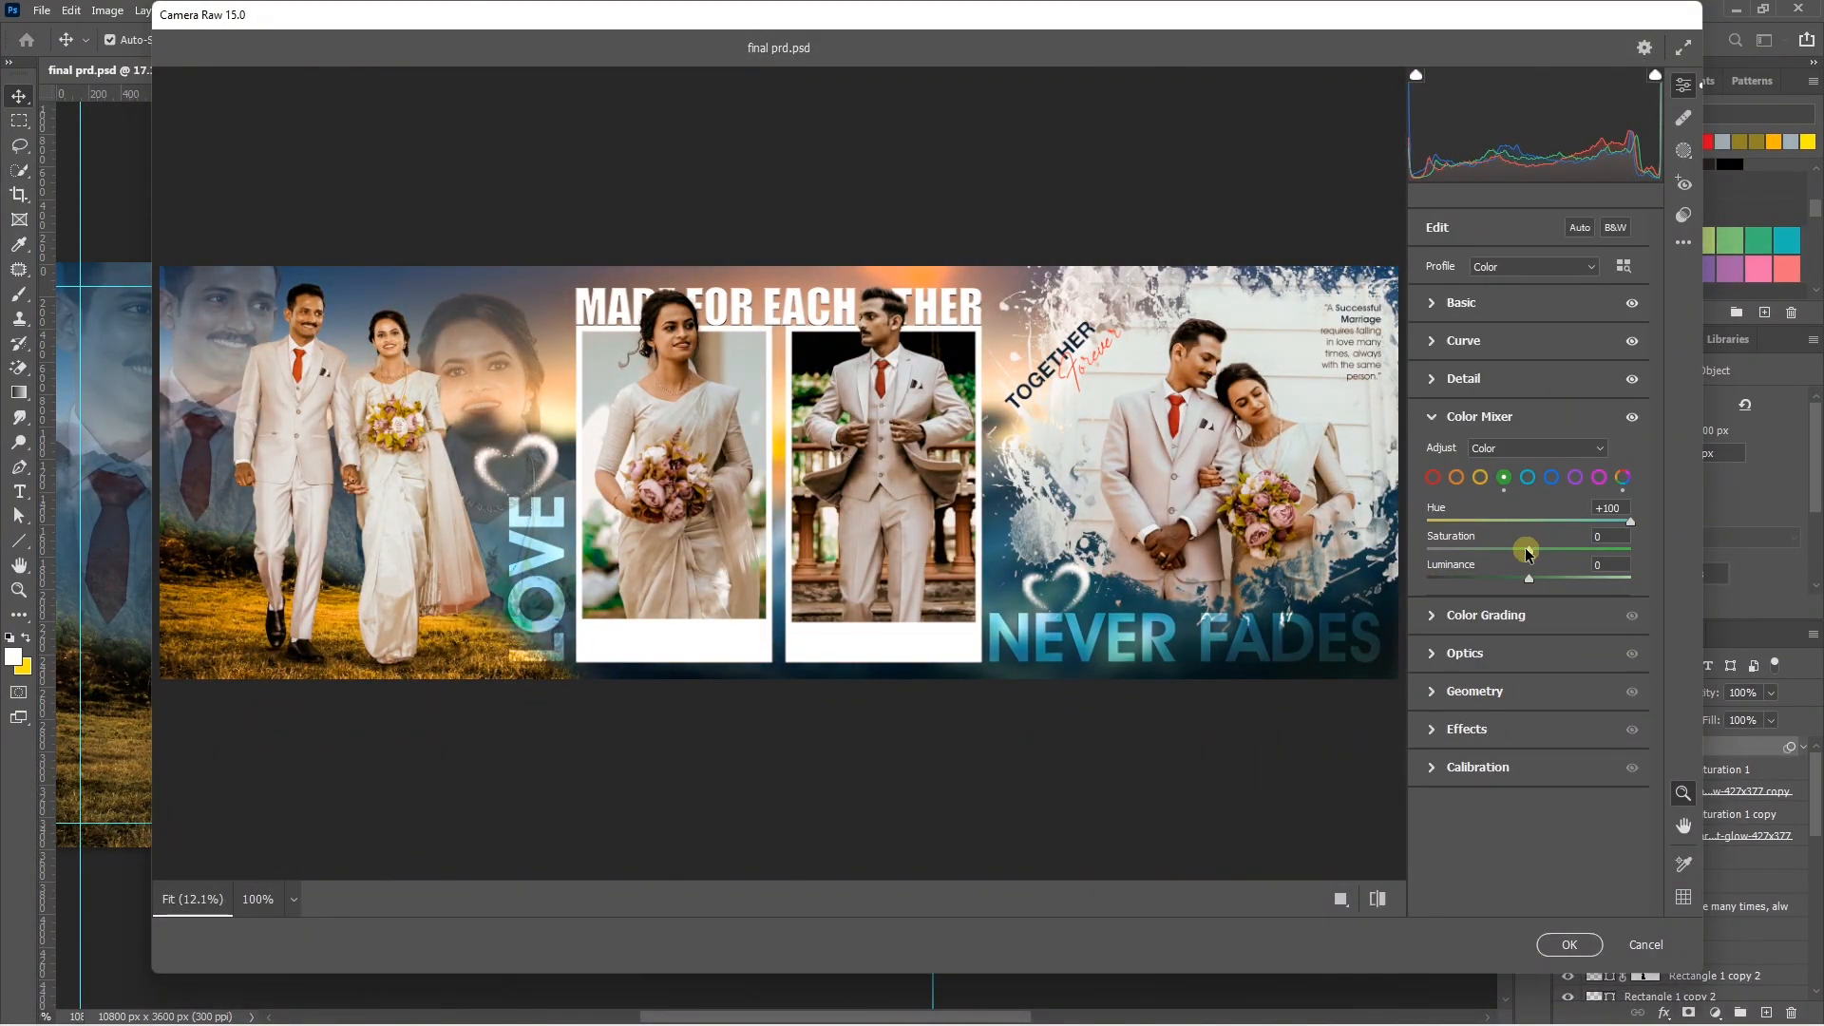
{"action": "left_click_drag", "start_coordinate": [1522, 576], "coordinate": [1523, 573]}
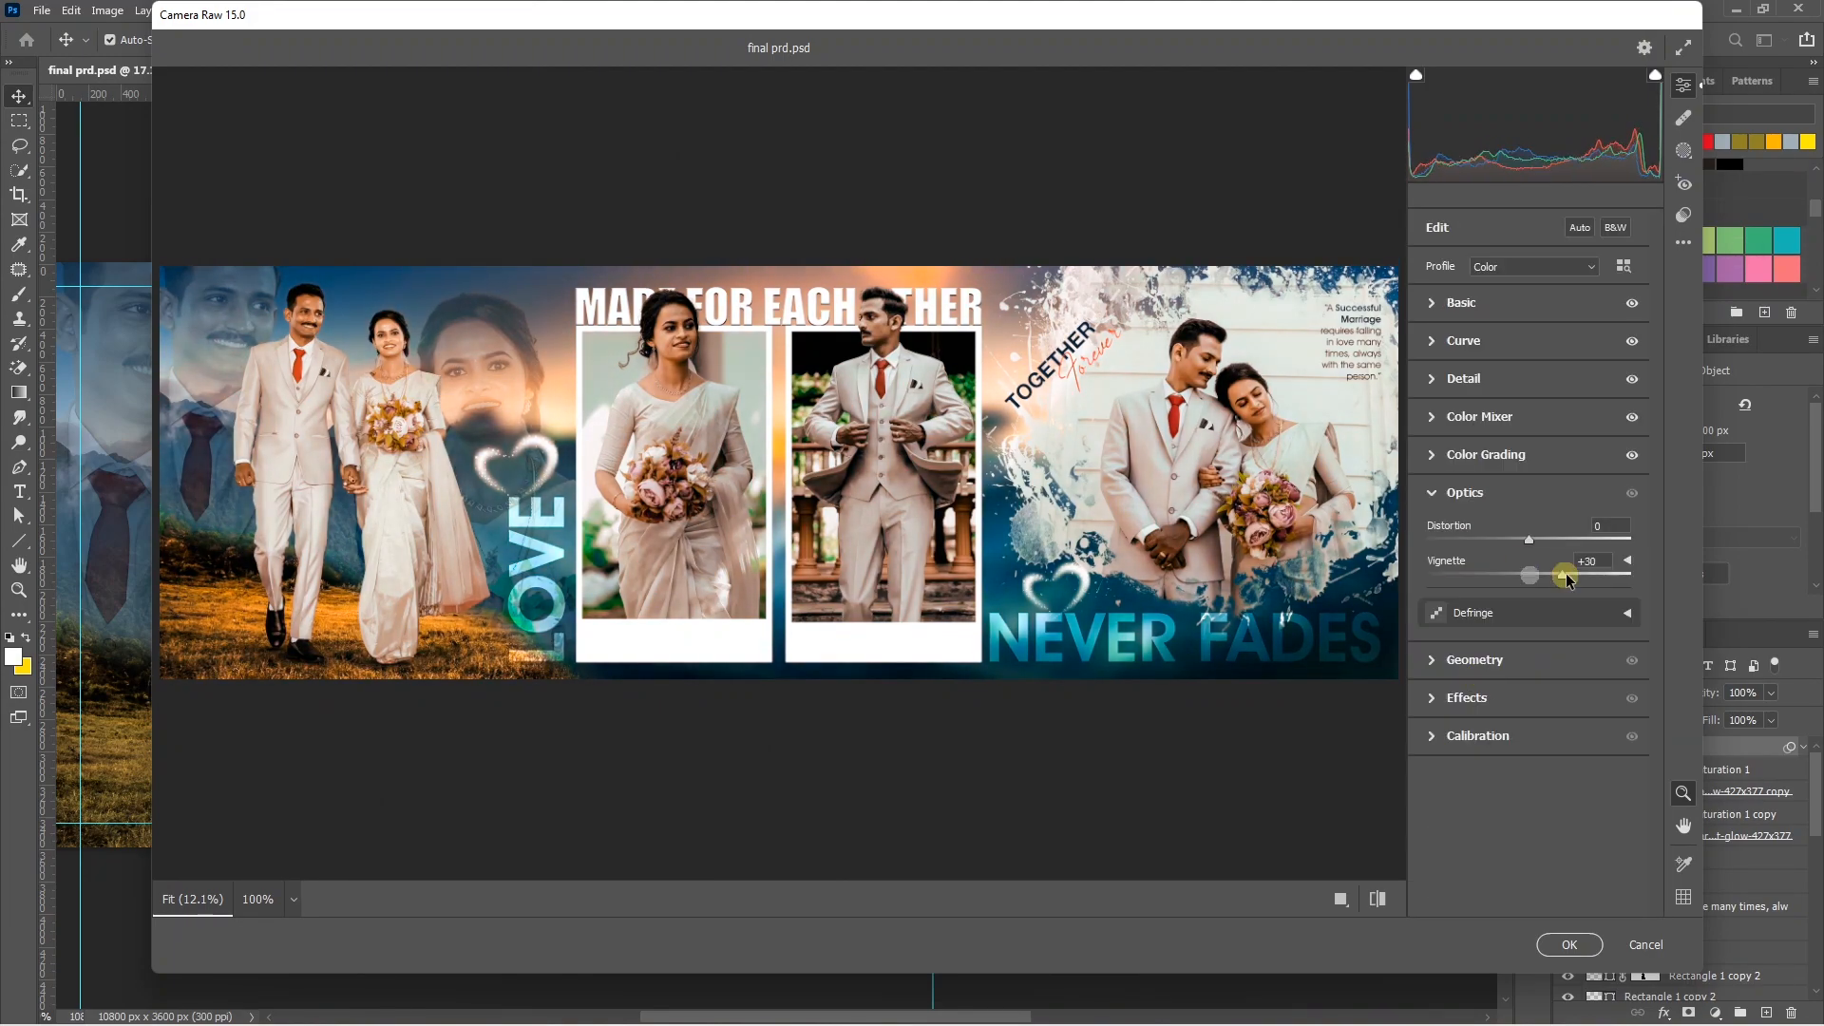
{"action": "left_click_drag", "start_coordinate": [1529, 649], "coordinate": [1541, 647]}
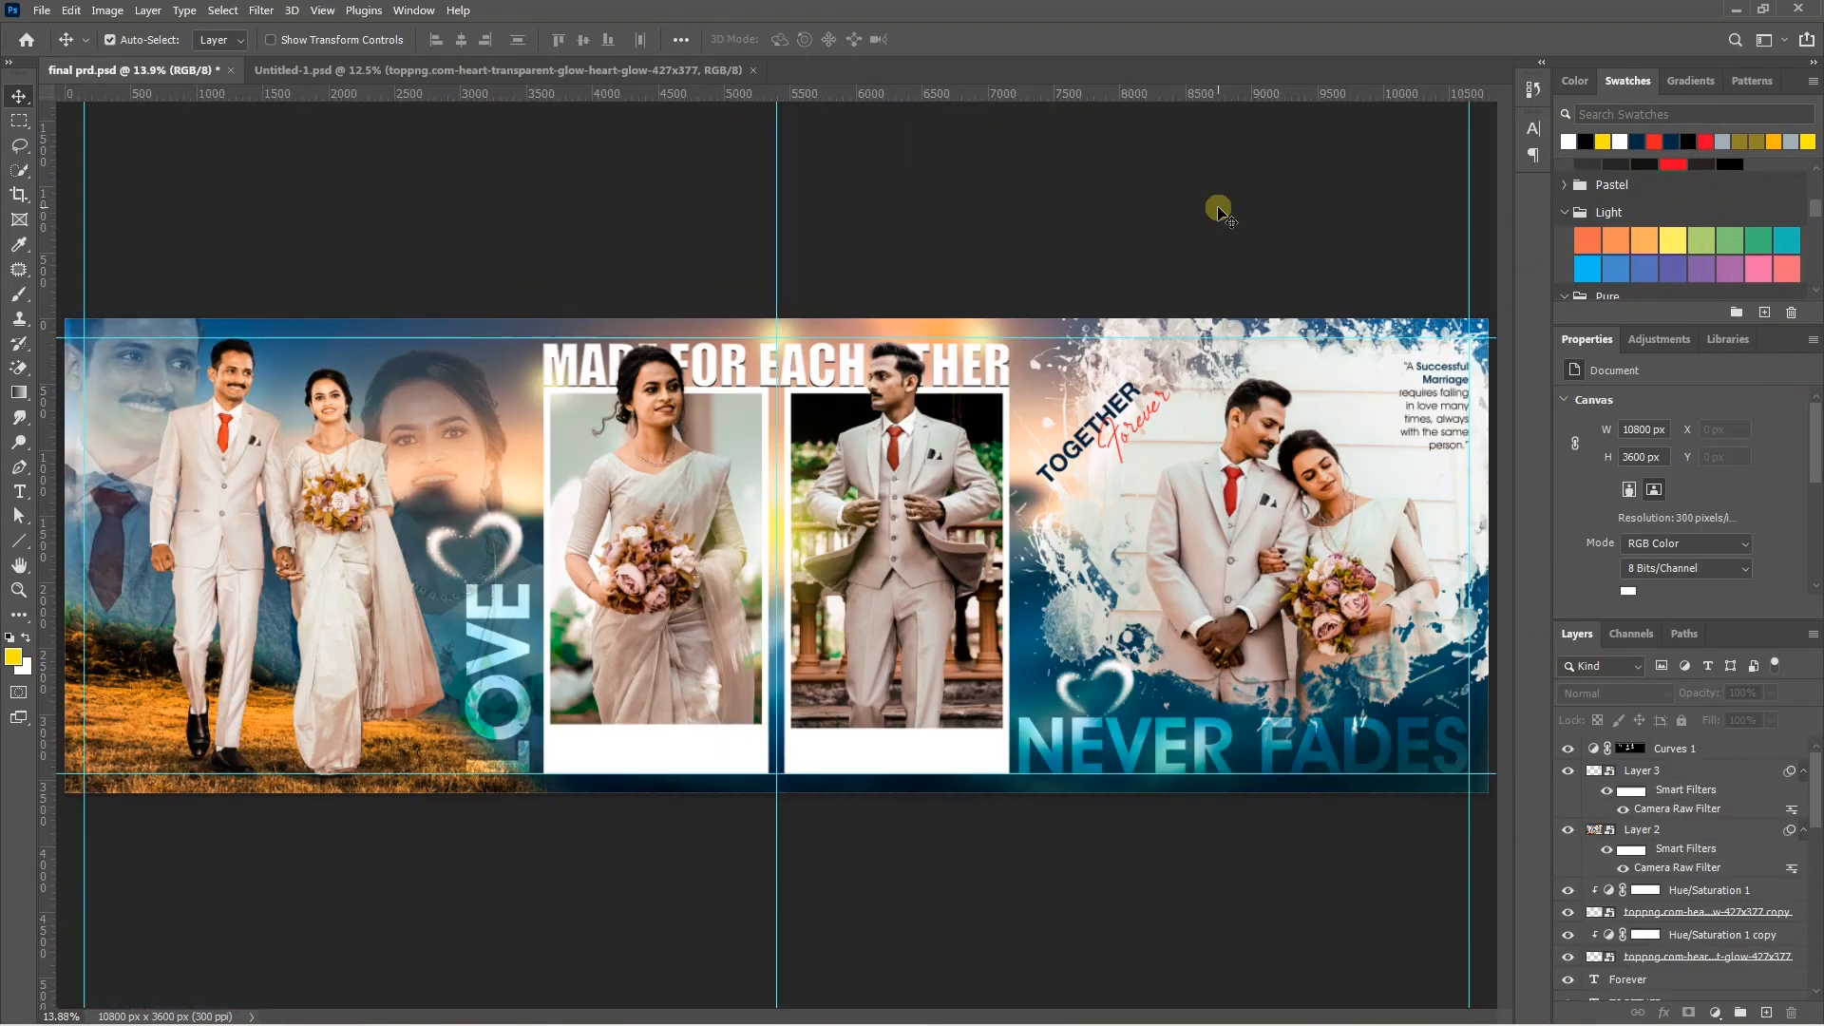